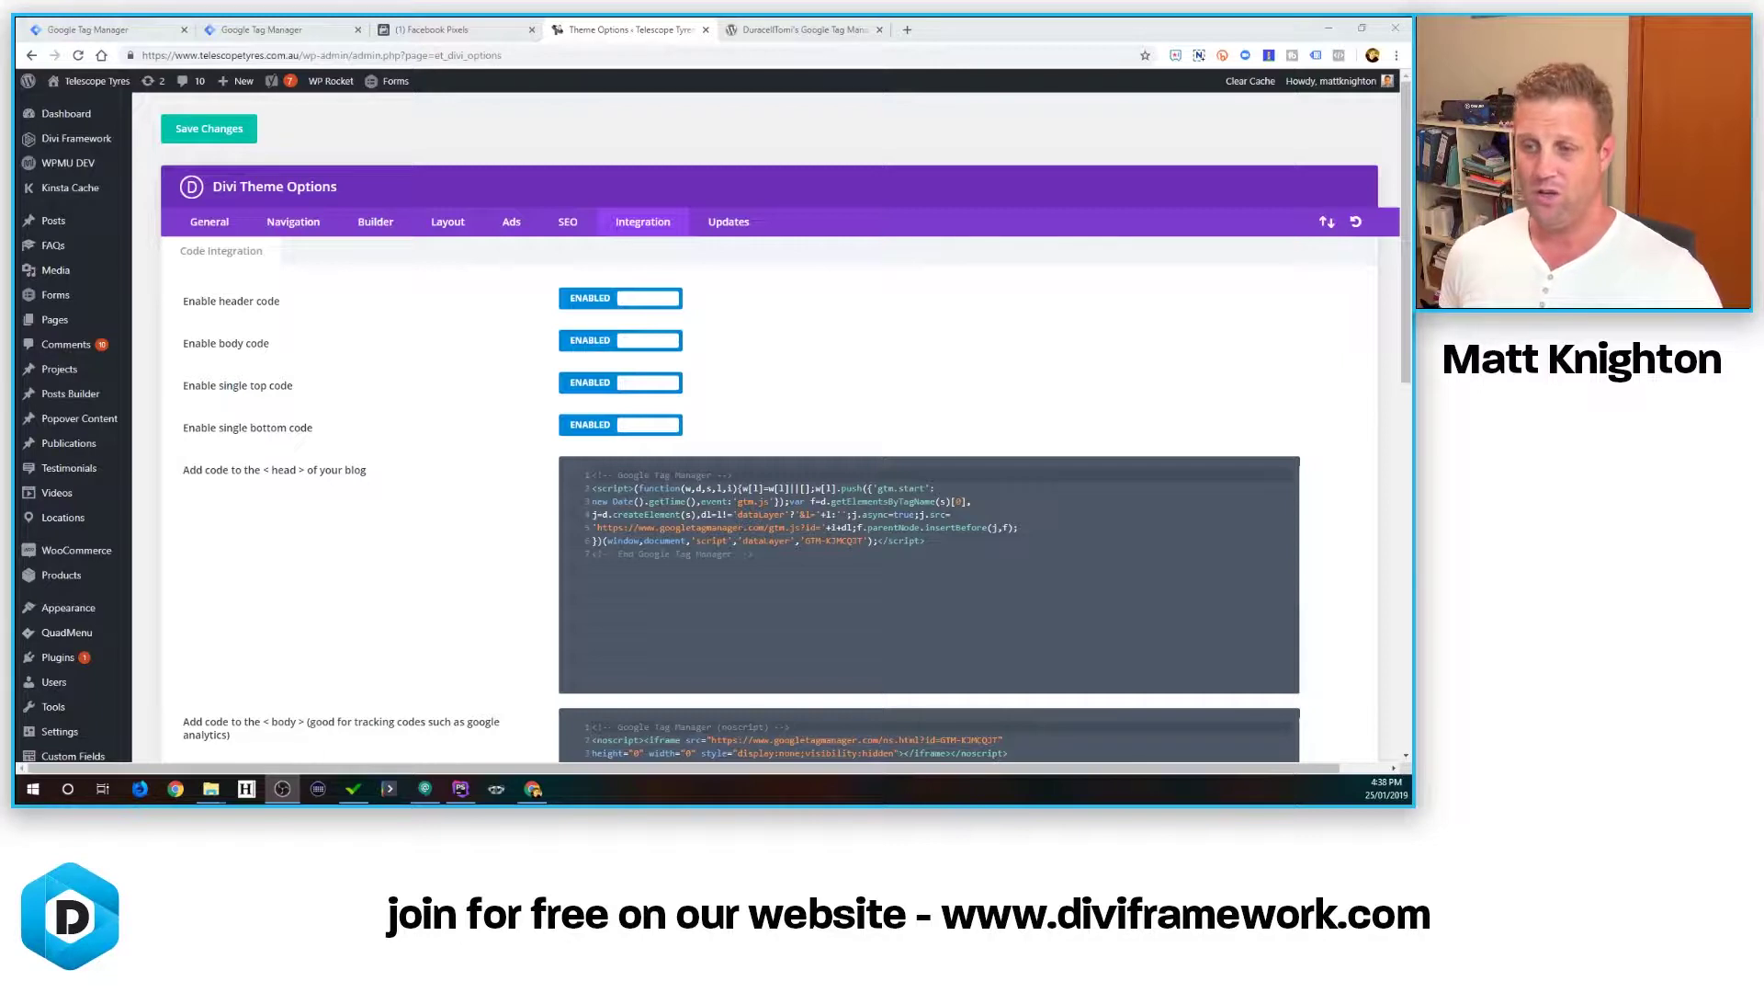
# Review the Google Tag Manager head and body code in the Divi integration options and the DuracellTomi's Google Tag Manager plugin page.
pyautogui.scroll(-2, 800, 615)
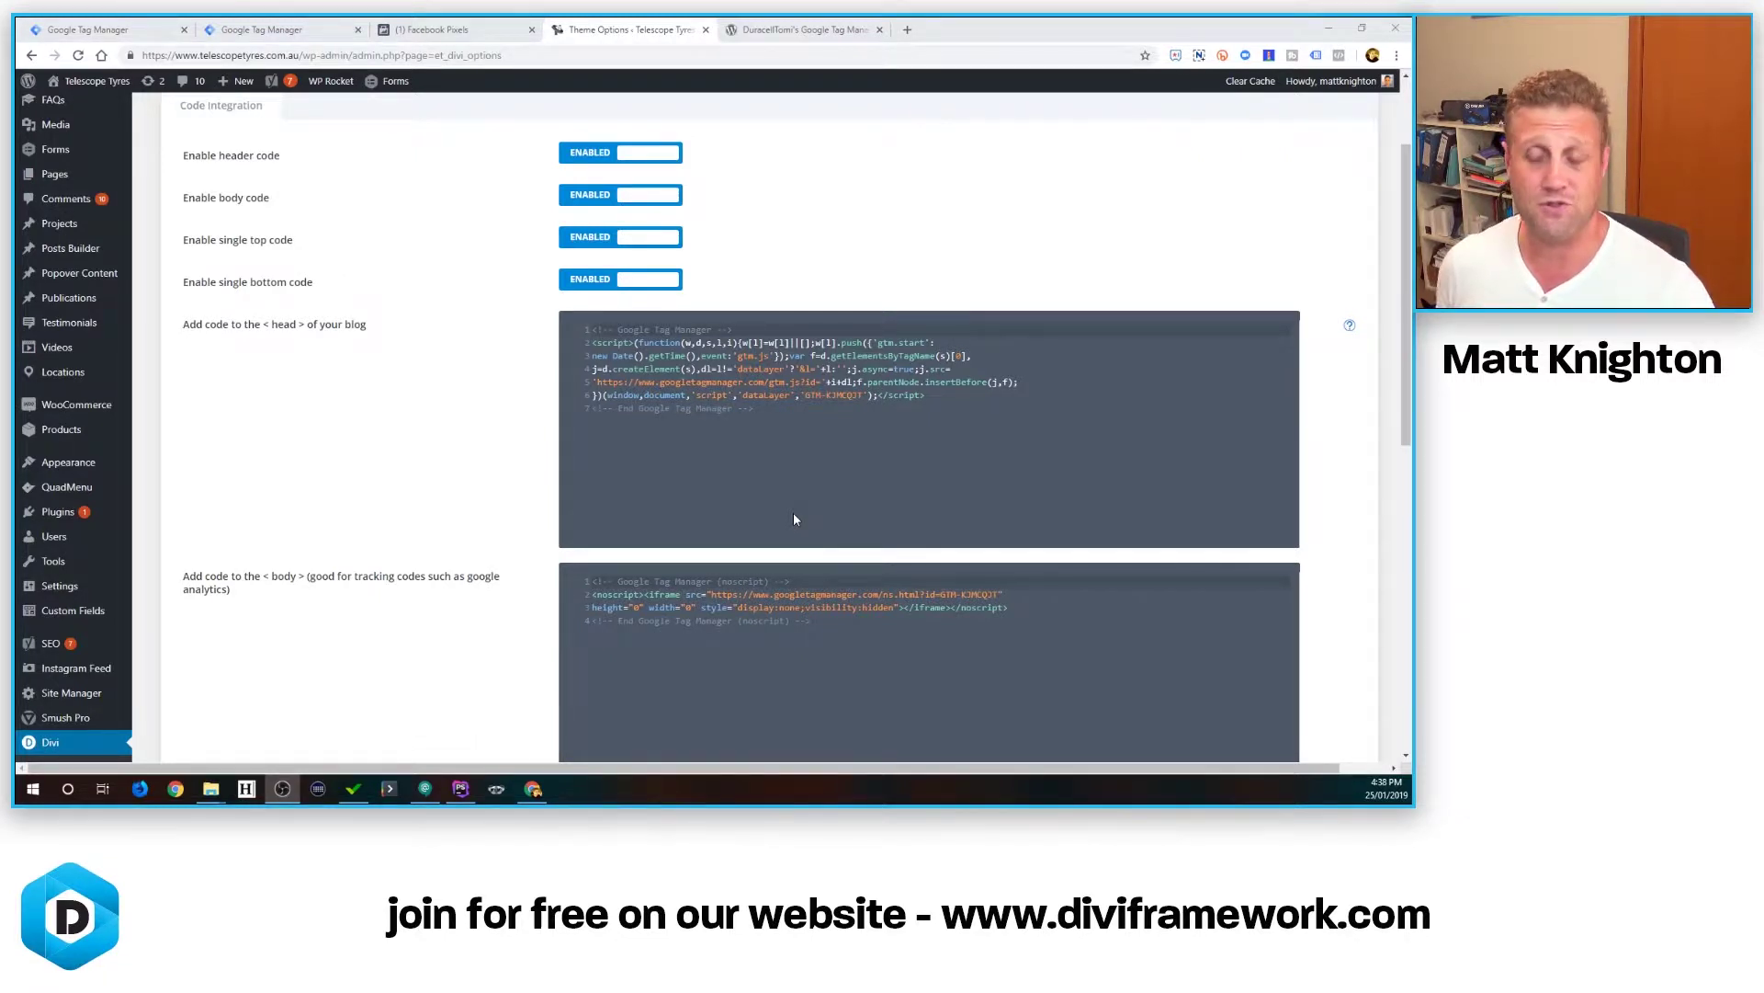
pyautogui.scroll(2, 919, 516)
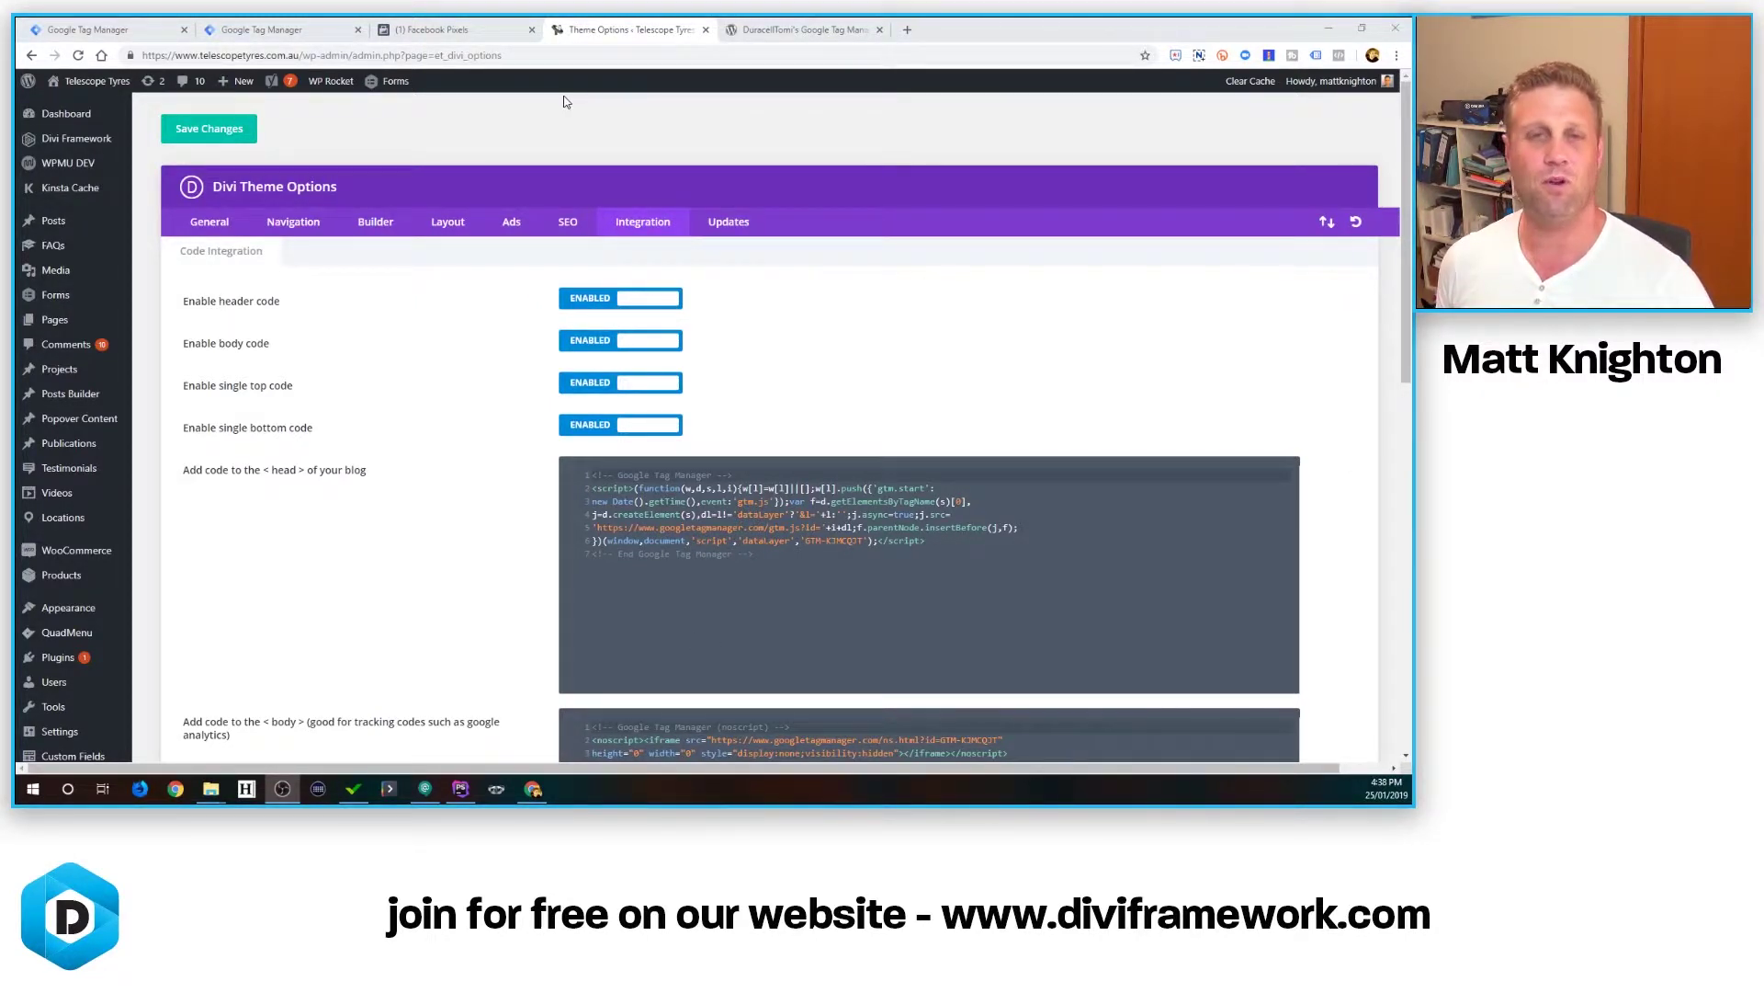
pyautogui.click(802, 30)
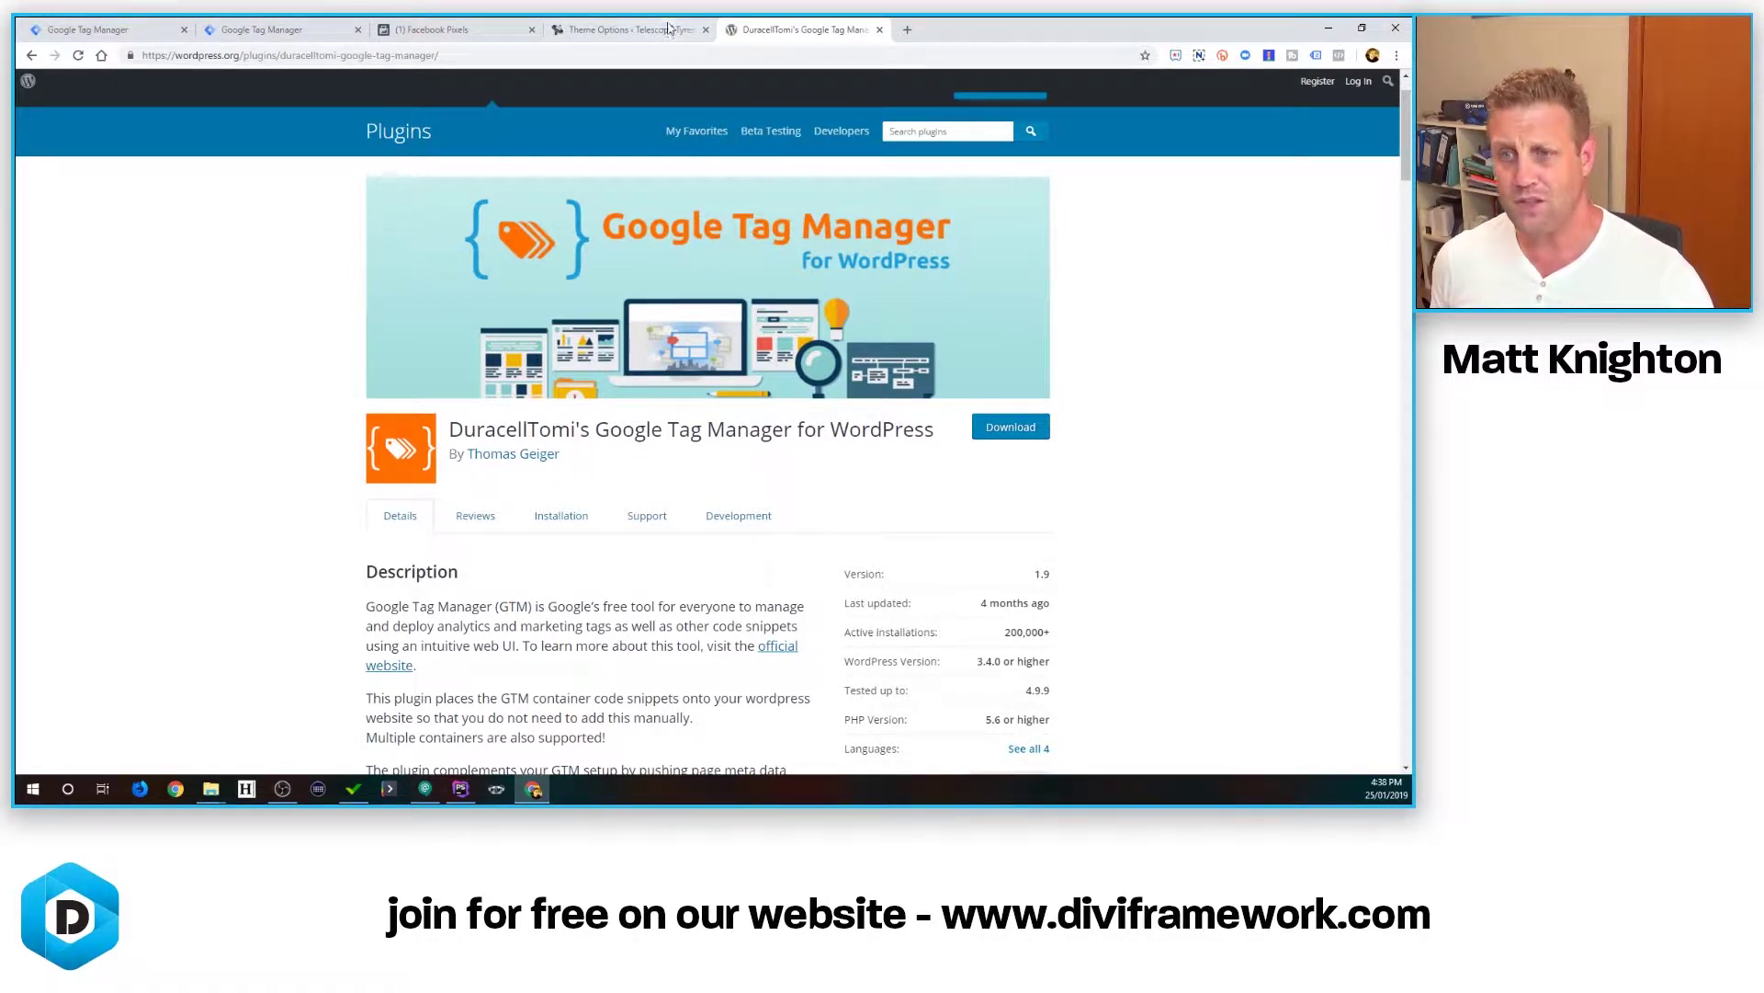
# Search the site's new plugins for "google tag manager" and install and activate DuracellTomi's Google Tag Manager for WordPress.
pyautogui.click(621, 33)
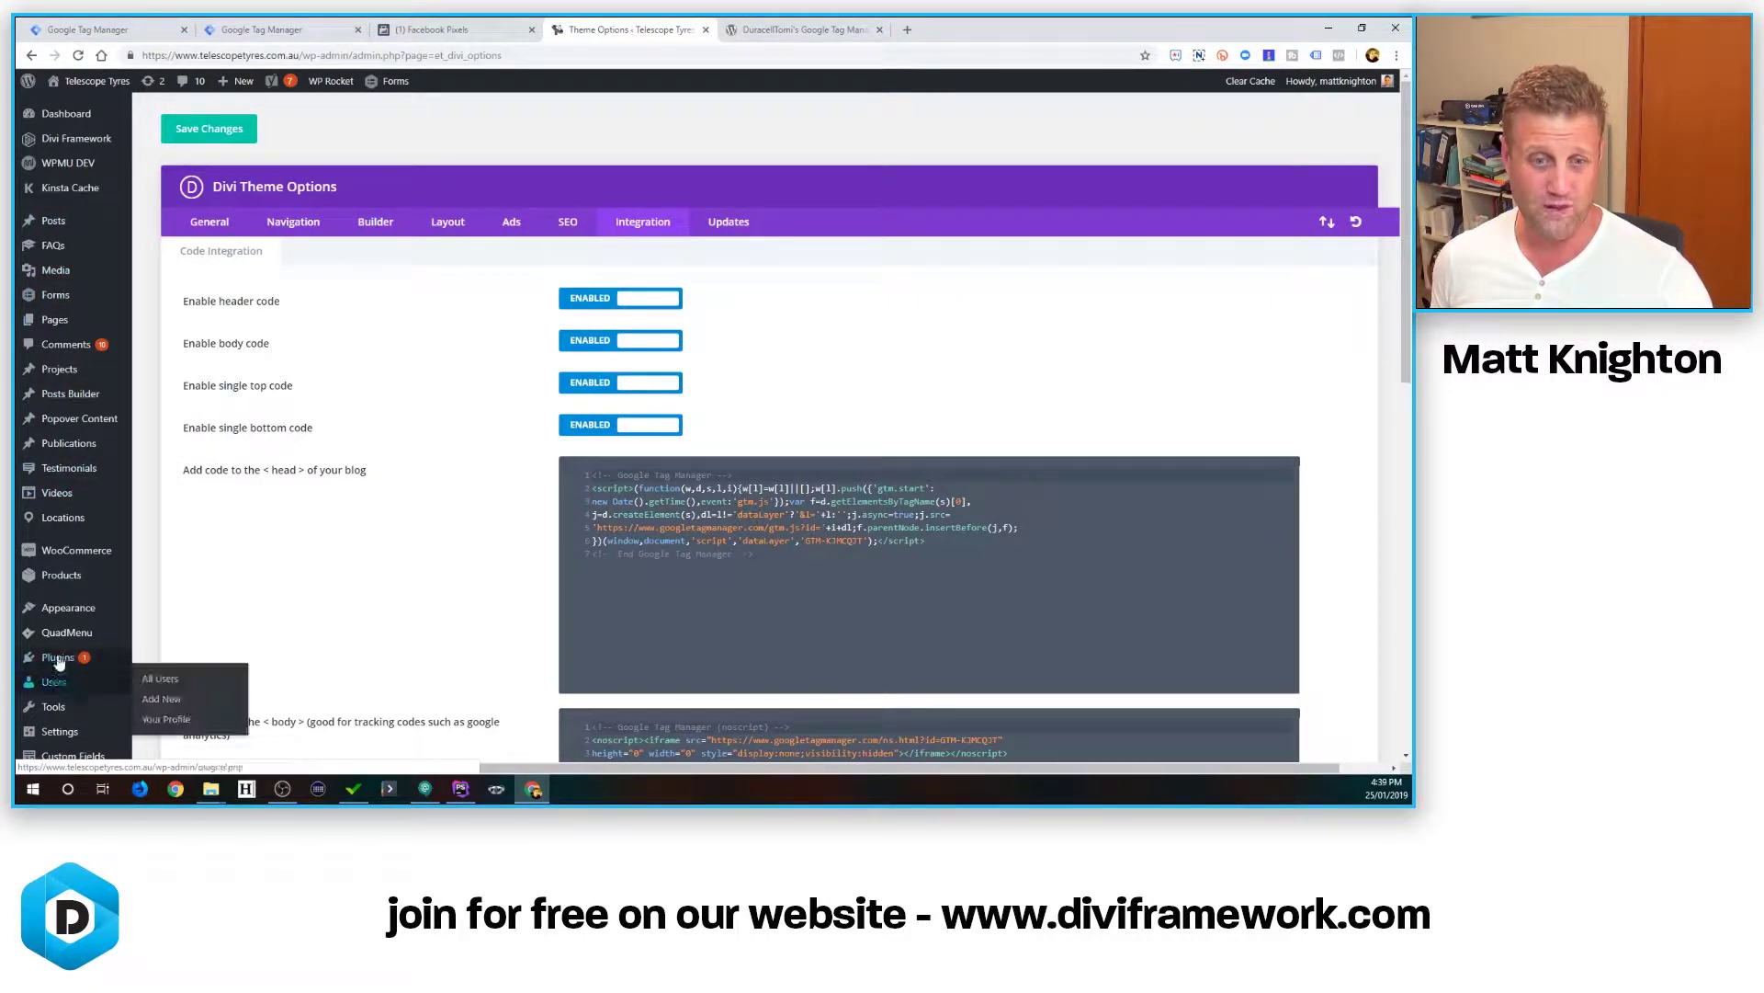
pyautogui.moveTo(128, 662)
pyautogui.click(165, 684)
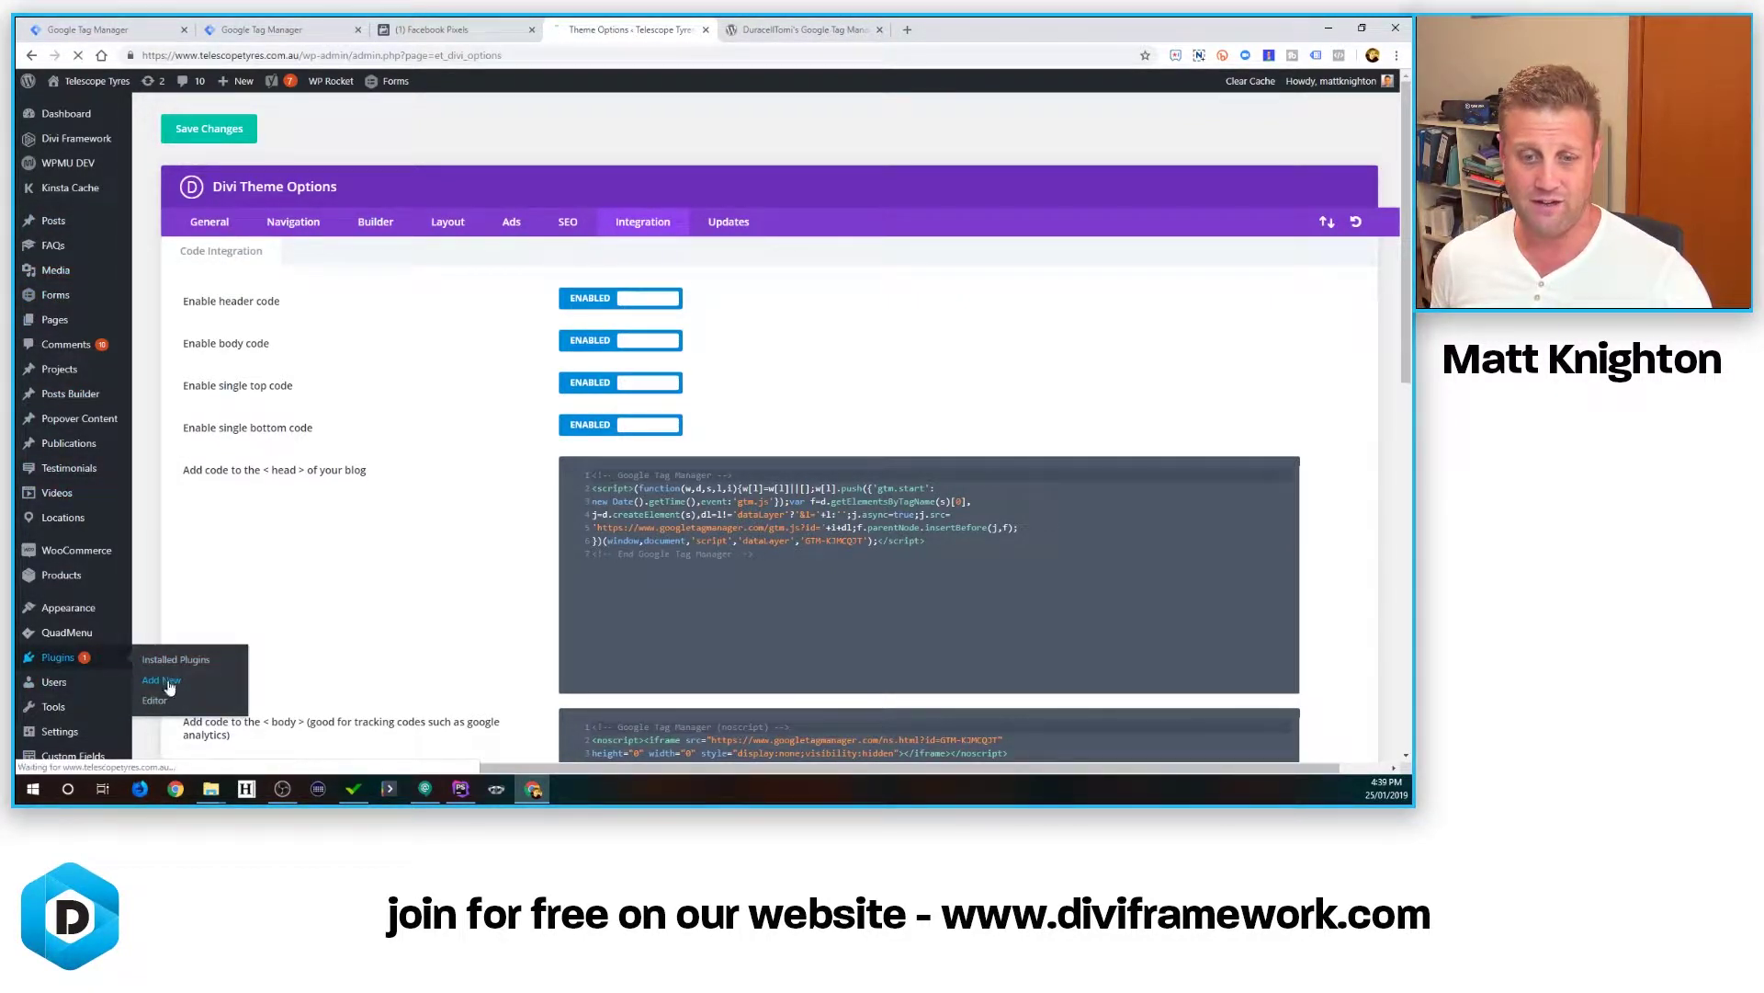
pyautogui.click(1195, 156)
pyautogui.write('google tag mana')
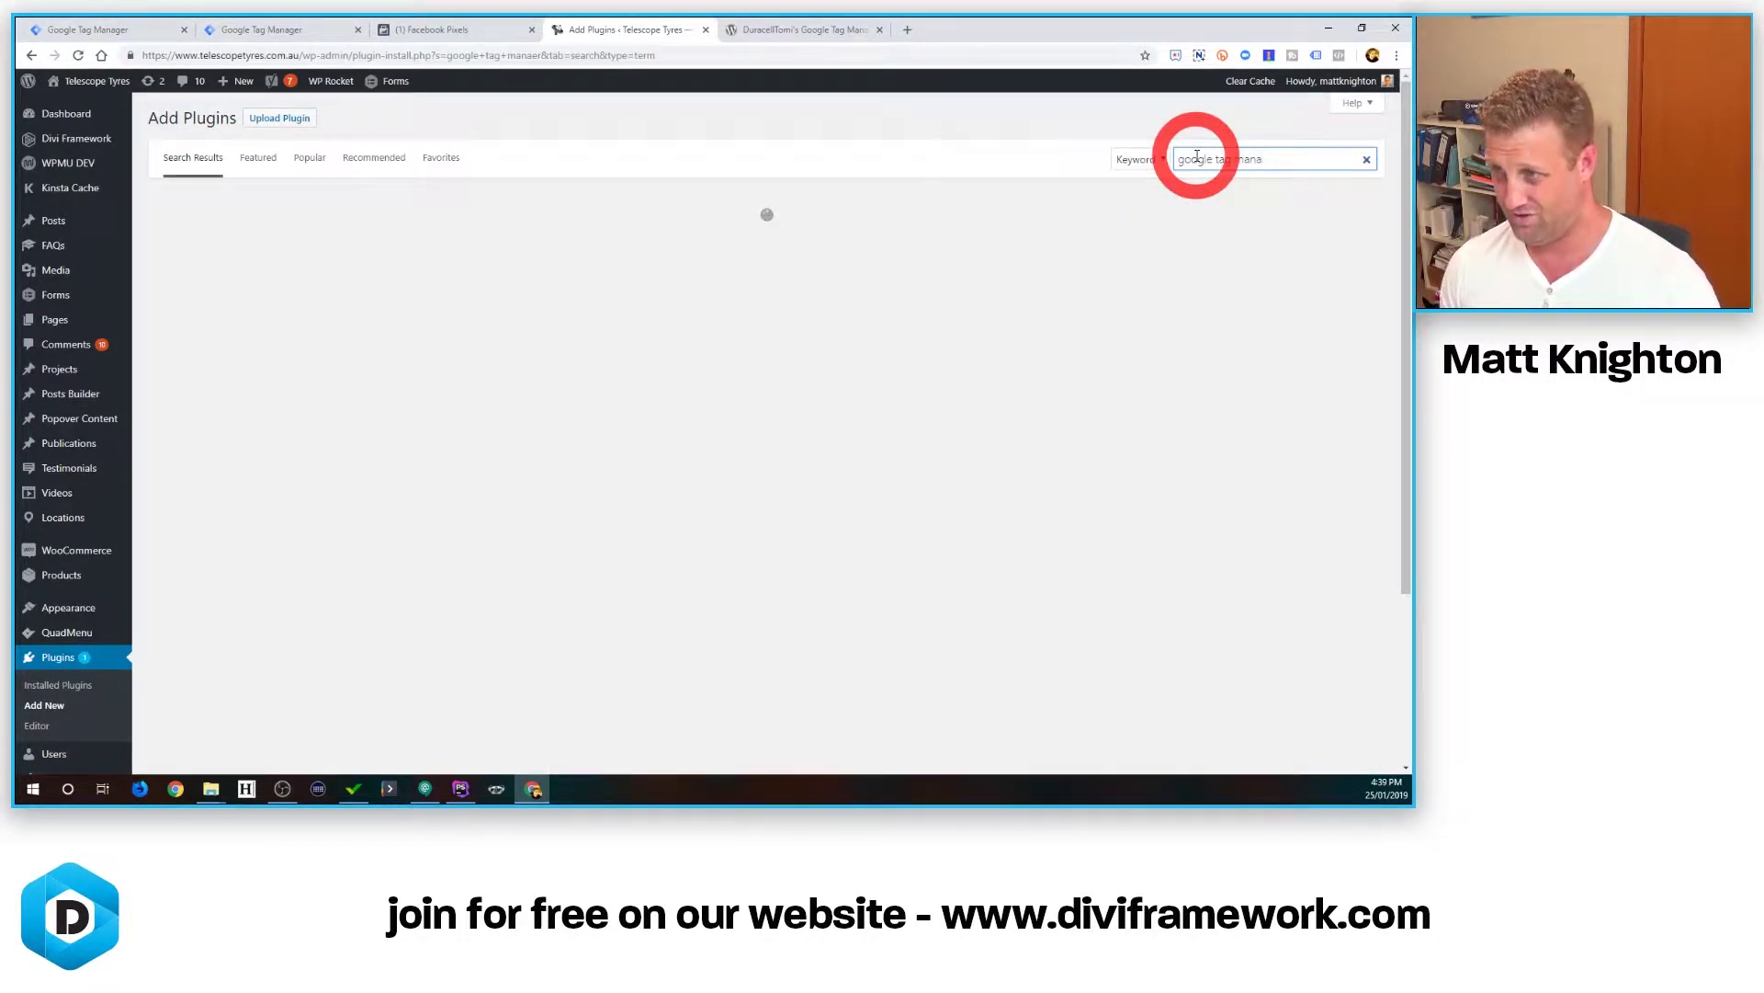
pyautogui.write('ger')
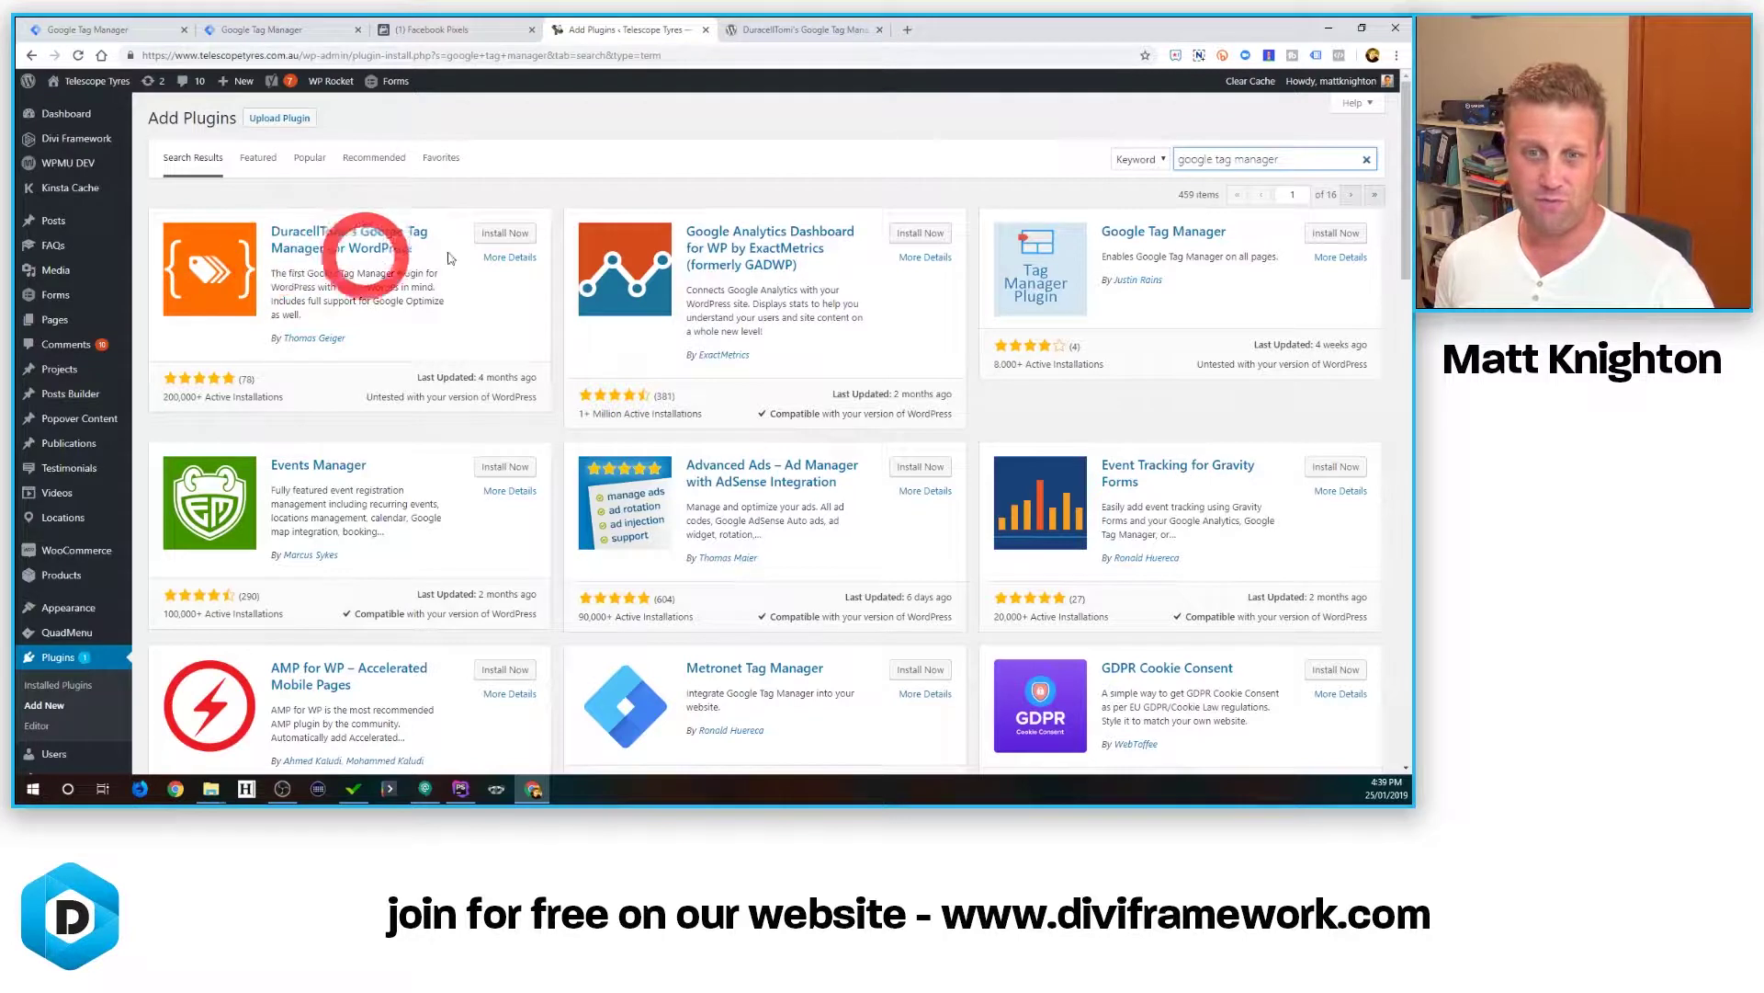
pyautogui.click(493, 241)
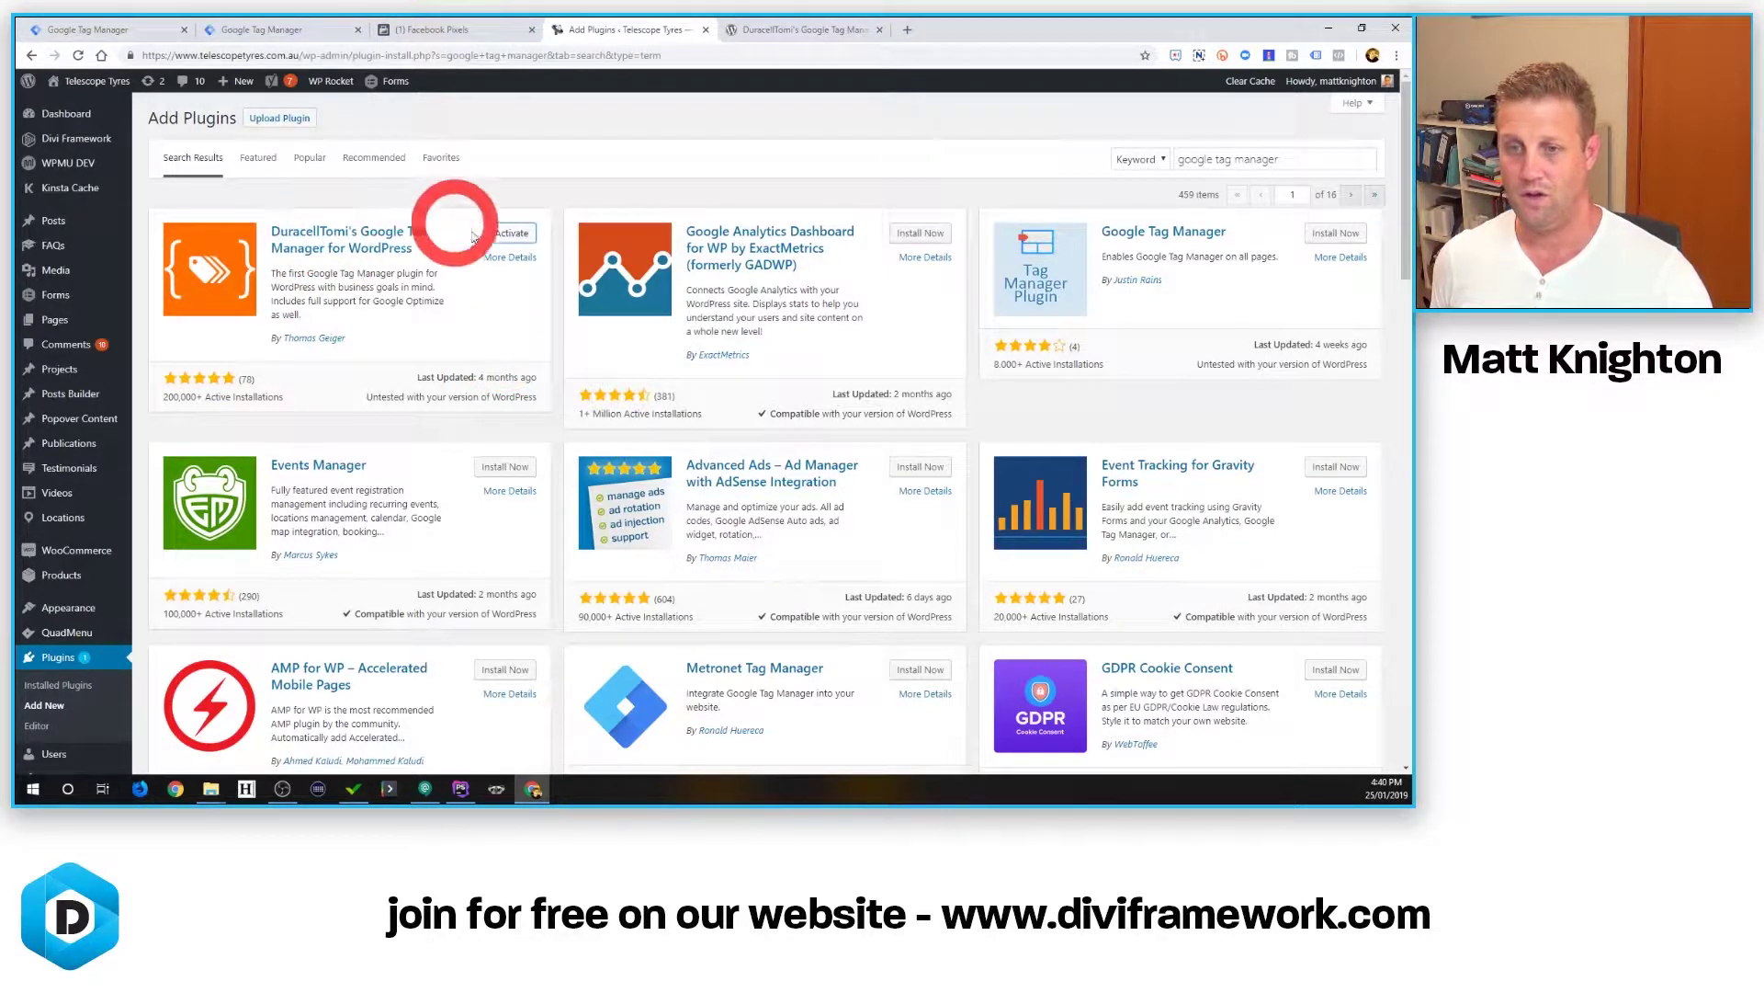
pyautogui.click(510, 234)
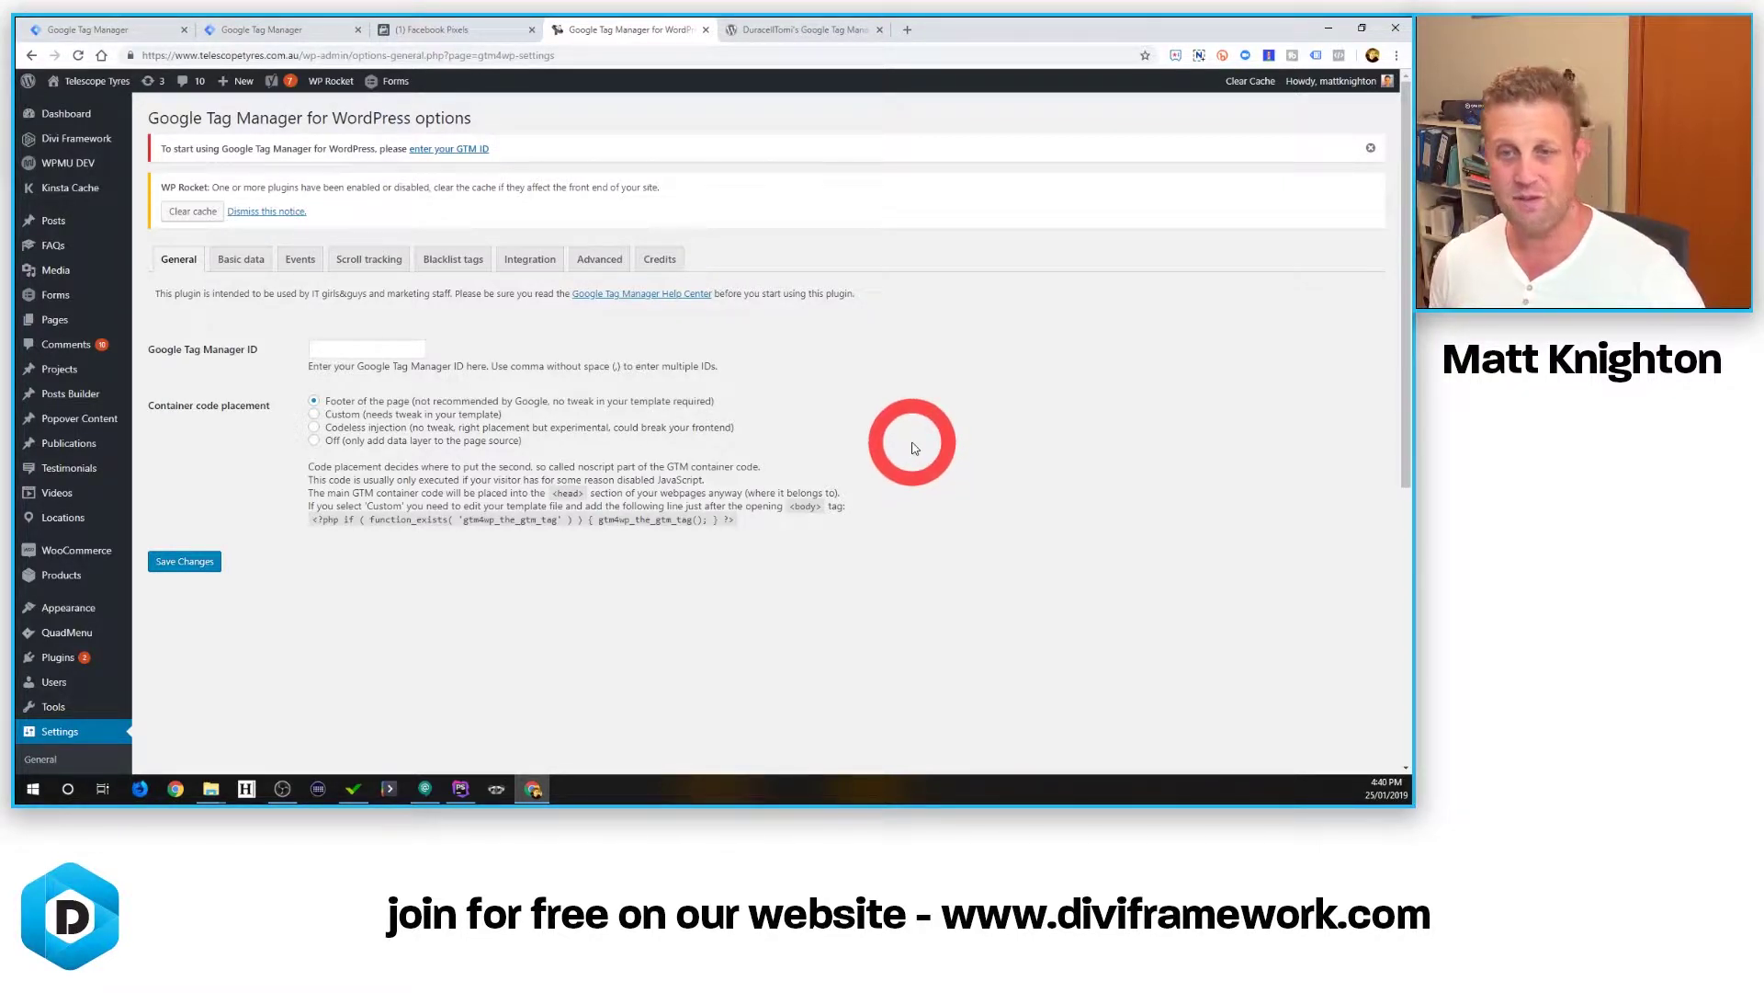
# Set the plugin's container code placement to "Off (only add data layer to the page source)" and save the changes.
pyautogui.click(314, 440)
pyautogui.click(189, 562)
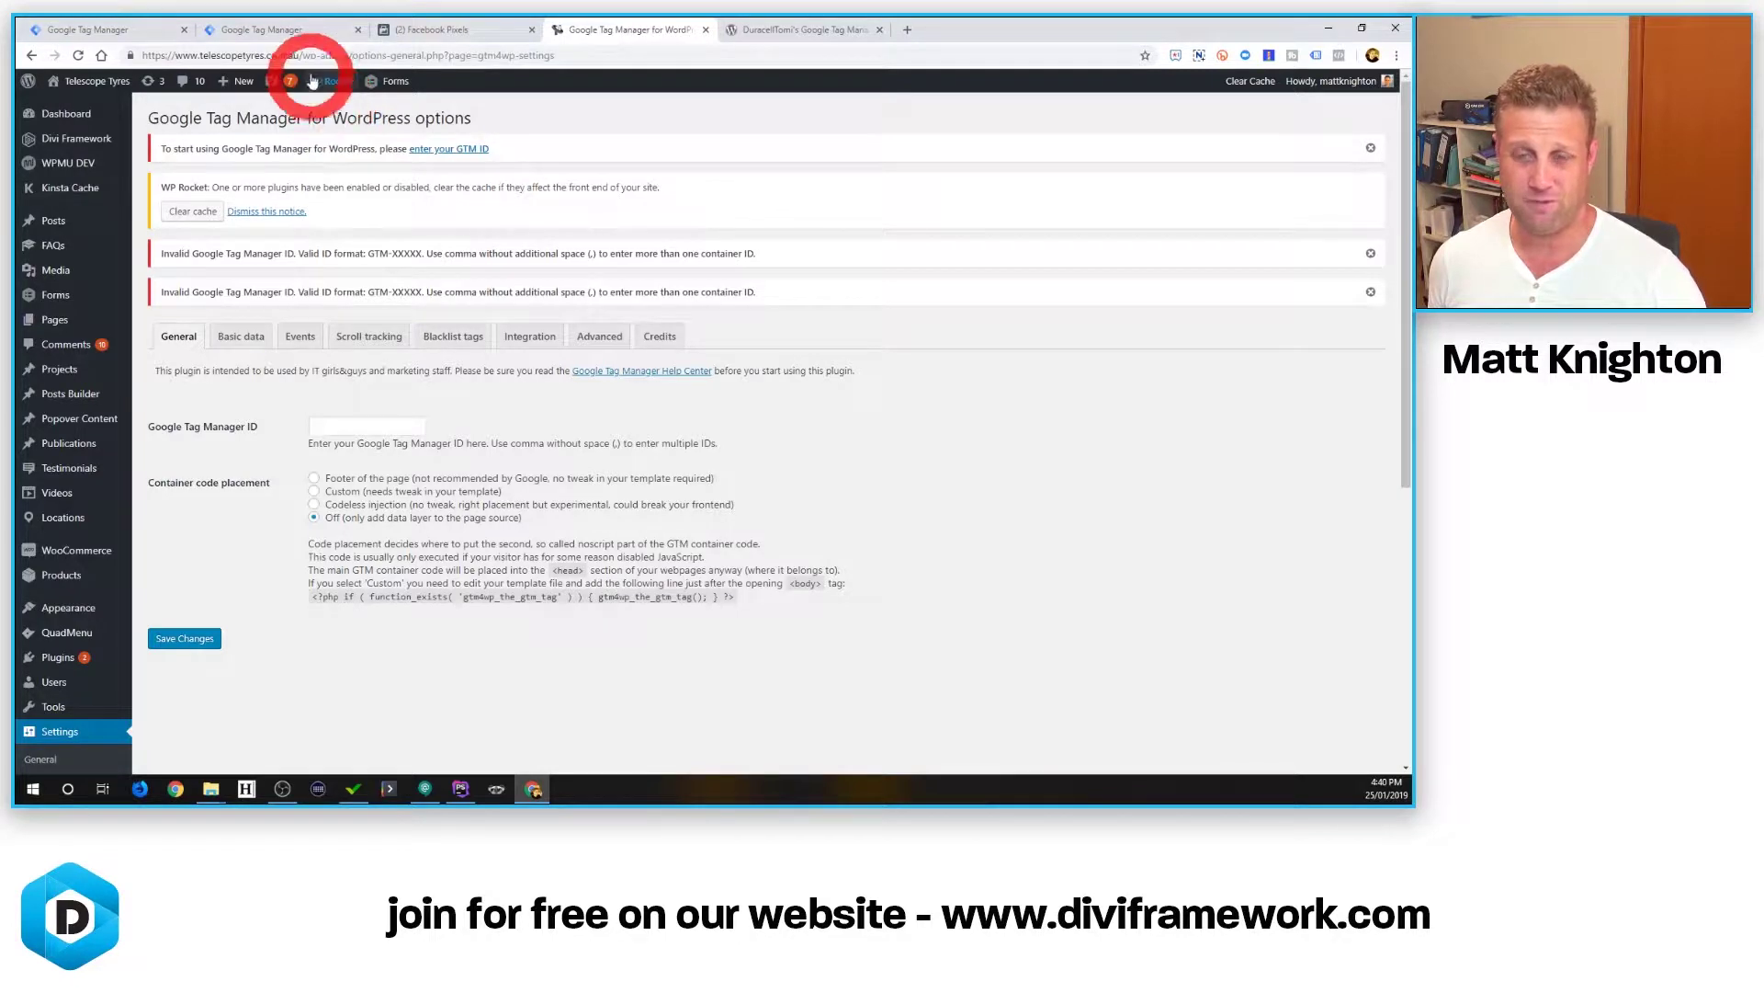
pyautogui.click(262, 29)
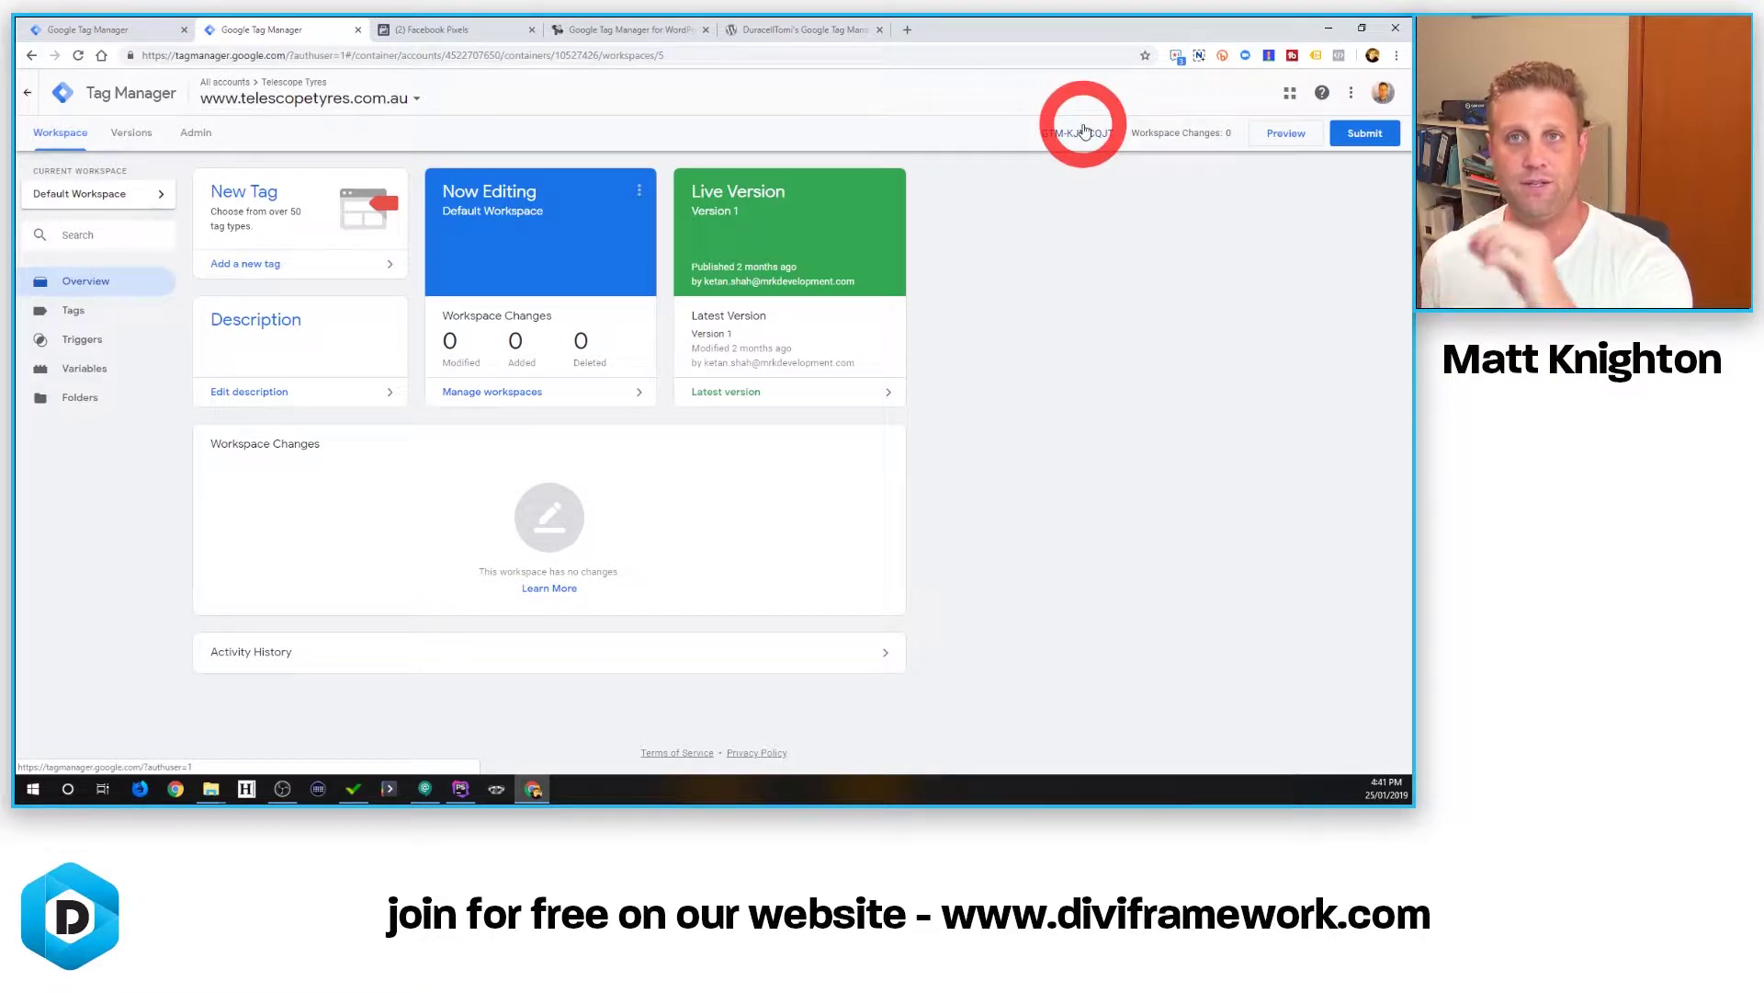
pyautogui.moveTo(1118, 135); pyautogui.dragTo(1057, 137)
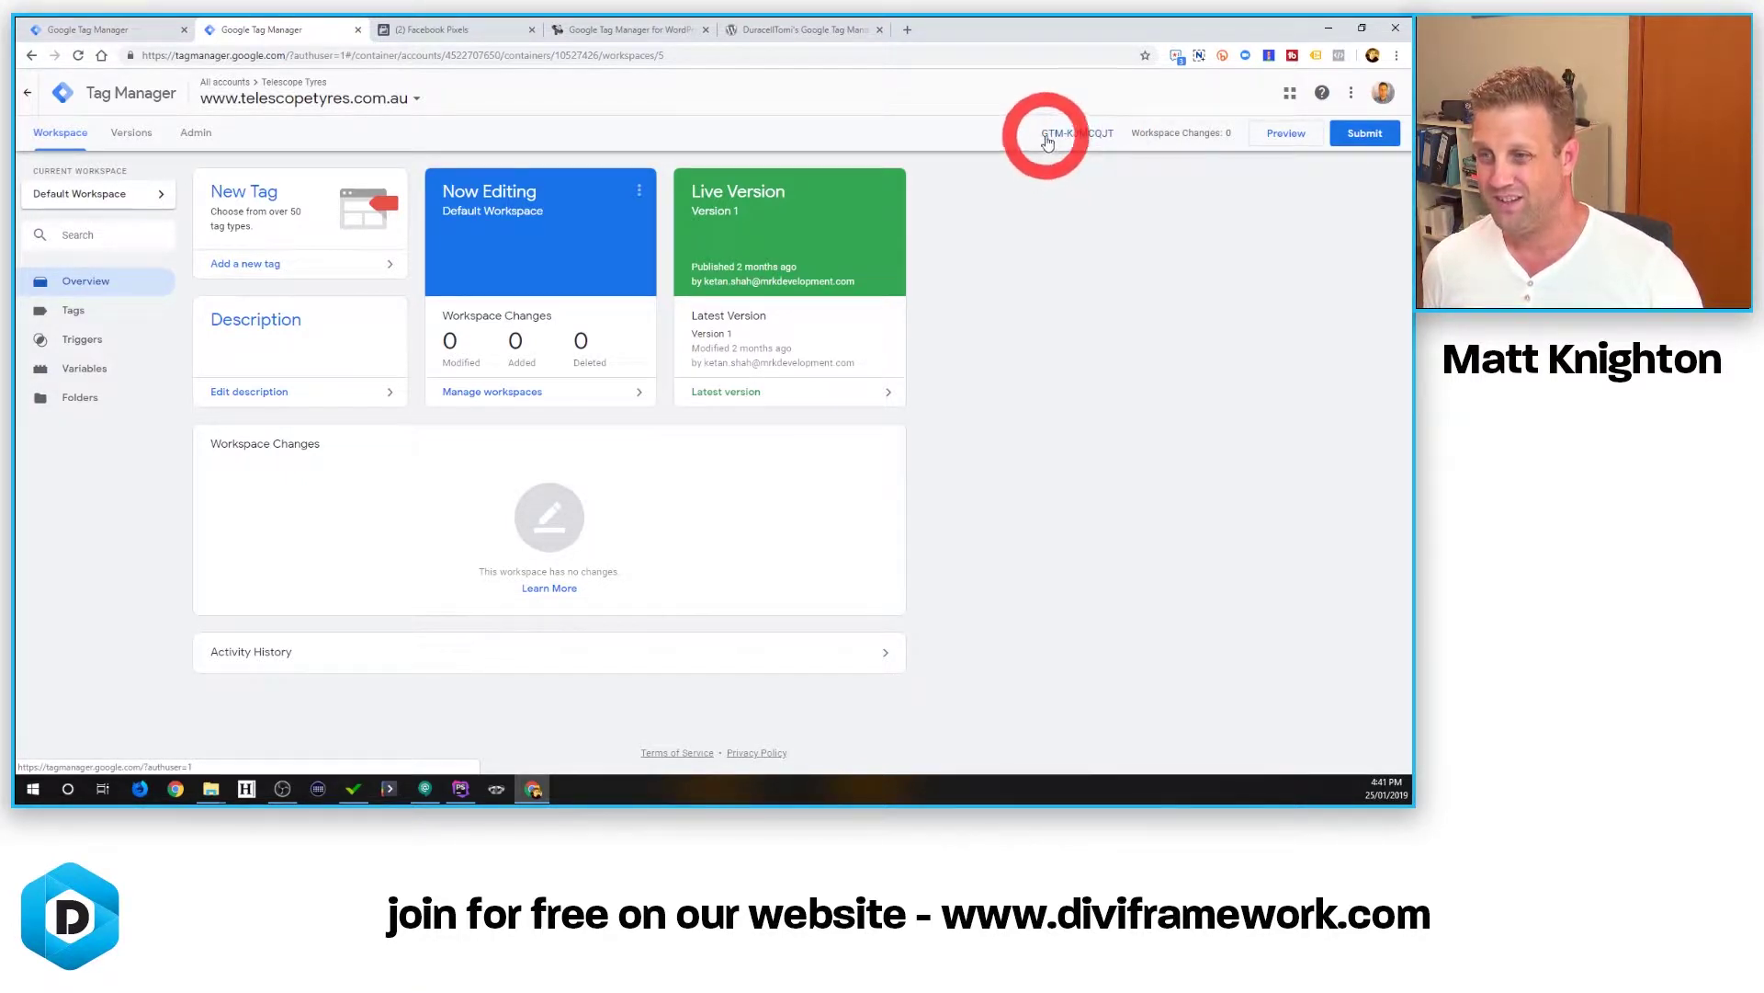
pyautogui.rightClick(1057, 136)
pyautogui.click(965, 145)
pyautogui.moveTo(1032, 131); pyautogui.dragTo(1116, 136)
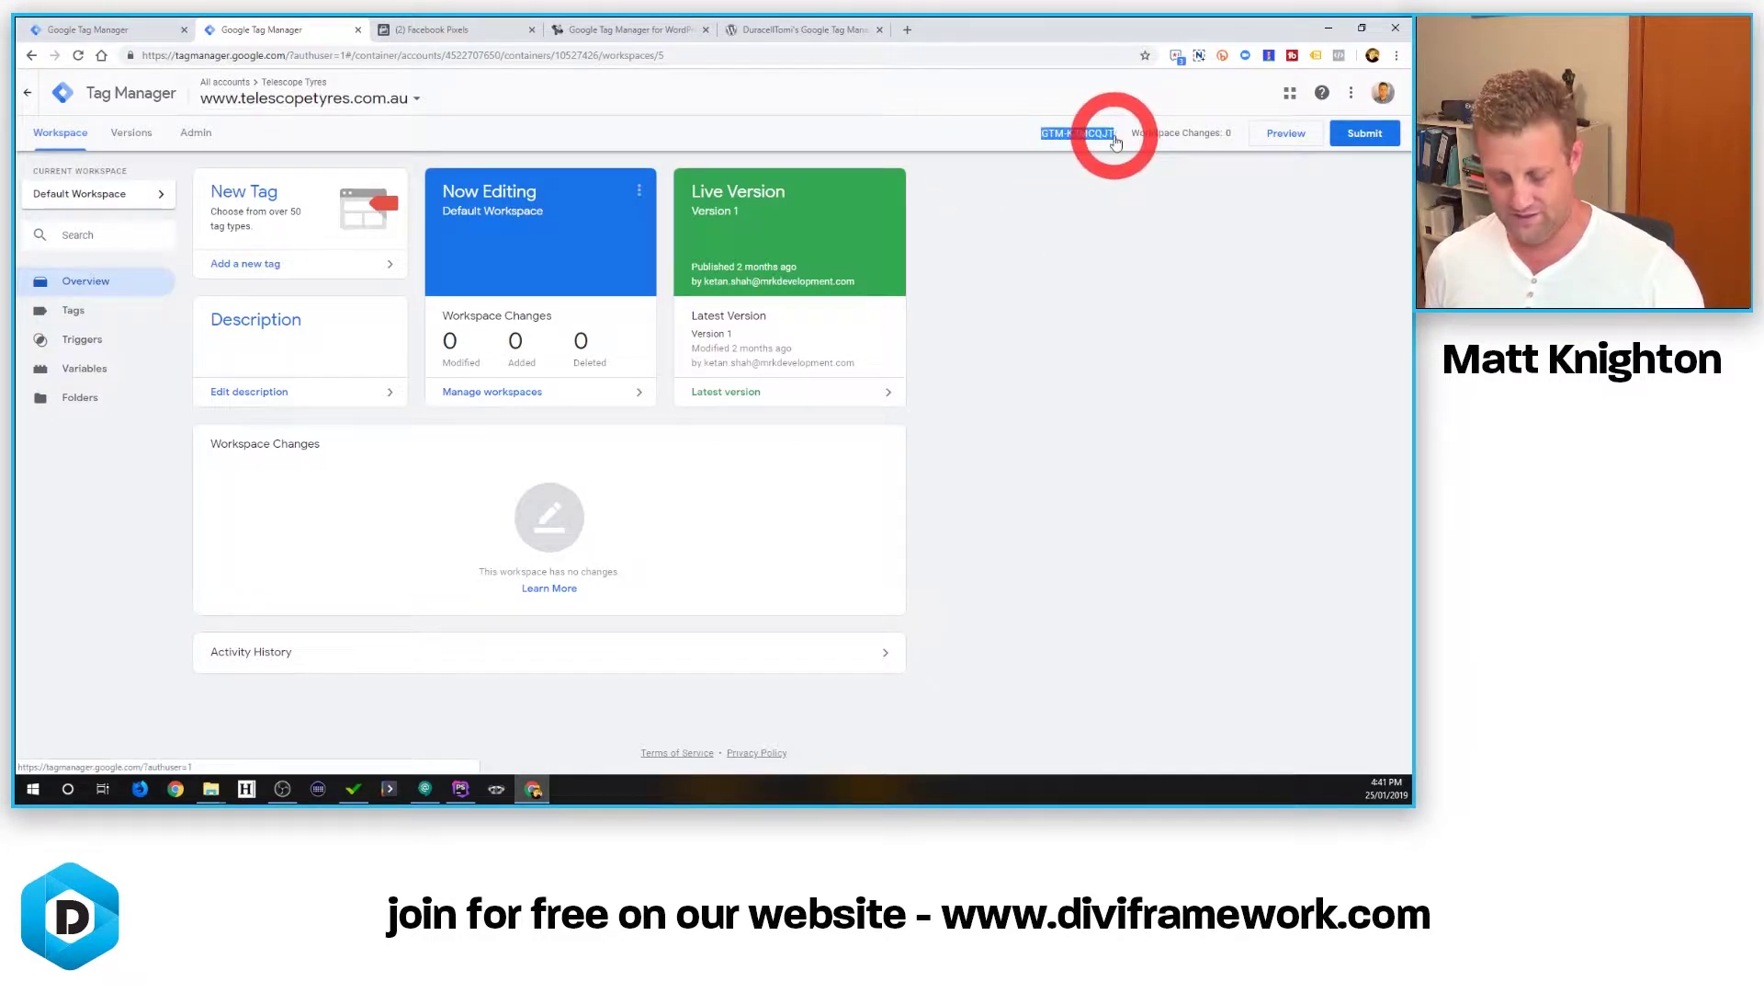
pyautogui.hotkey('ctrl', 'c')
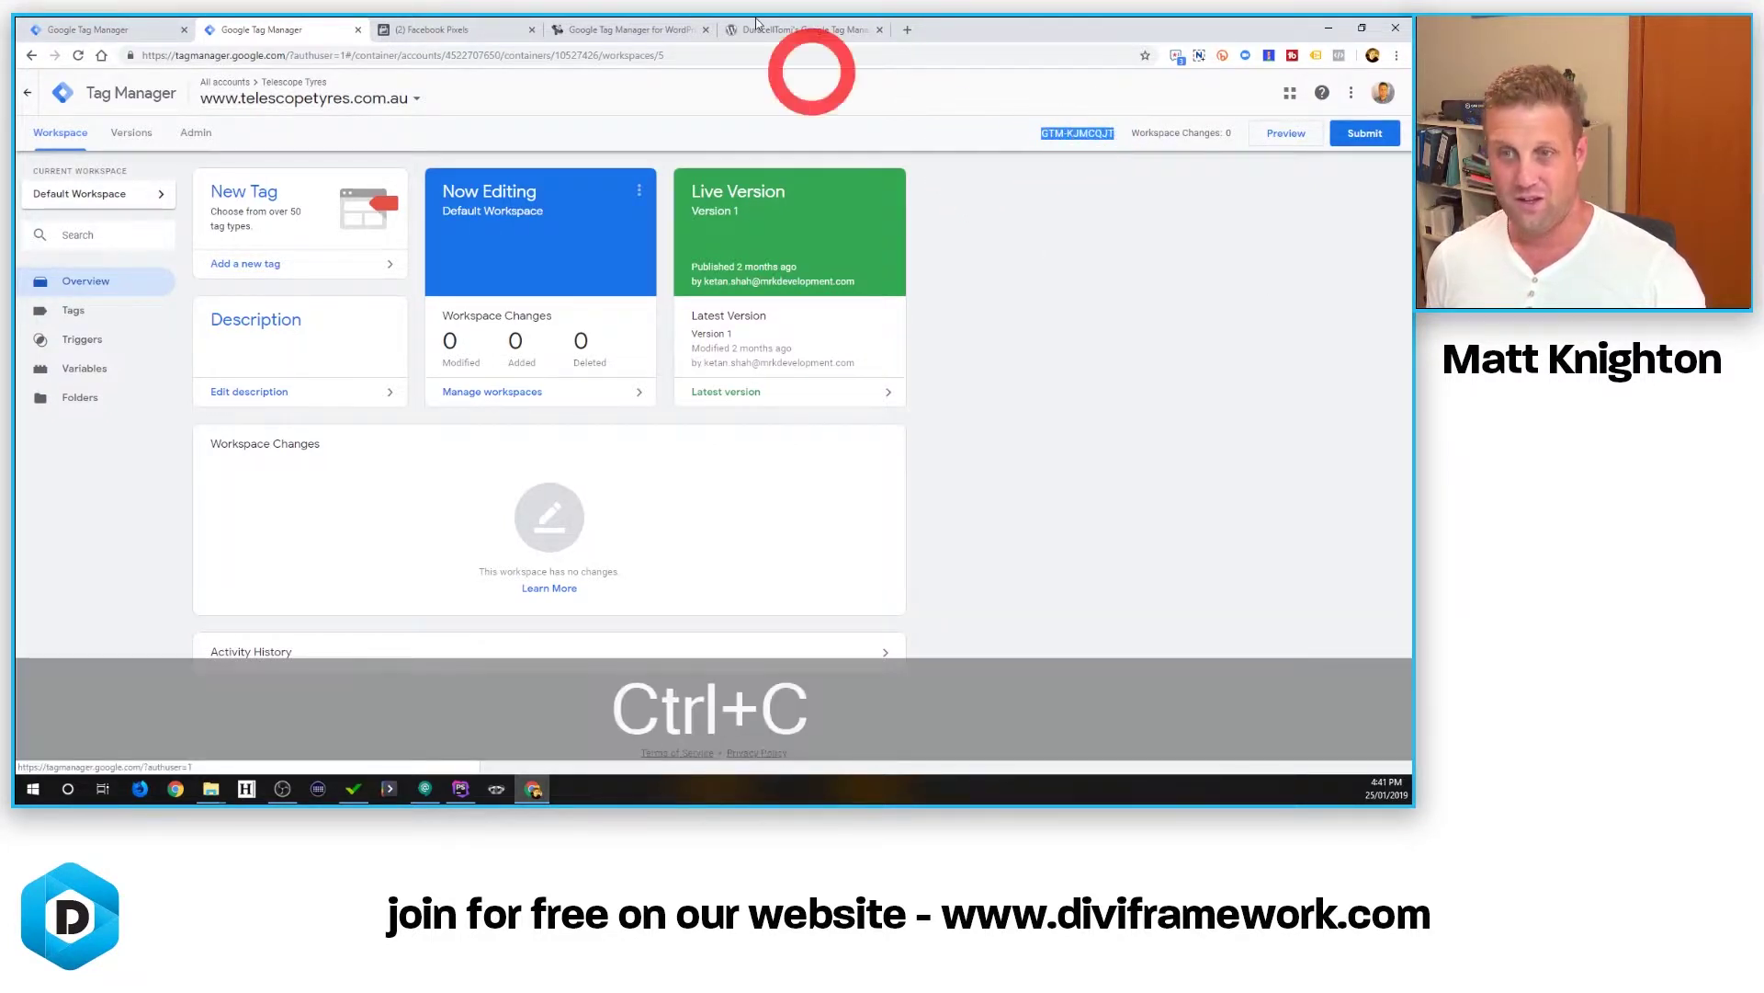
# Paste the copied container ID as the Google Tag Manager ID in the WordPress plugin options and save the changes.
pyautogui.click(616, 30)
pyautogui.click(349, 427)
pyautogui.hotkey('ctrl', 'v')
pyautogui.click(190, 641)
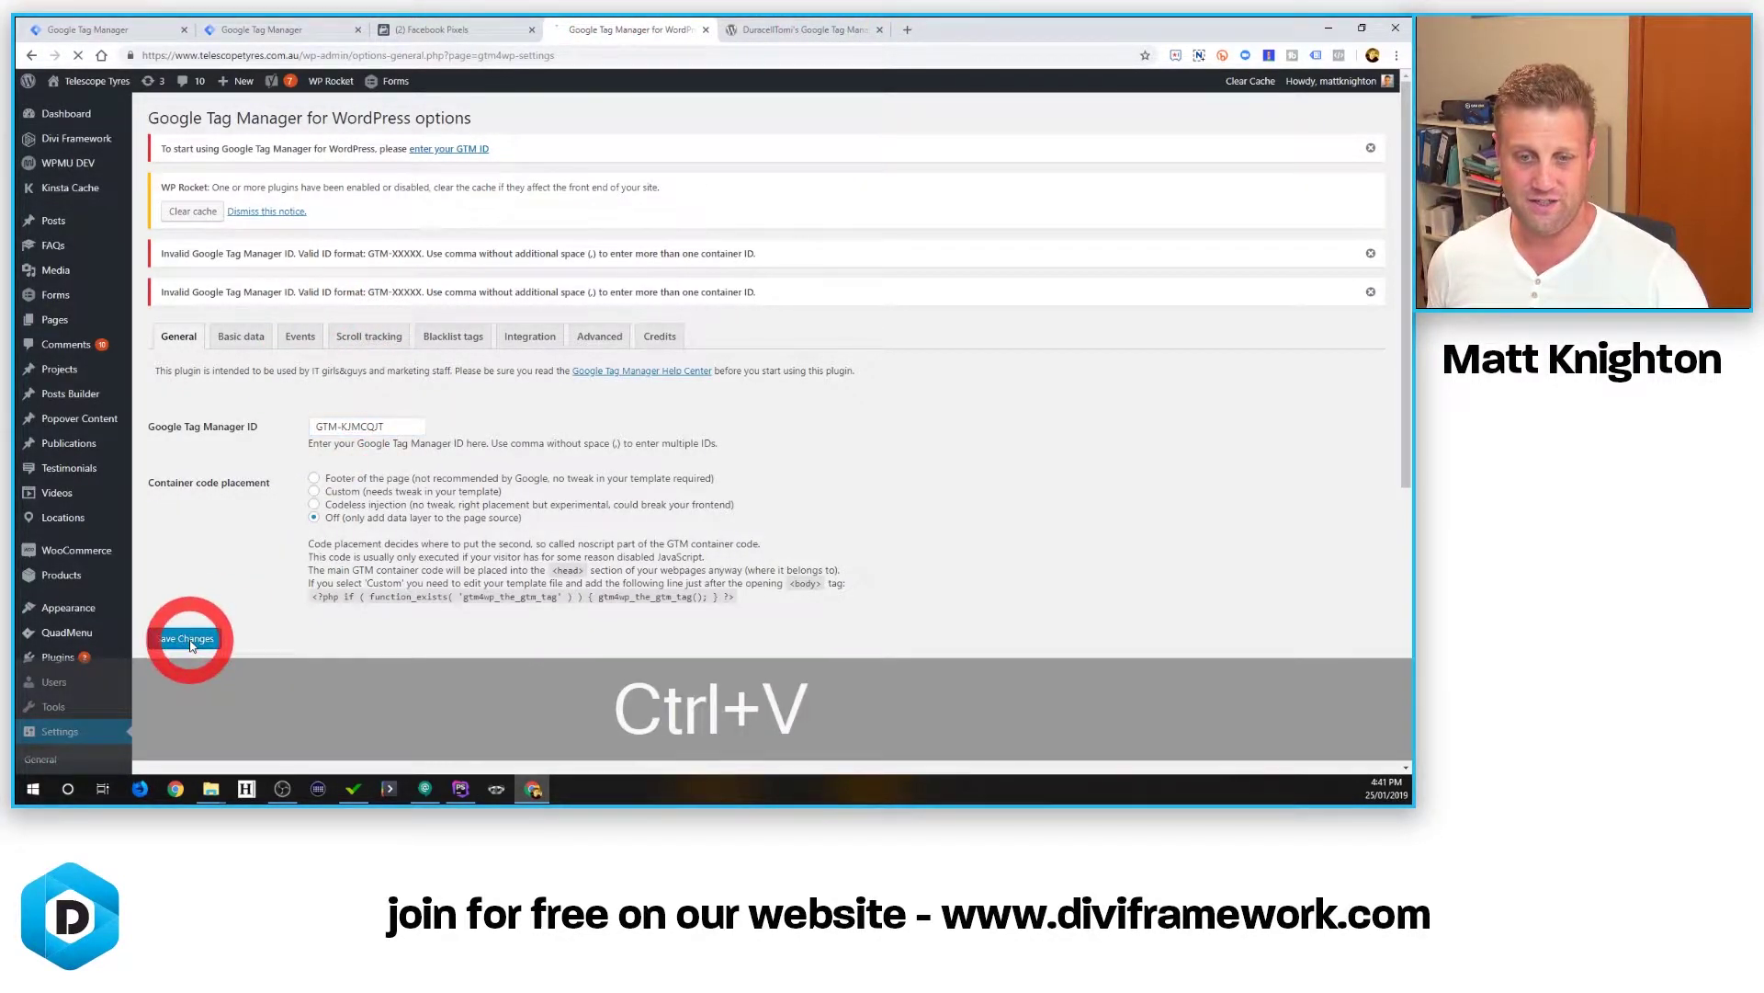
# Include Logged in status, Logged in user role and Visitor IP in the visitor section of the plugin's basic data settings.
pyautogui.click(234, 264)
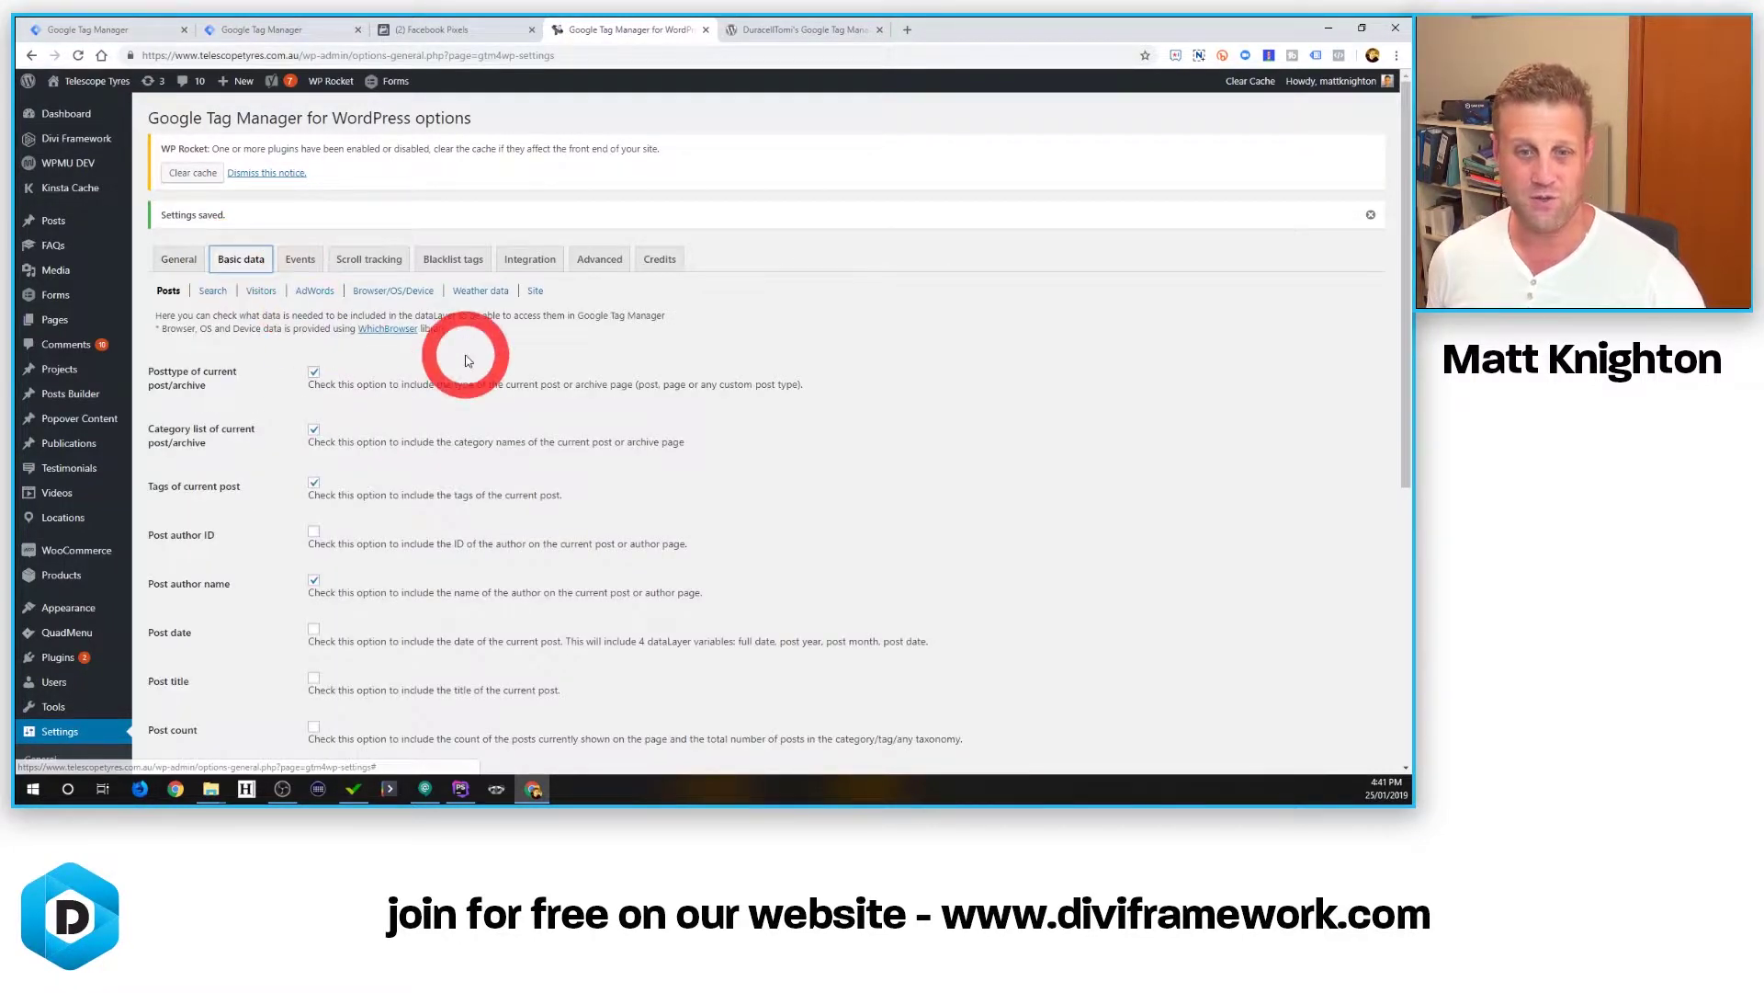
pyautogui.scroll(-3, 473, 360)
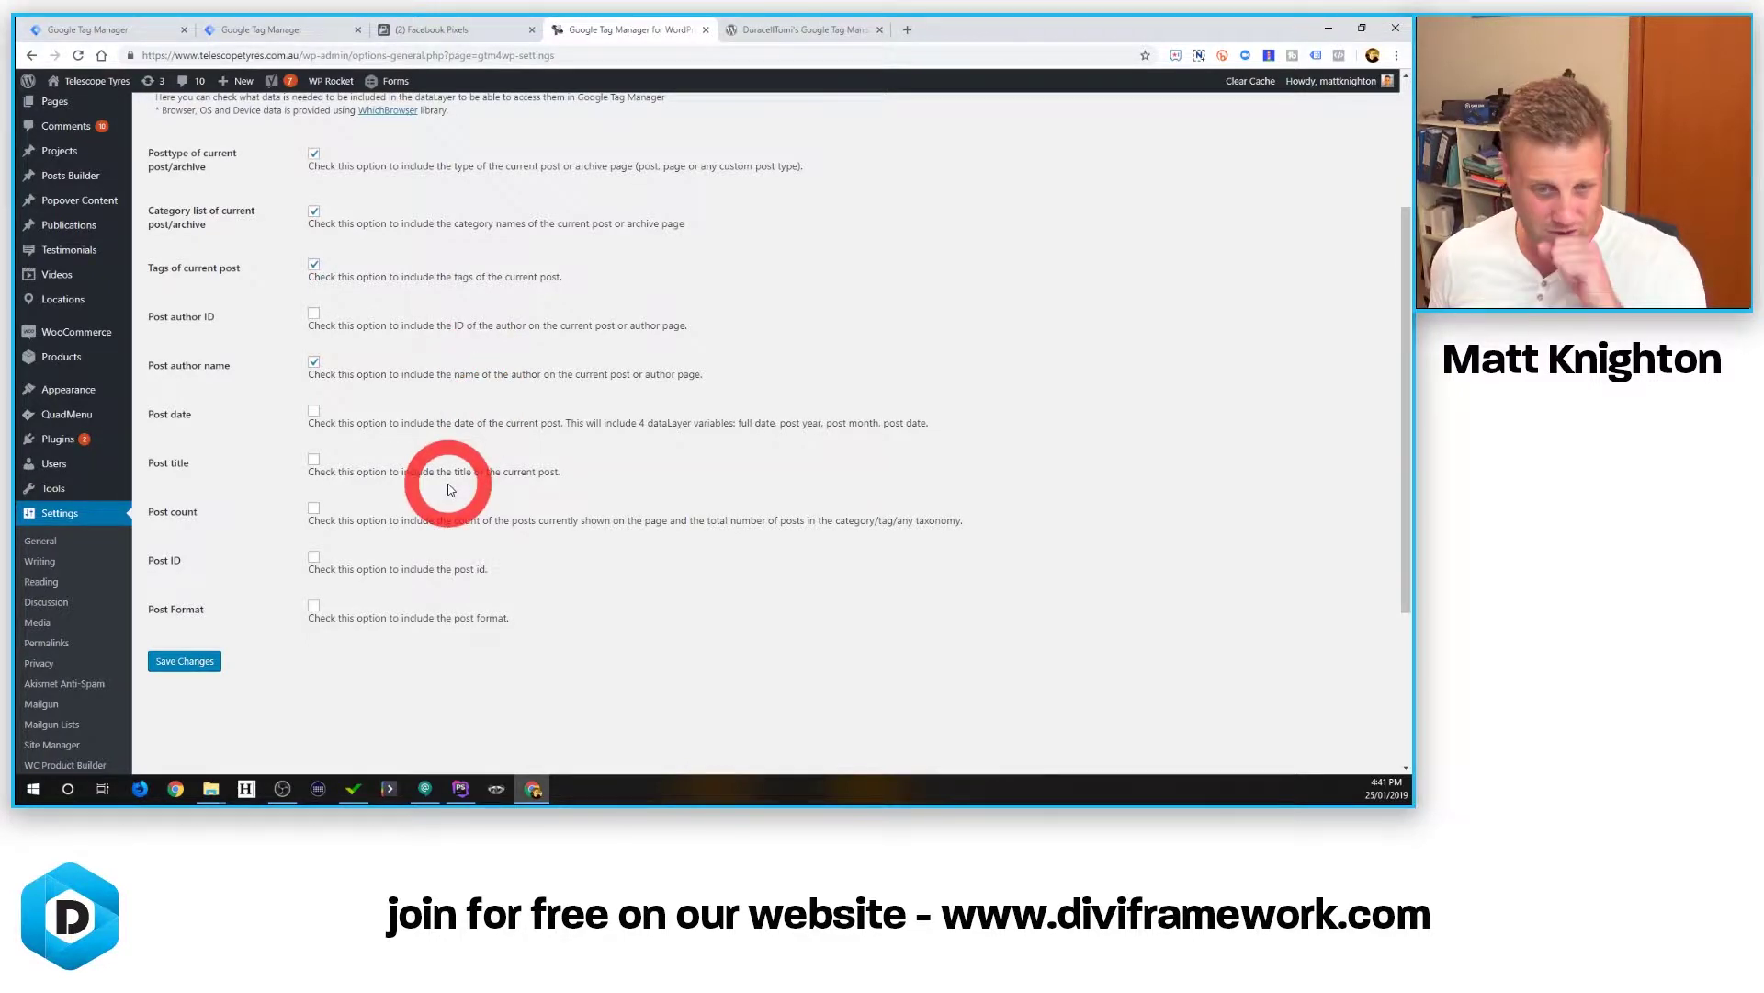
pyautogui.scroll(1, 425, 494)
pyautogui.scroll(3, 426, 493)
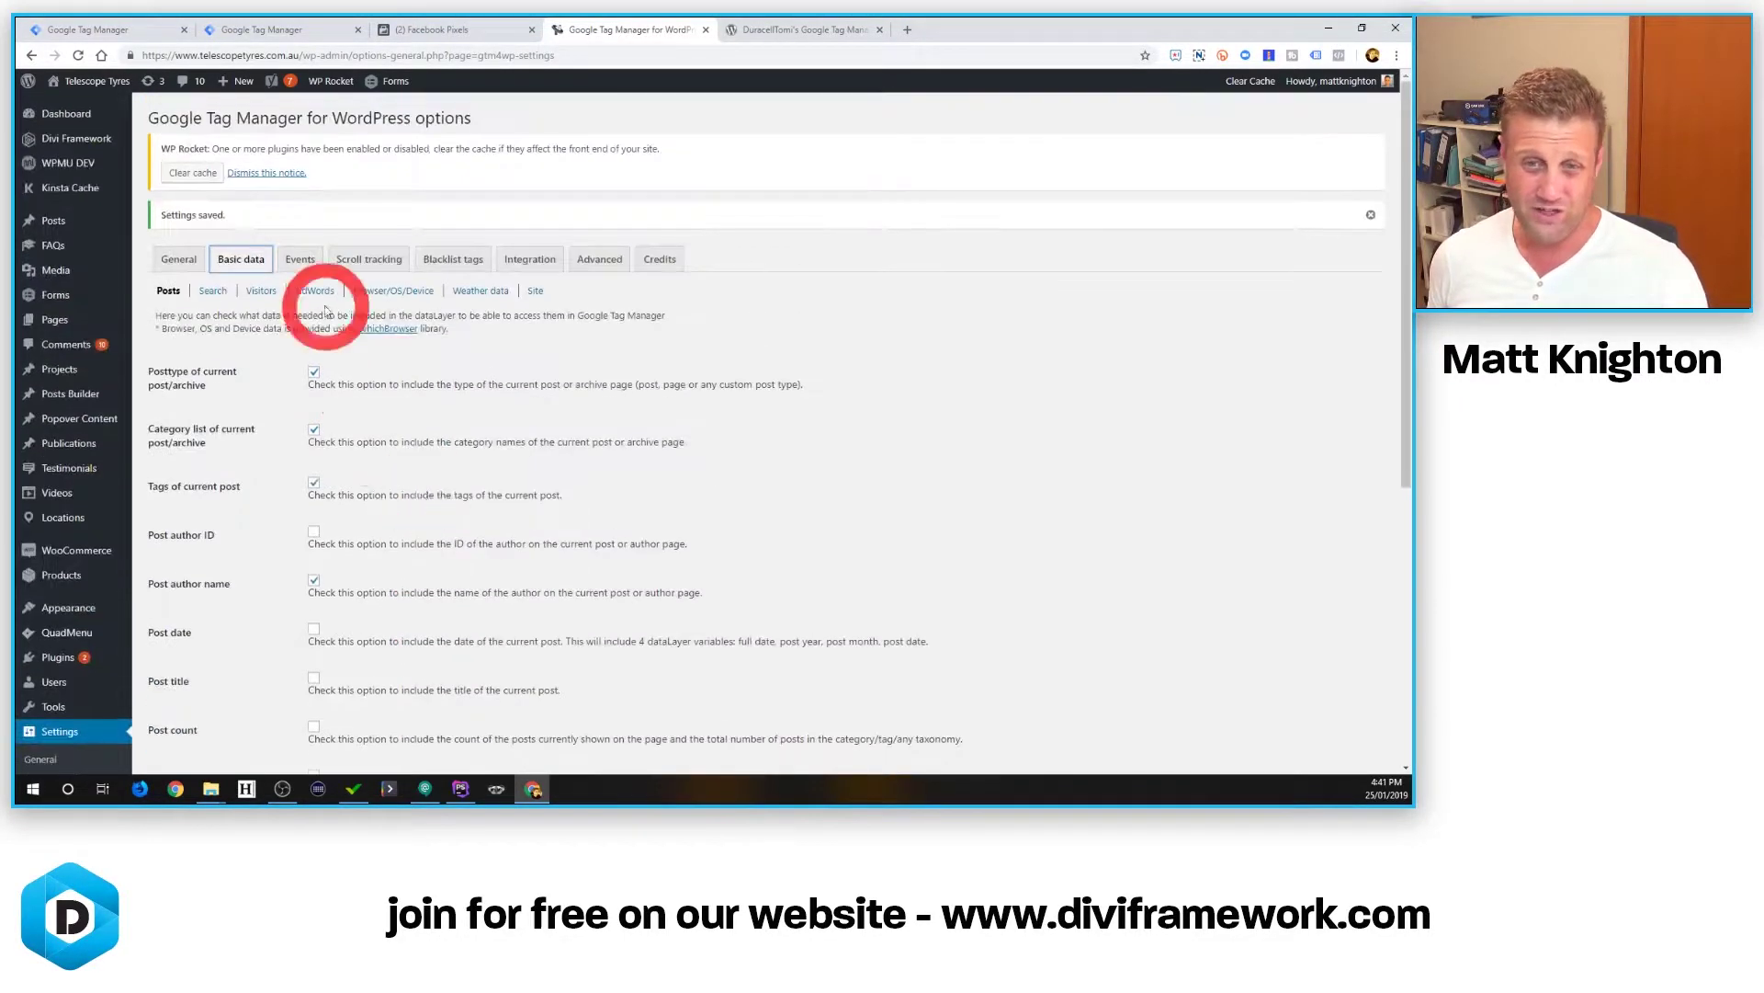
pyautogui.click(215, 291)
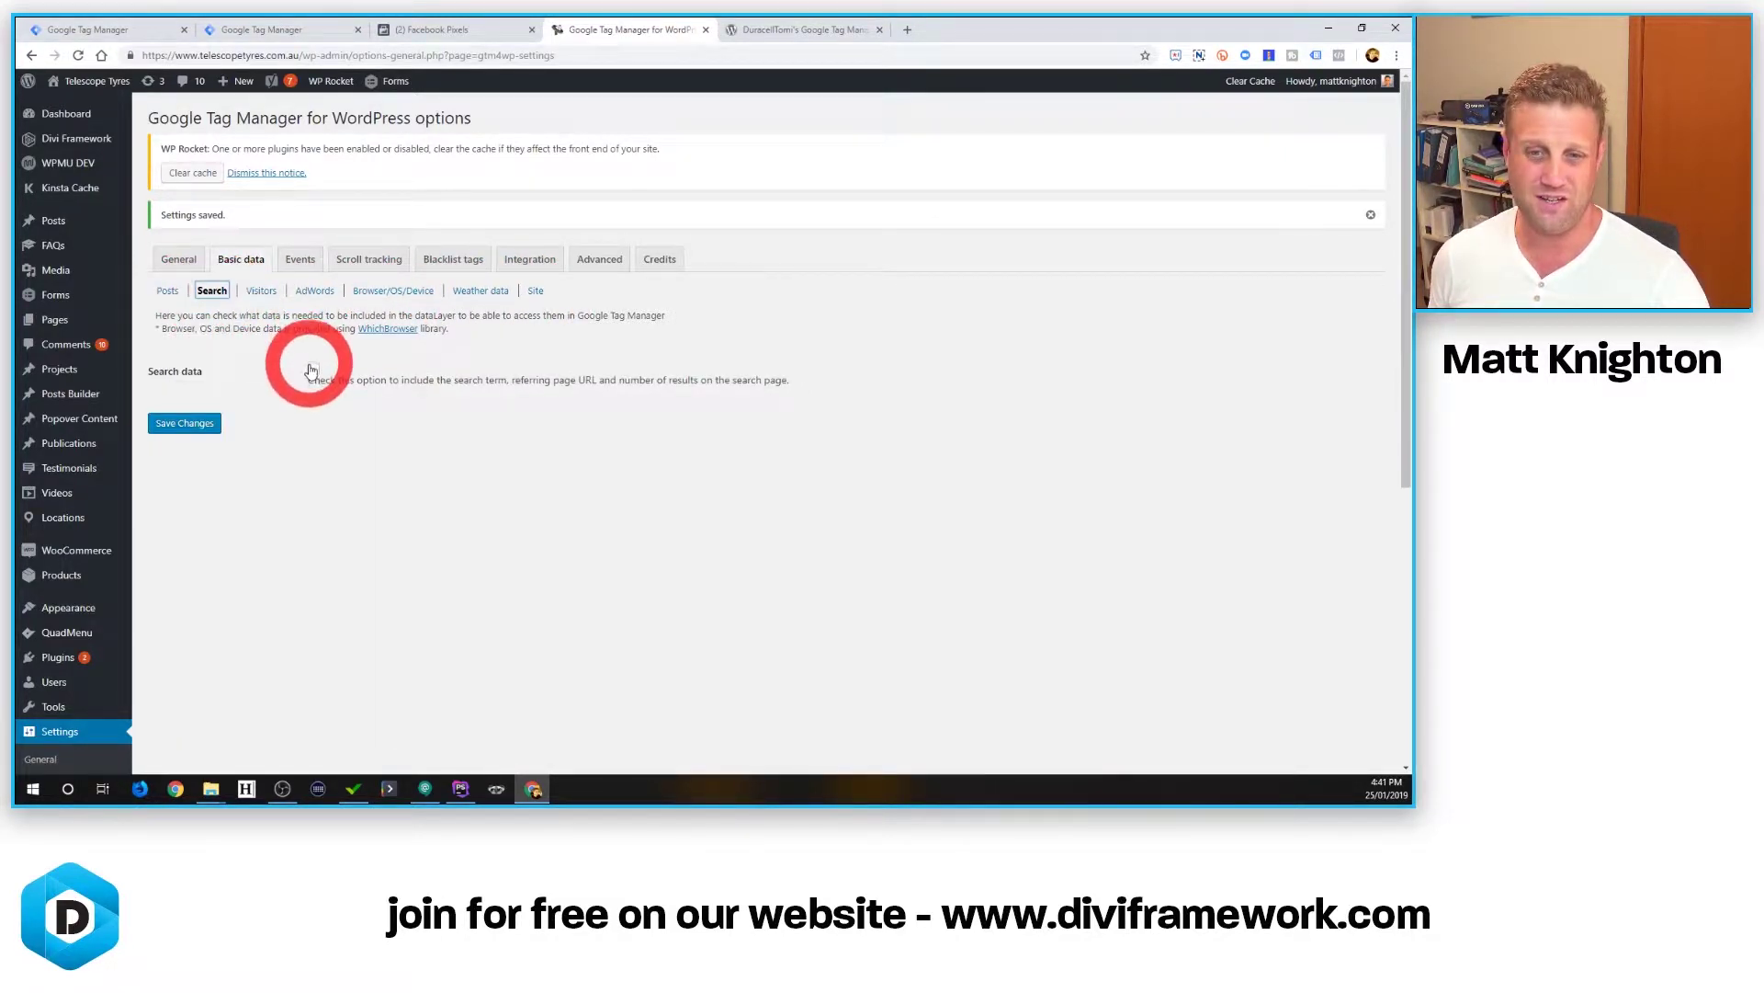
pyautogui.click(266, 292)
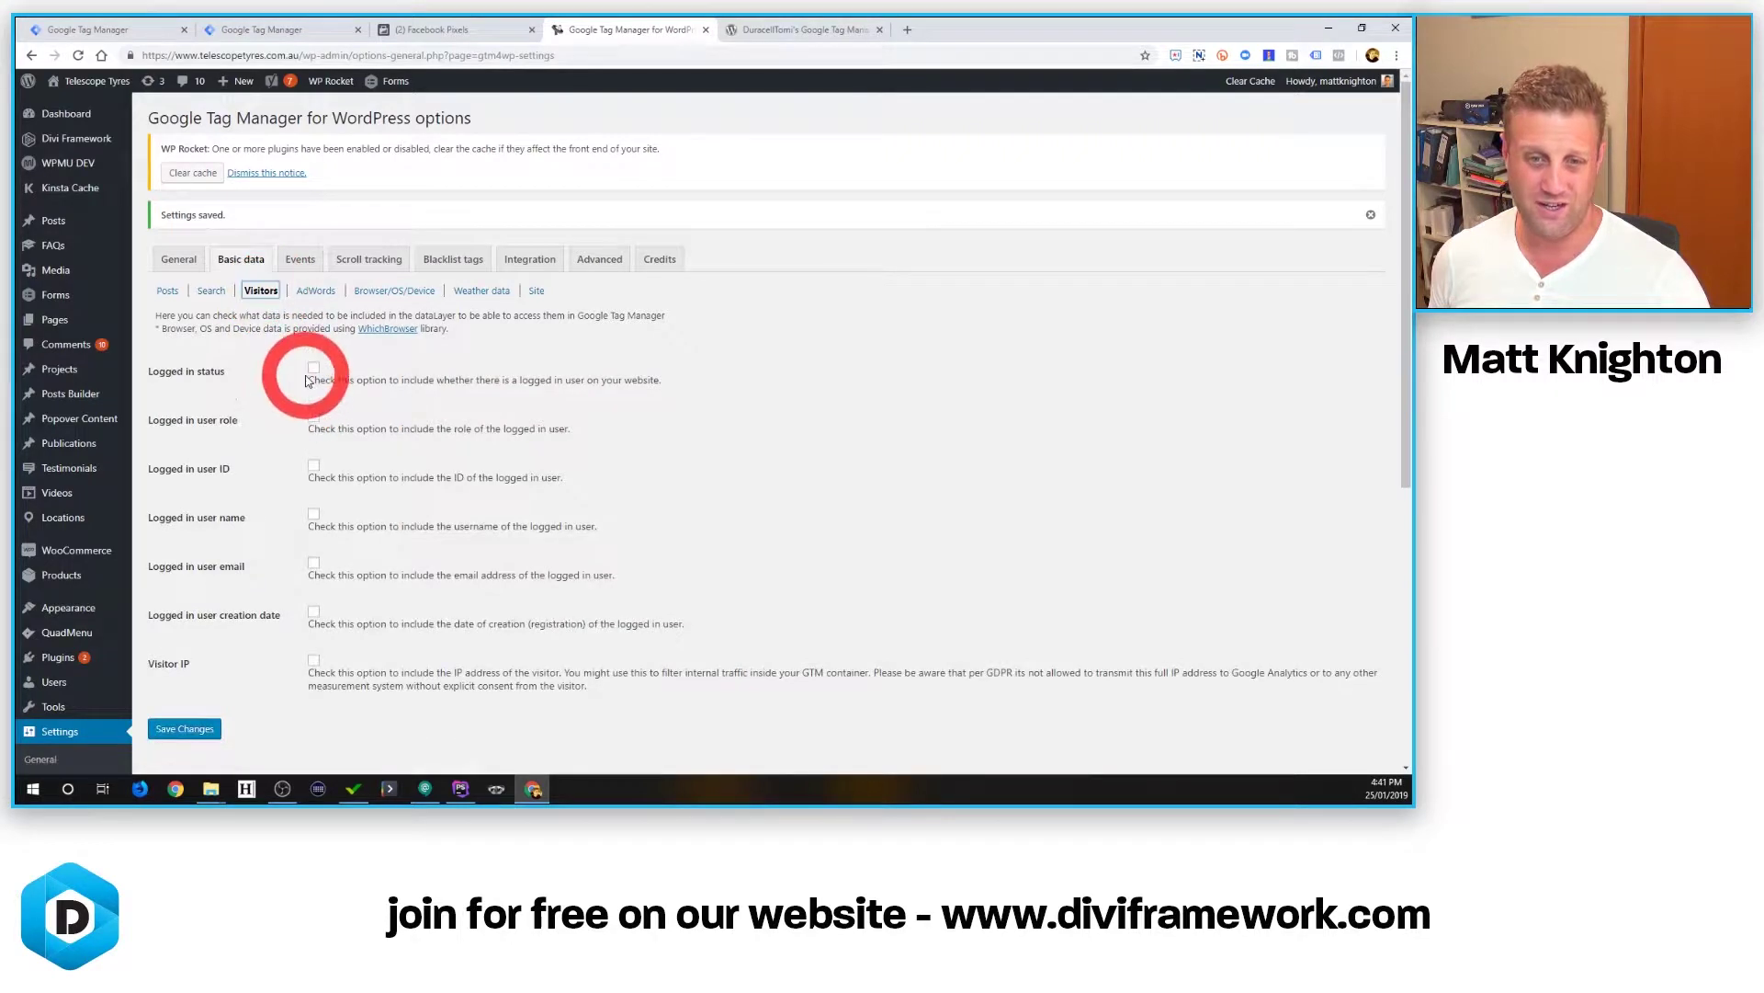
pyautogui.click(313, 416)
pyautogui.click(313, 368)
pyautogui.scroll(-1, 290, 498)
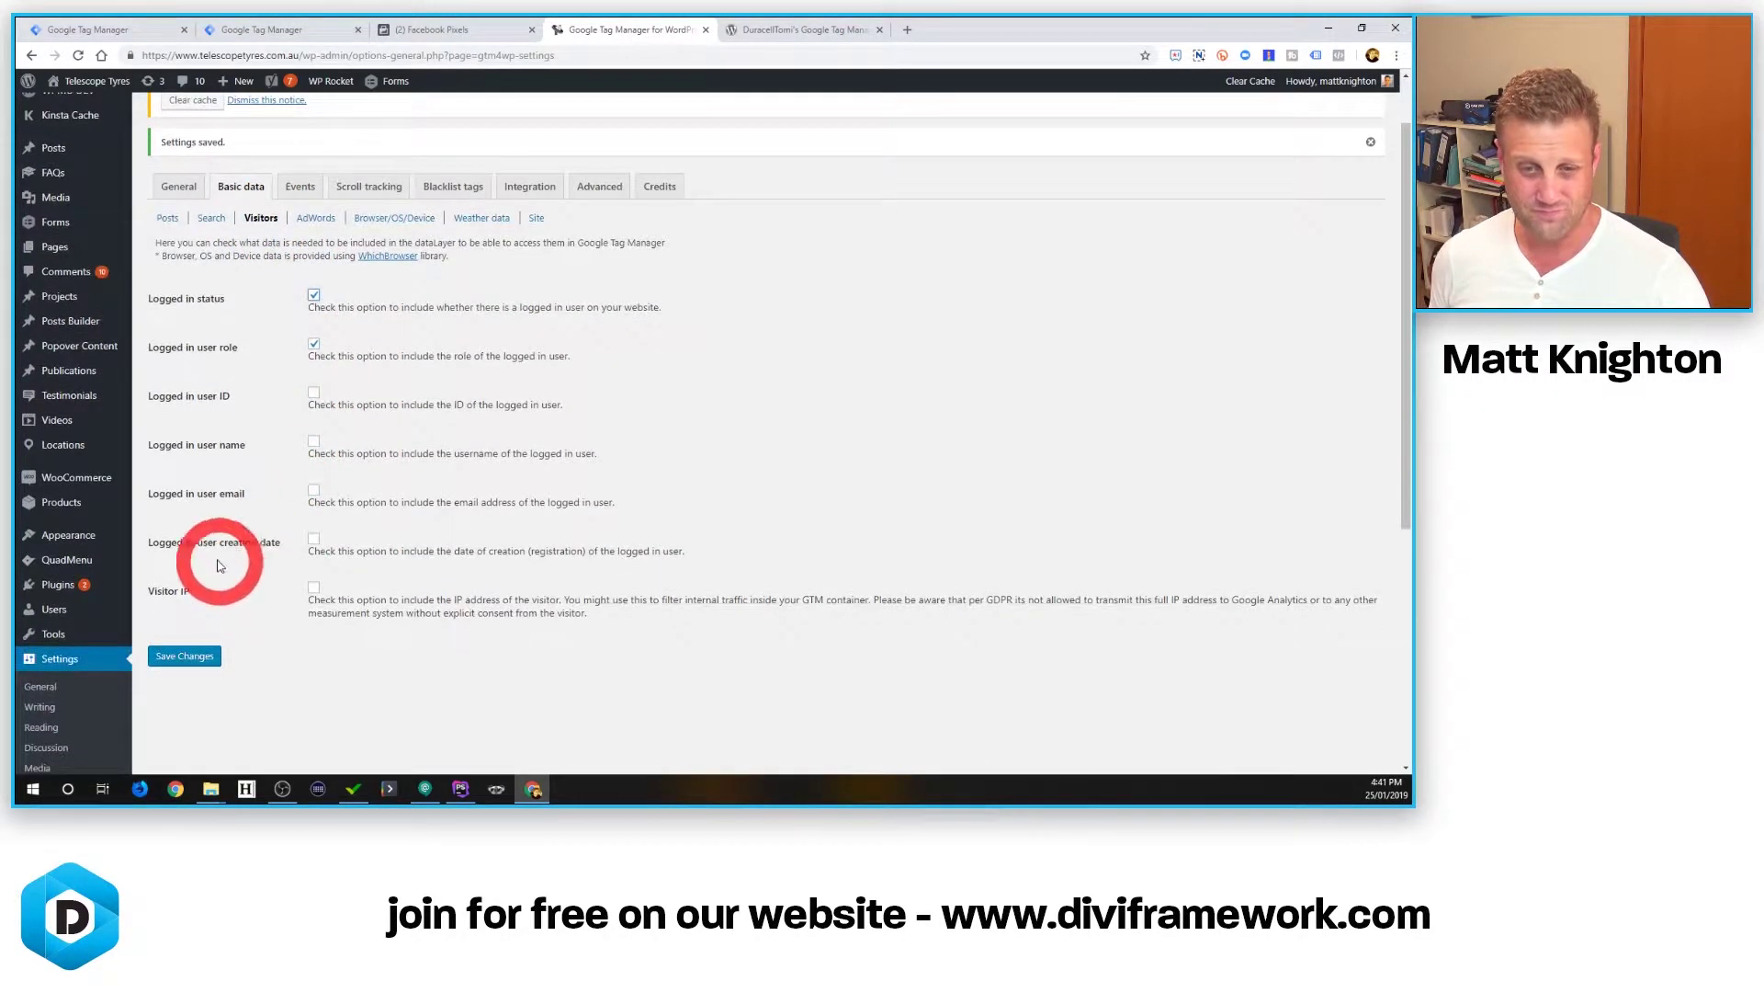
pyautogui.click(313, 588)
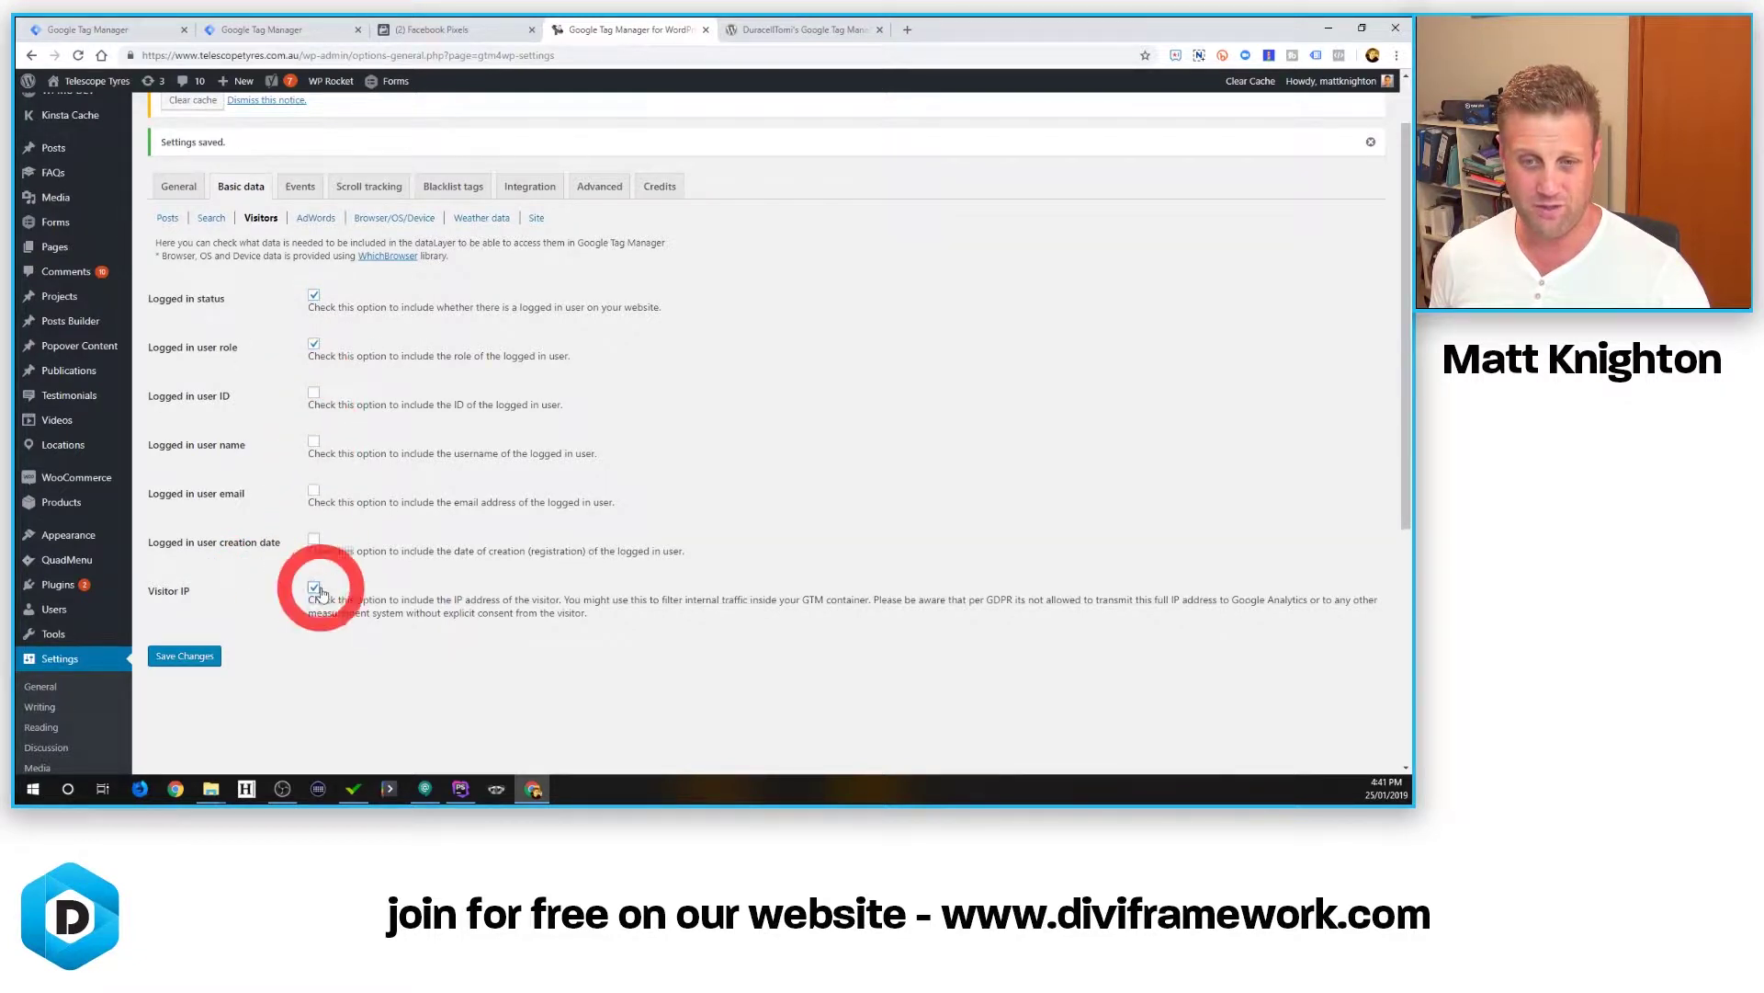
# Check the AdWords, Browser/OS/Device, Weather data and Site options and save the basic data settings.
pyautogui.click(316, 217)
pyautogui.click(379, 224)
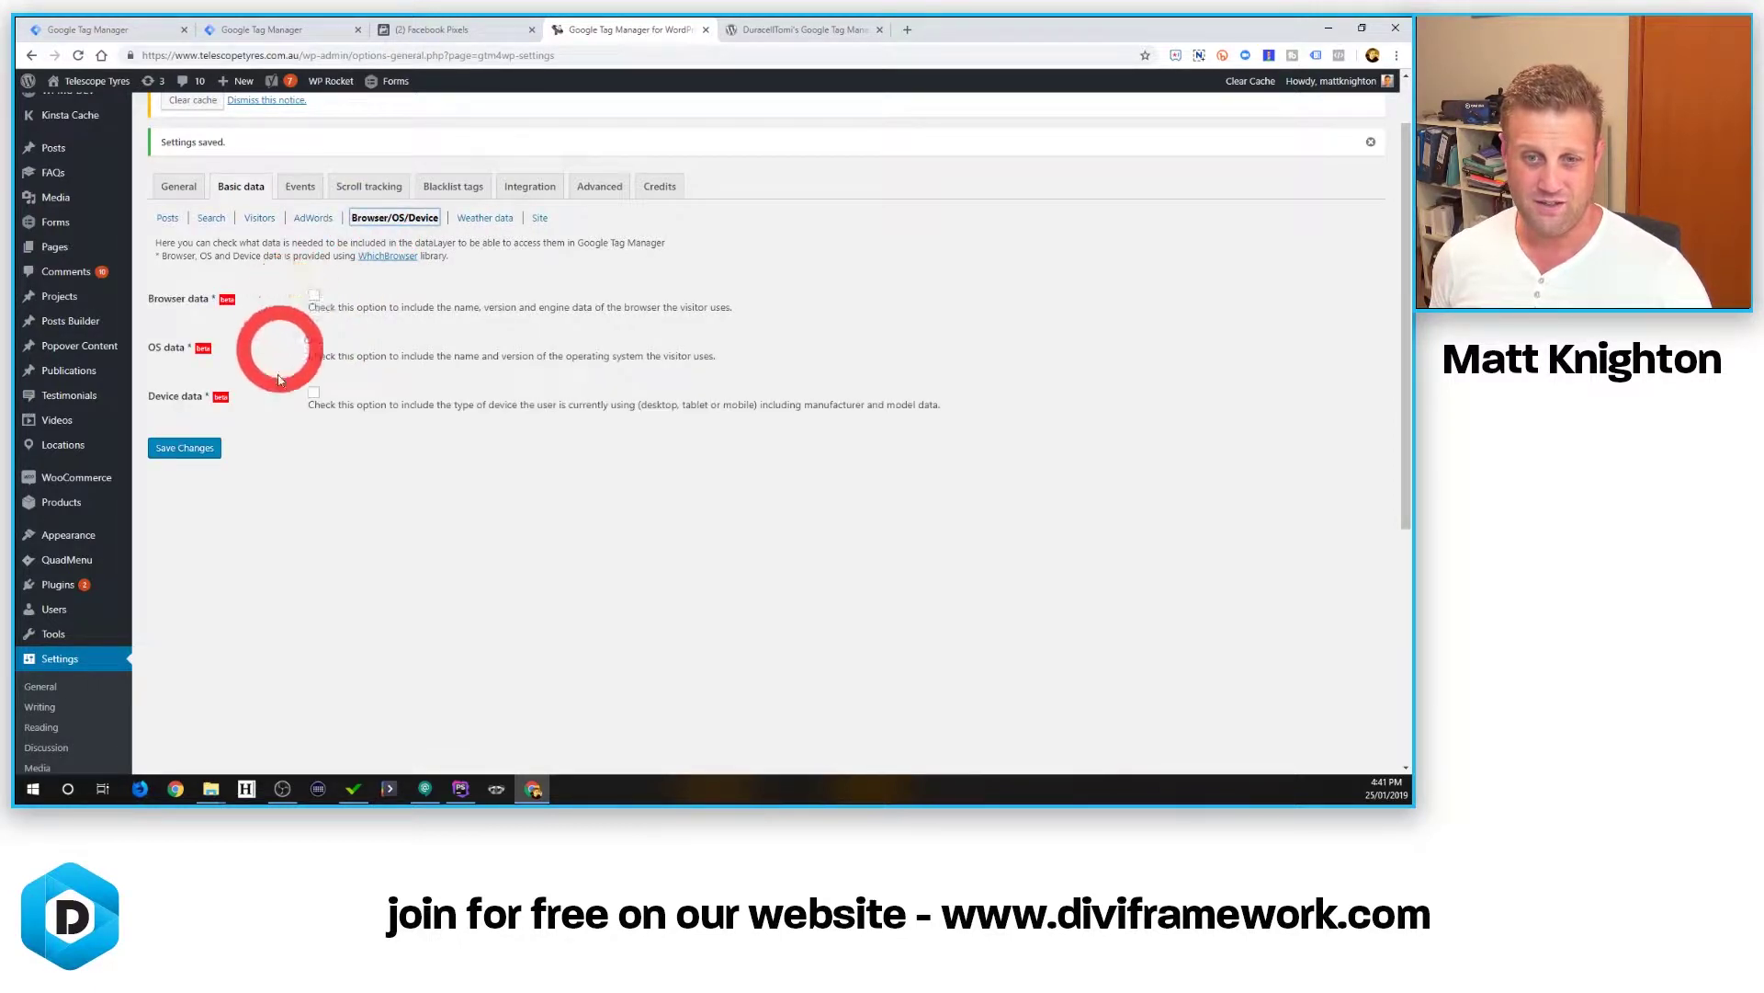
pyautogui.click(480, 219)
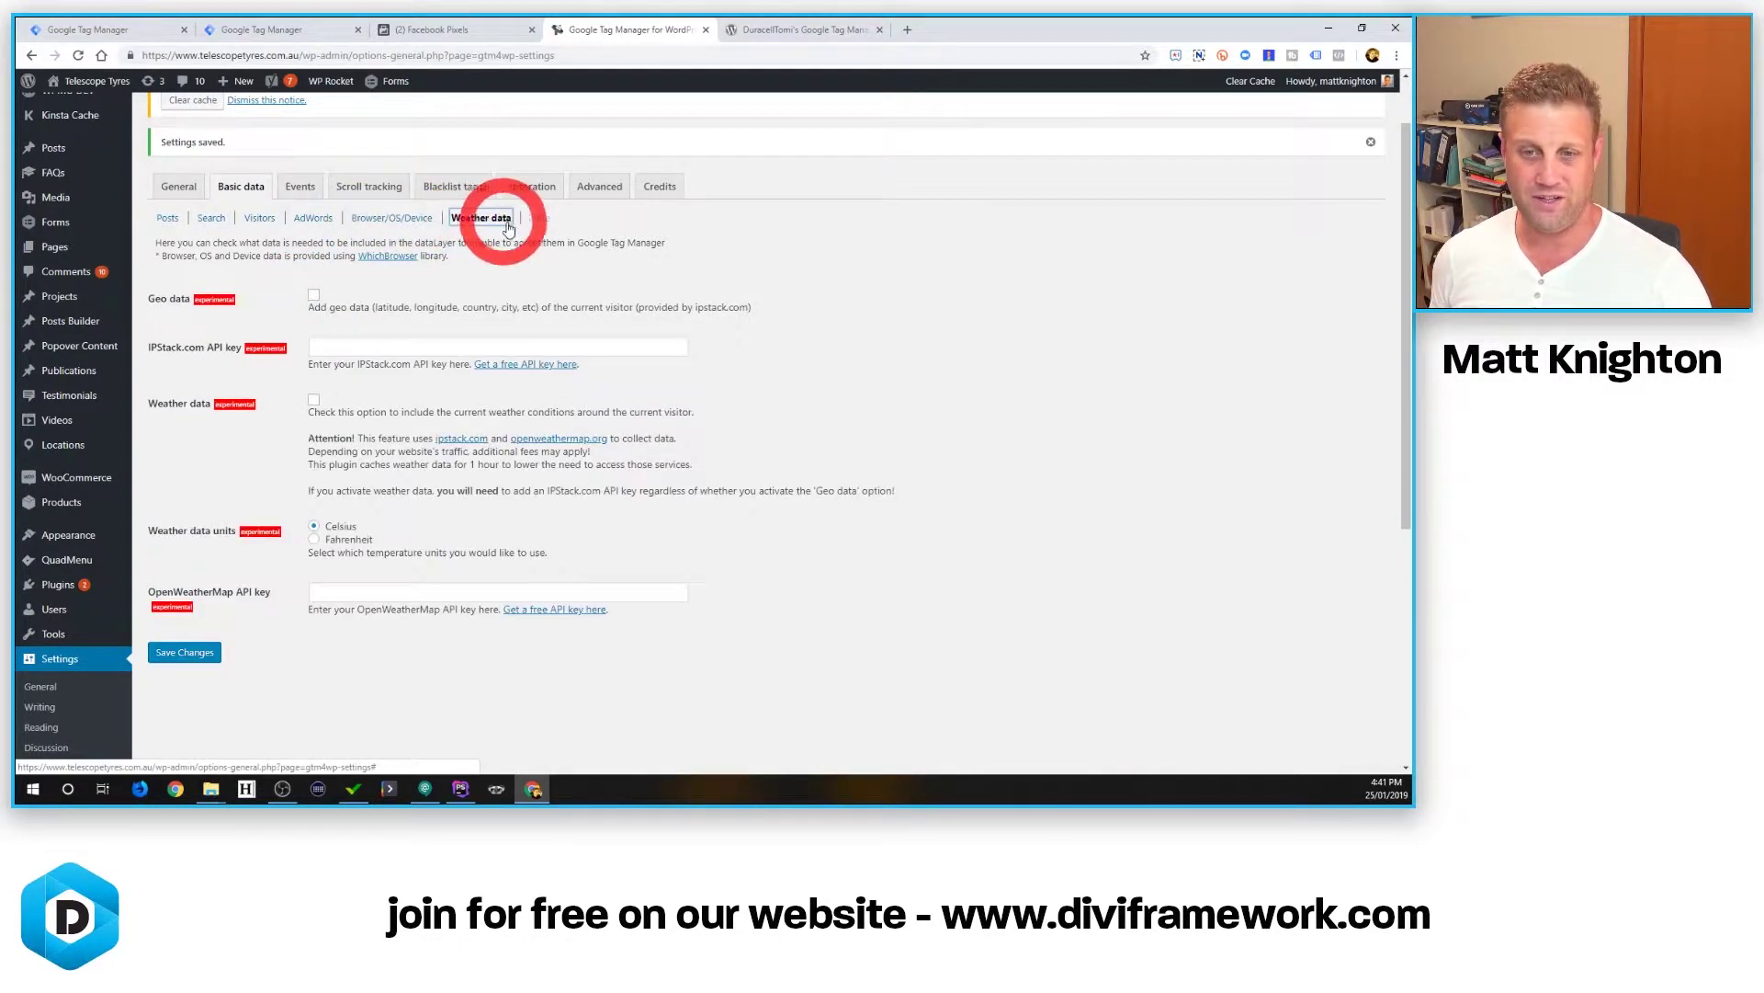
pyautogui.click(533, 218)
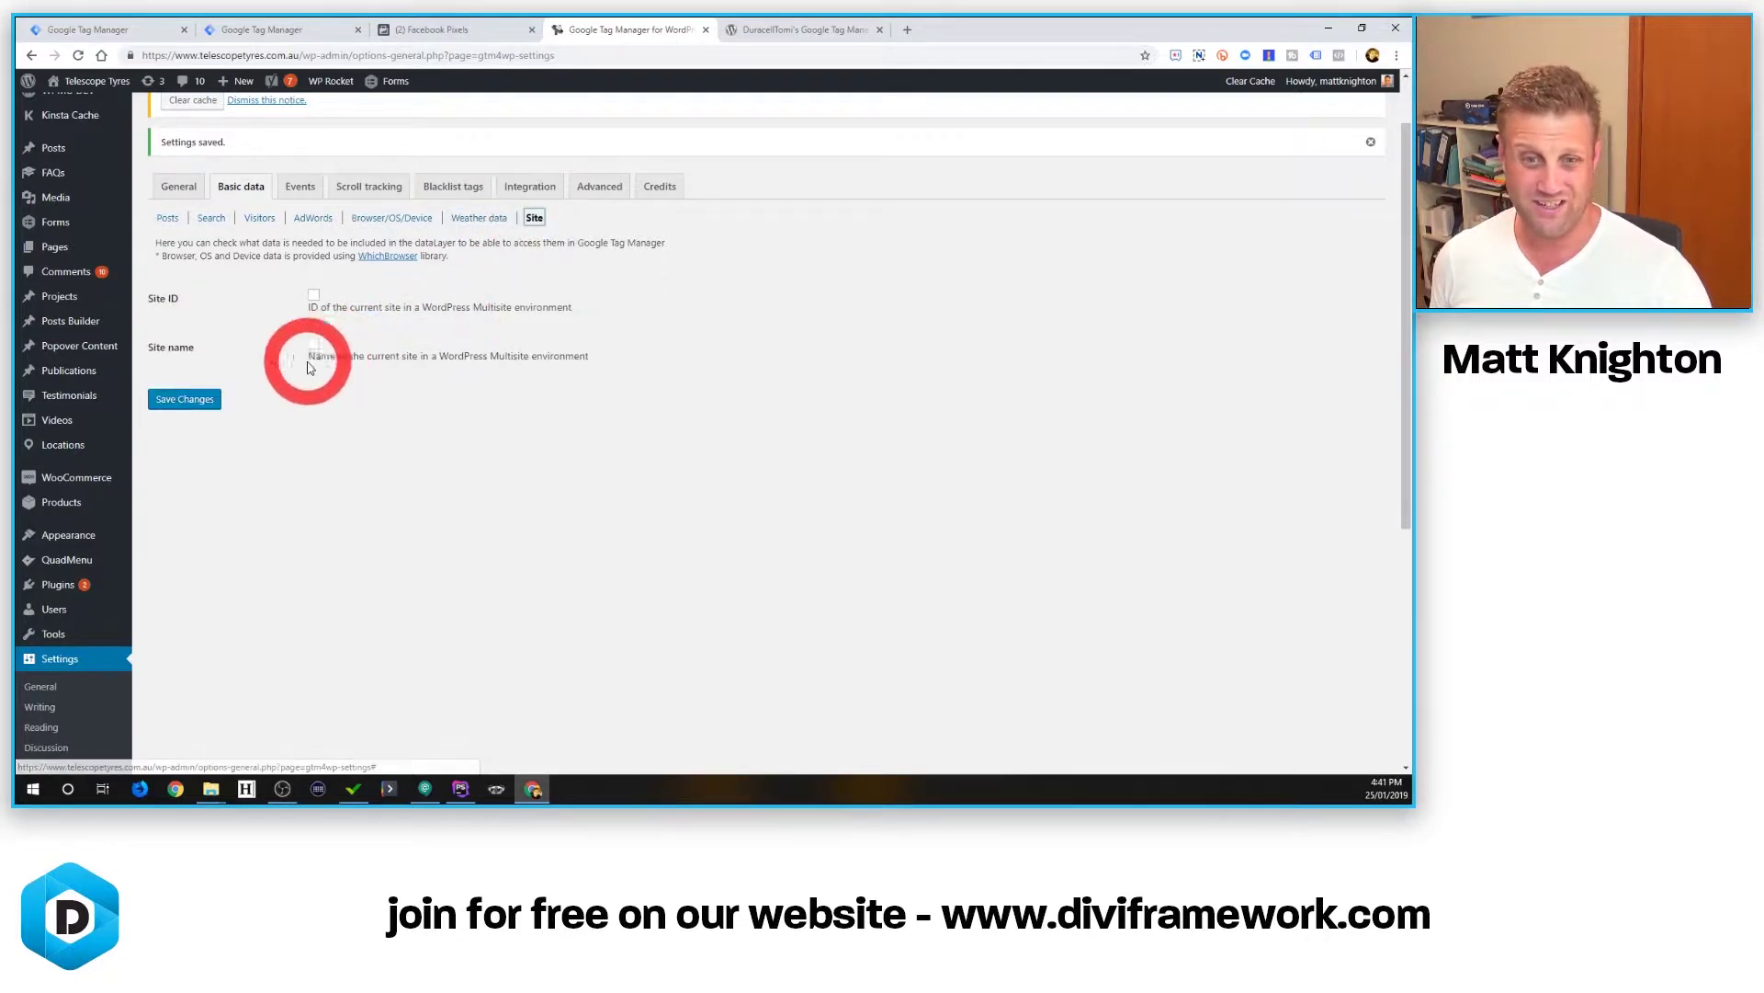
pyautogui.click(184, 399)
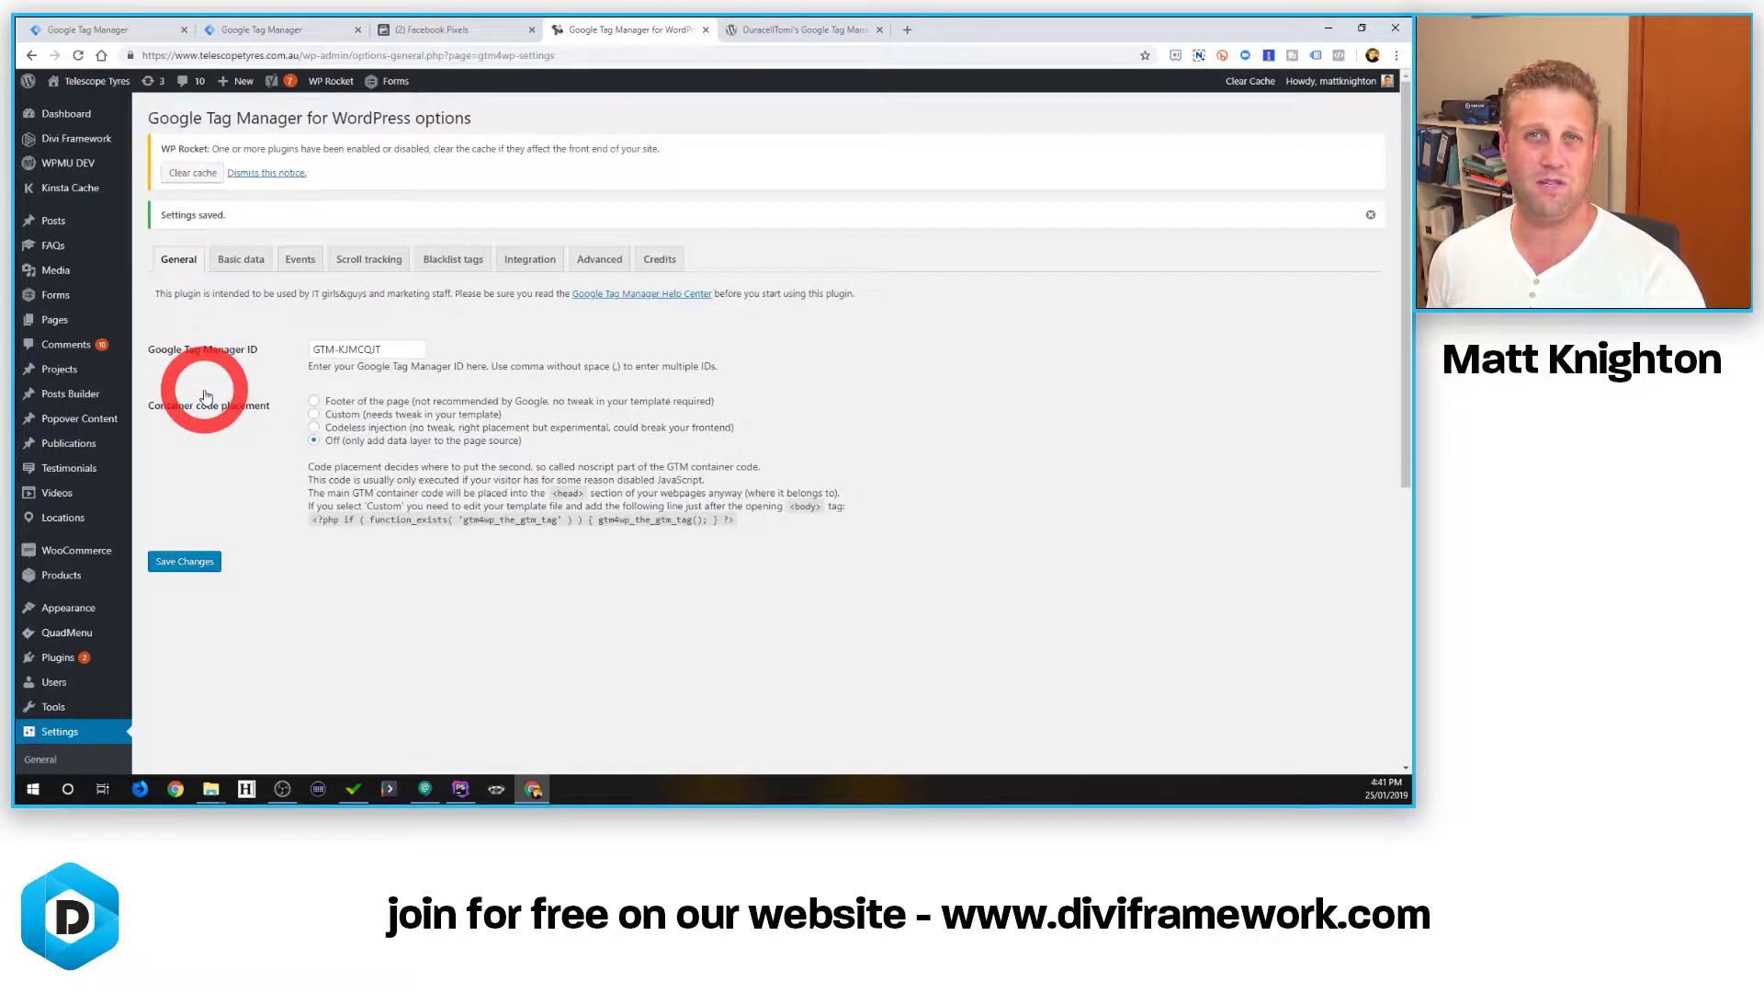
# Enable the New user registration and User logged in options under the general events and save the changes.
pyautogui.click(302, 261)
pyautogui.click(314, 451)
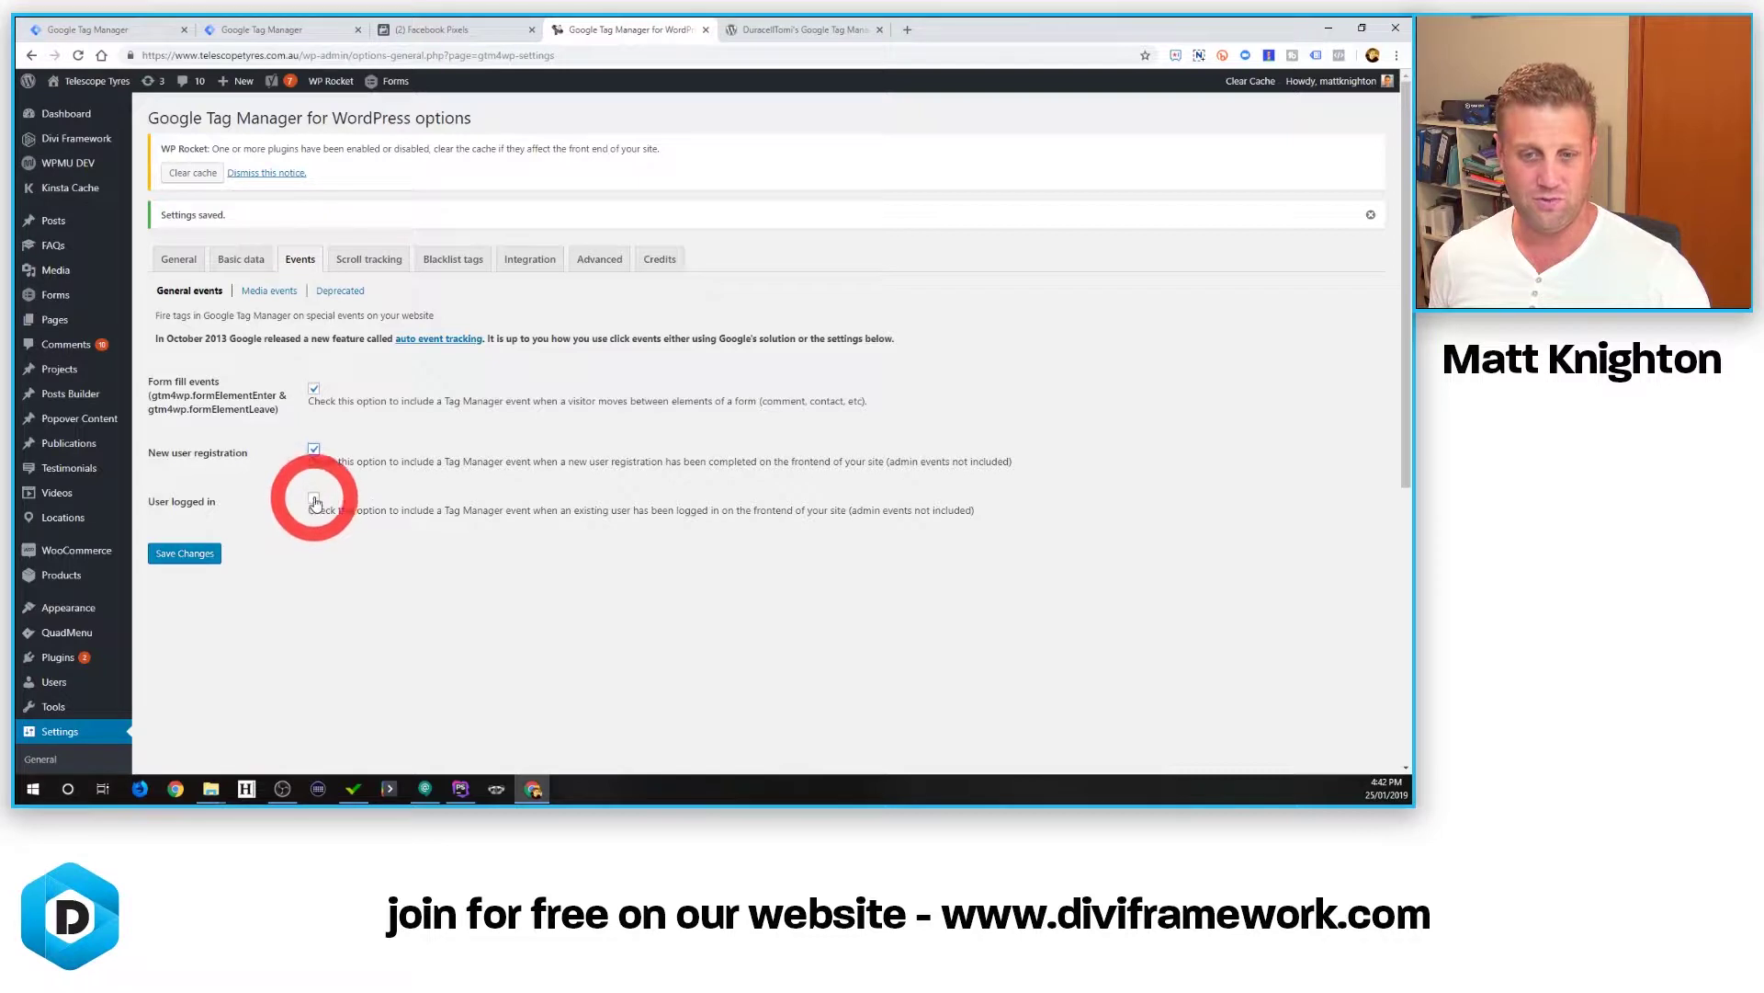
pyautogui.click(315, 499)
pyautogui.click(184, 552)
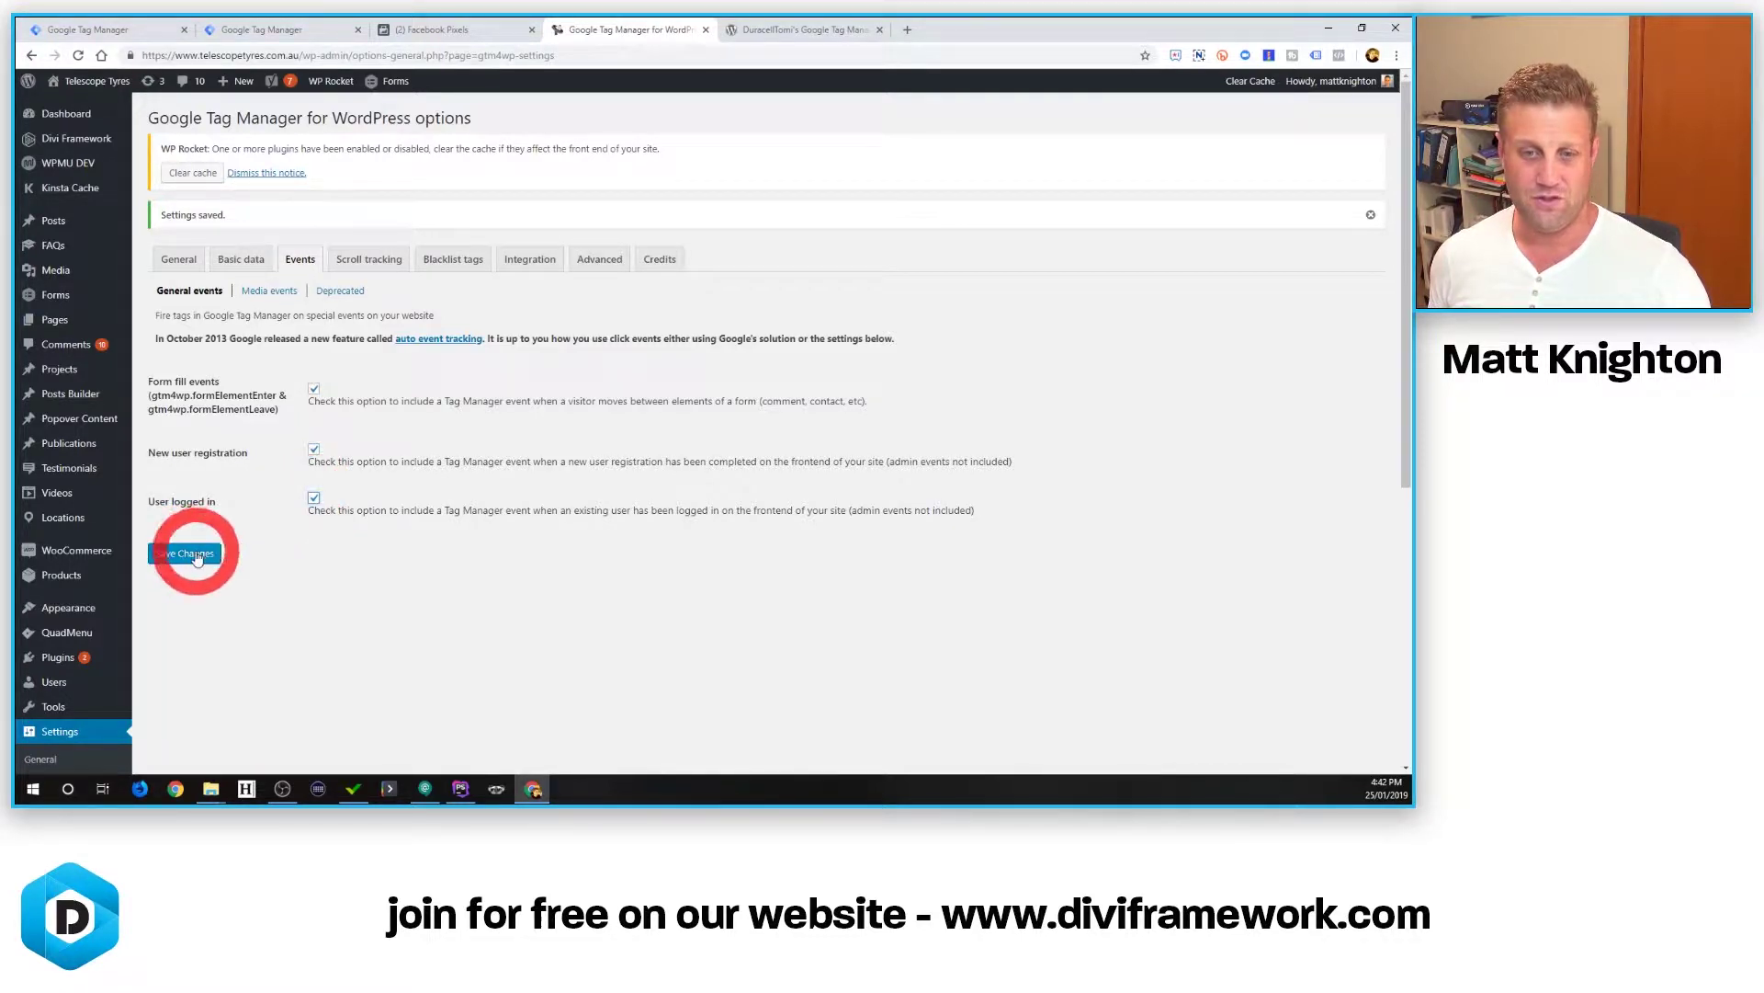
# Review the plugin's media events, scroll tracking, blacklist tags, integration and advanced settings.
pyautogui.click(288, 259)
pyautogui.click(264, 291)
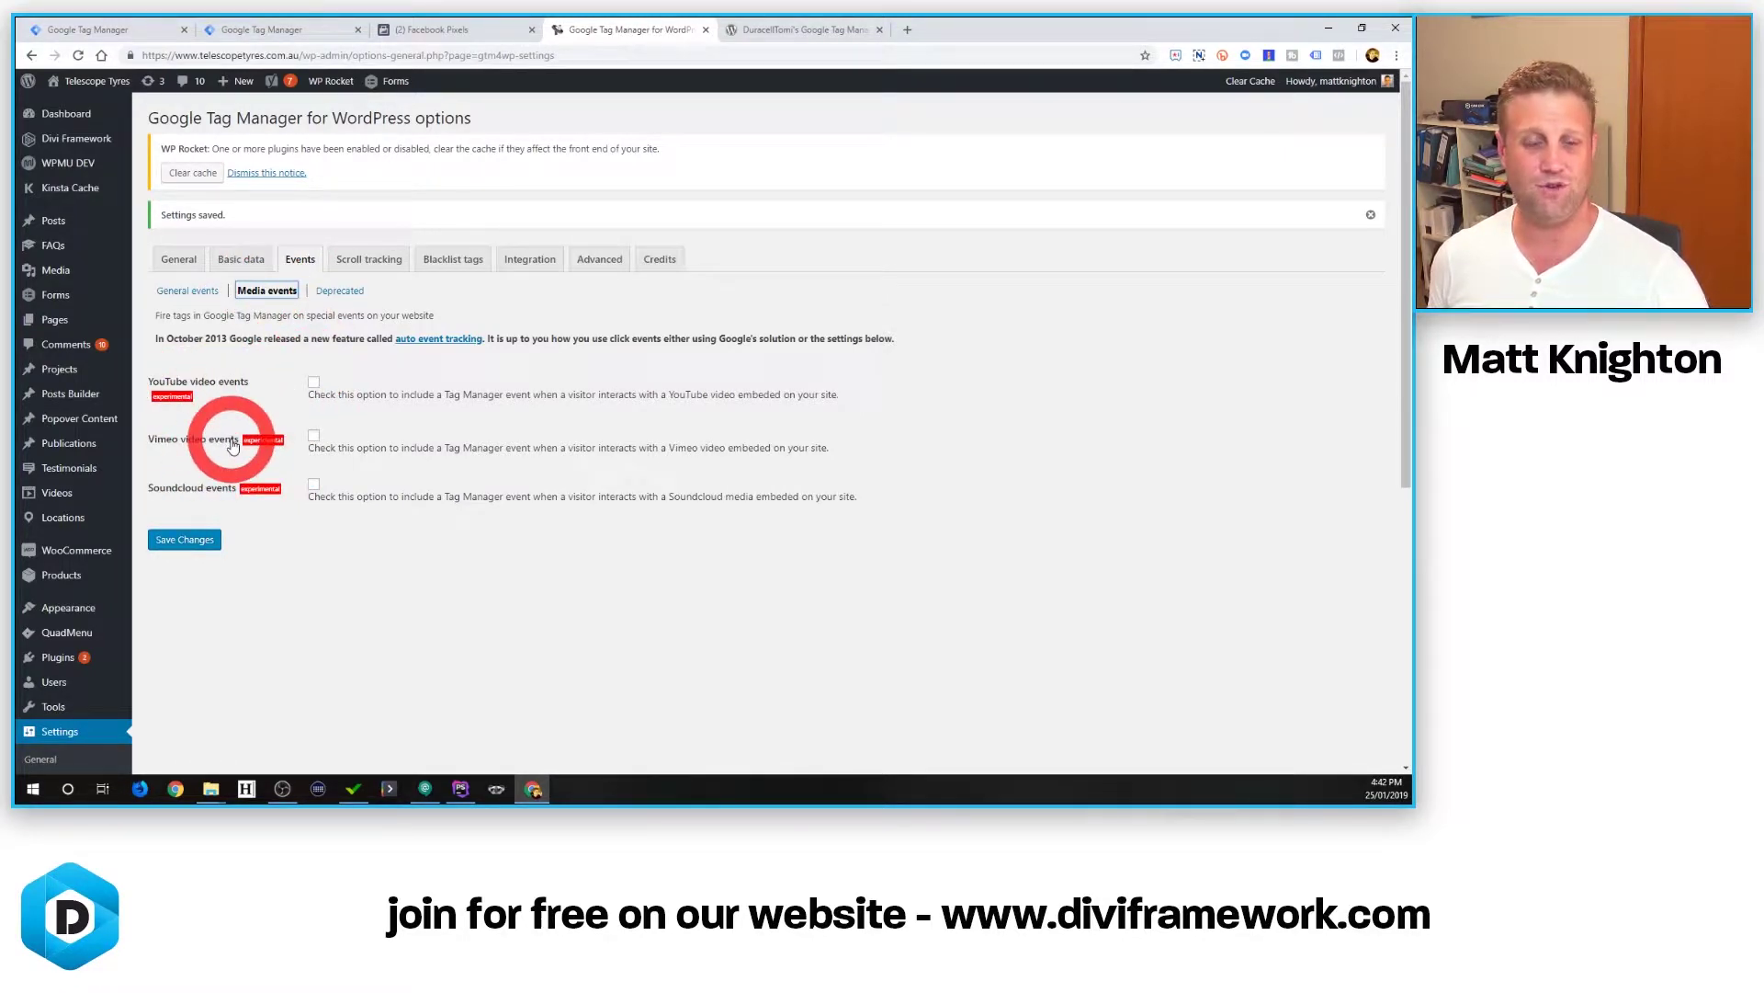
pyautogui.click(367, 269)
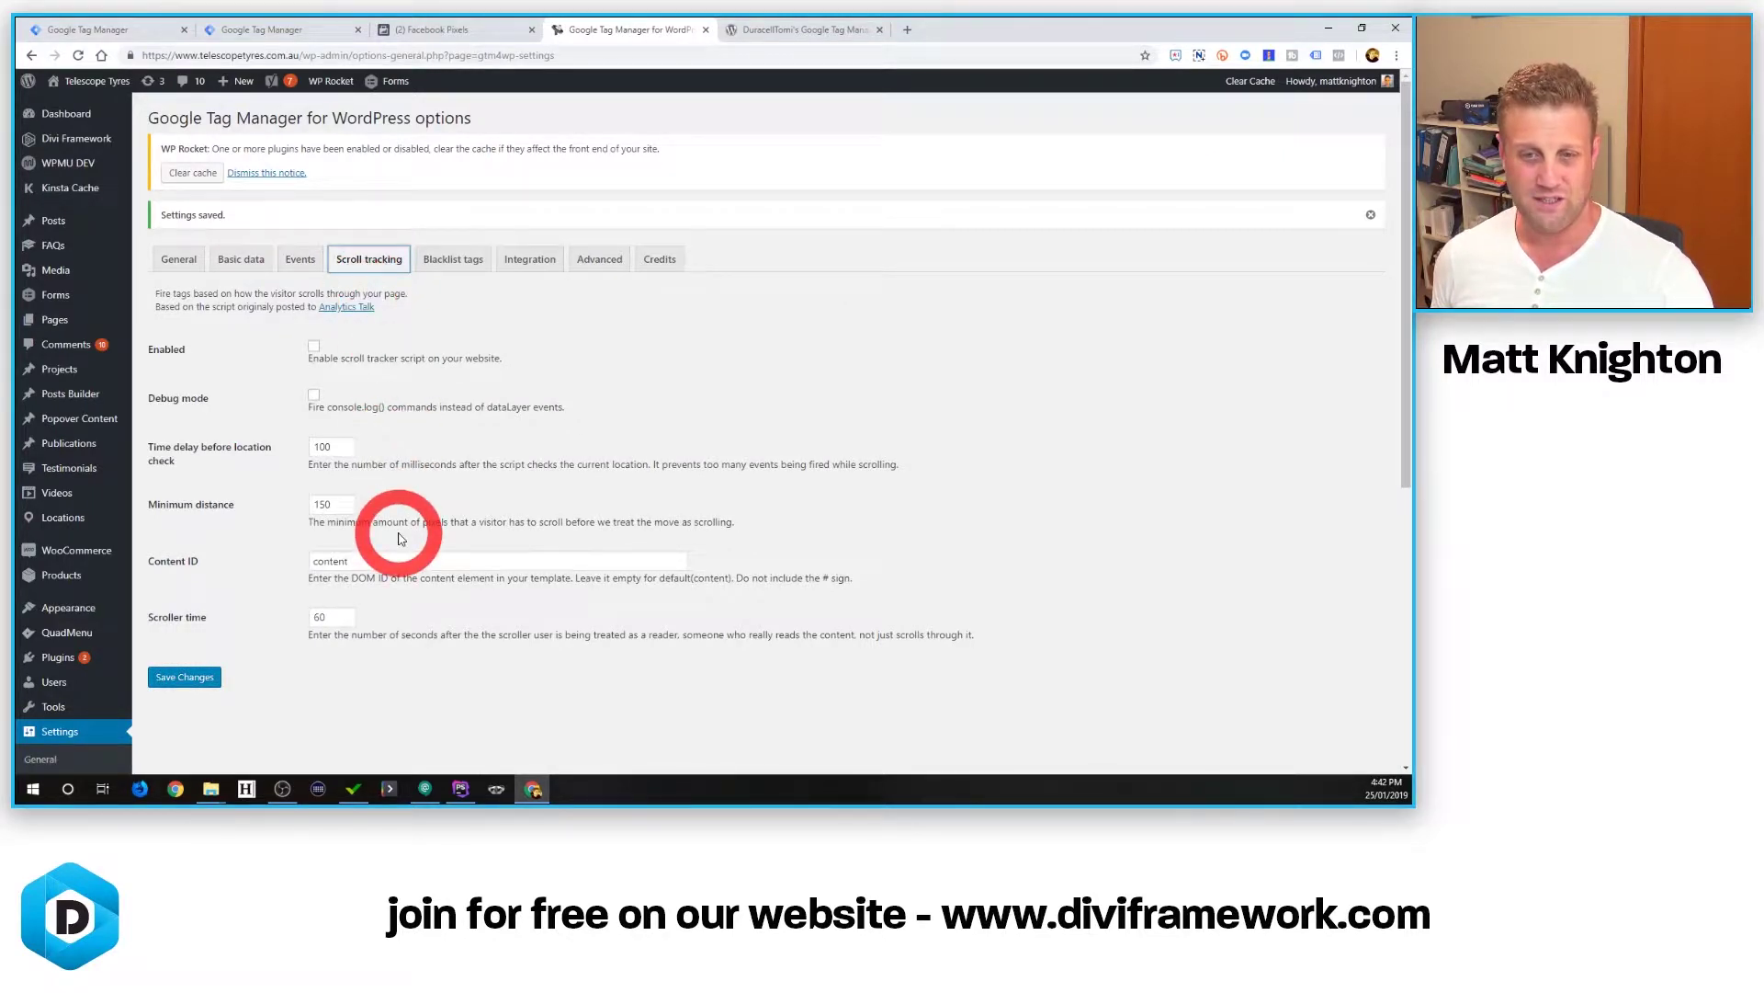
pyautogui.click(448, 264)
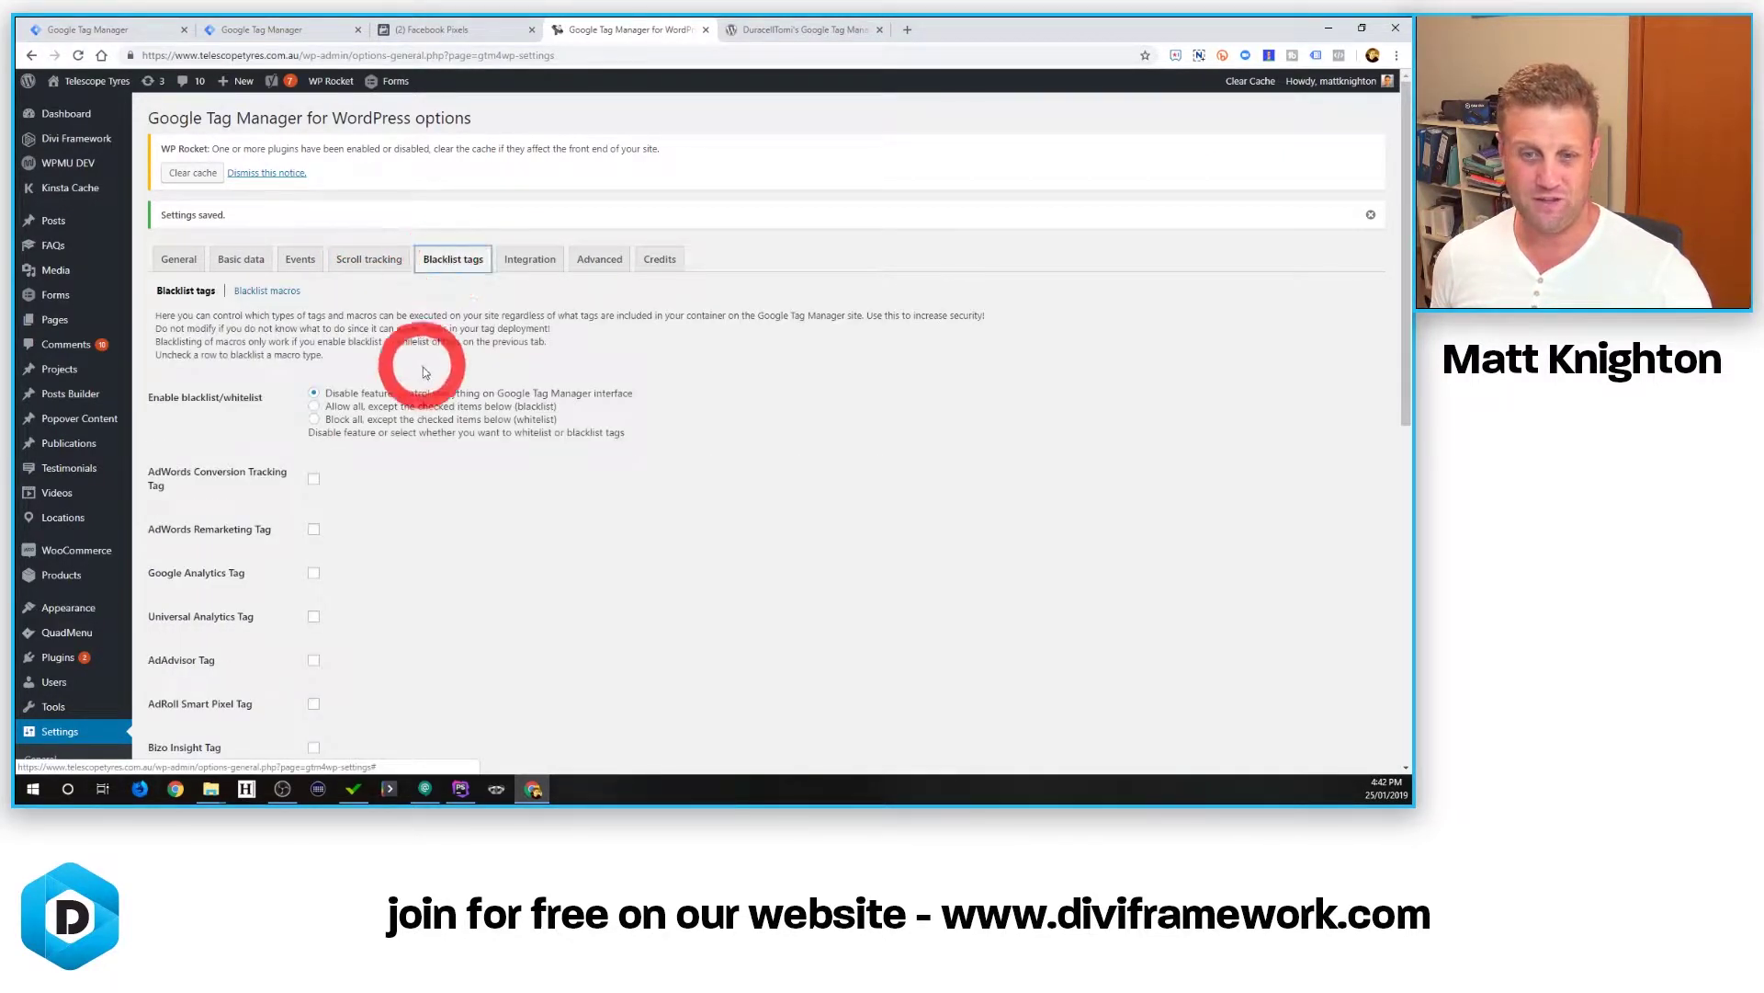
pyautogui.scroll(-2, 459, 395)
pyautogui.scroll(-4, 460, 400)
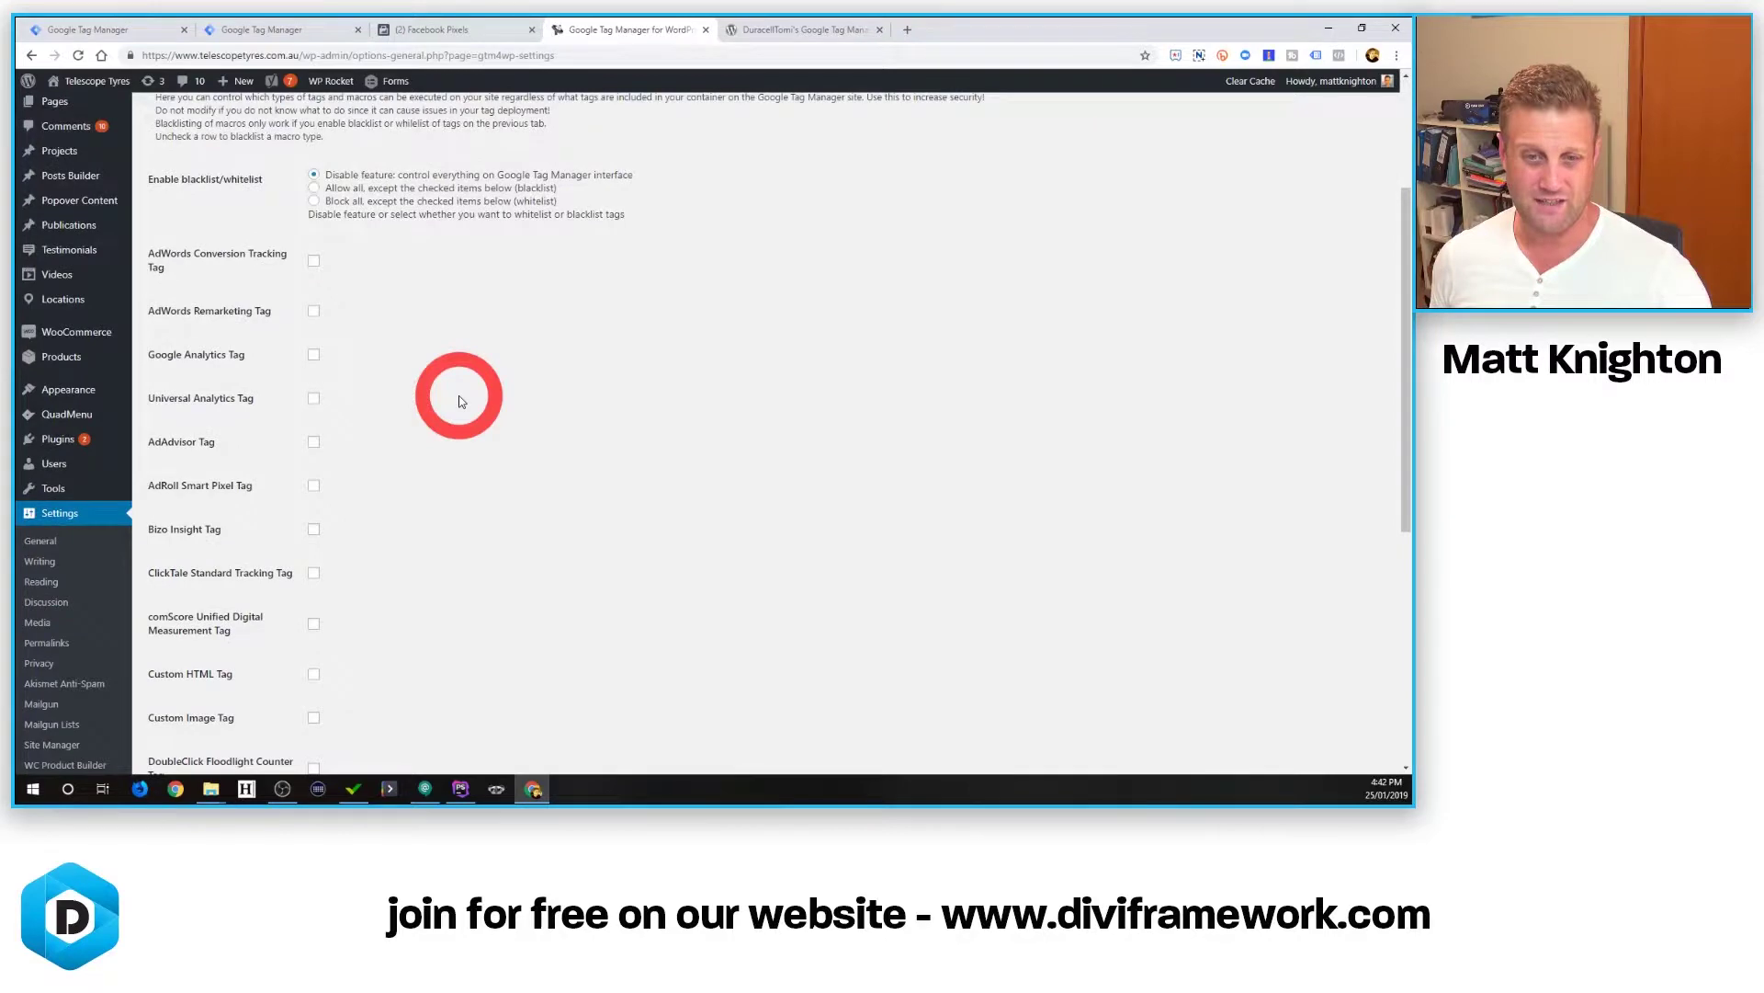
pyautogui.scroll(6, 460, 402)
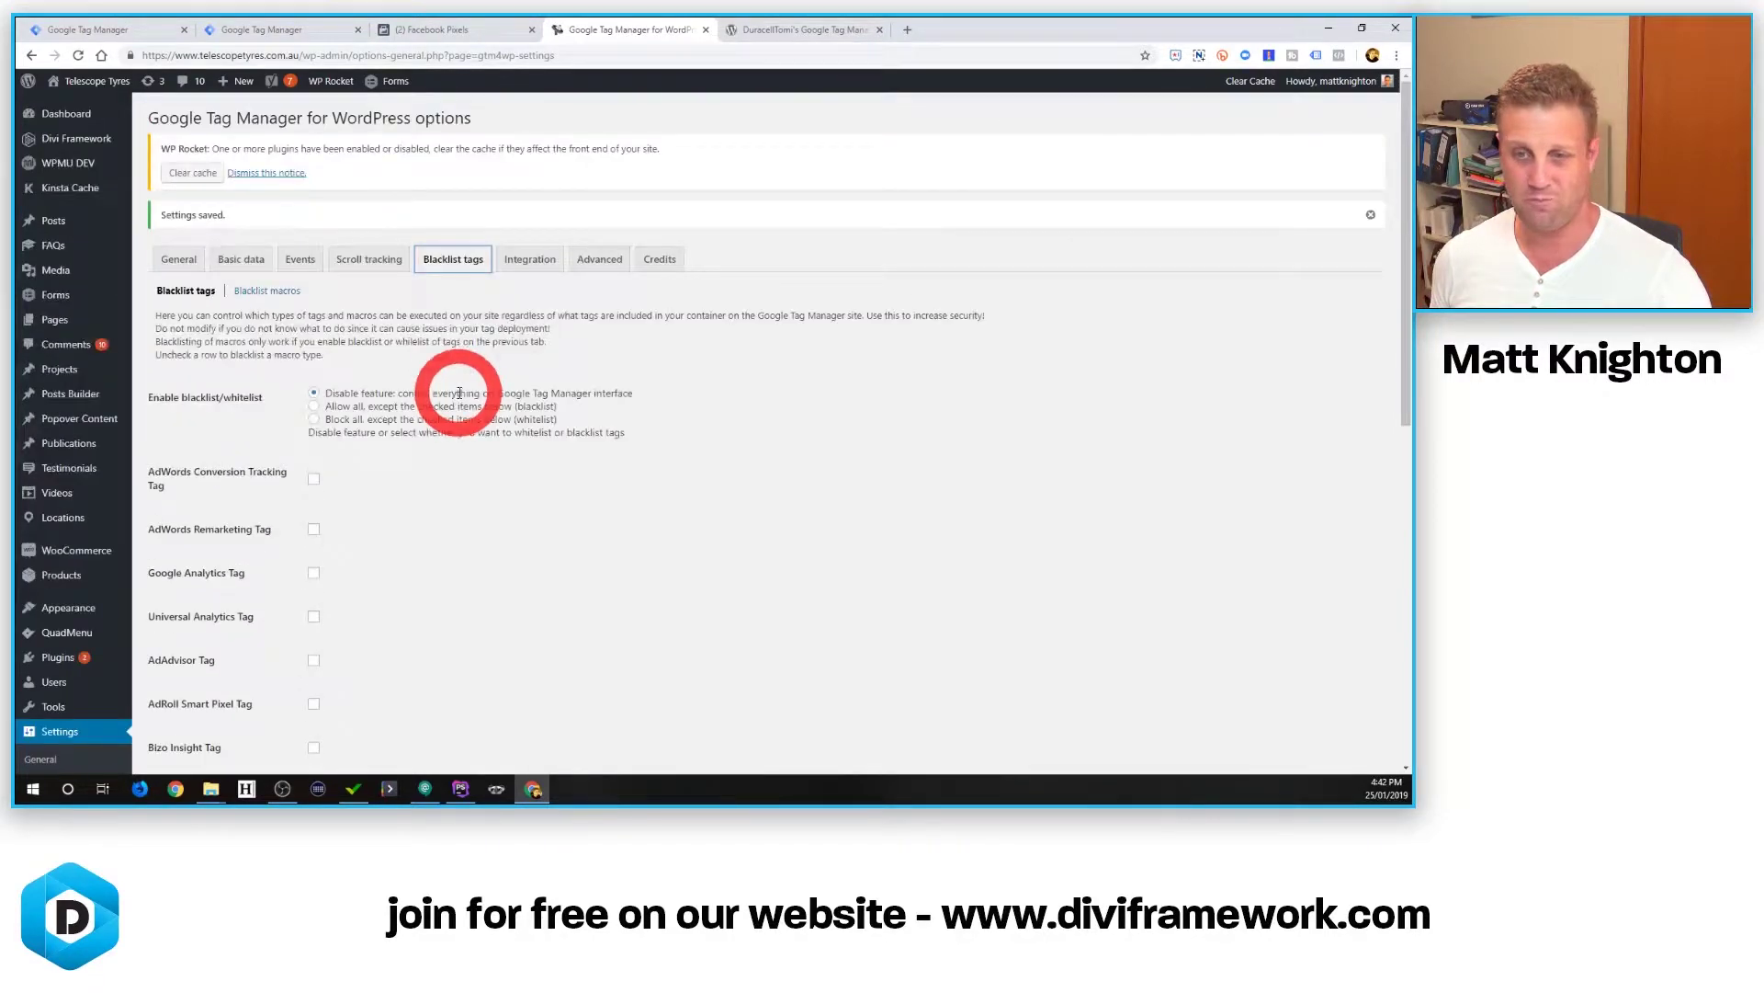
pyautogui.click(526, 262)
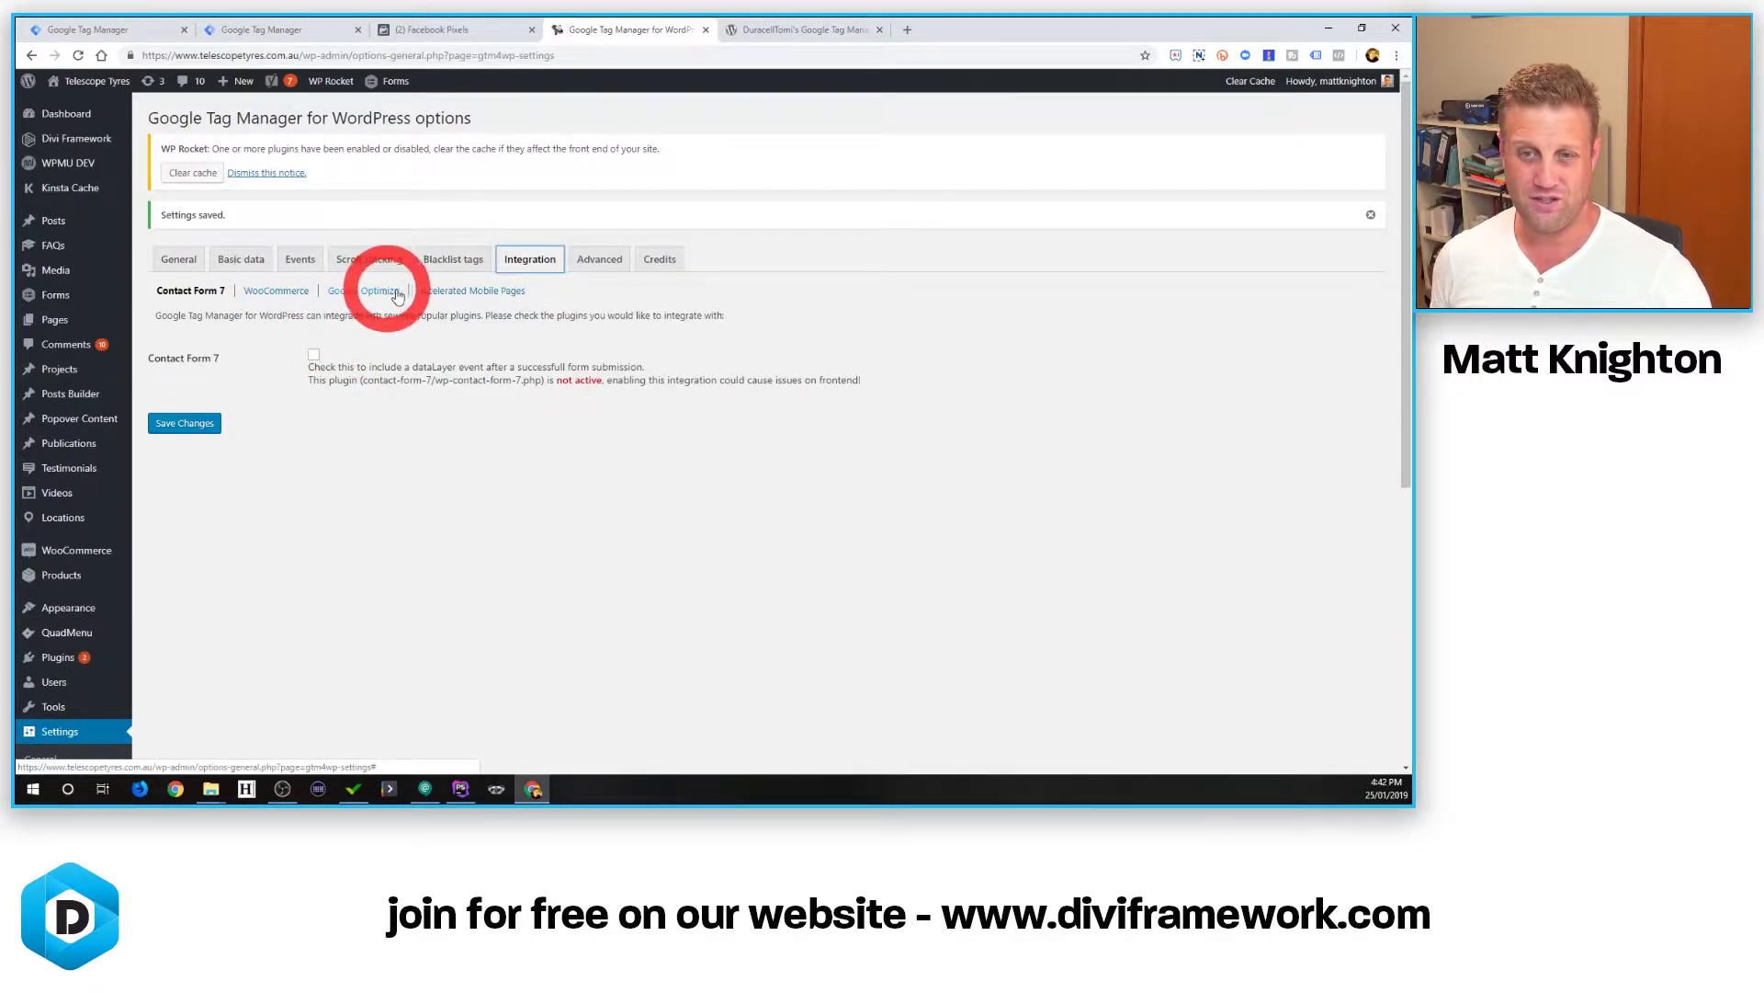
pyautogui.click(593, 260)
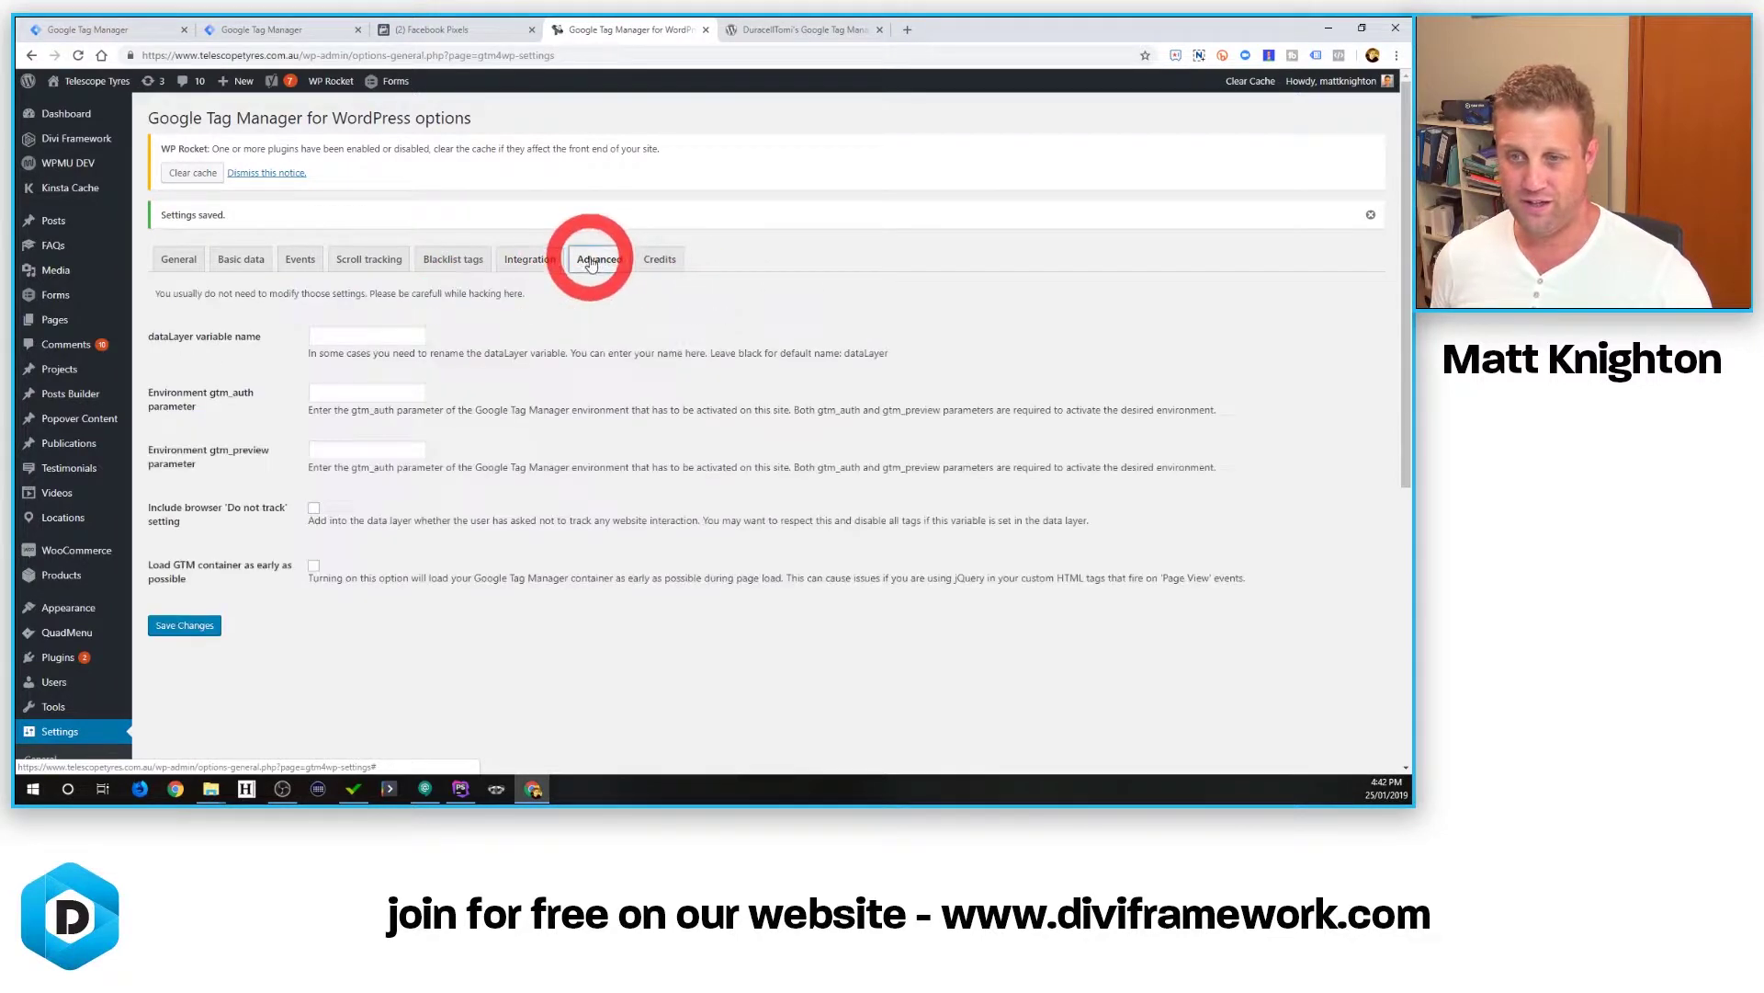
# Review the plugin's WooCommerce integration options and return to the advanced settings.
pyautogui.click(525, 265)
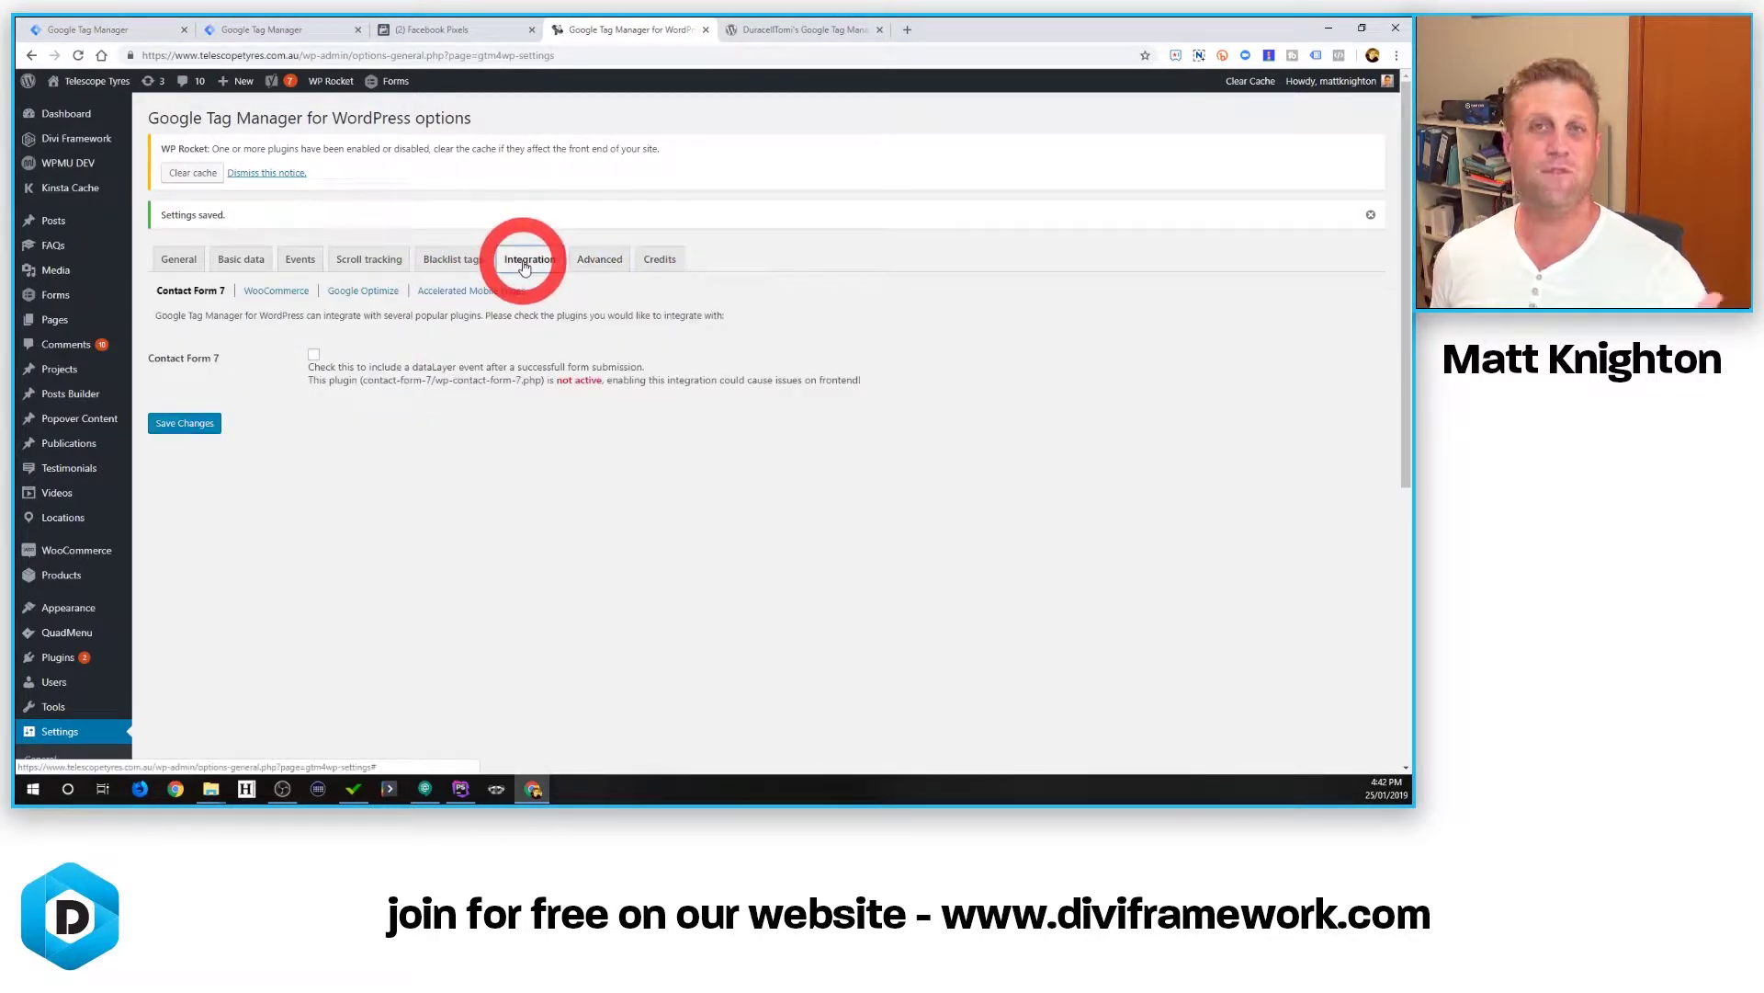
pyautogui.click(277, 291)
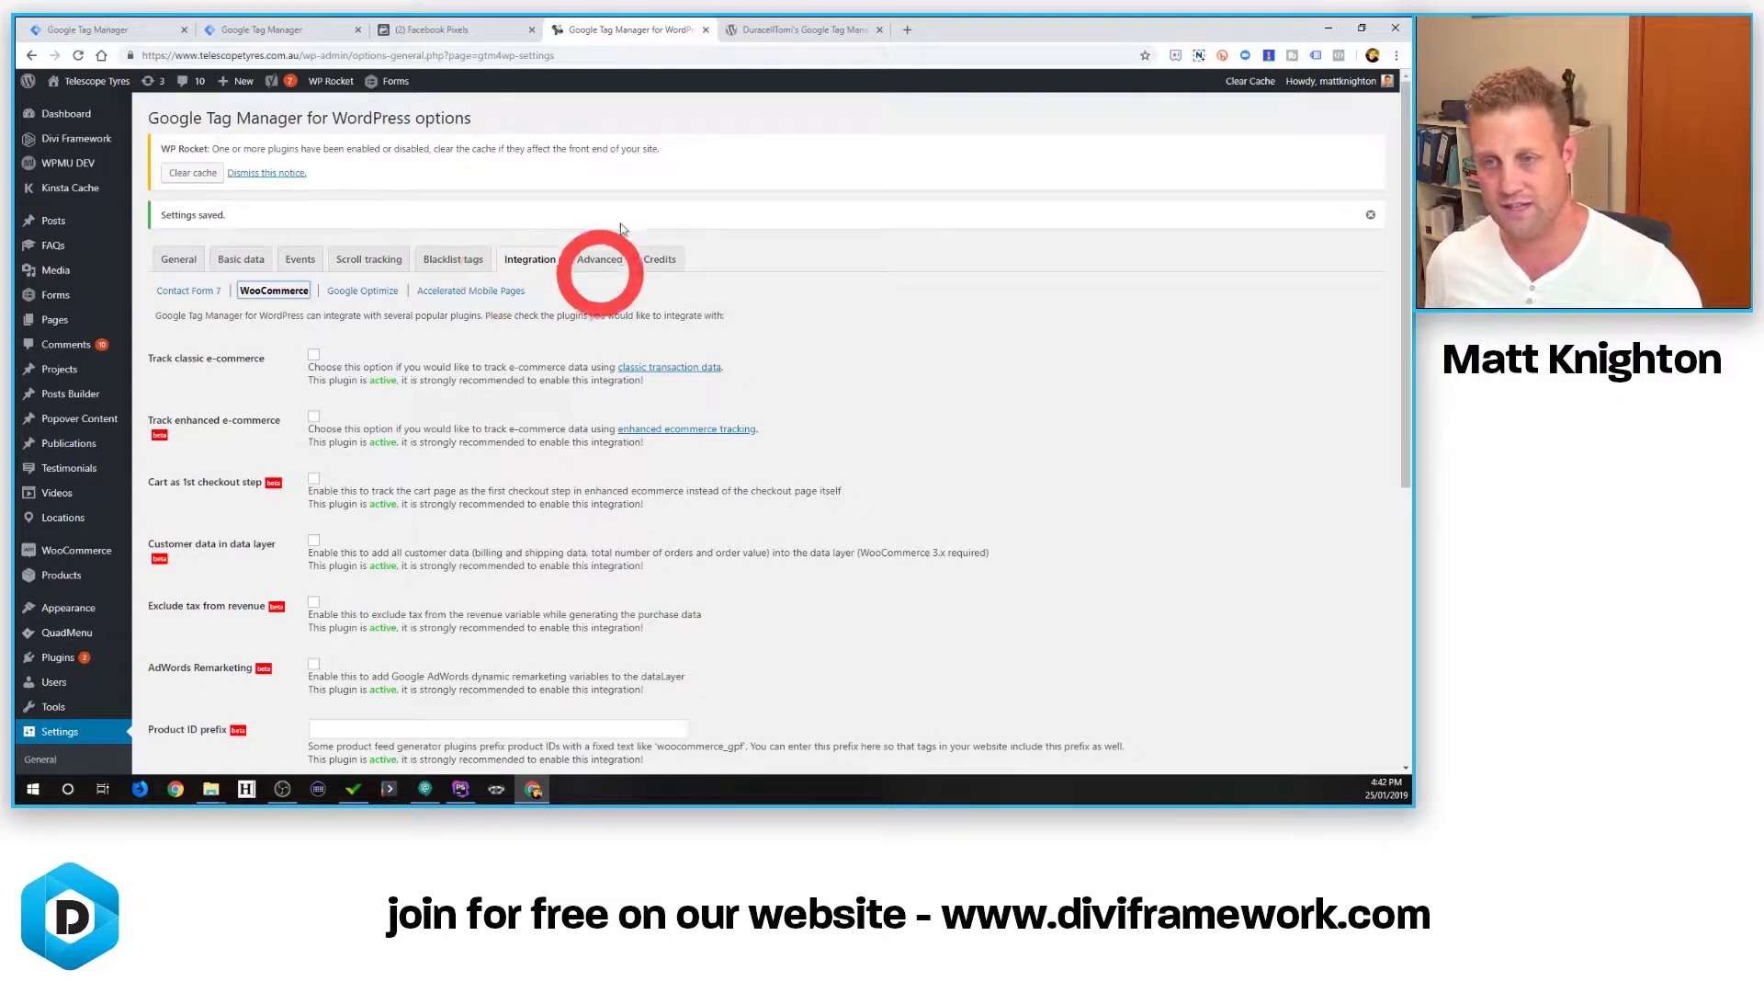
pyautogui.click(597, 258)
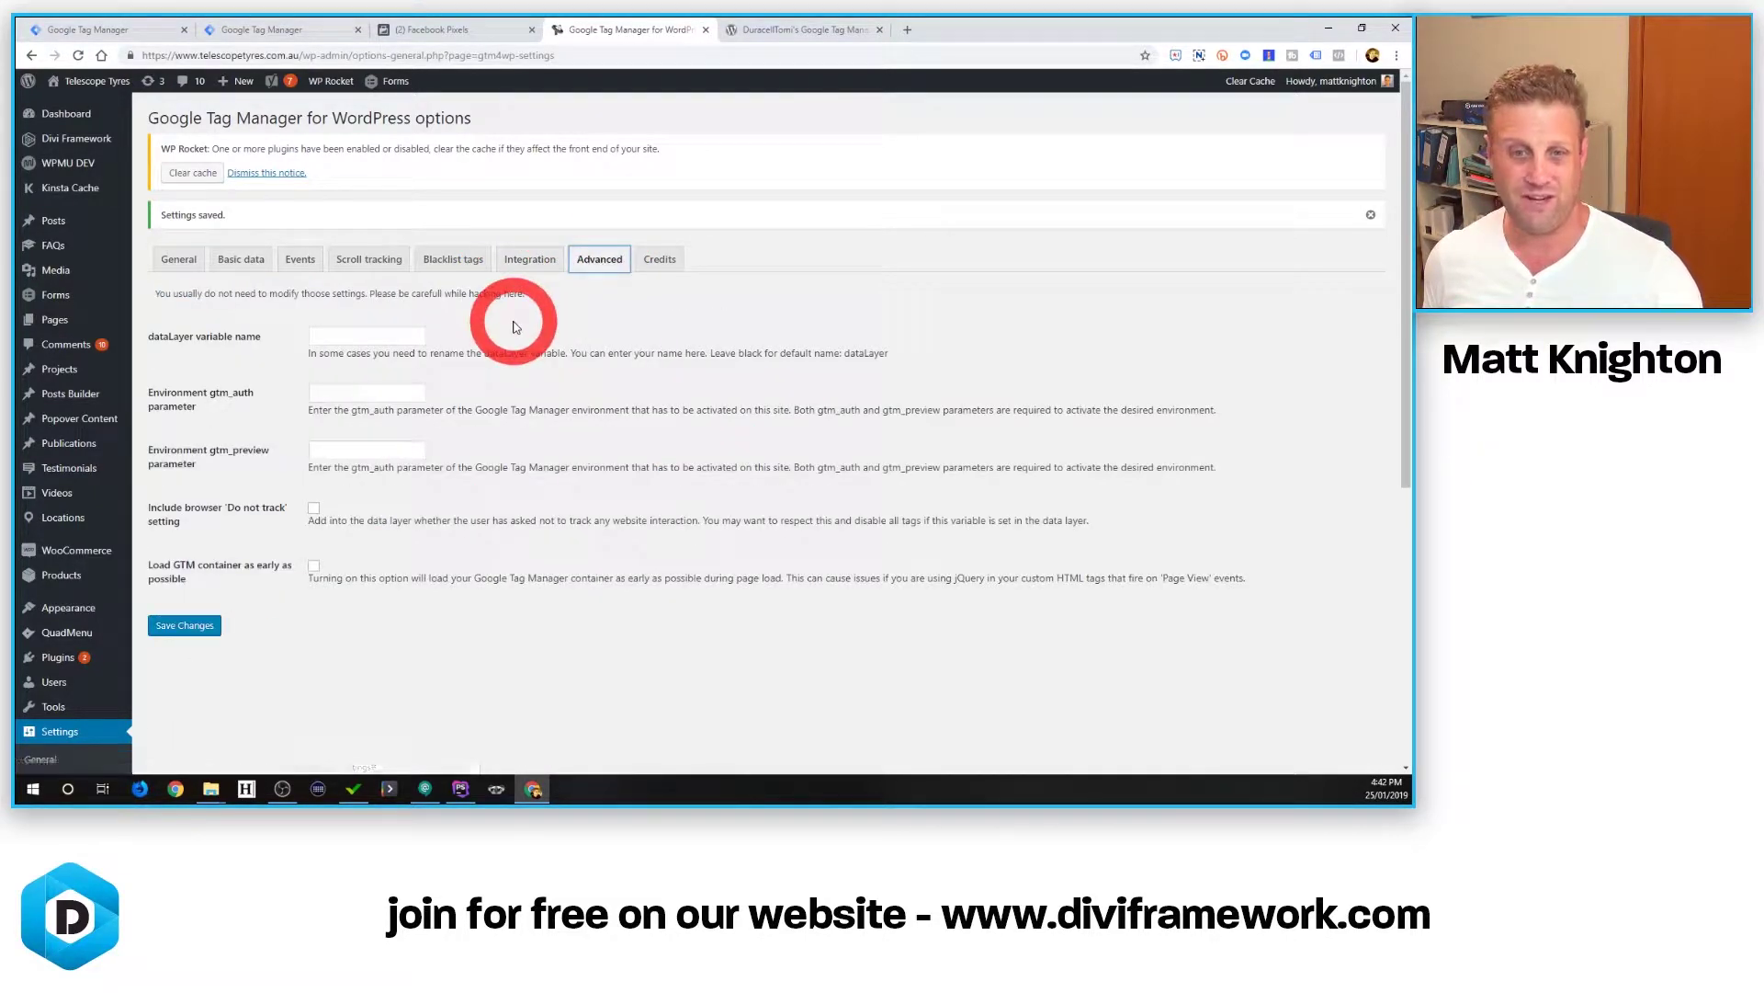
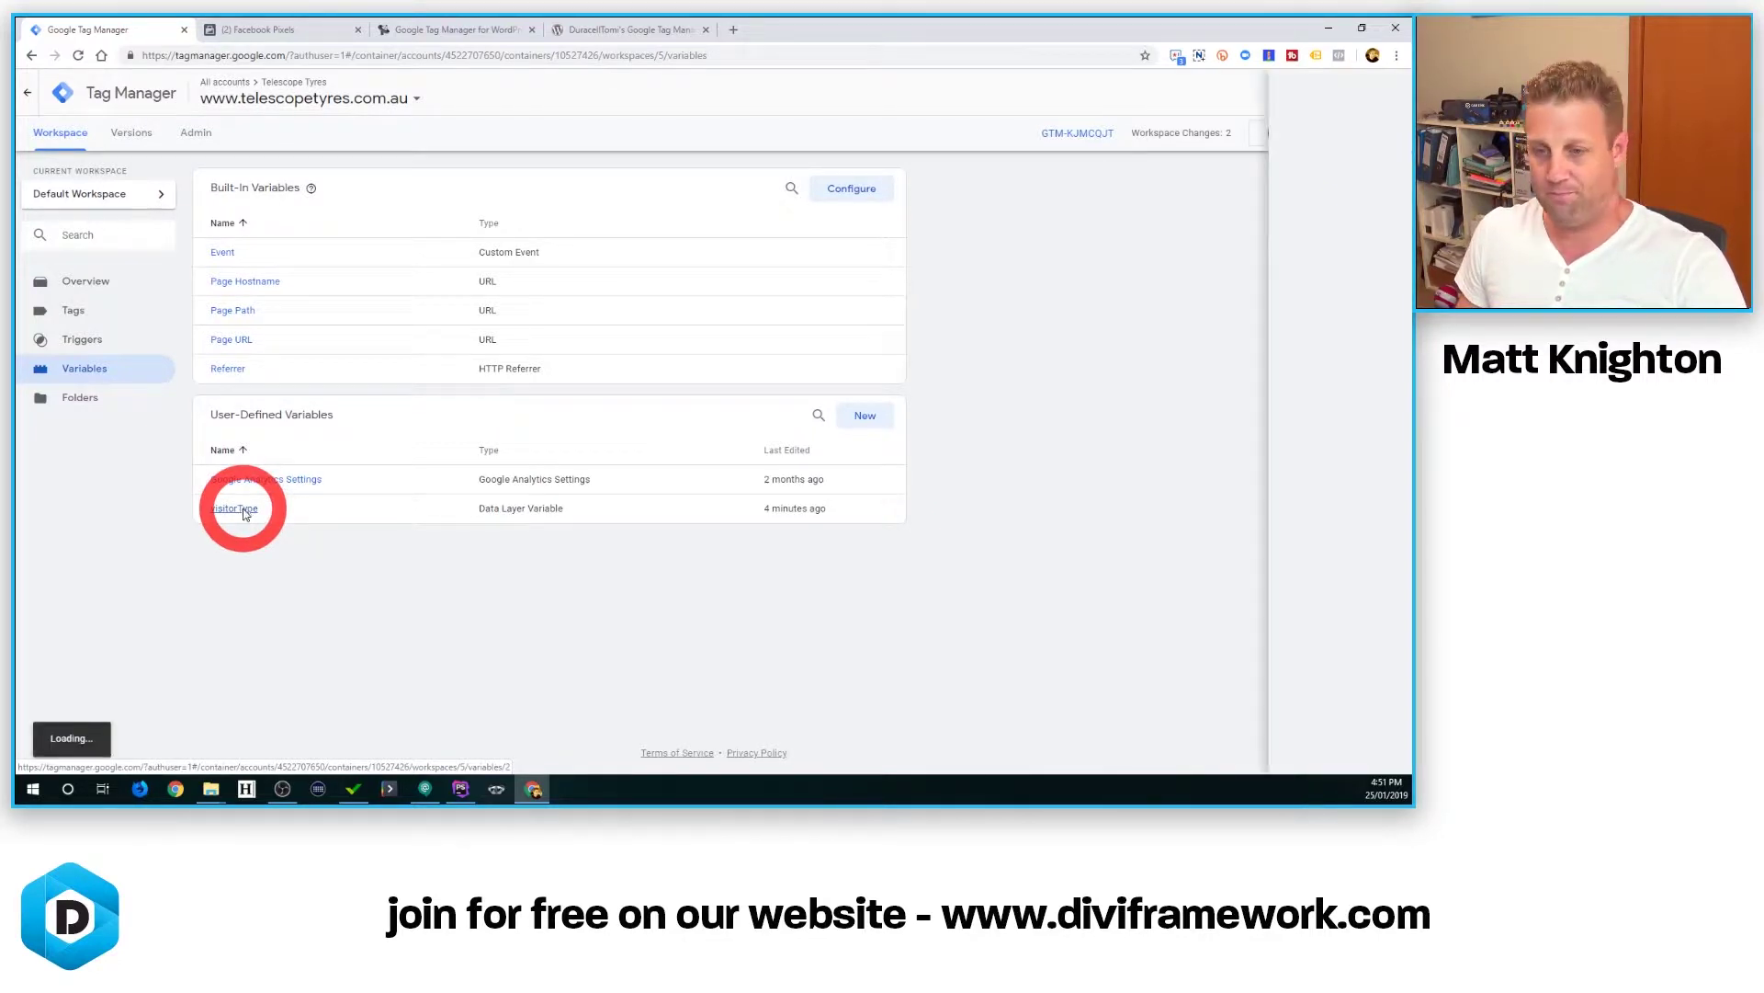
# Copy the name of the existing visitorType data layer variable in Google Tag Manager.
pyautogui.click(614, 182)
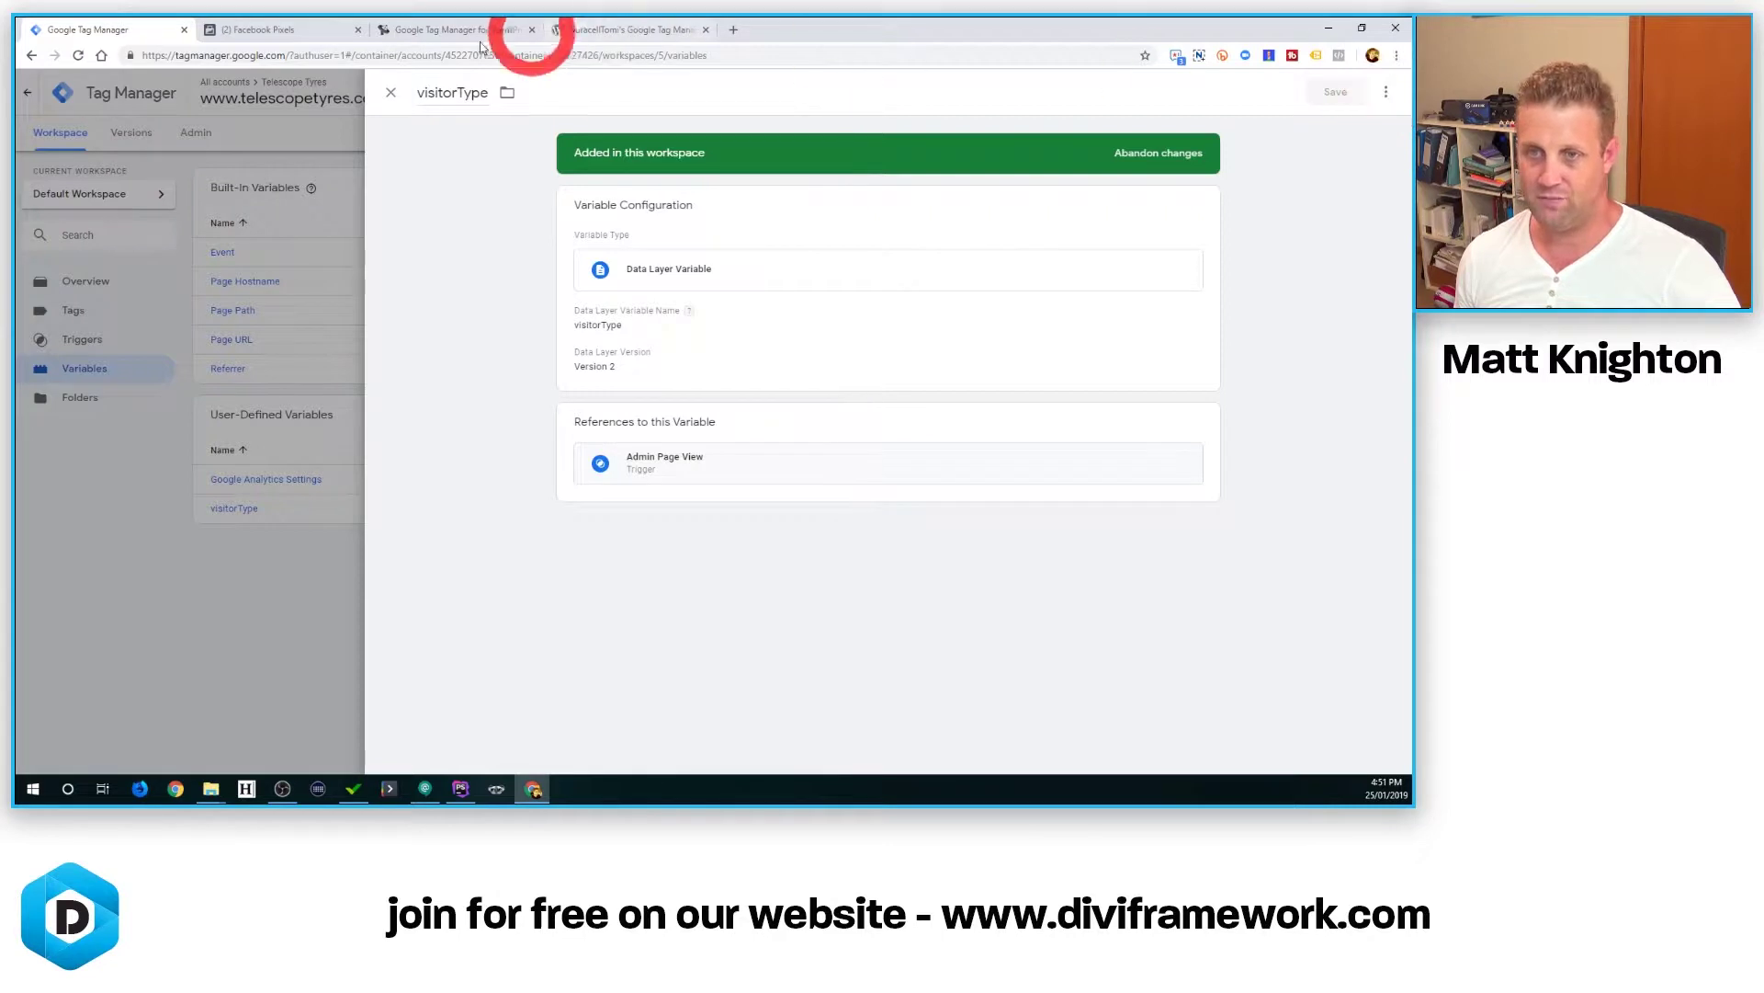
pyautogui.moveTo(487, 90); pyautogui.dragTo(416, 96)
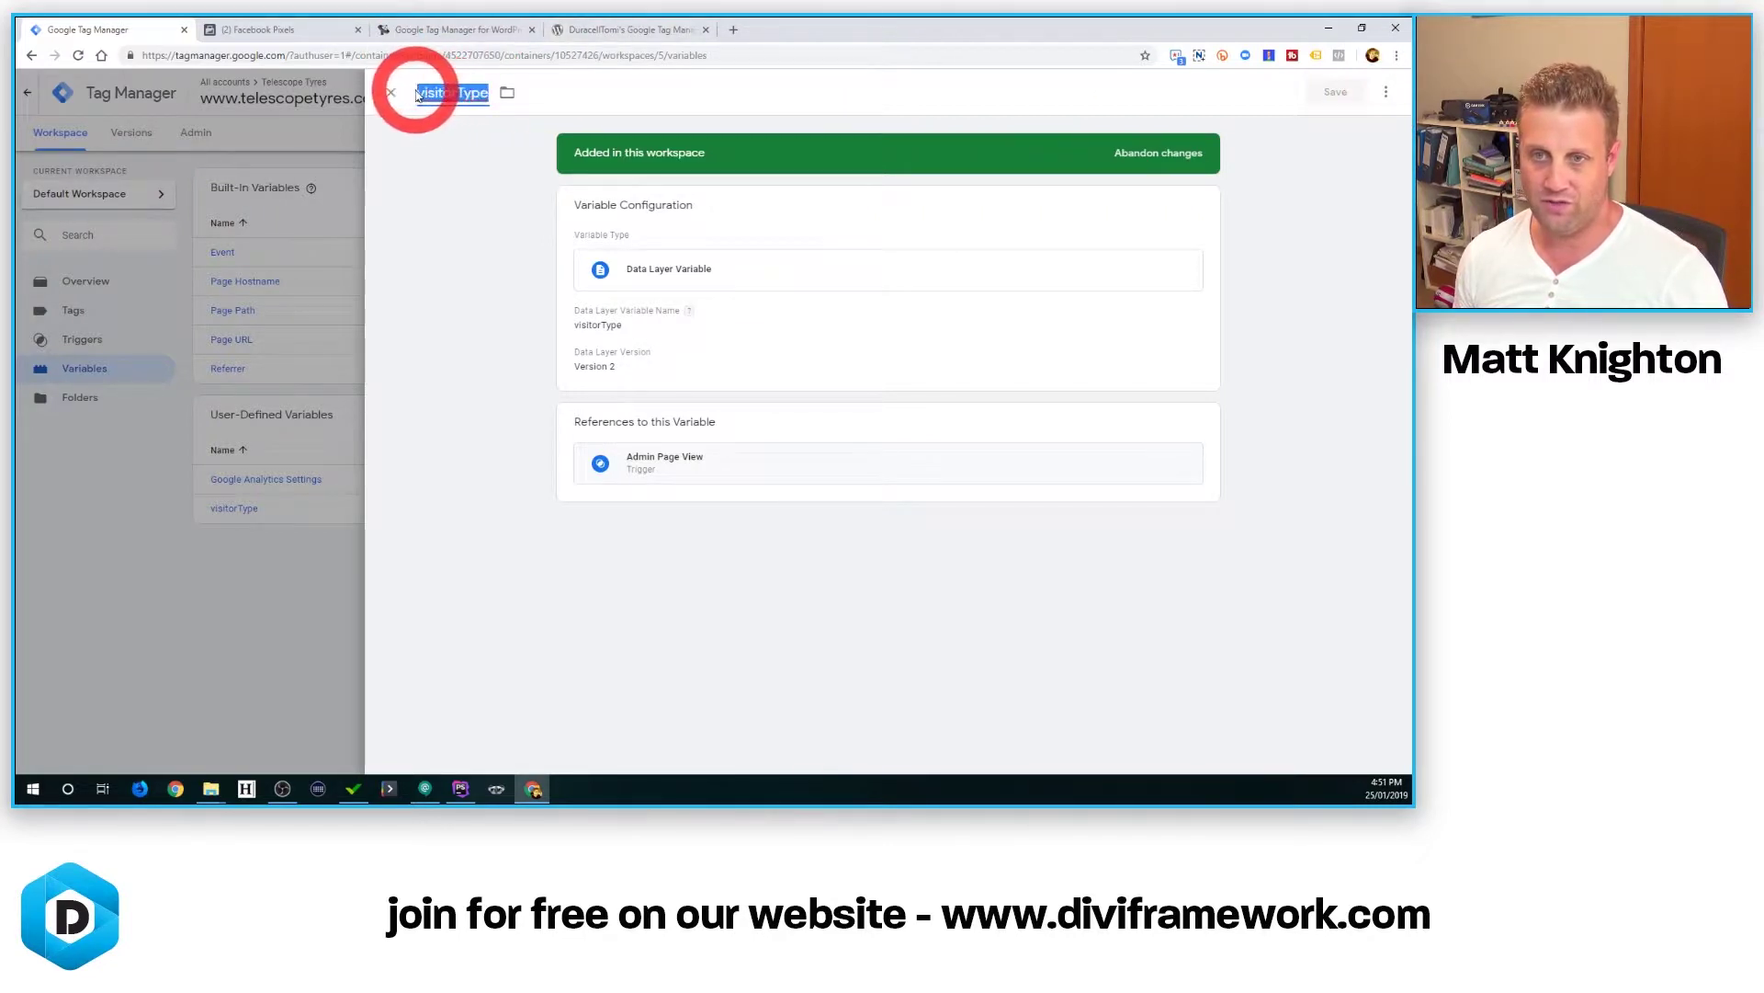
pyautogui.press('ctrl')
pyautogui.hotkey('ctrl', 'c')
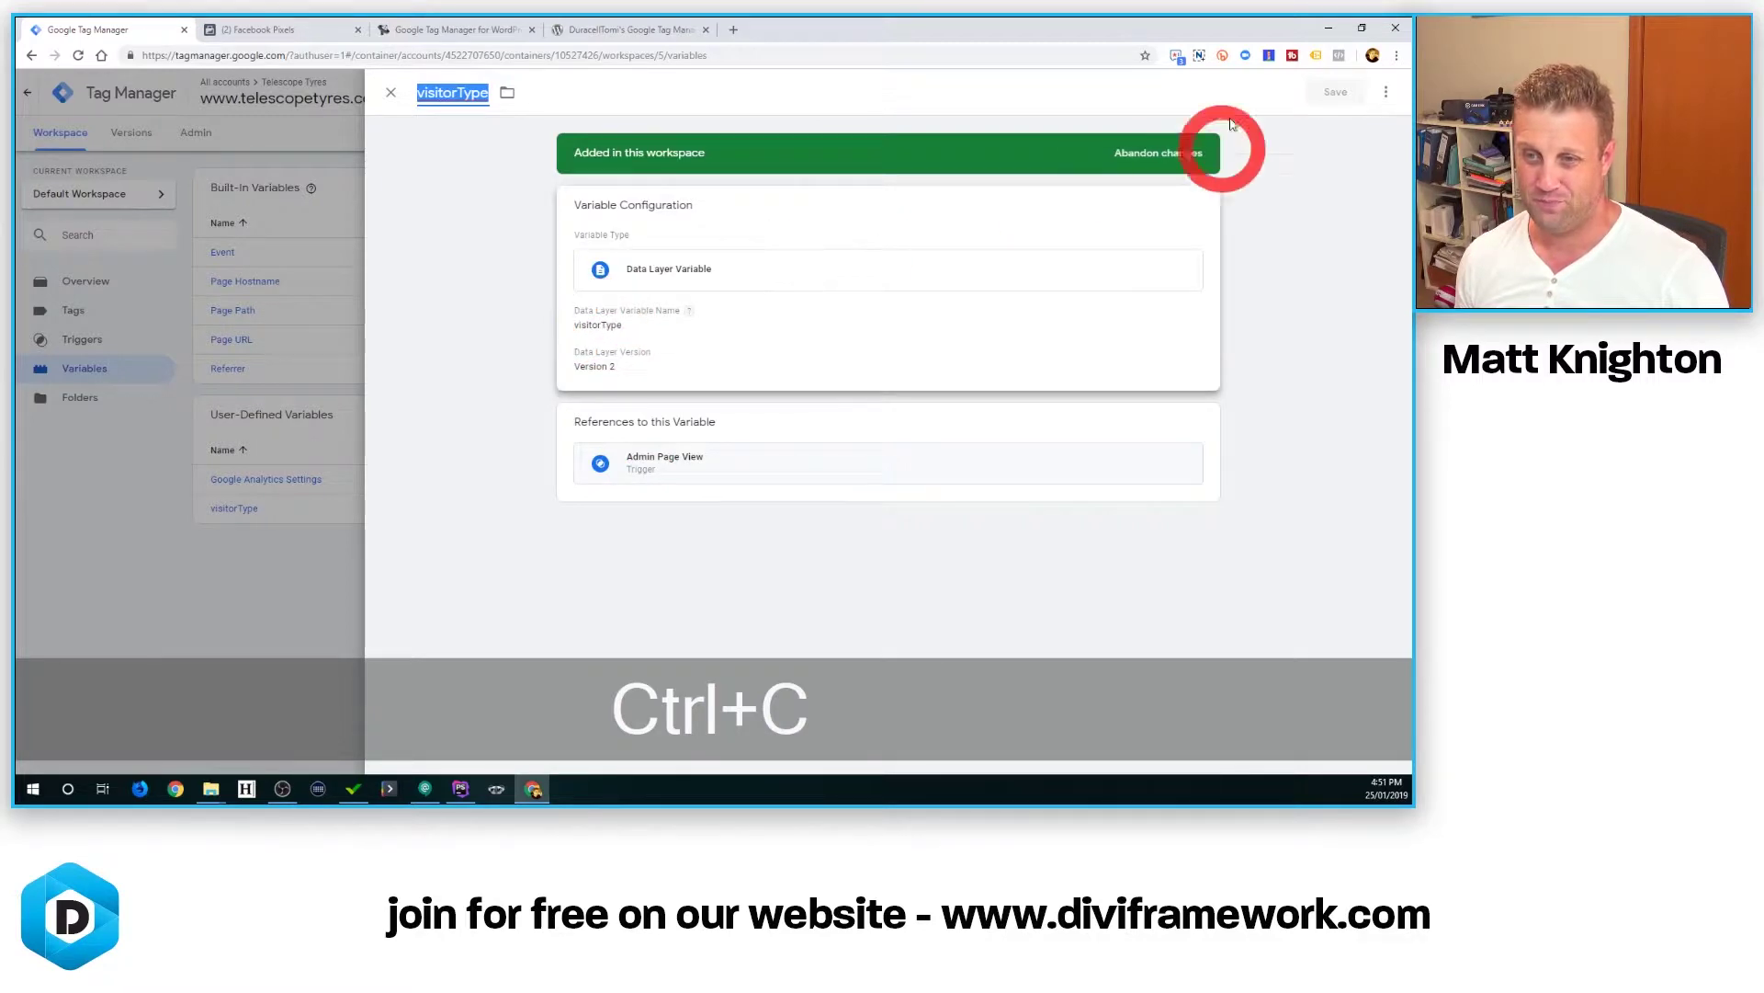
# Try to delete the visitorType variable from the container and close its details.
pyautogui.click(1385, 92)
pyautogui.click(1343, 156)
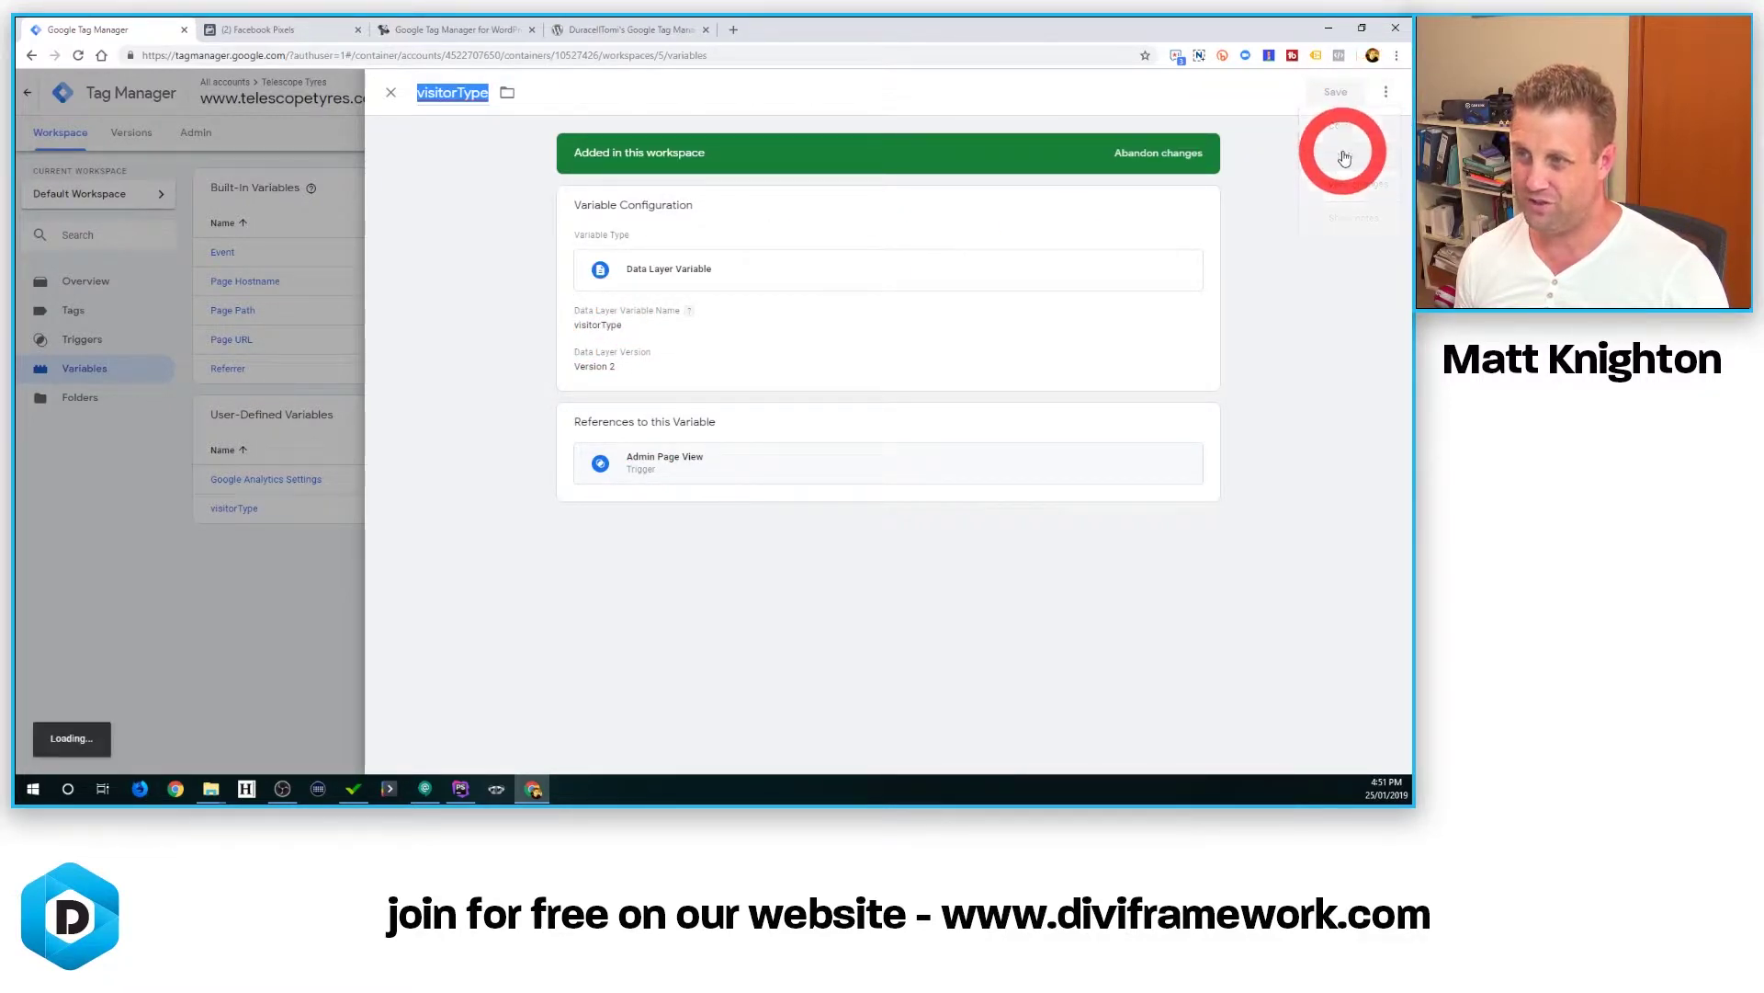
pyautogui.click(919, 372)
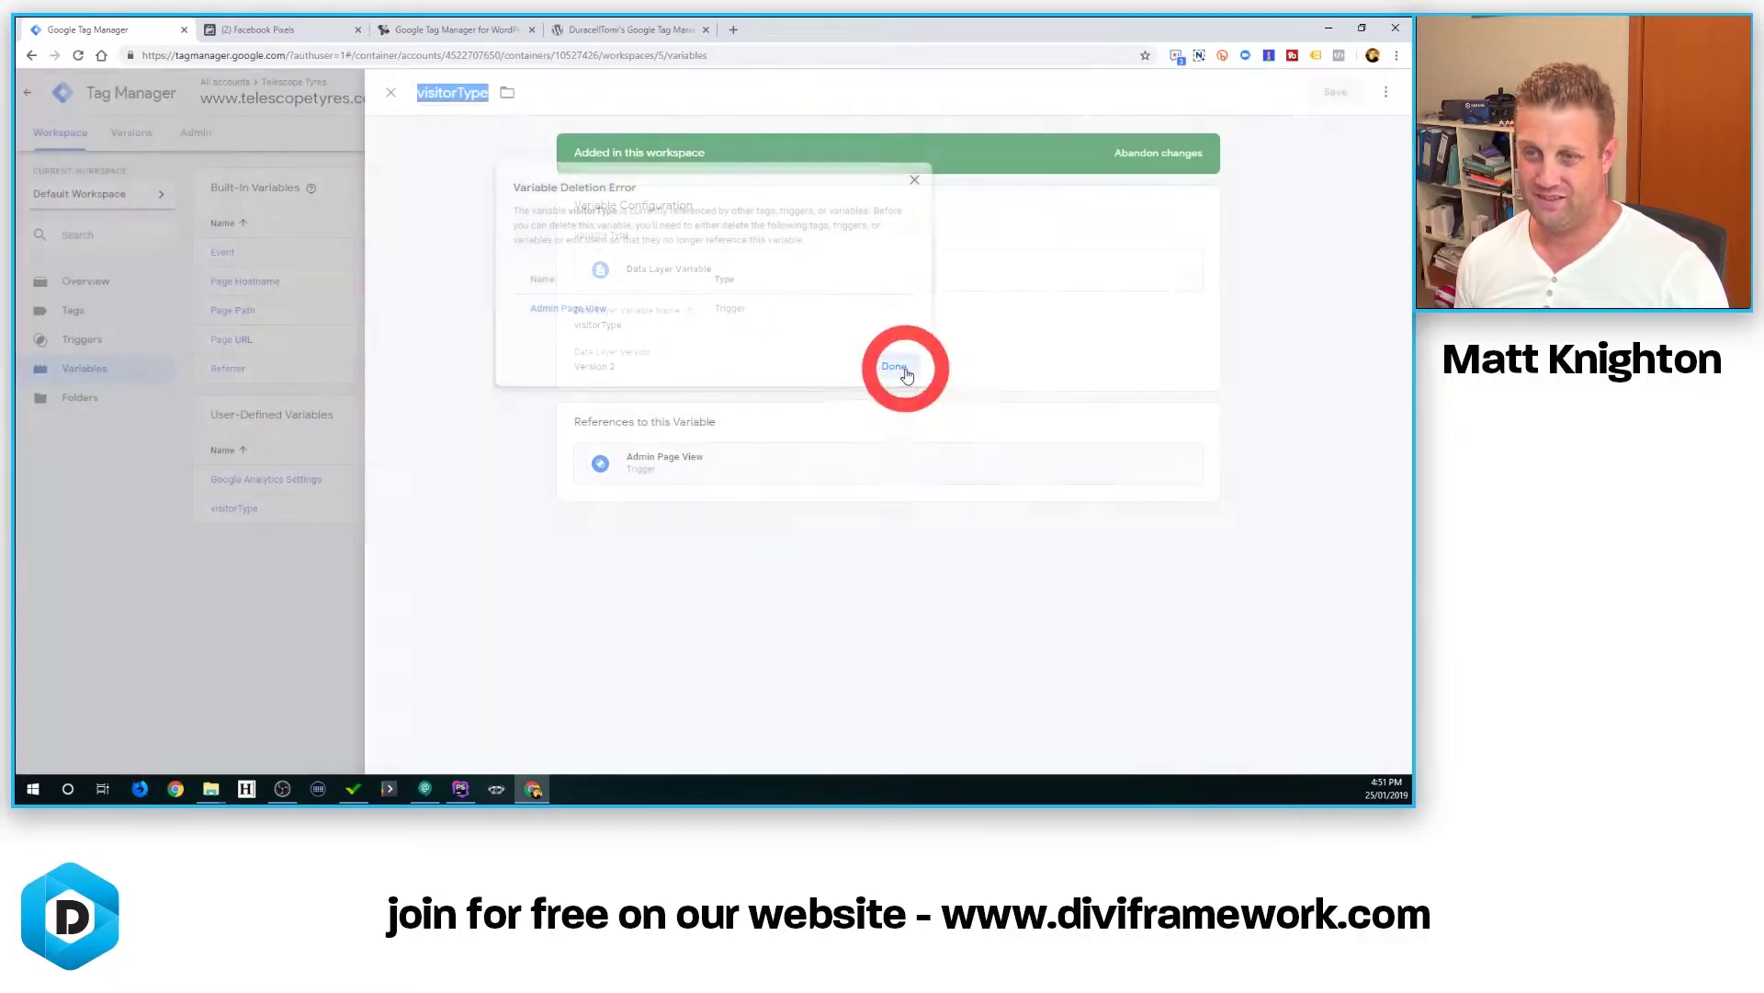
pyautogui.click(390, 93)
# Delete the Admin Page View trigger from the container.
pyautogui.click(44, 340)
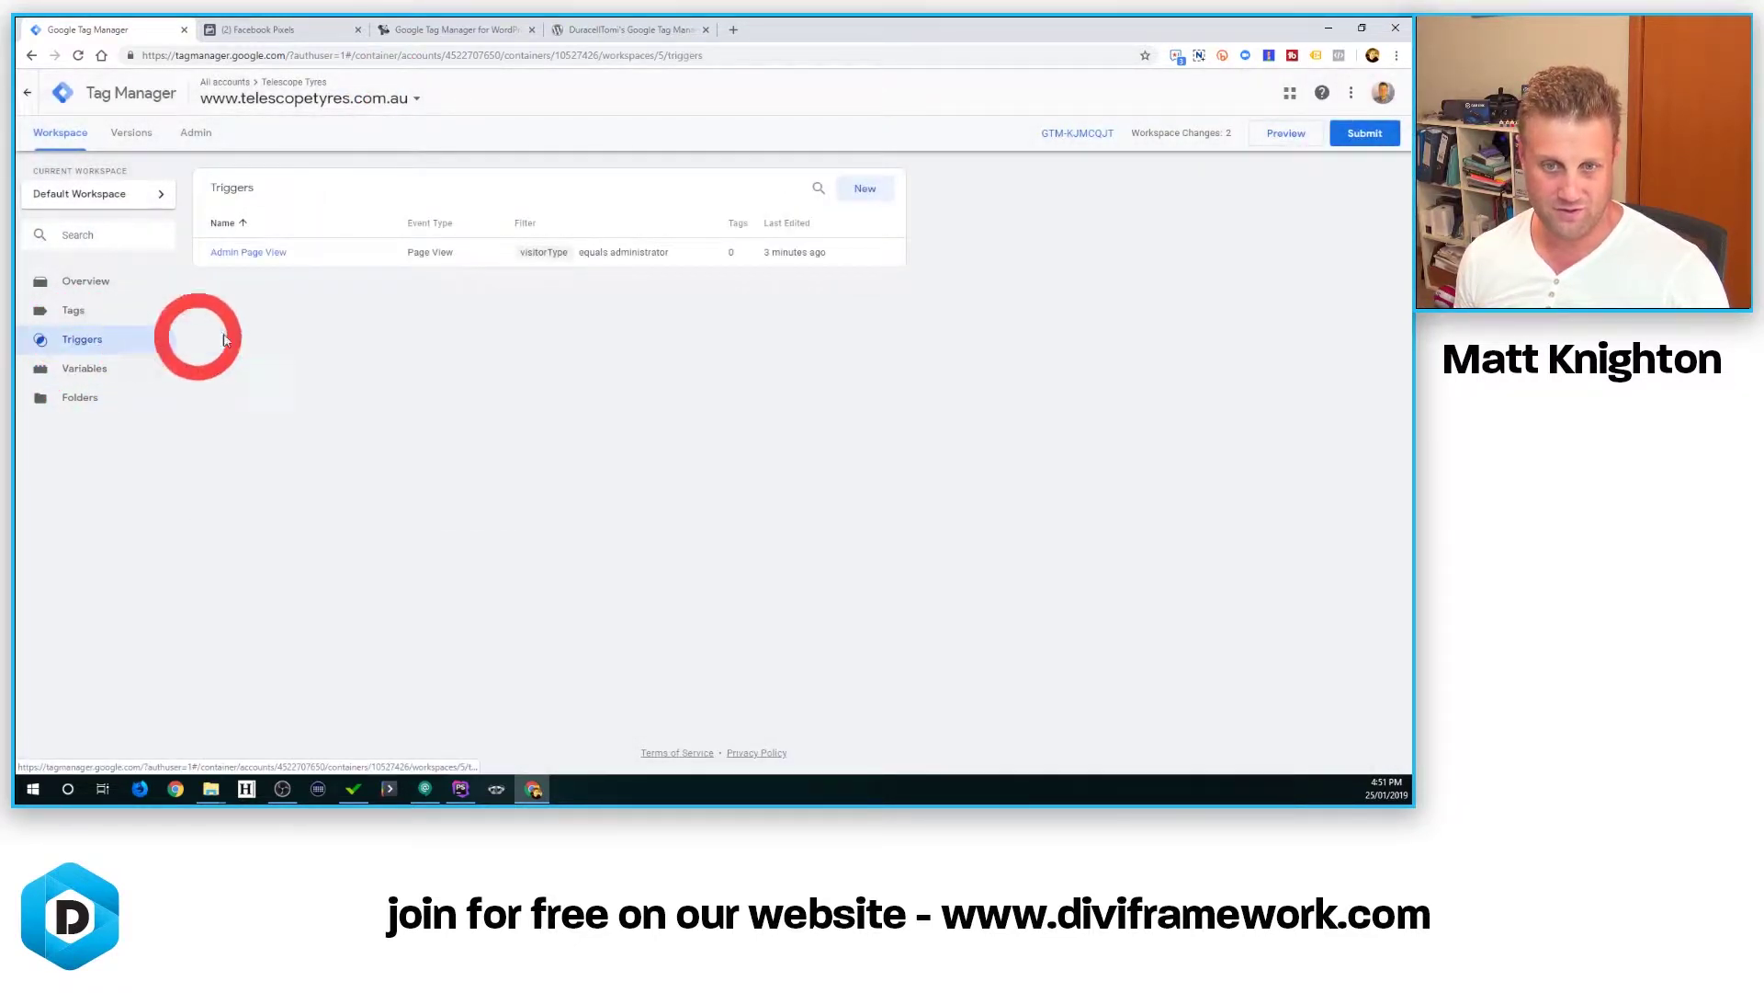
pyautogui.click(877, 197)
pyautogui.click(291, 250)
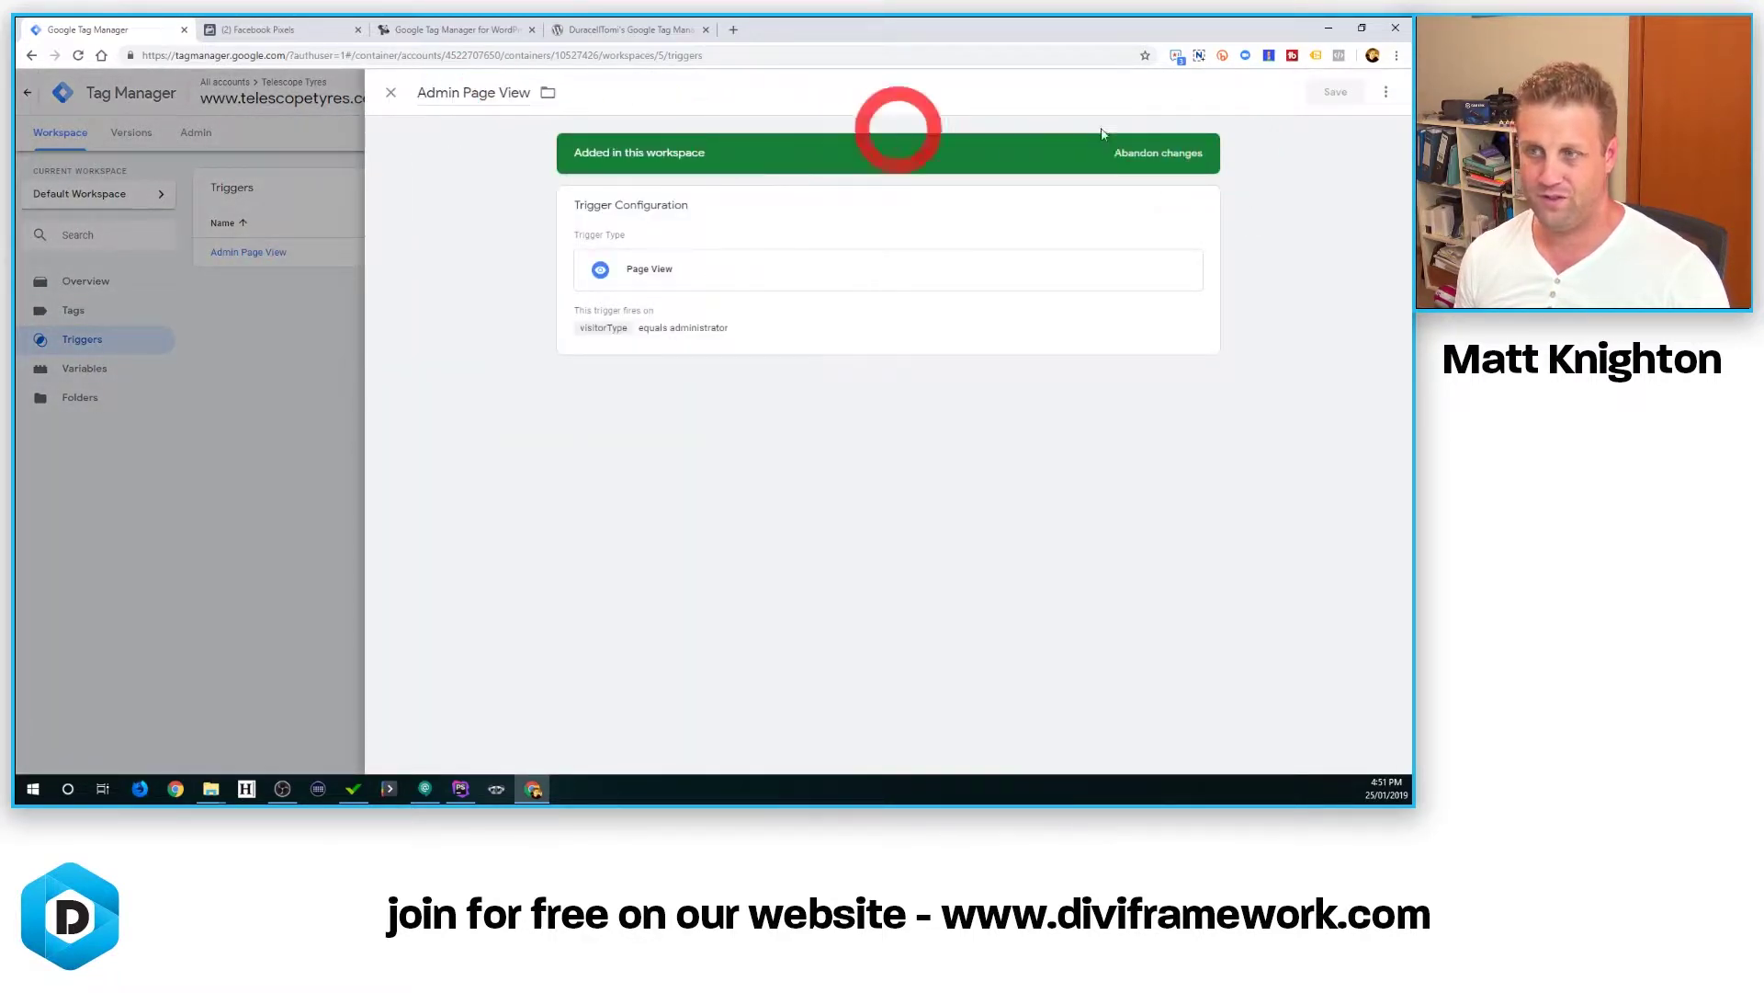
pyautogui.click(1382, 103)
pyautogui.click(1316, 156)
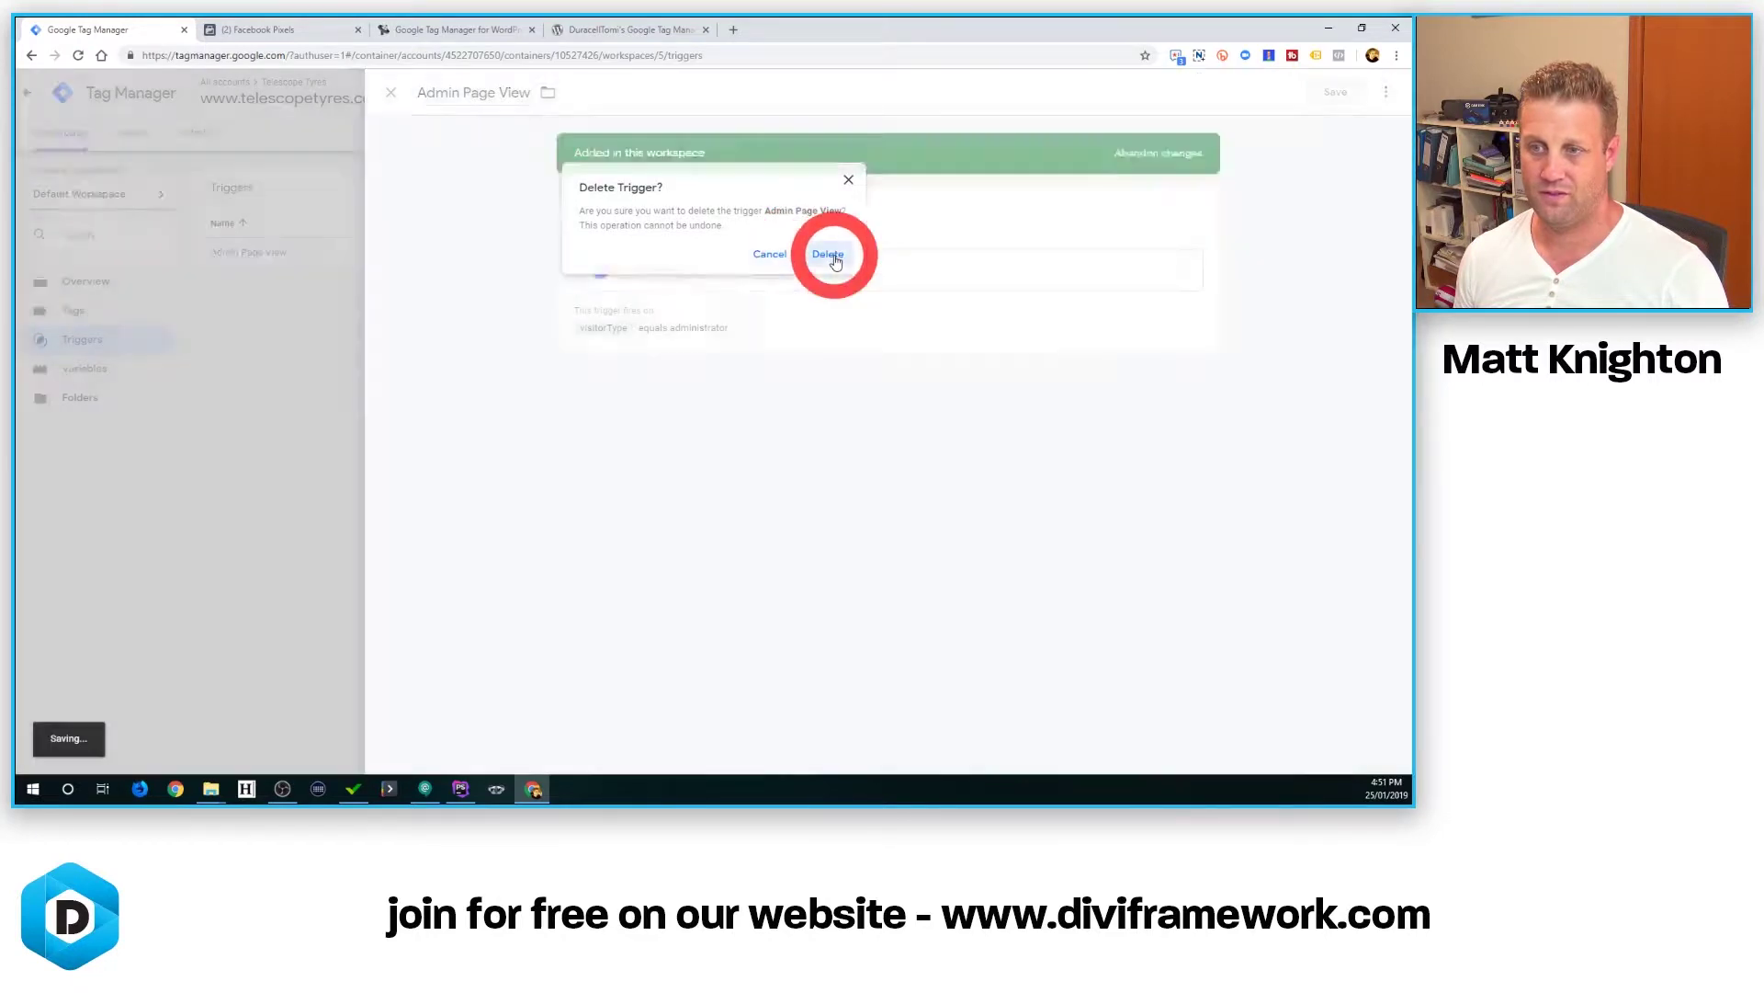
pyautogui.click(828, 256)
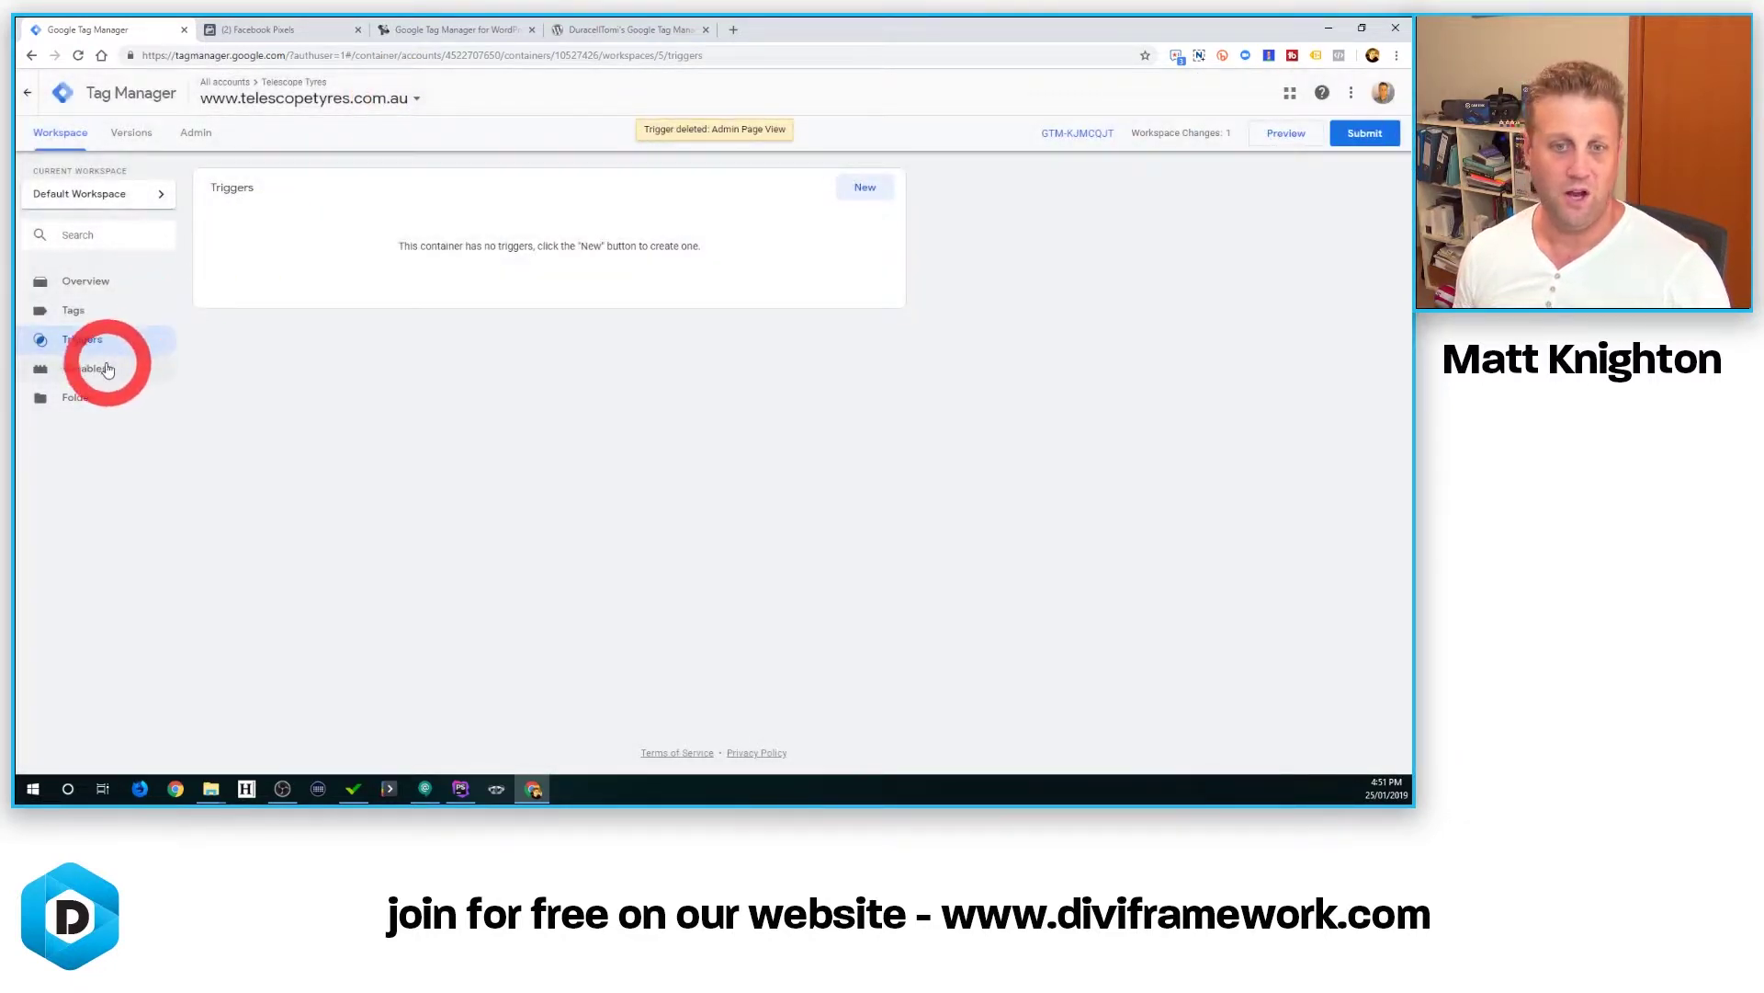
# Delete the user-defined visitorType variable from the container.
pyautogui.click(105, 368)
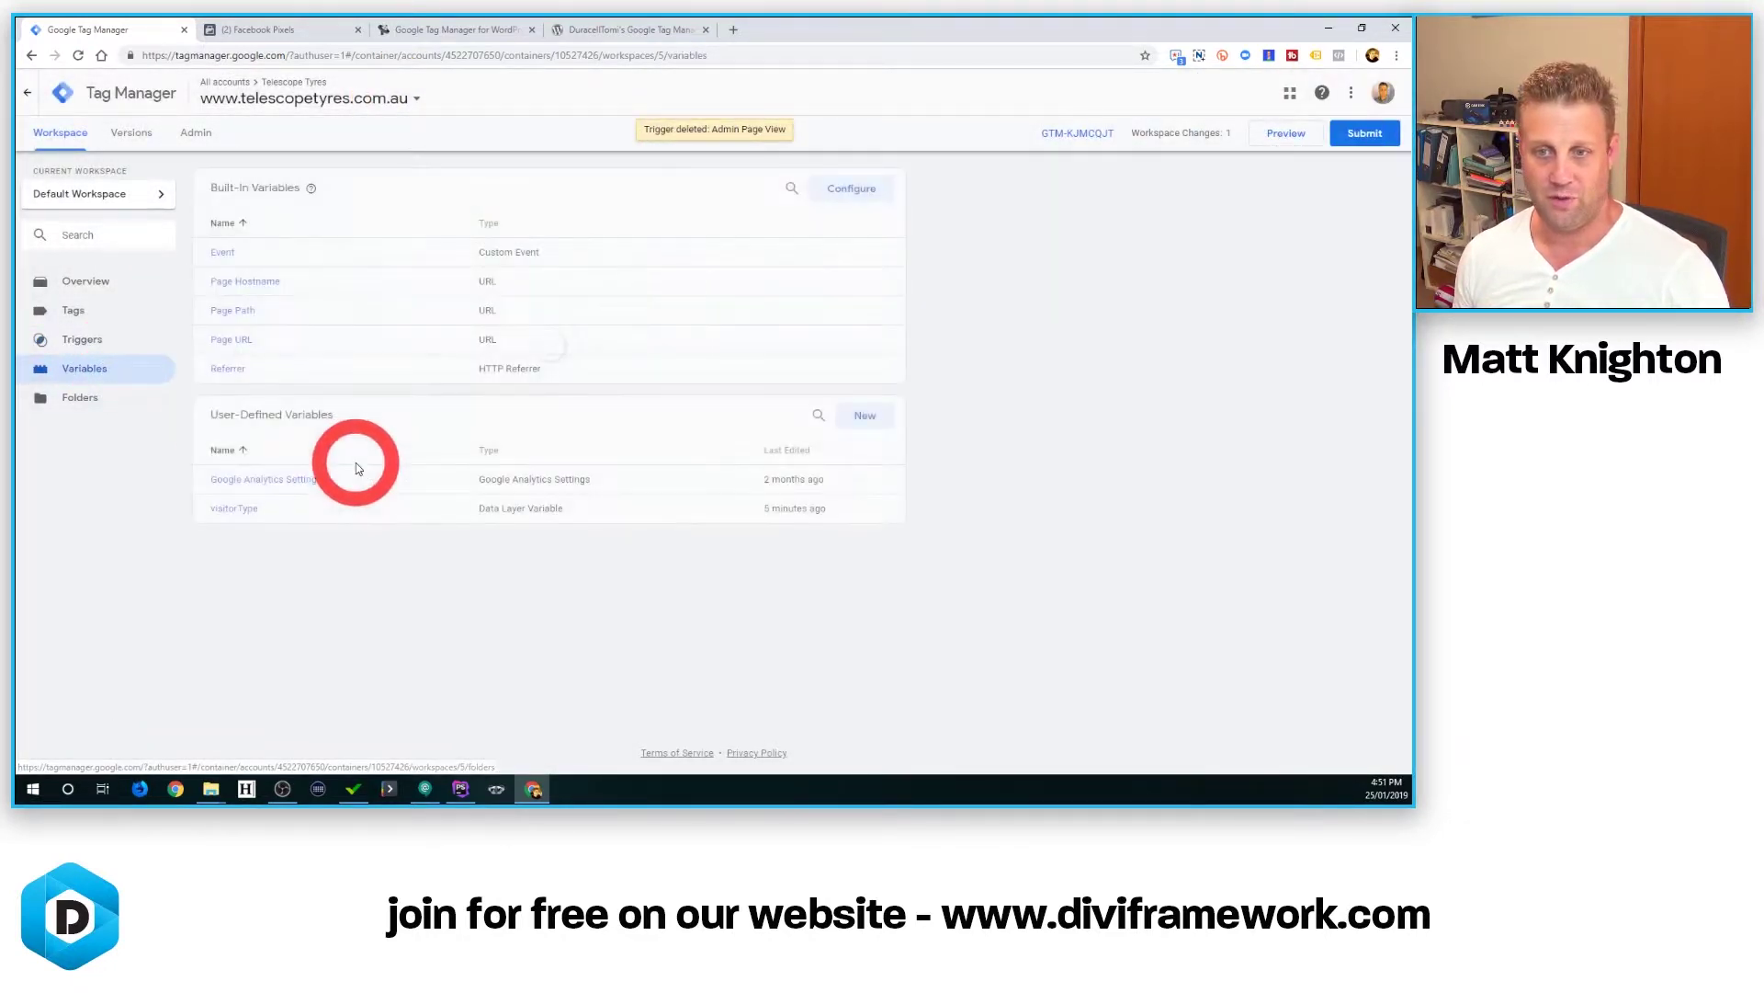
pyautogui.click(235, 509)
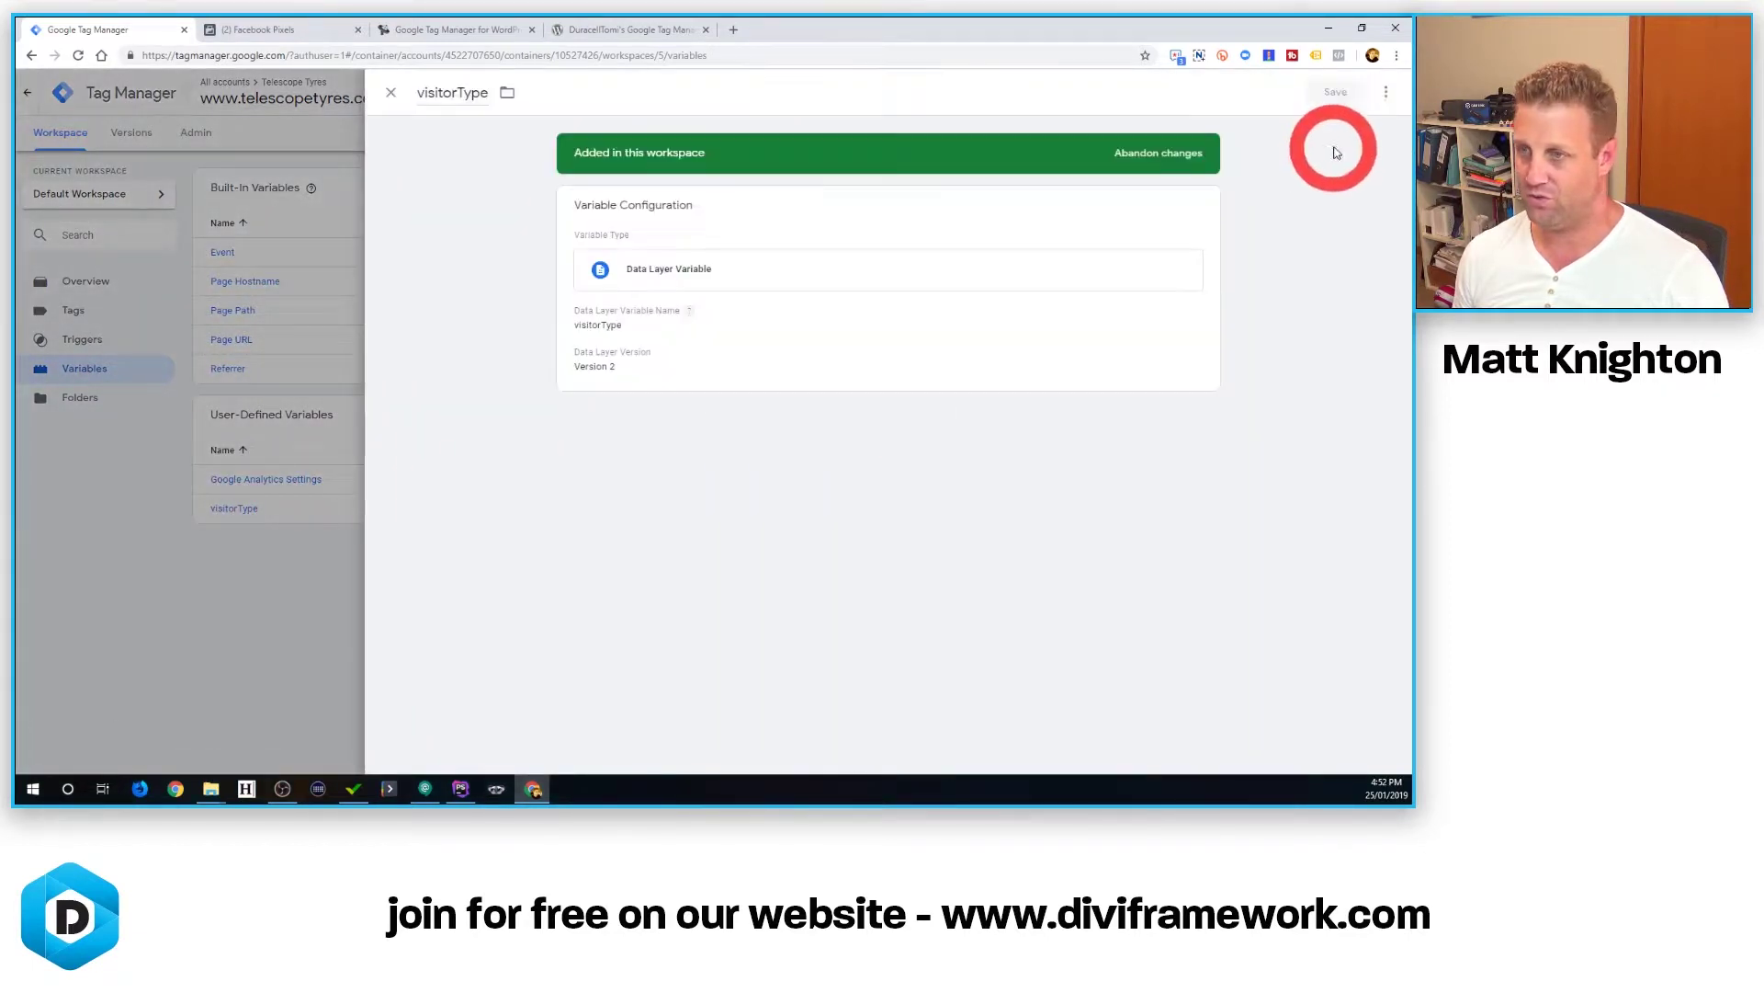
pyautogui.click(1385, 93)
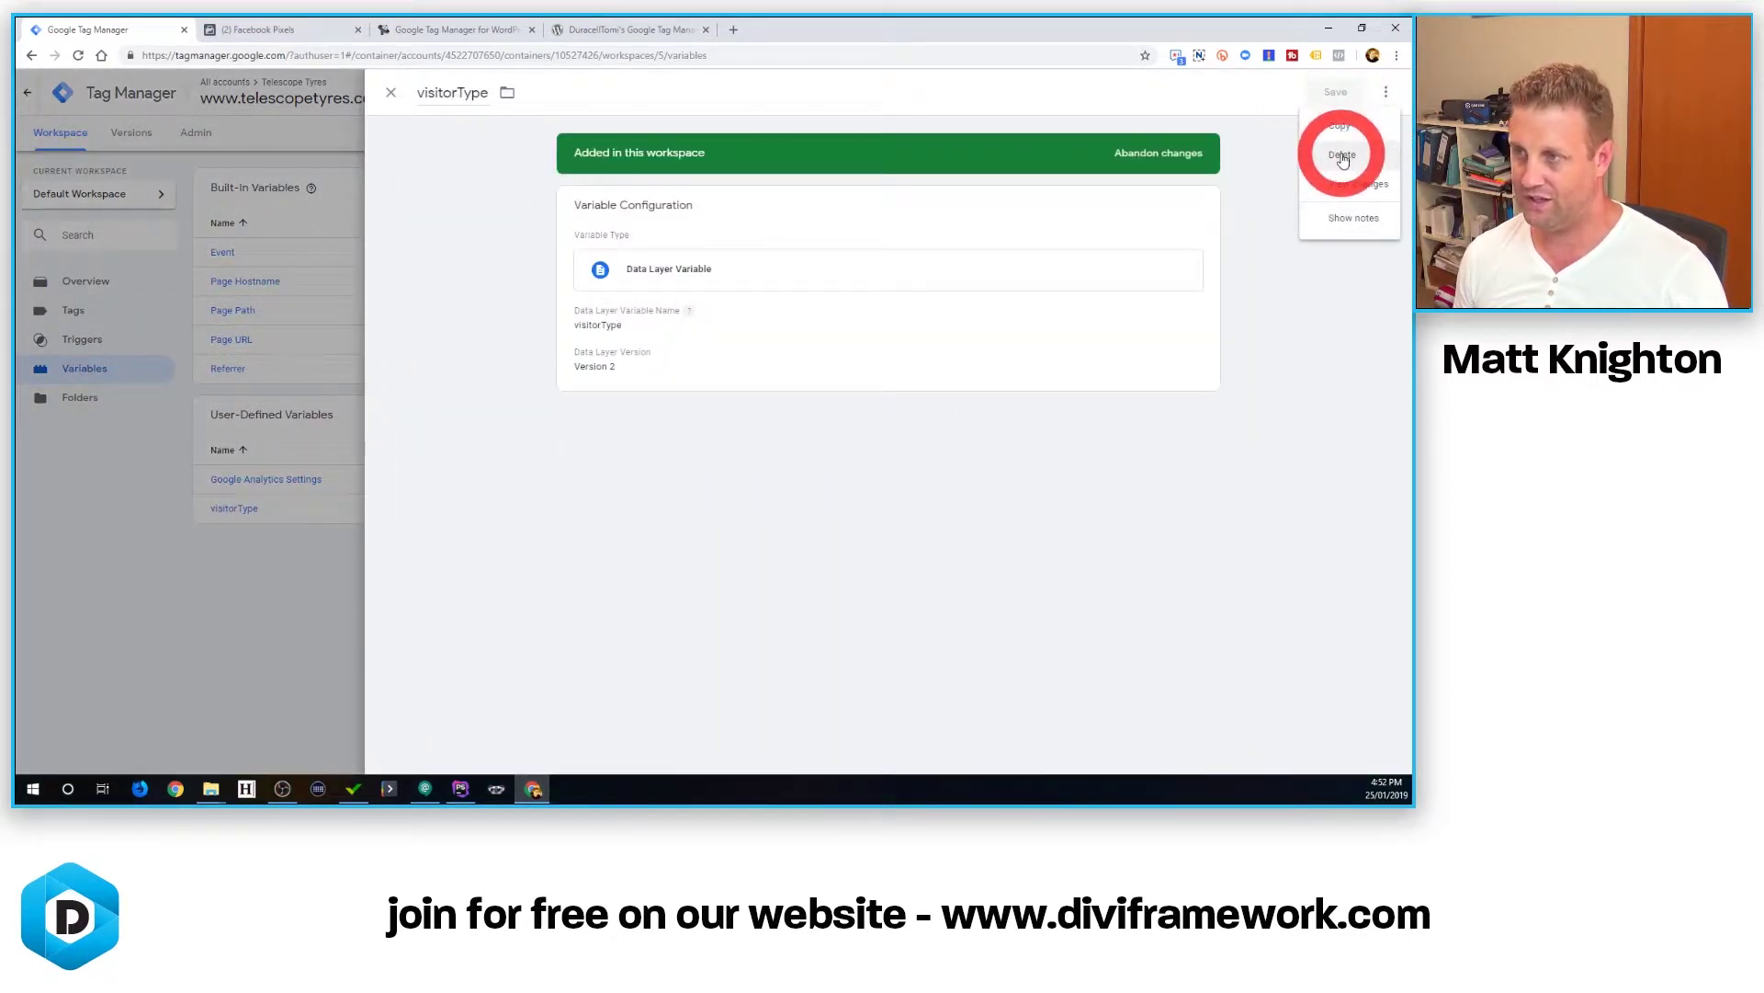
pyautogui.click(1342, 153)
pyautogui.click(821, 253)
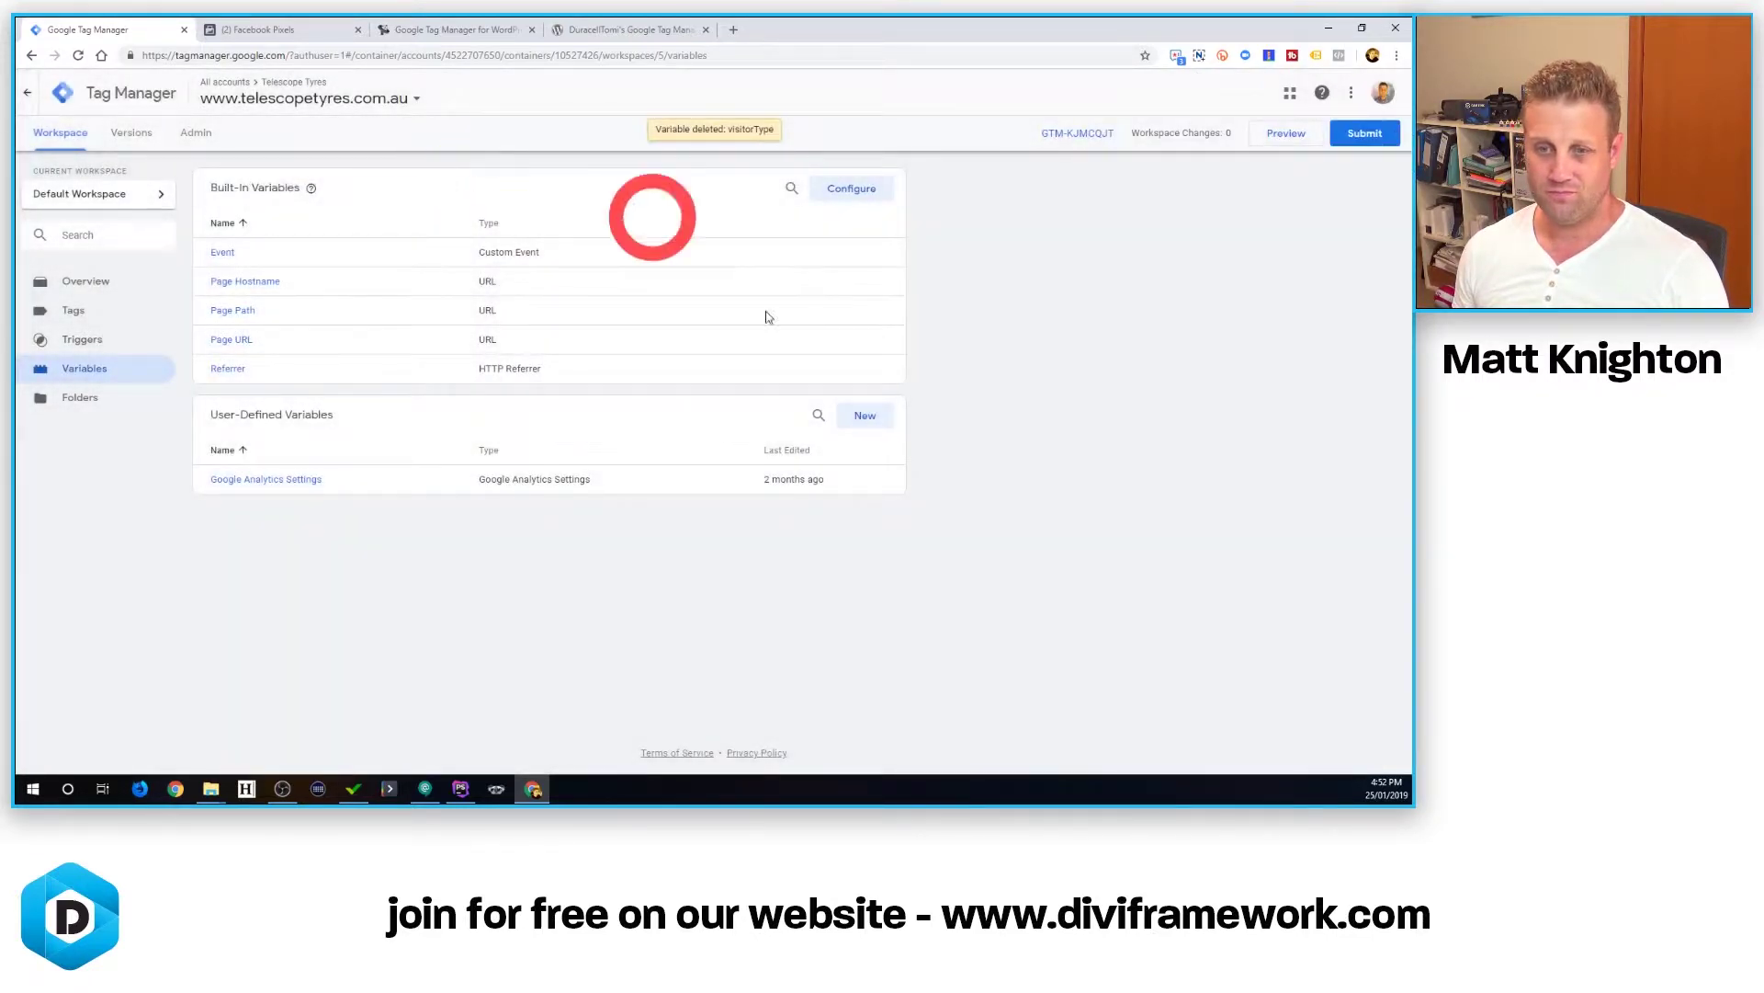
# Create a new user-defined variable and name it visitorType.
pyautogui.click(865, 416)
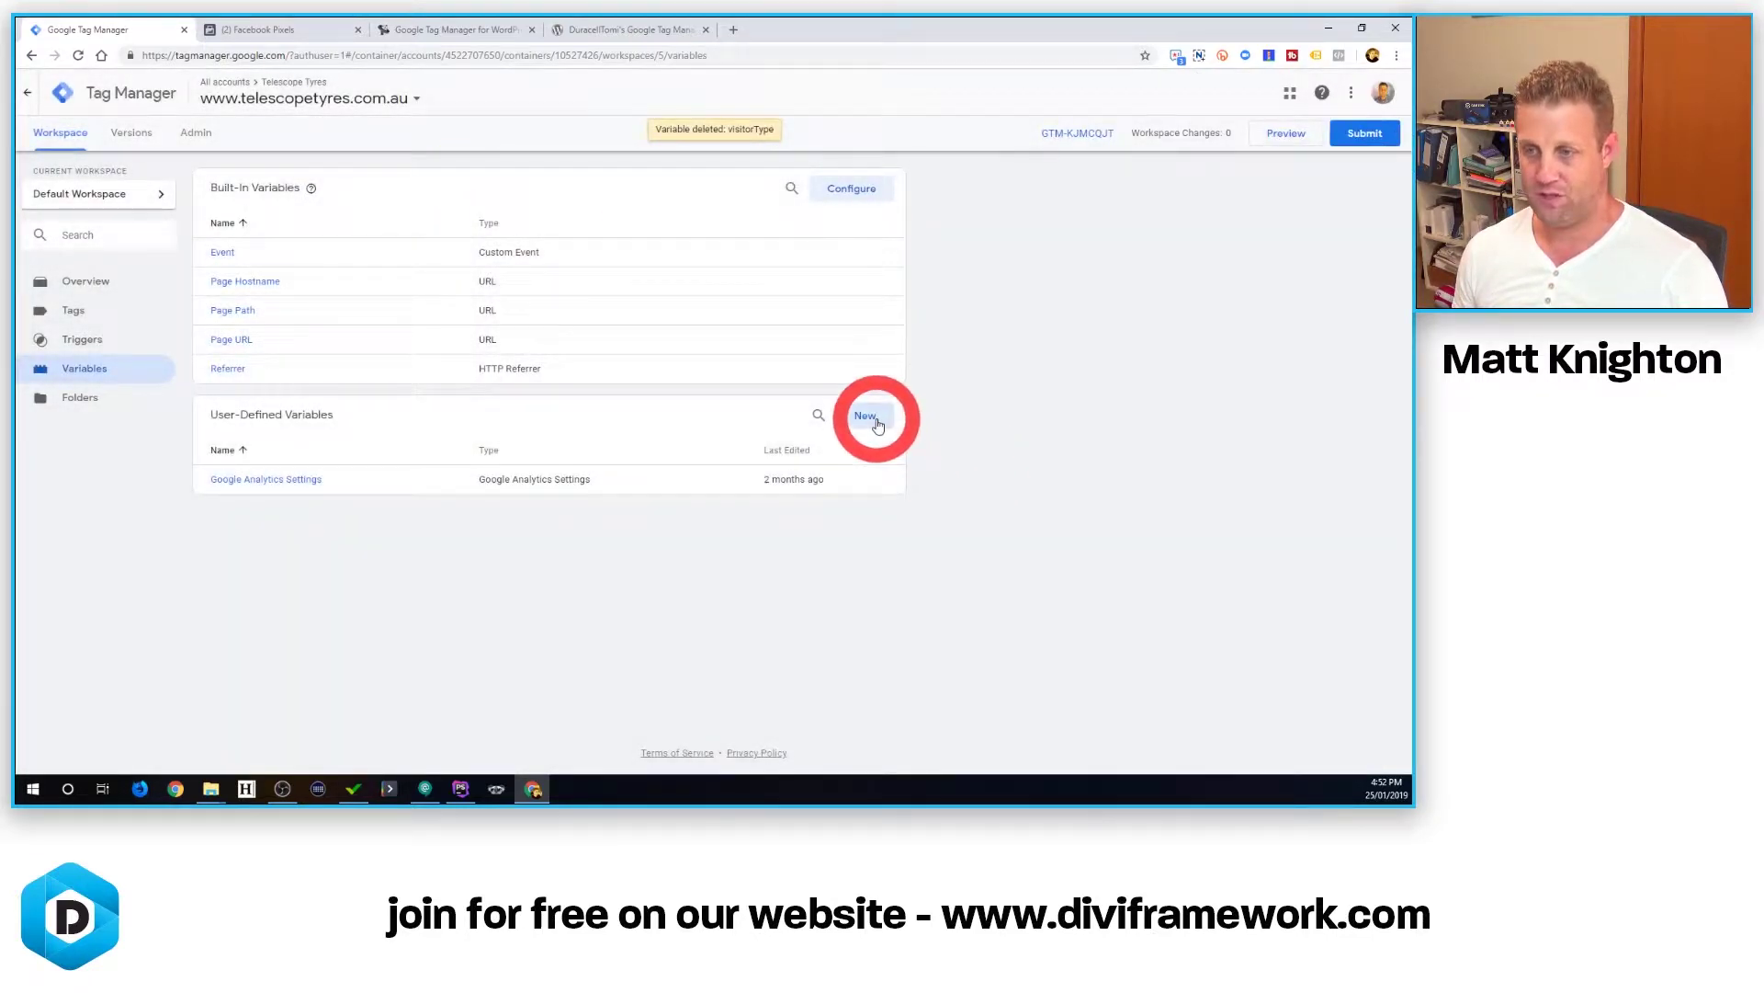
pyautogui.click(599, 200)
pyautogui.click(492, 92)
pyautogui.write('visitorType')
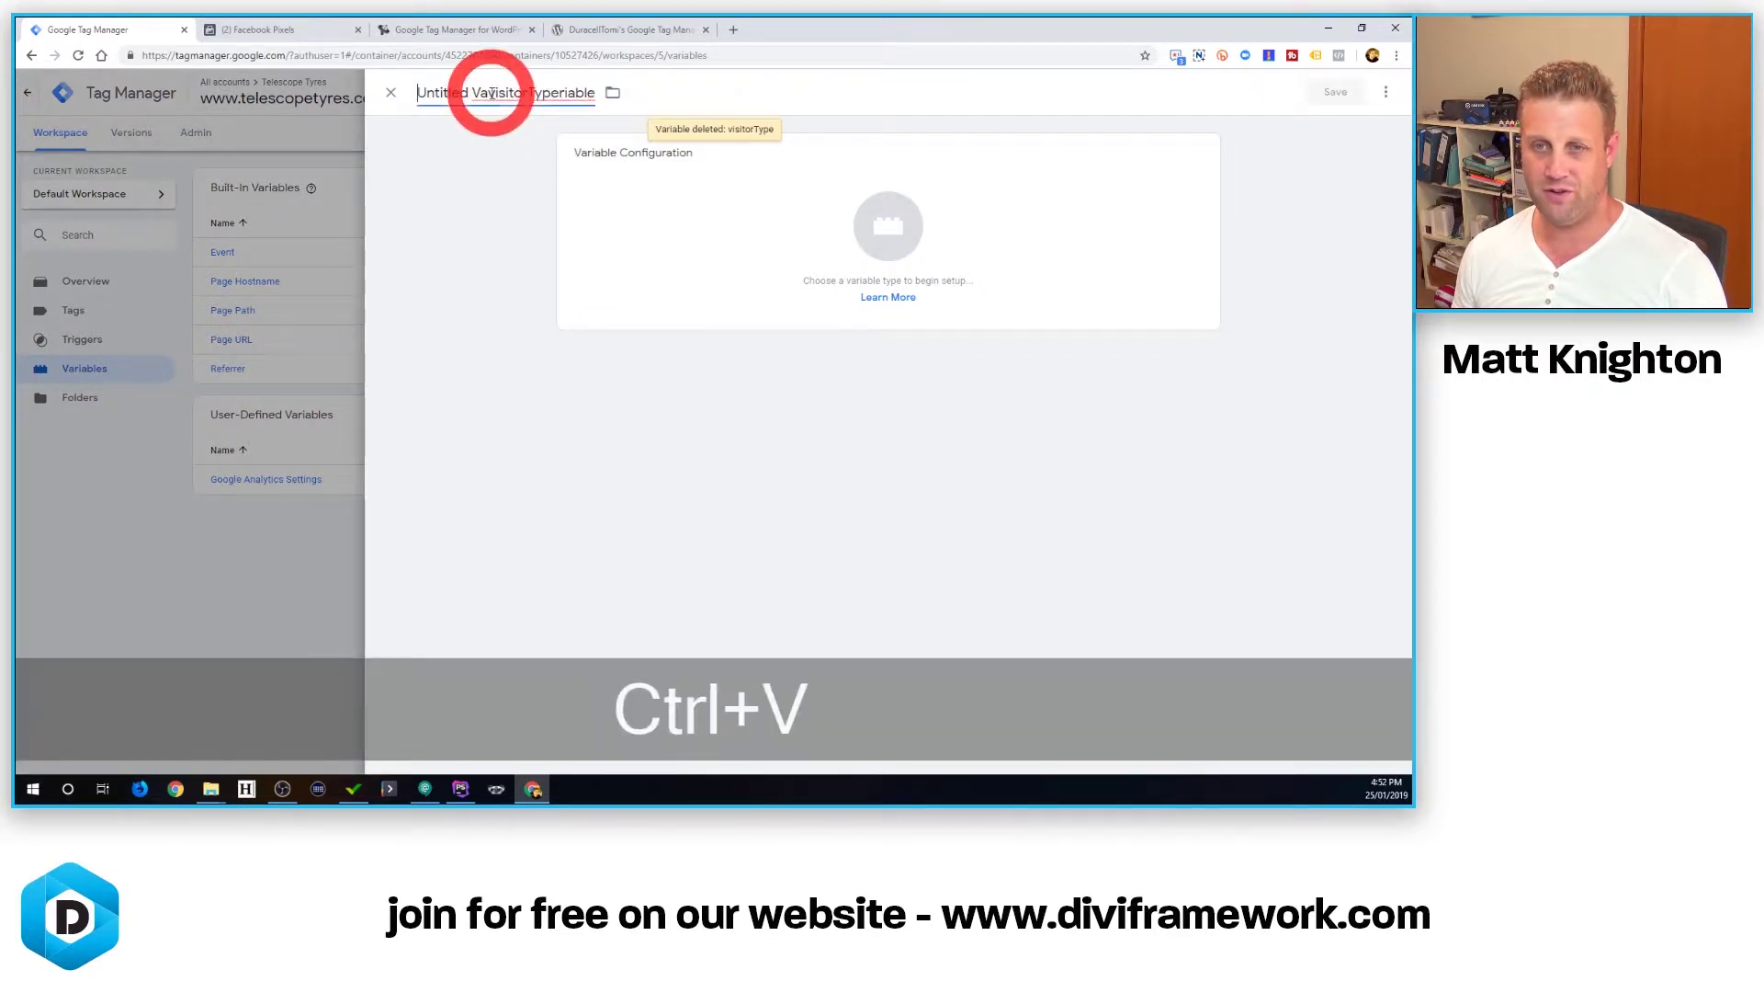
pyautogui.click(566, 79)
pyautogui.hotkey('ctrl', 'a')
pyautogui.write('visitorType')
# Make the variable a Data Layer Variable with the data layer variable name visitorType and save it.
pyautogui.click(874, 263)
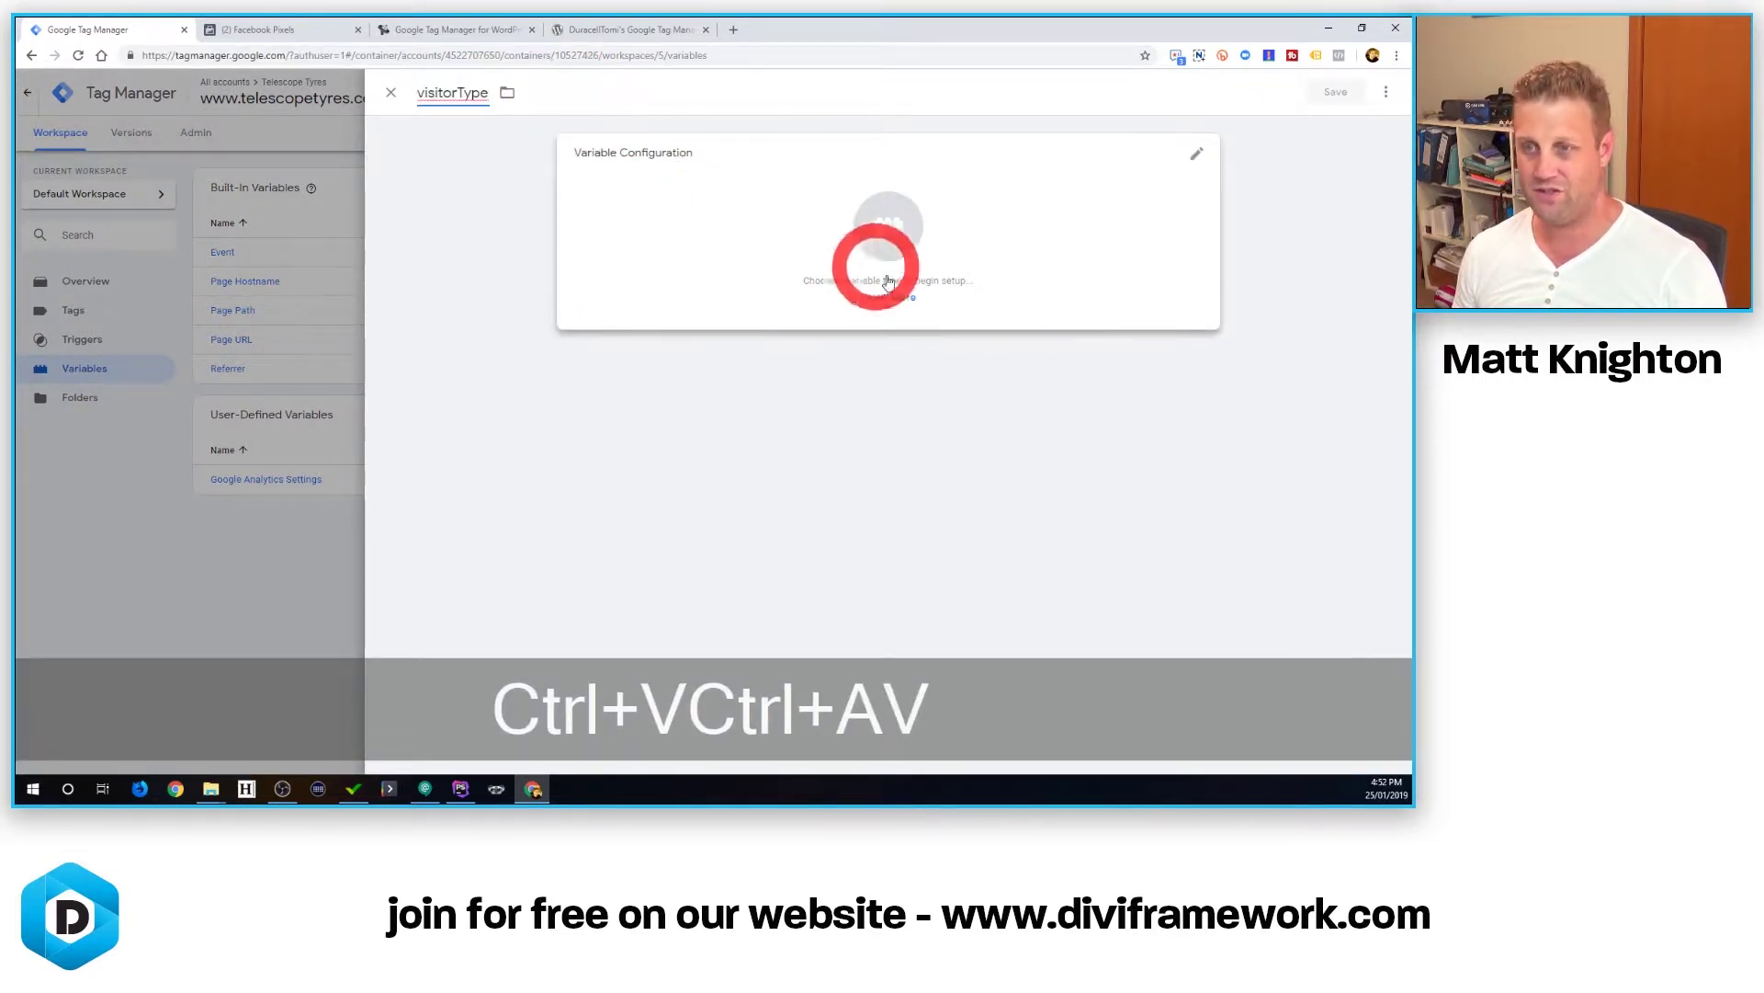
pyautogui.click(1204, 164)
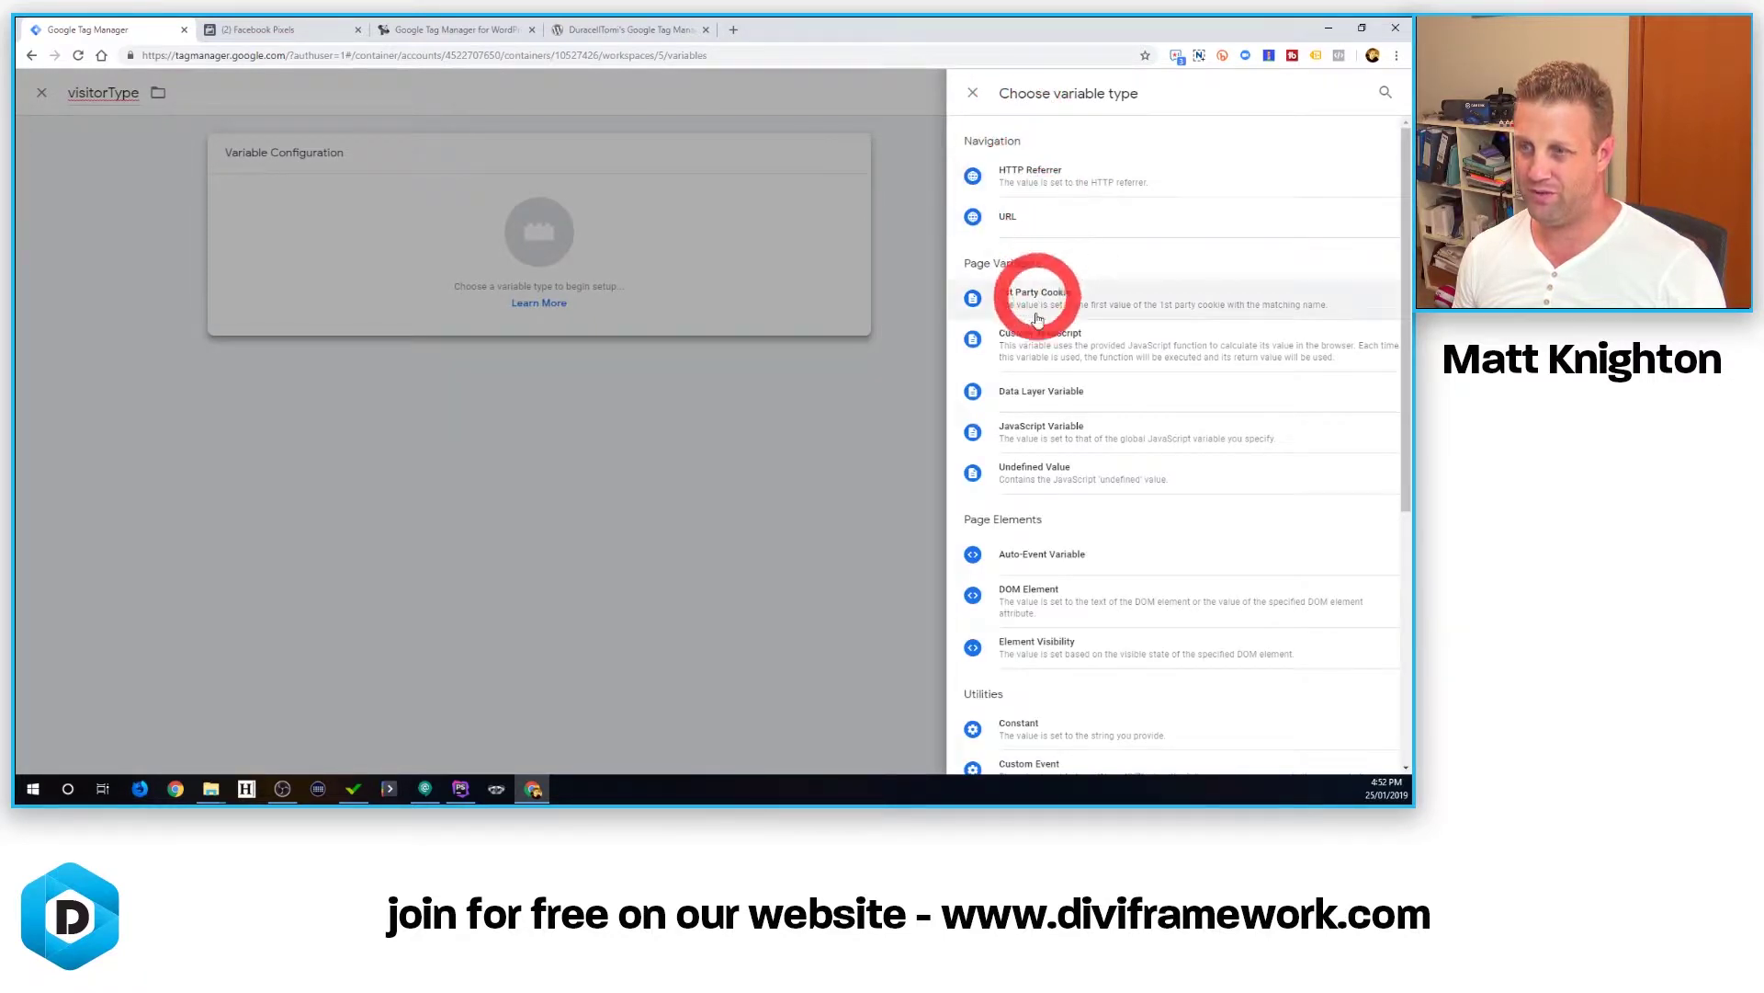
pyautogui.click(1032, 402)
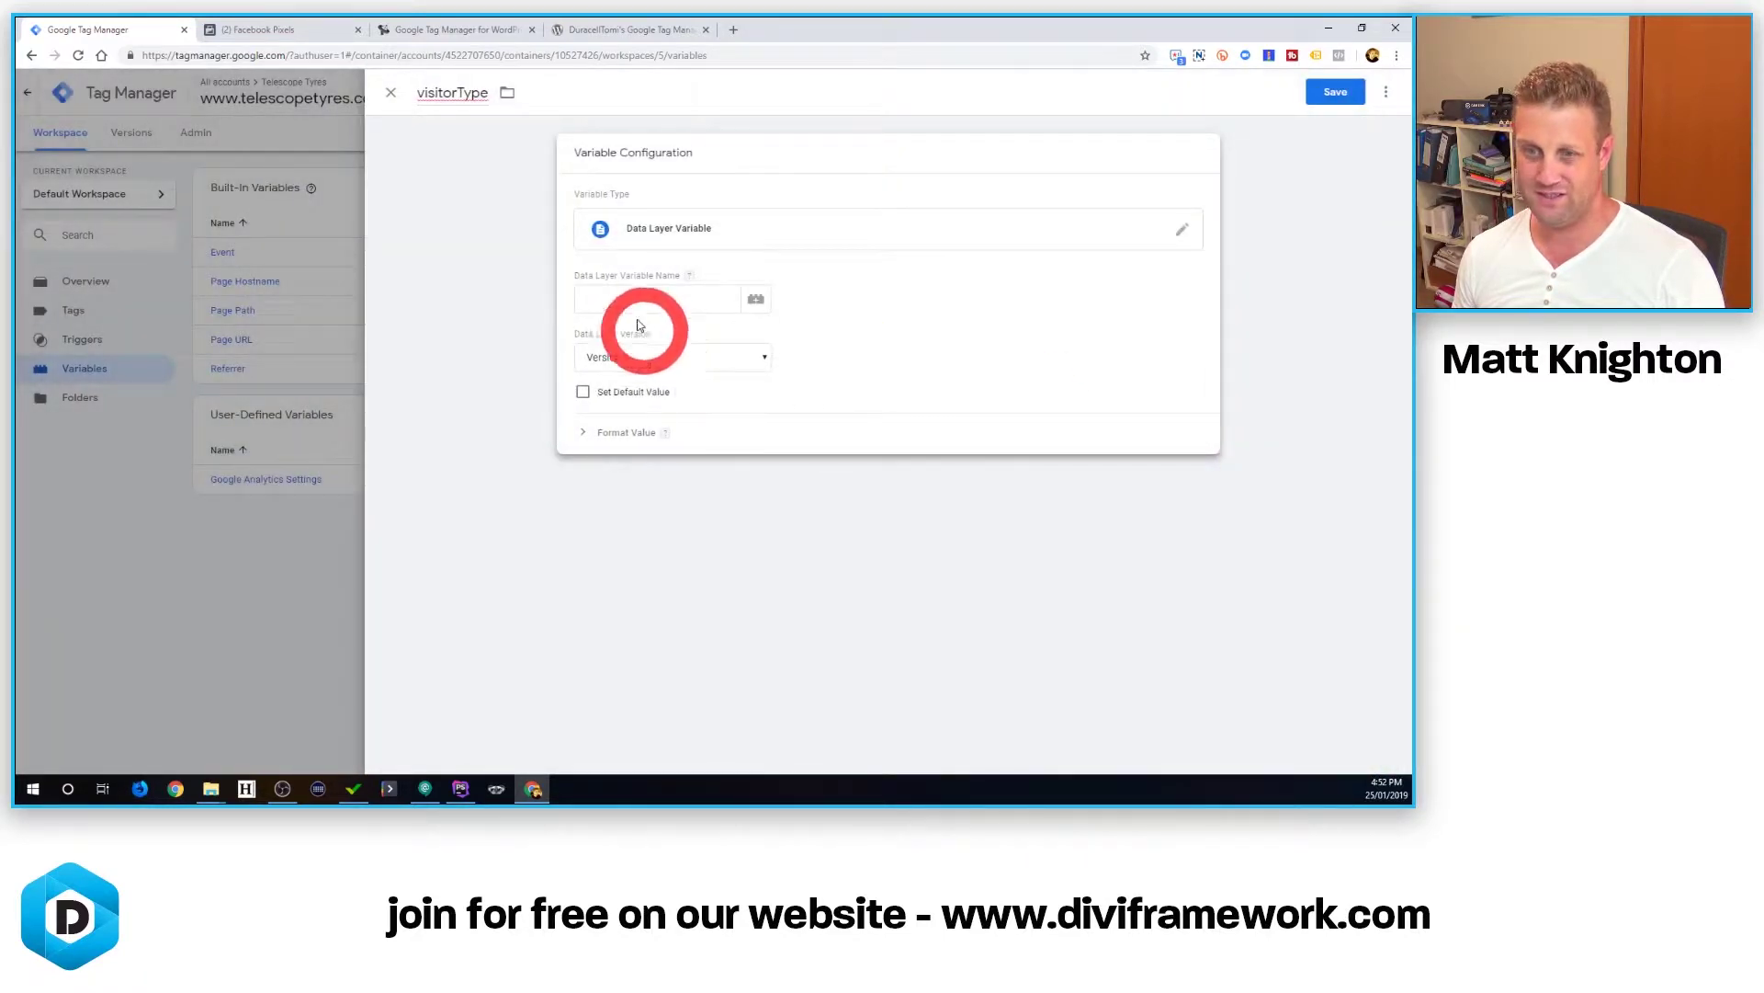
pyautogui.click(610, 300)
pyautogui.write('visitorType')
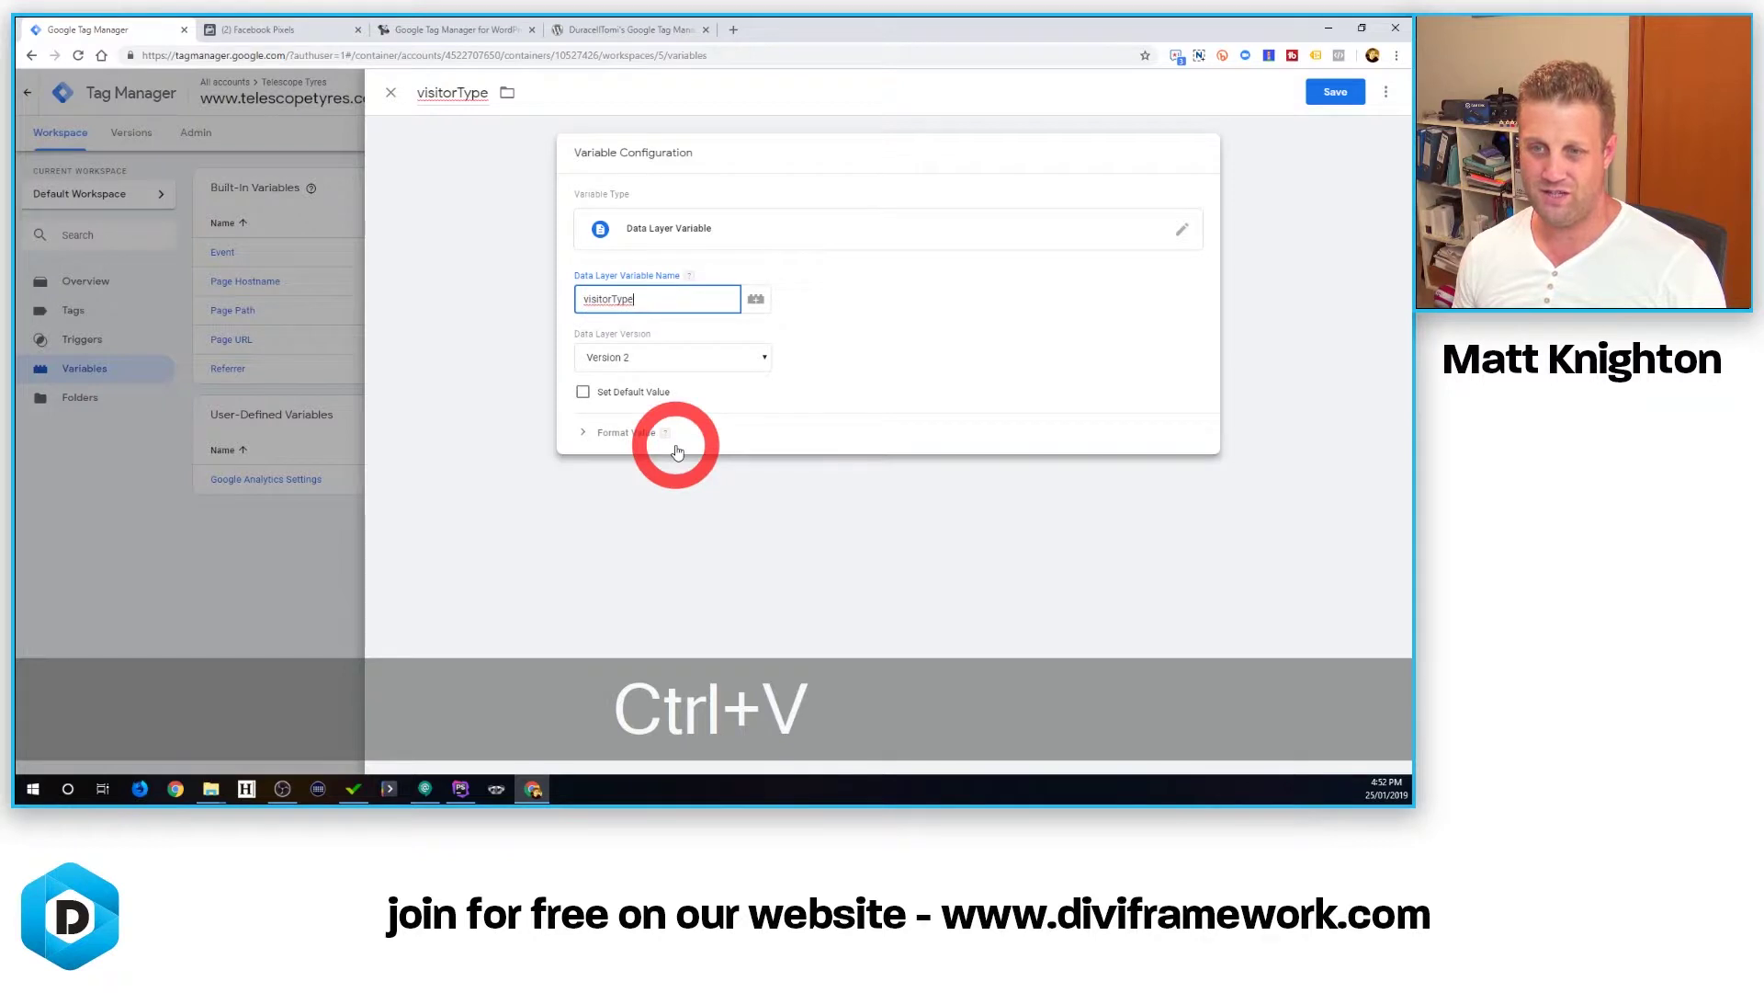
pyautogui.click(1336, 92)
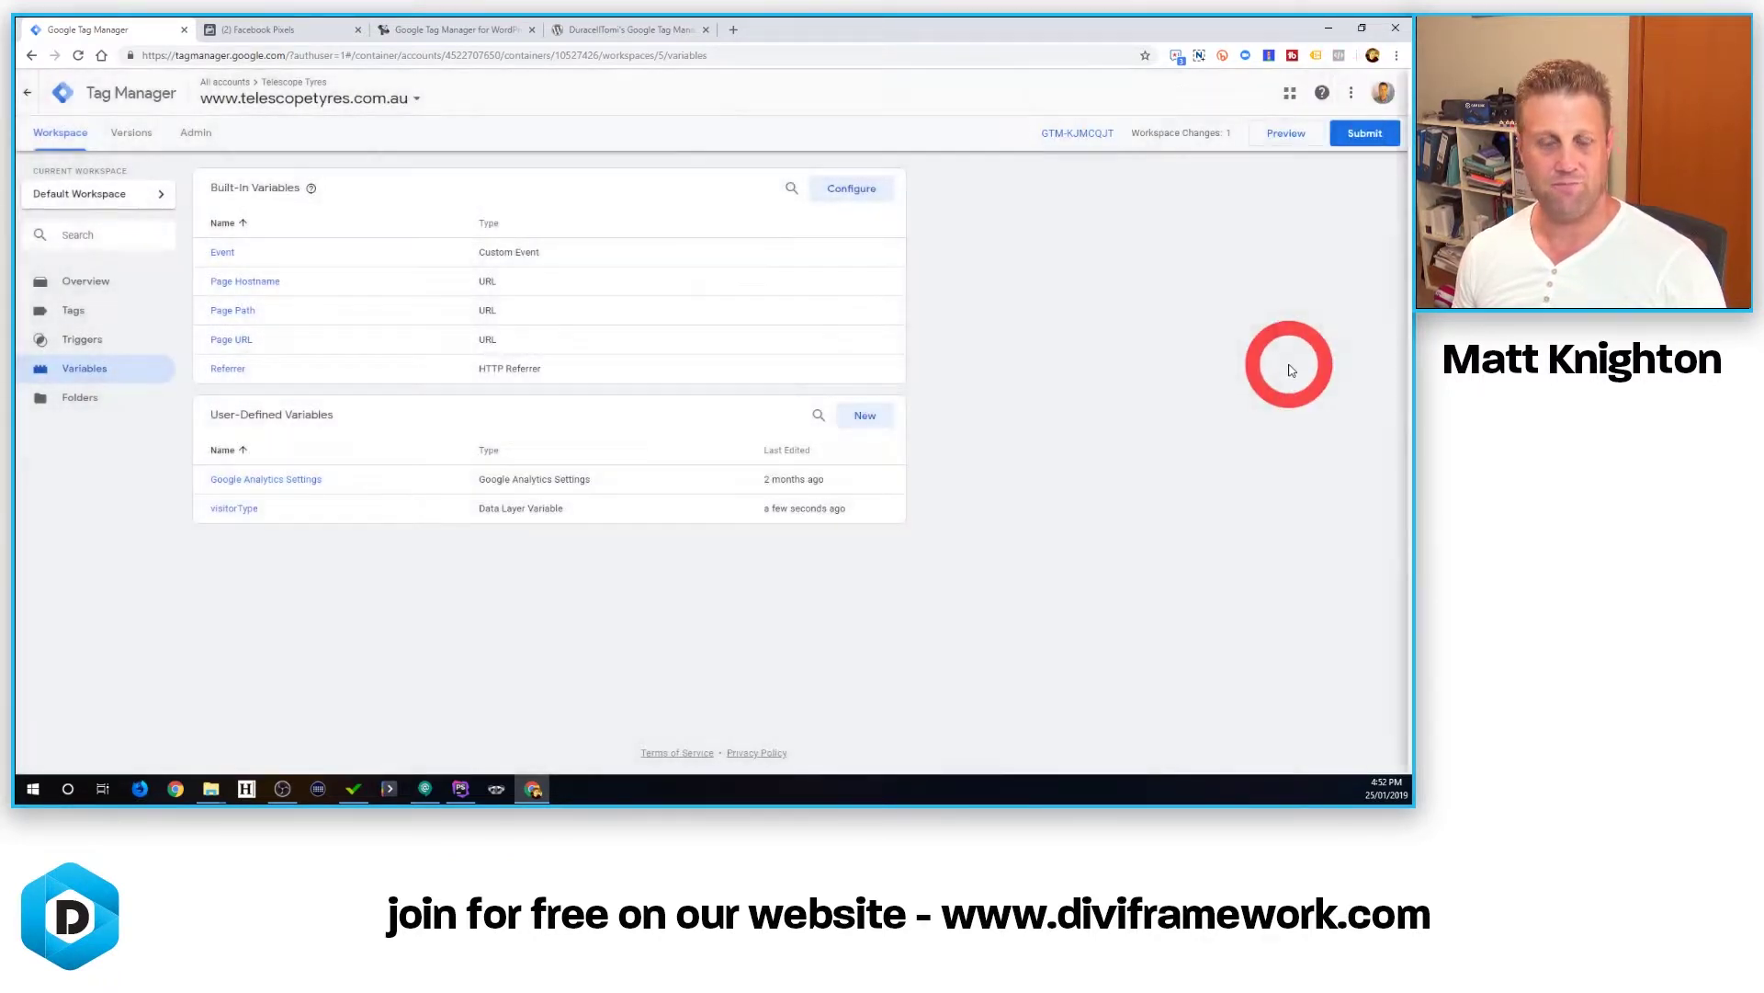
# Review the description of DuracellTomi's Google Tag Manager for WordPress on its WordPress.org page, including the basic data included.
pyautogui.click(590, 31)
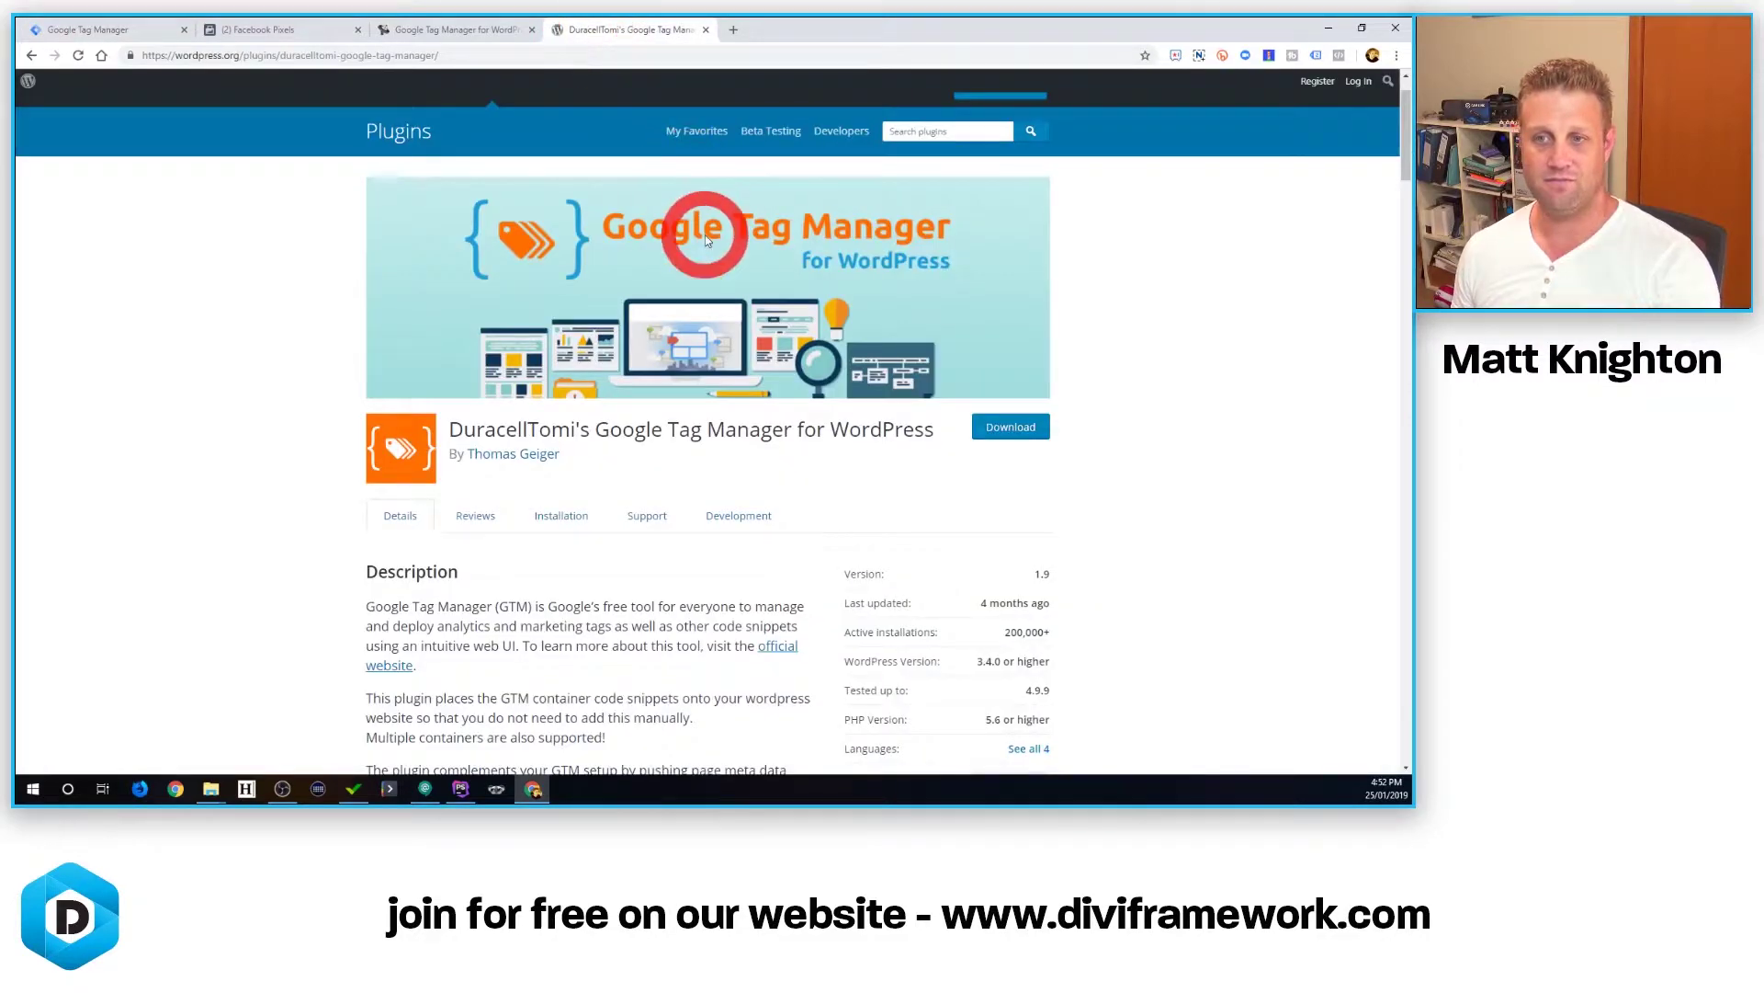
pyautogui.scroll(-7, 694, 313)
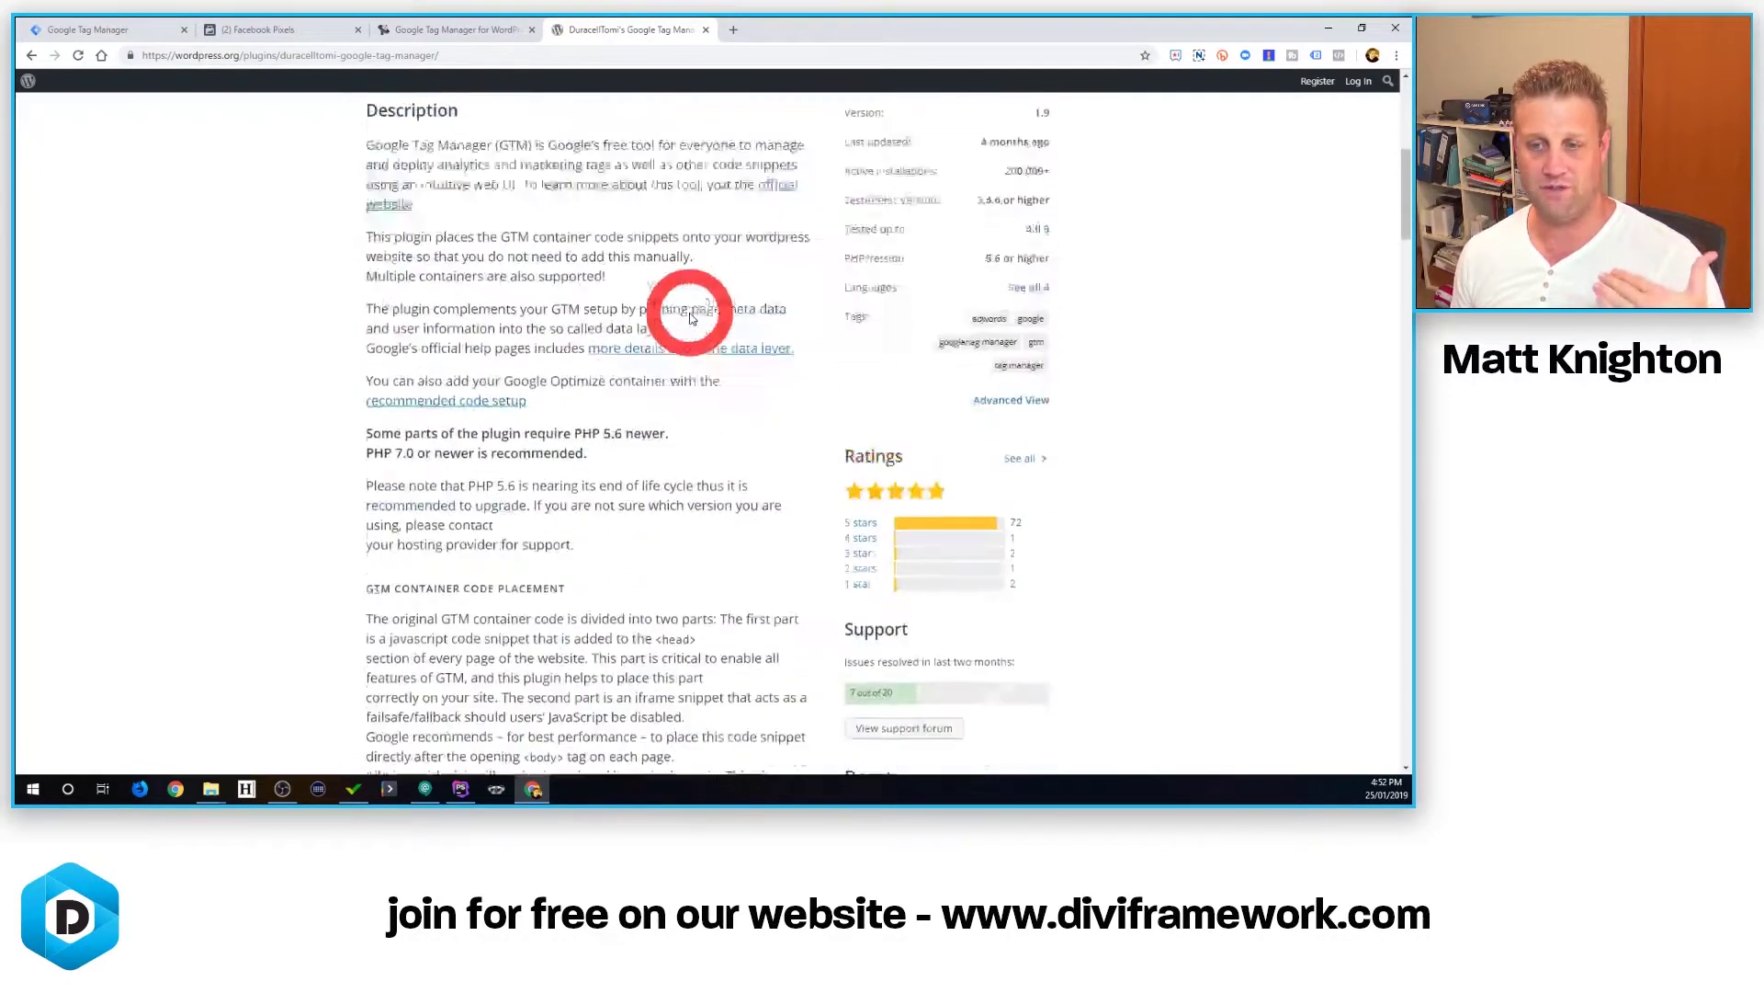
pyautogui.scroll(-8, 692, 317)
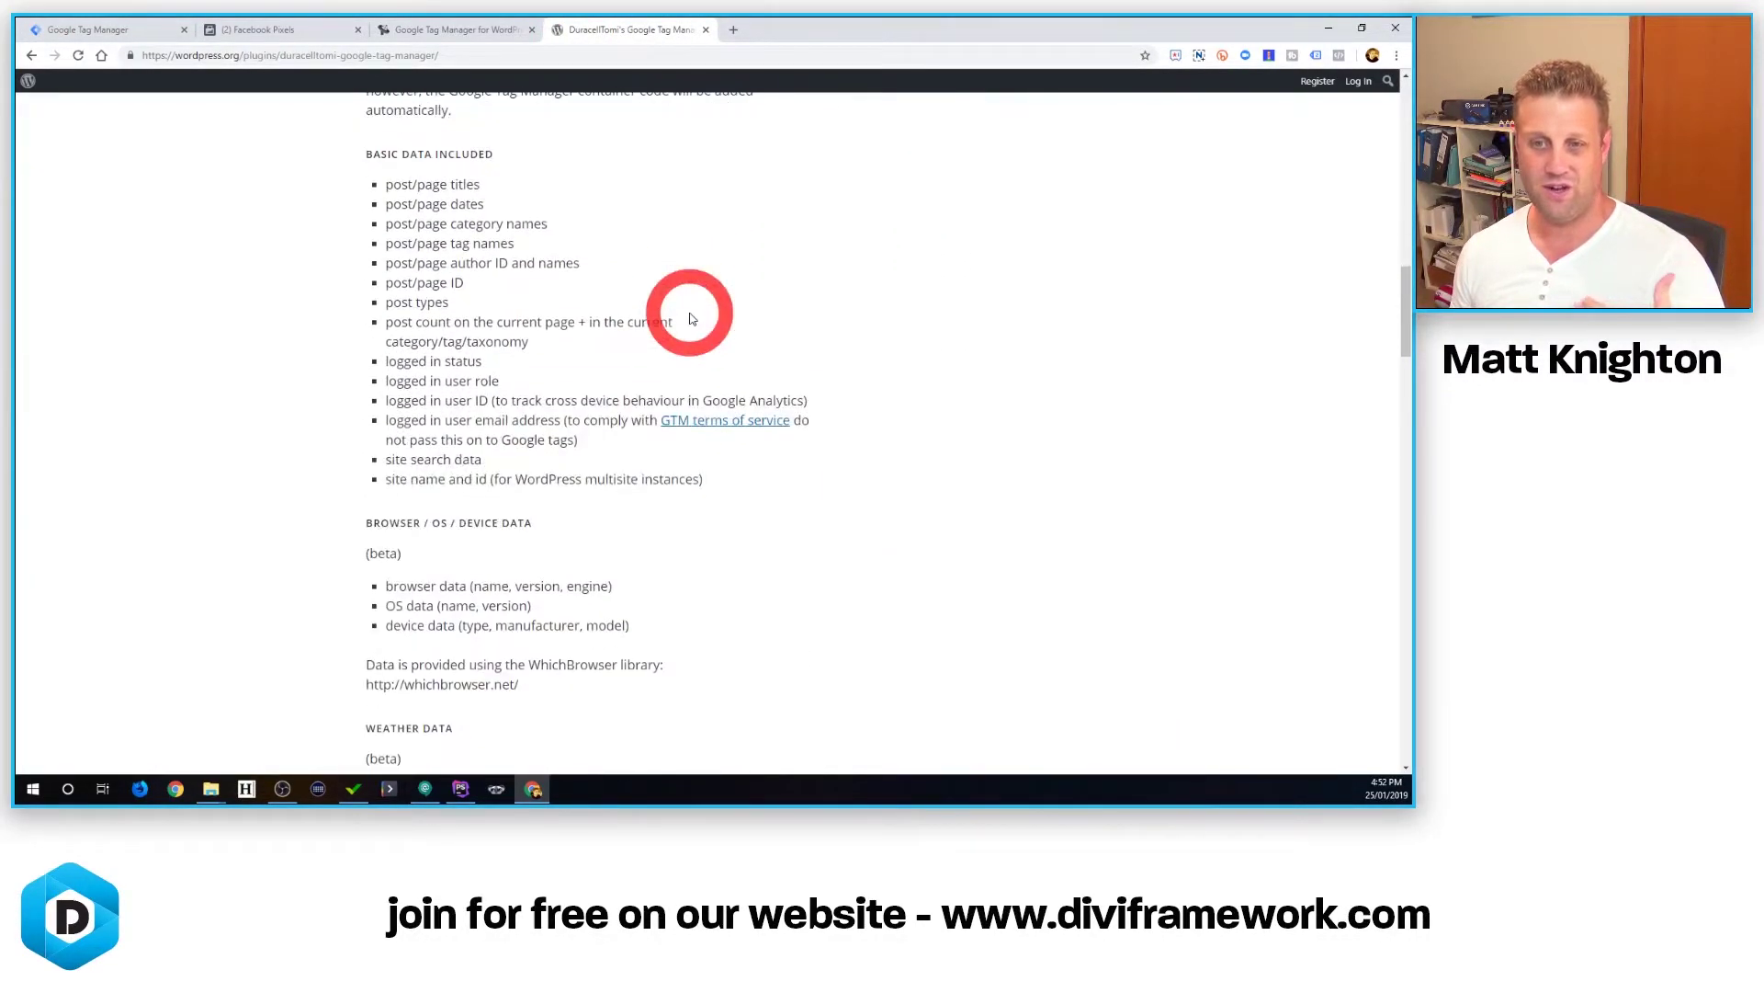
pyautogui.scroll(-10, 607, 310)
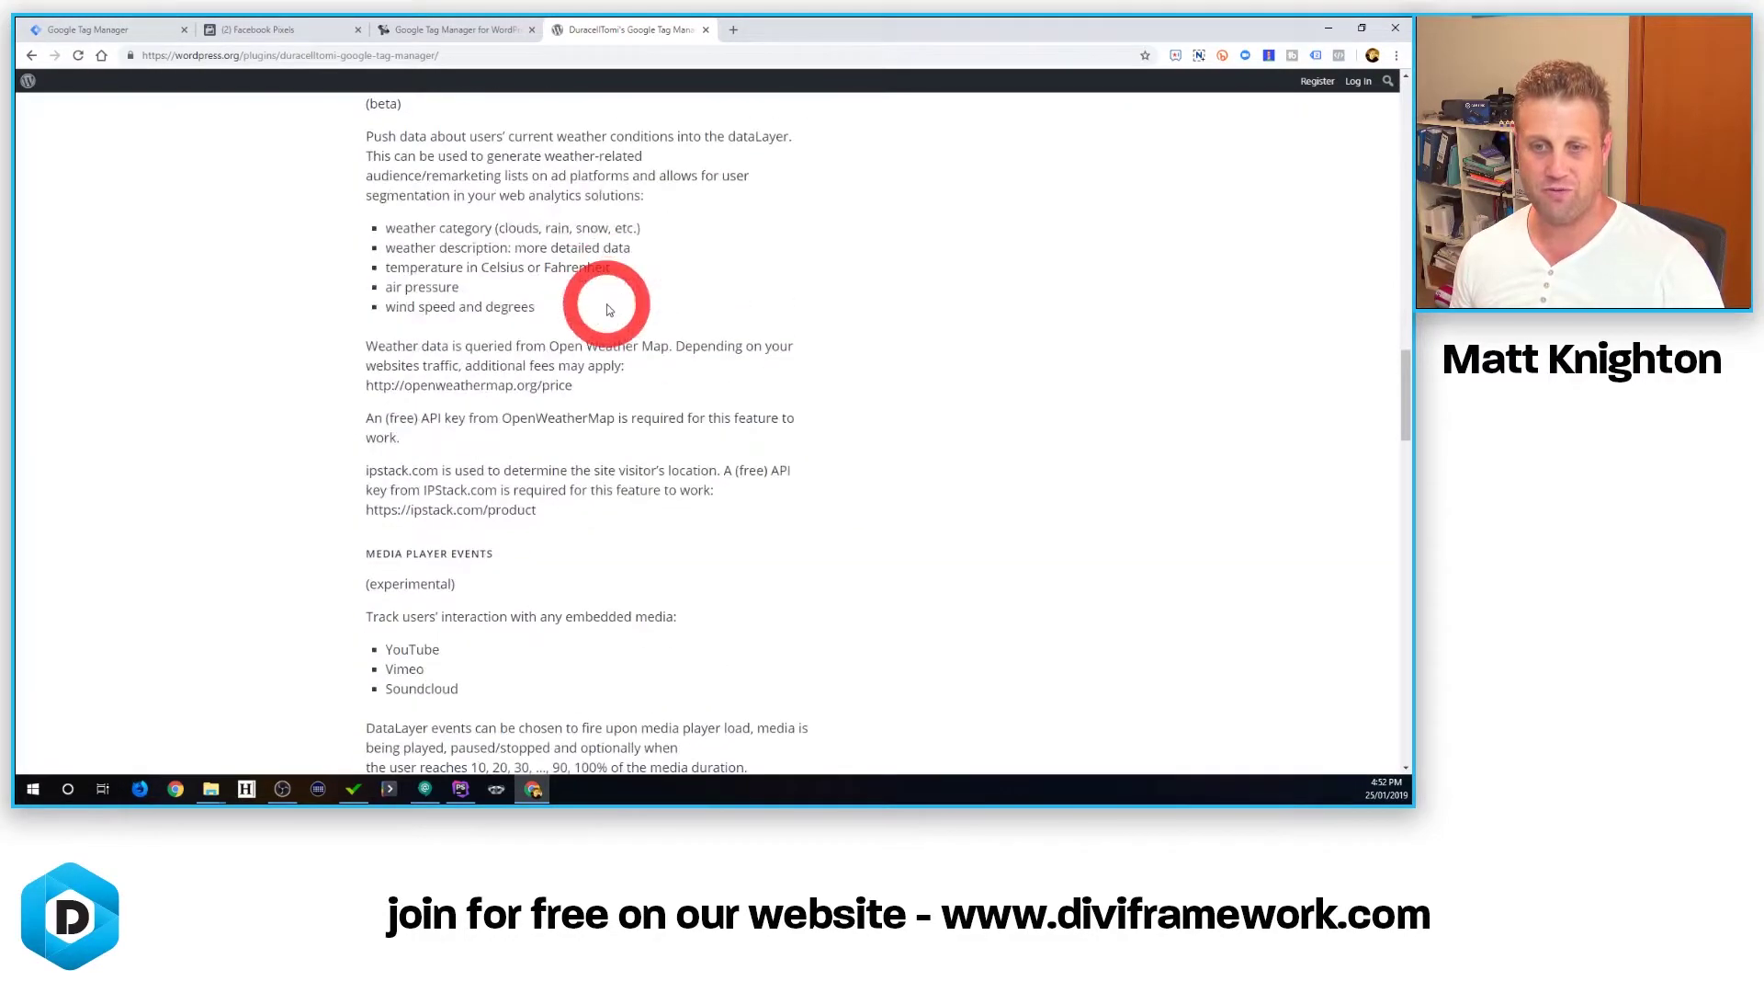
pyautogui.scroll(-10, 606, 310)
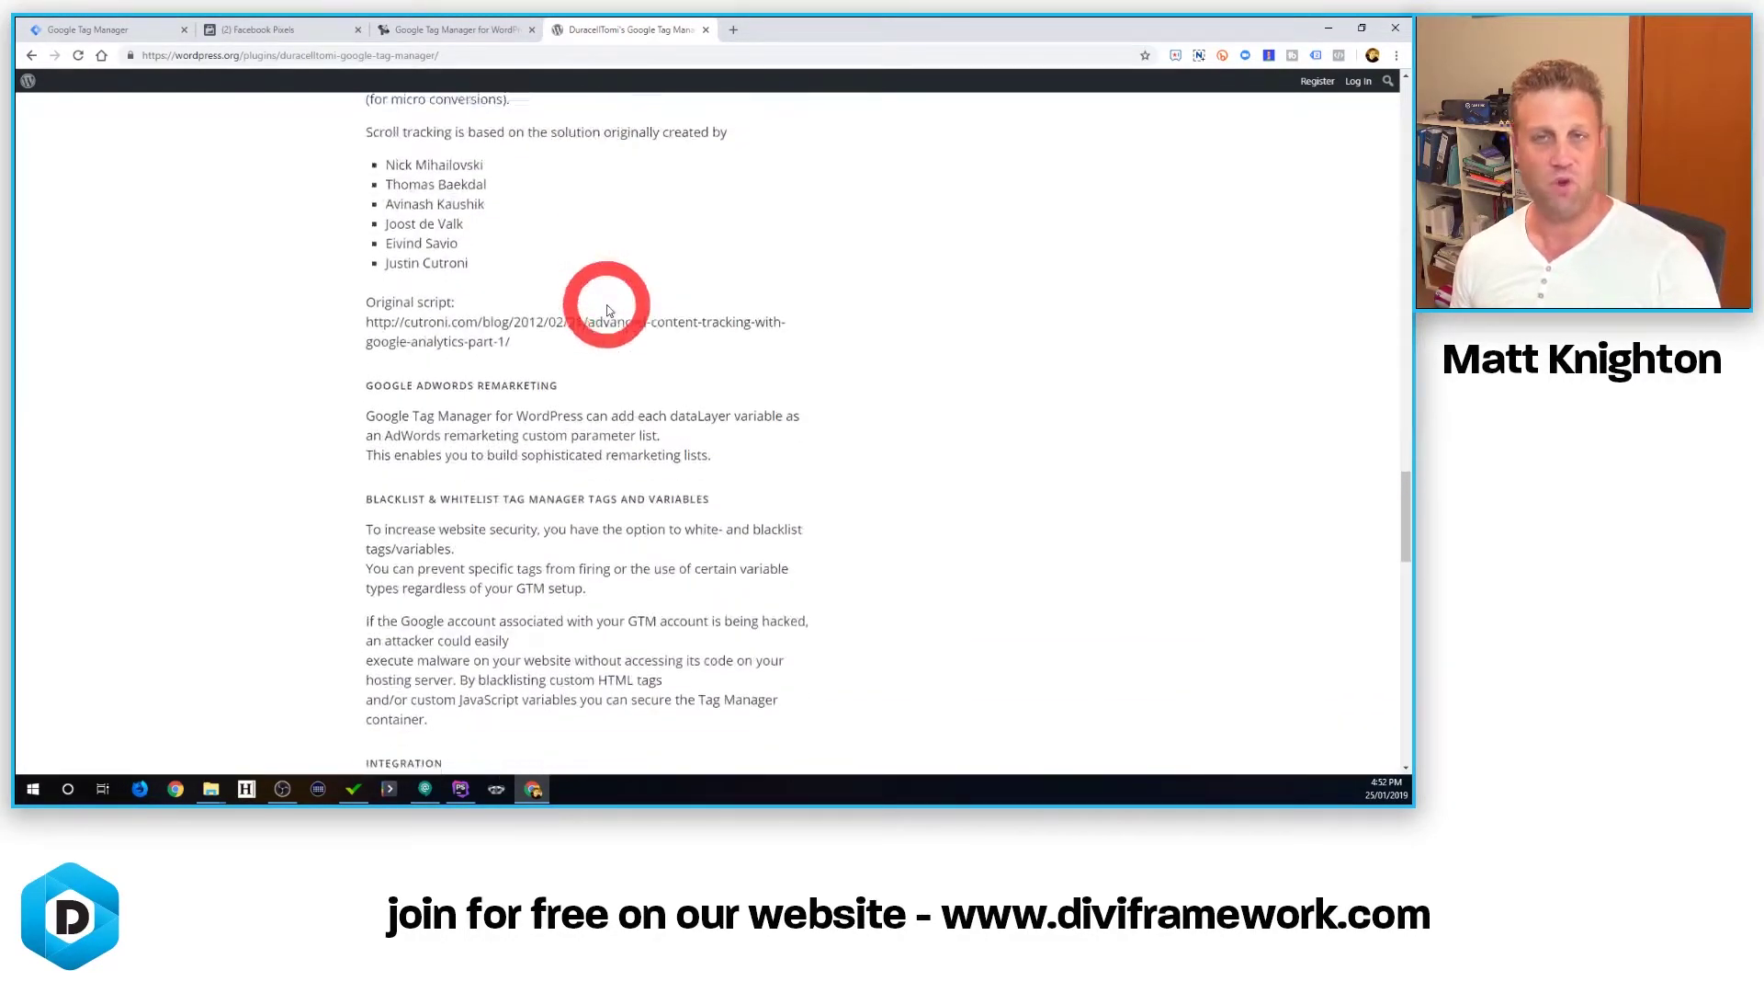
pyautogui.scroll(-10, 606, 303)
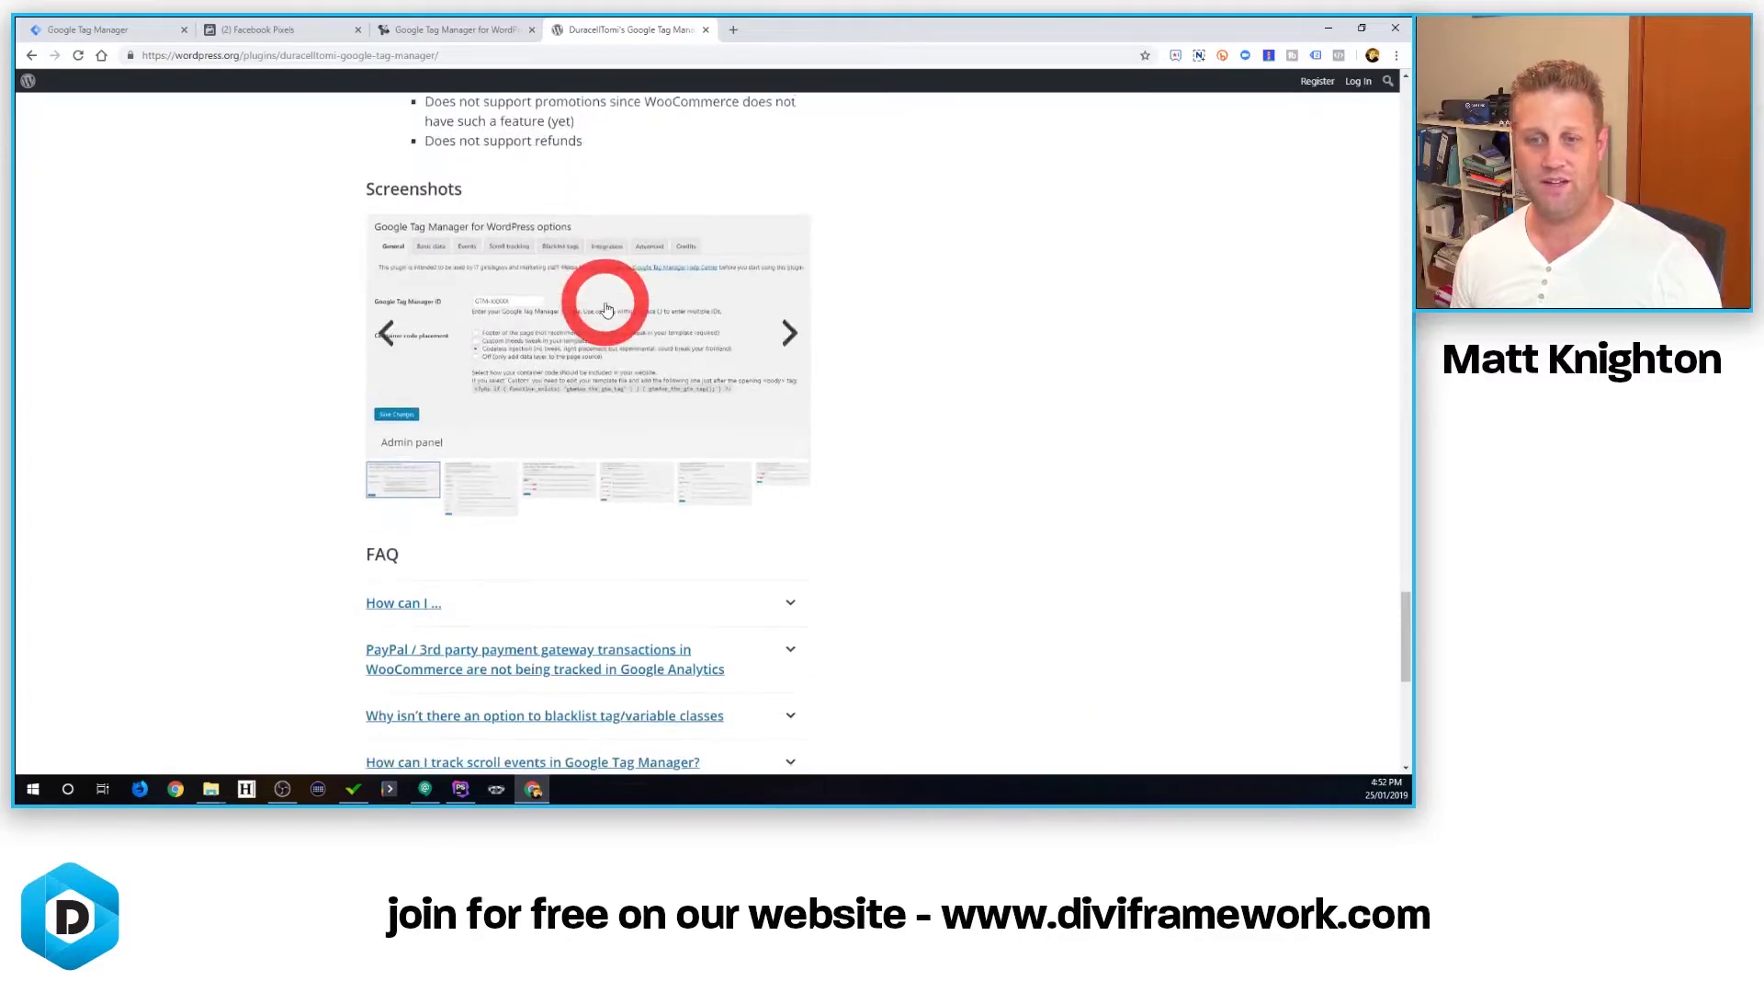
pyautogui.scroll(20, 607, 303)
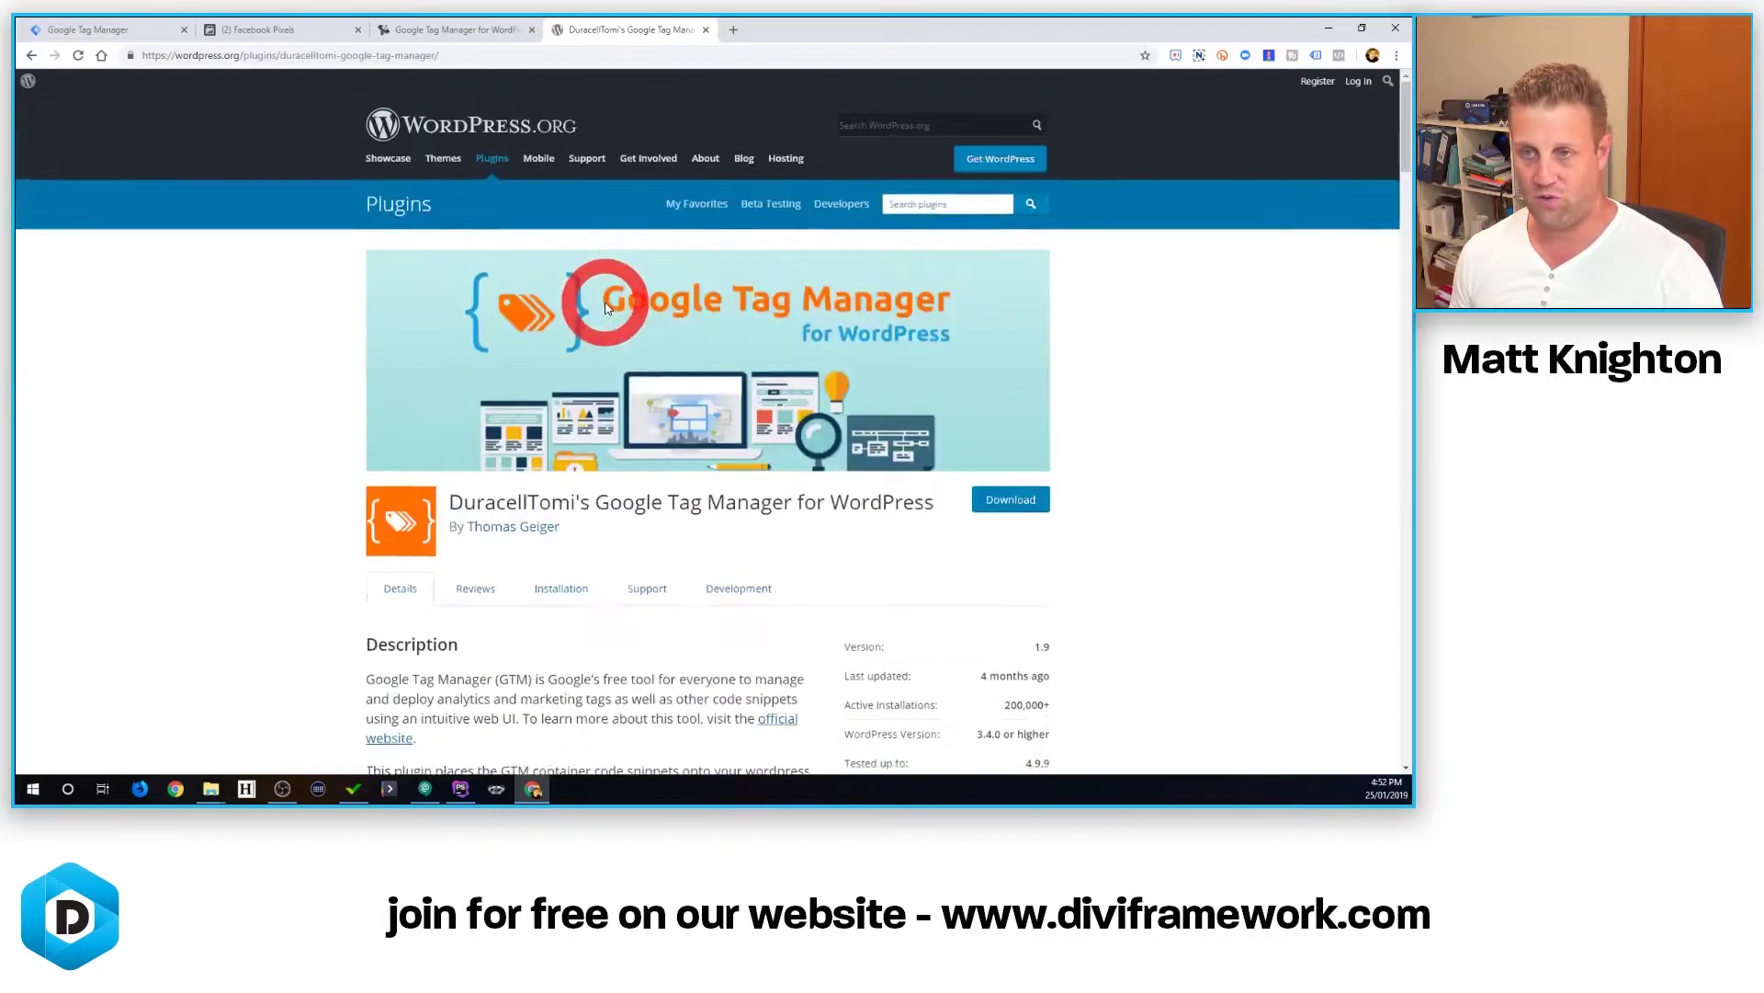
# Return to the Google Tag Manager container and create a new trigger of the Page View type.
pyautogui.click(426, 35)
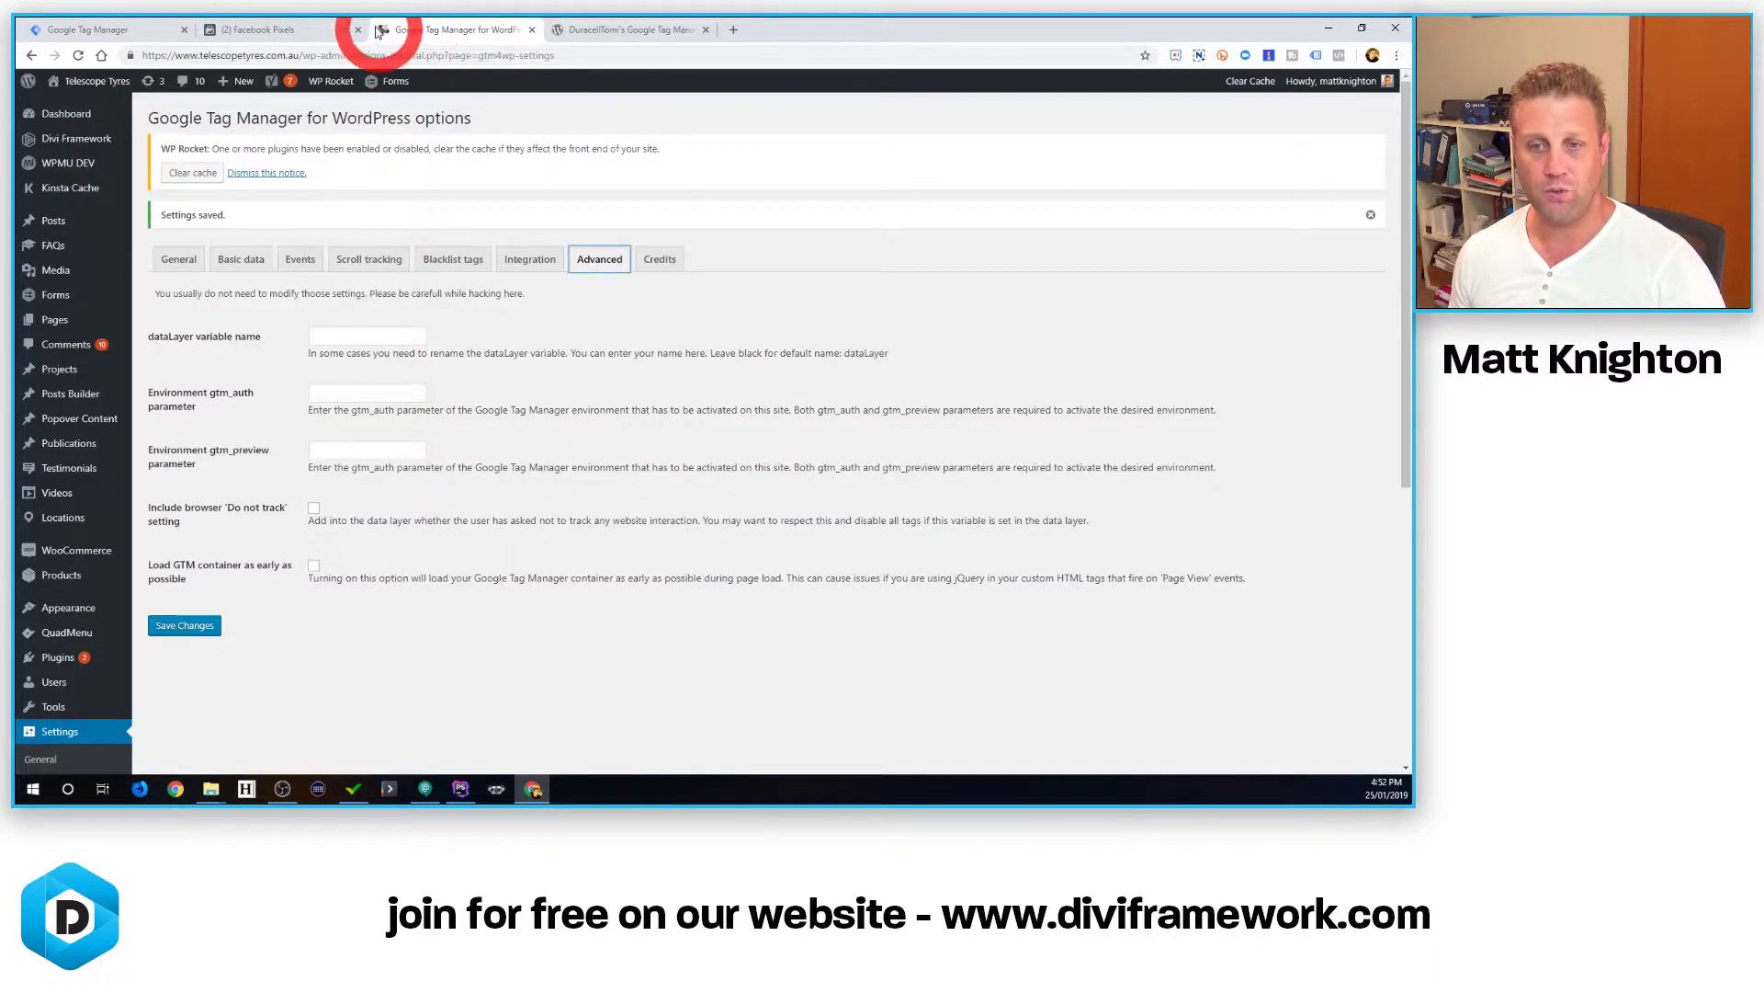
pyautogui.click(87, 29)
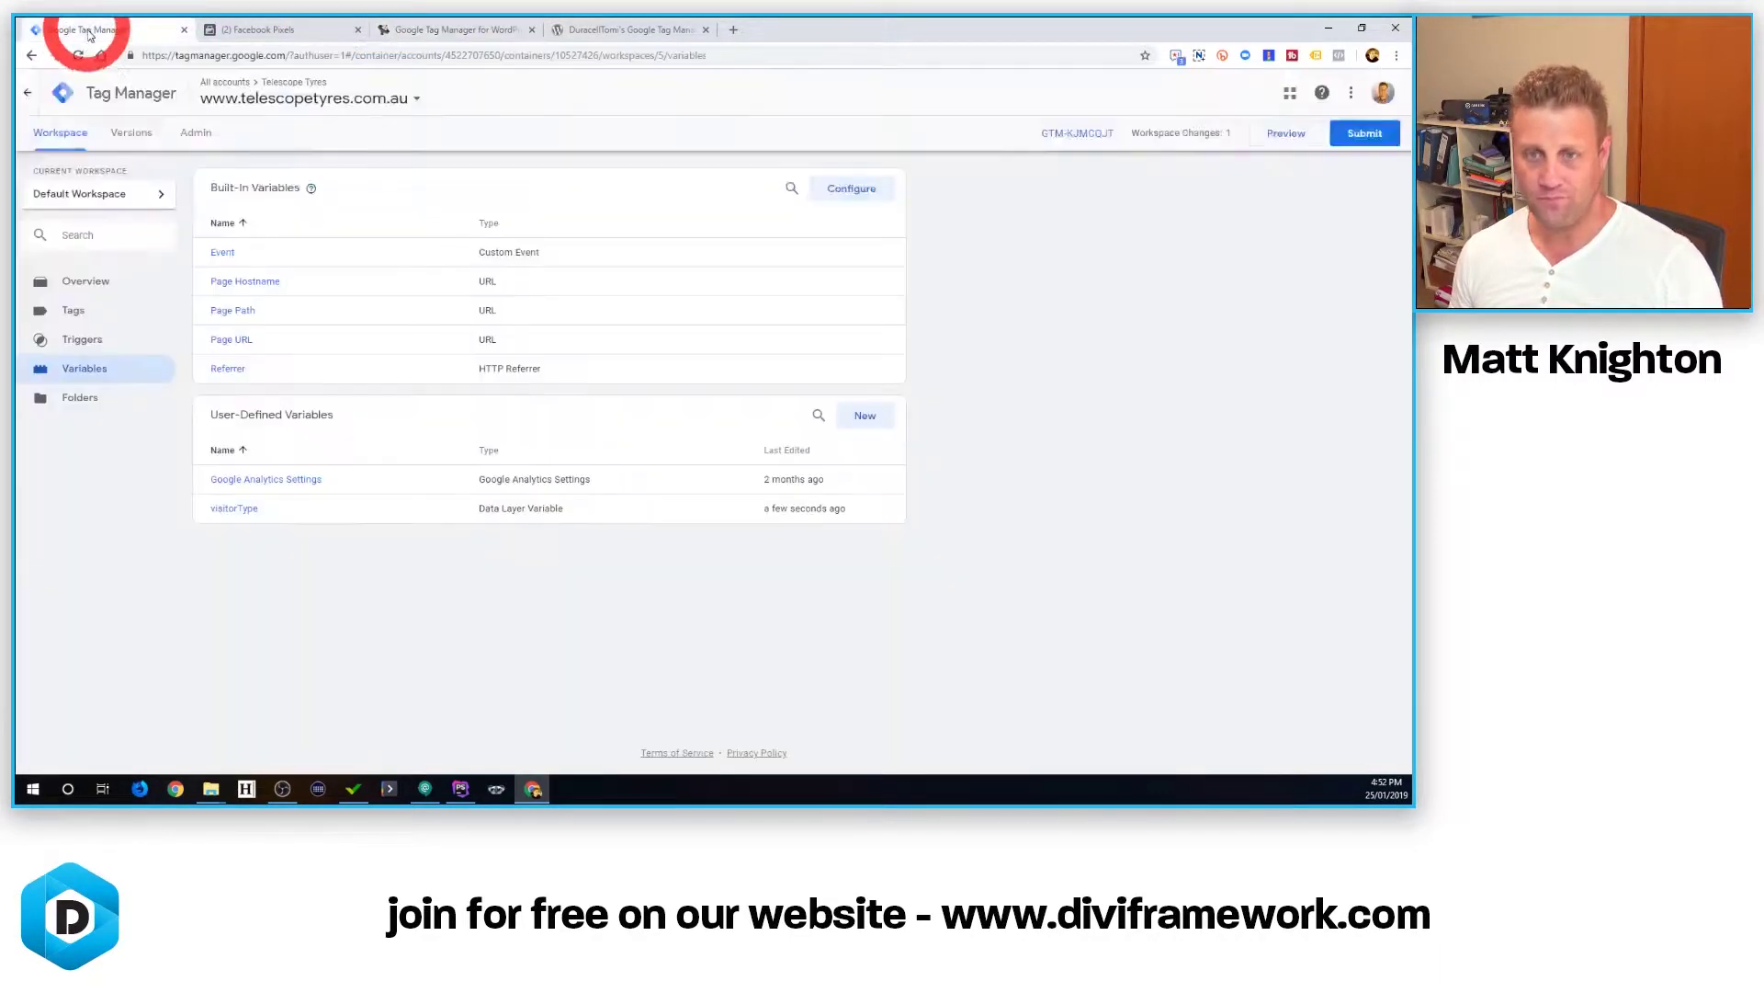
pyautogui.click(81, 349)
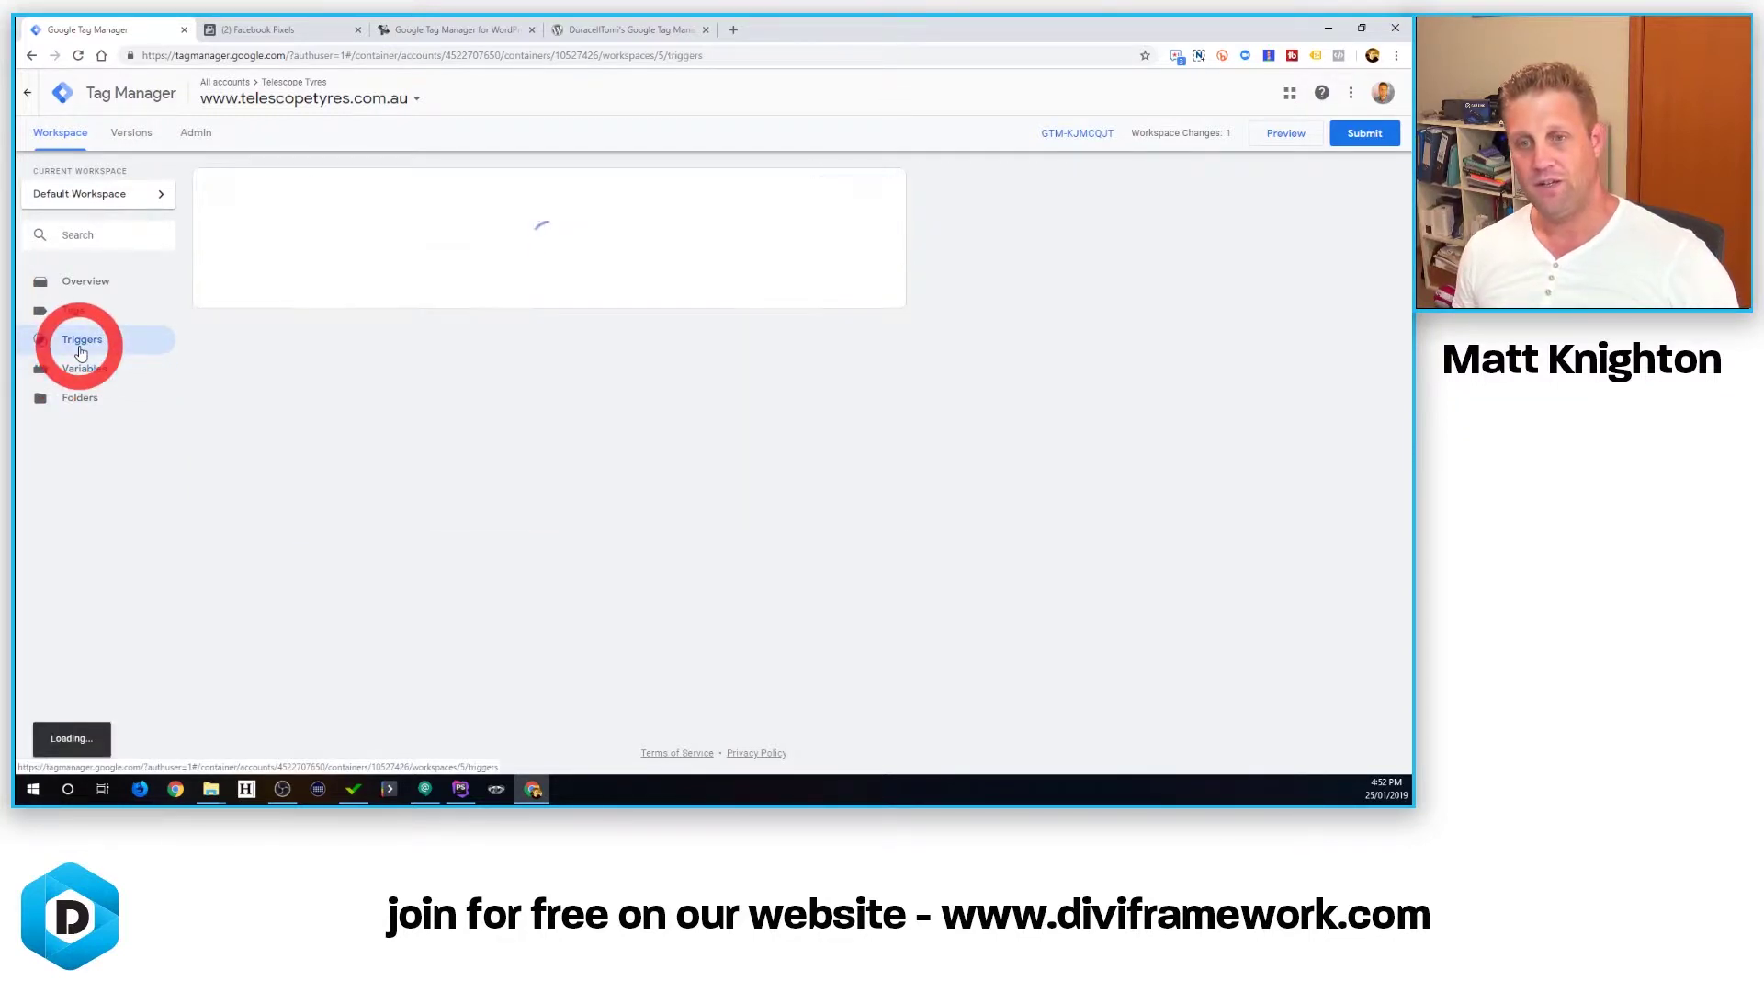
pyautogui.click(893, 258)
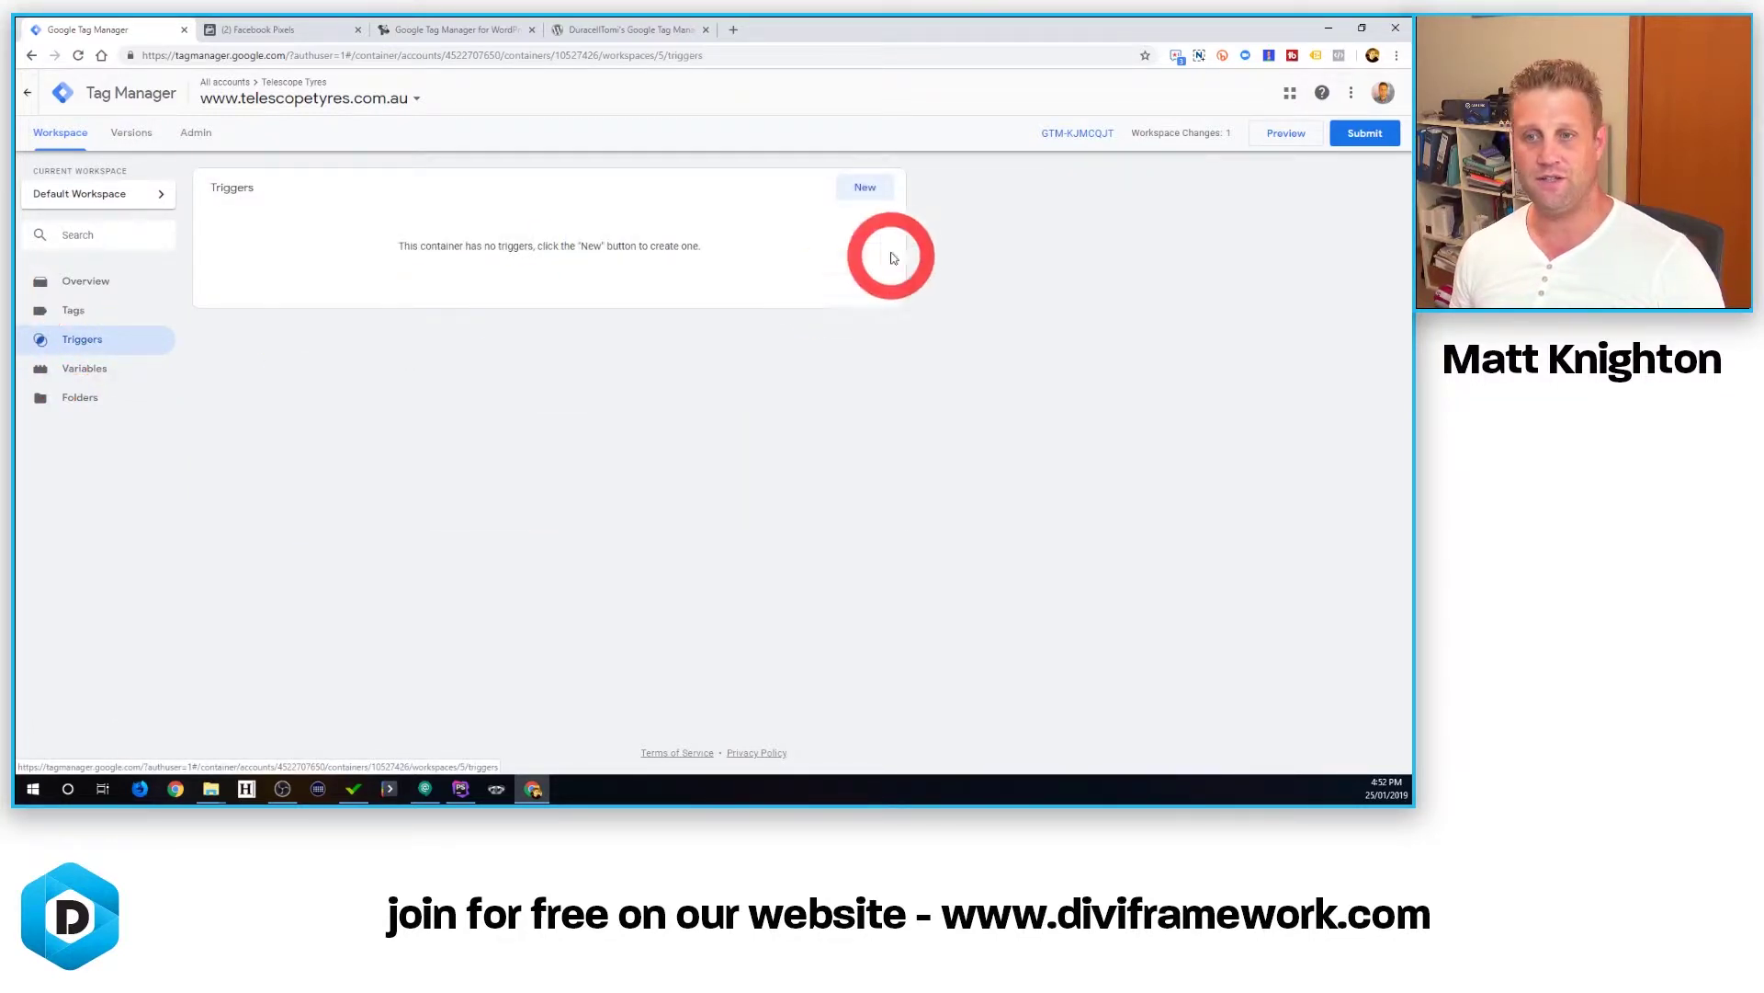
pyautogui.click(886, 190)
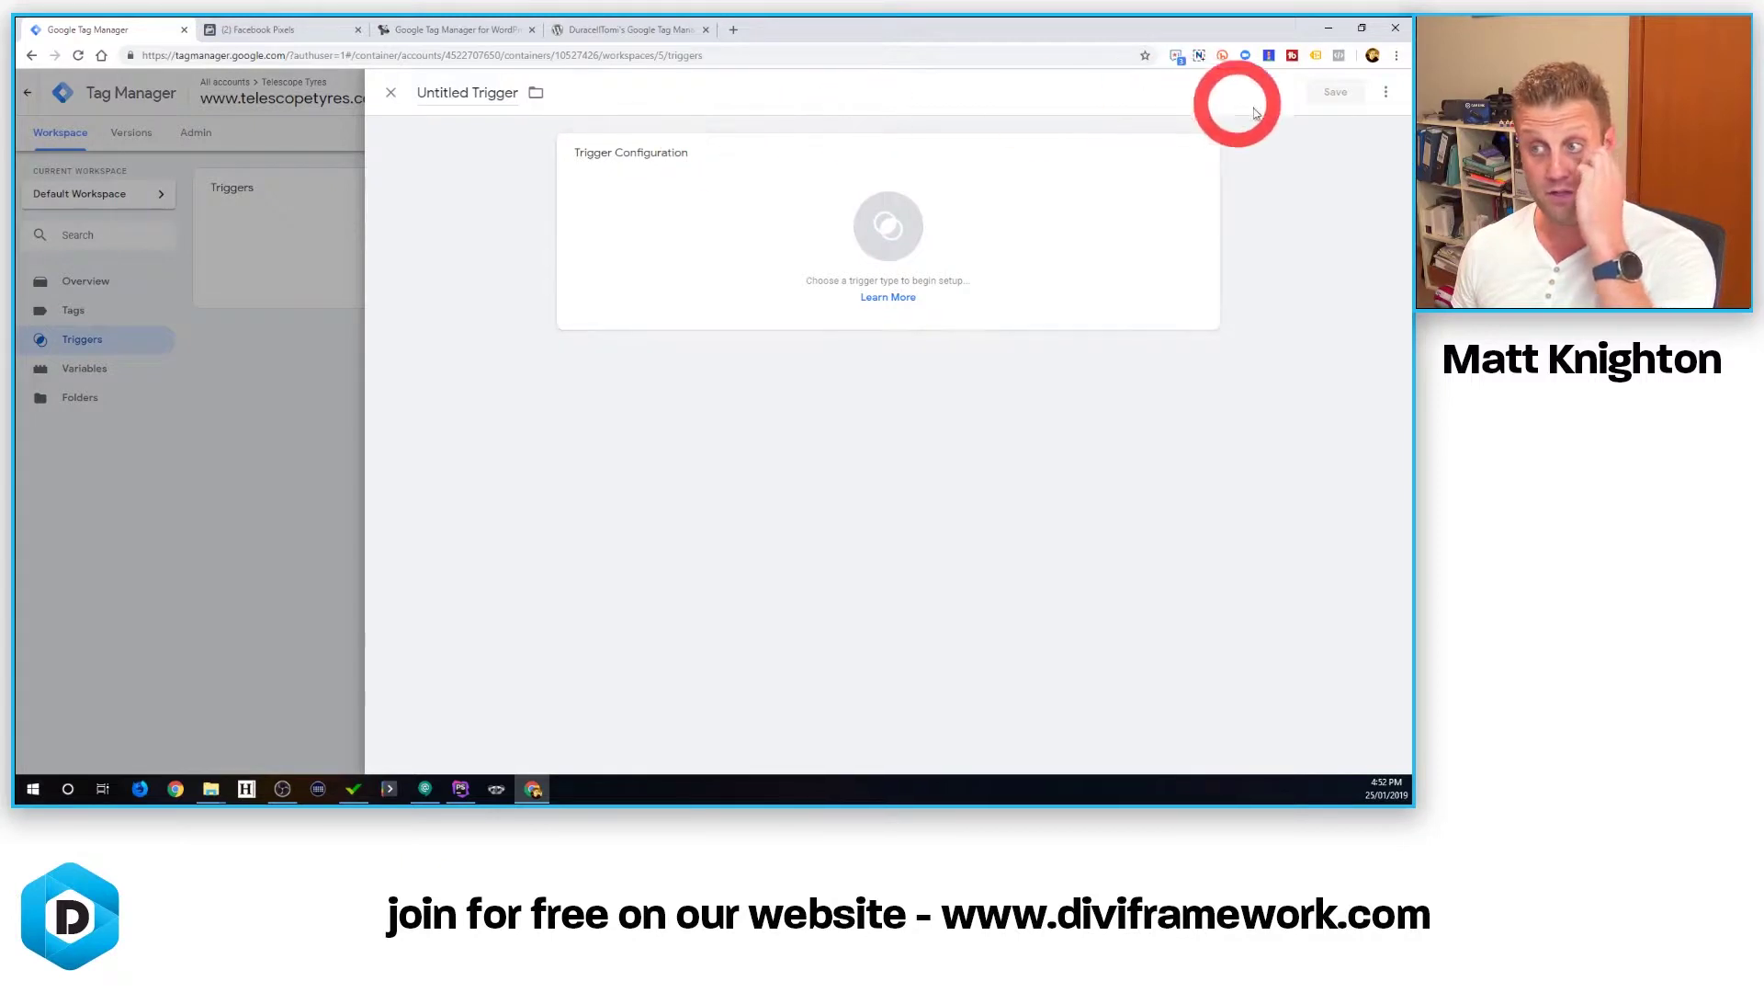
pyautogui.click(891, 224)
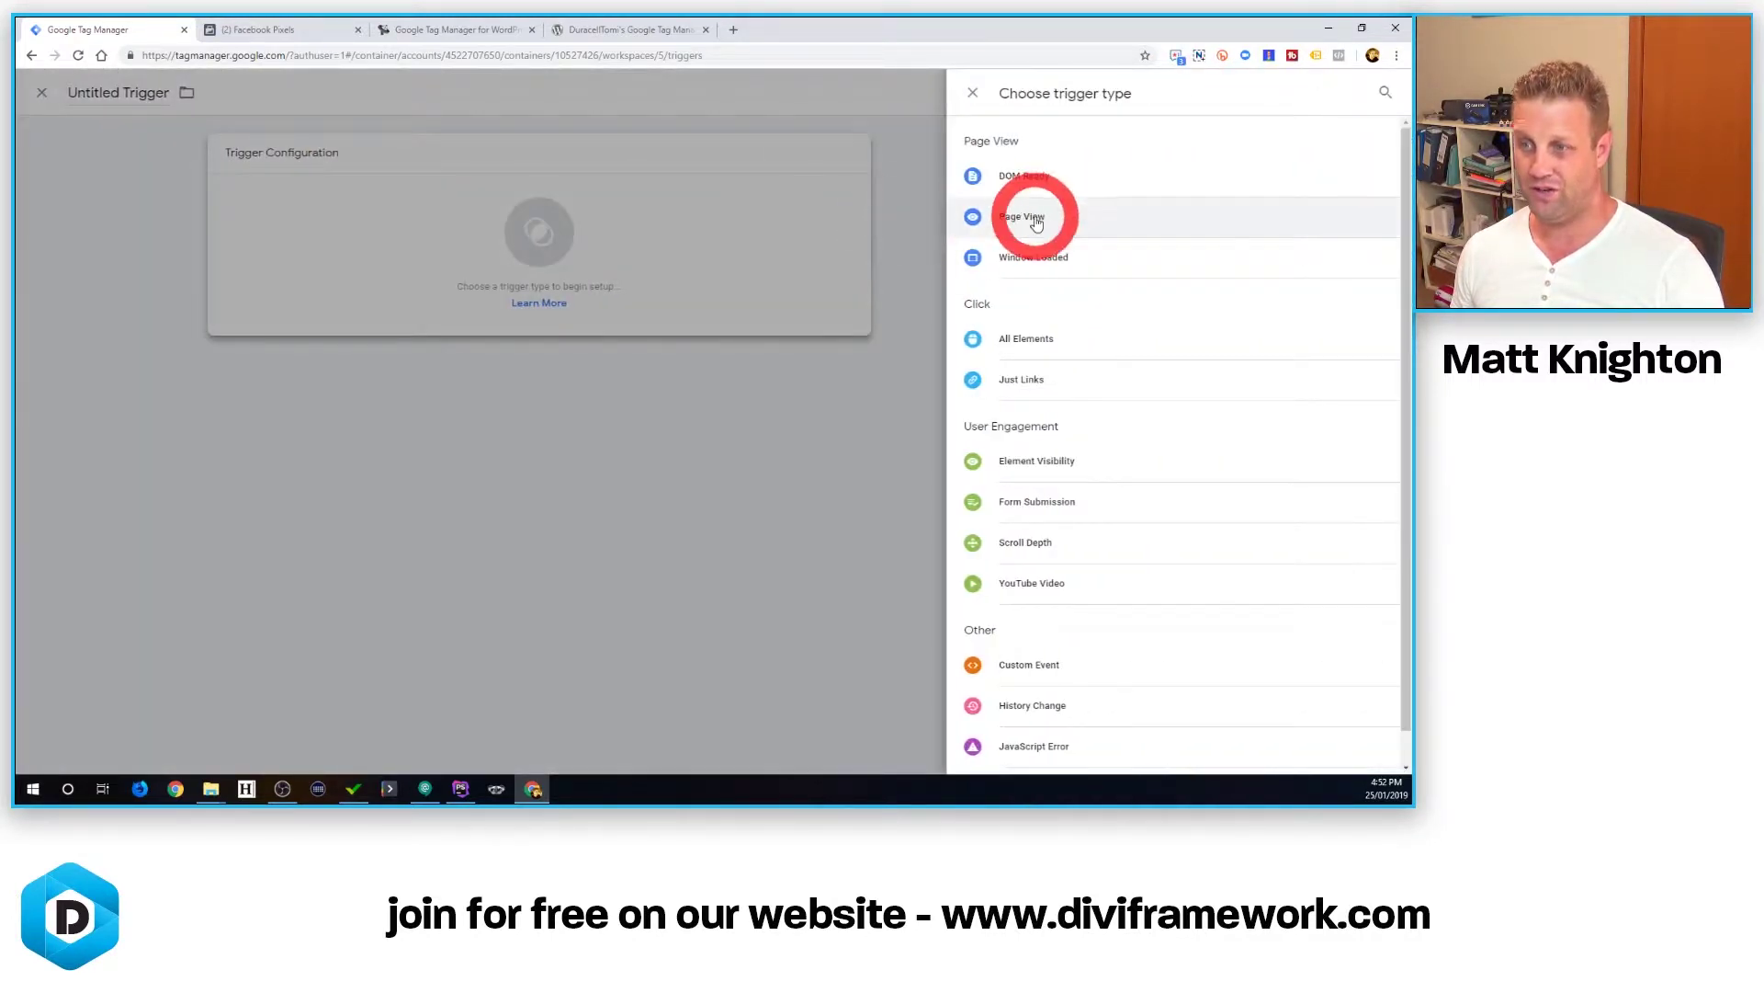
pyautogui.click(1048, 217)
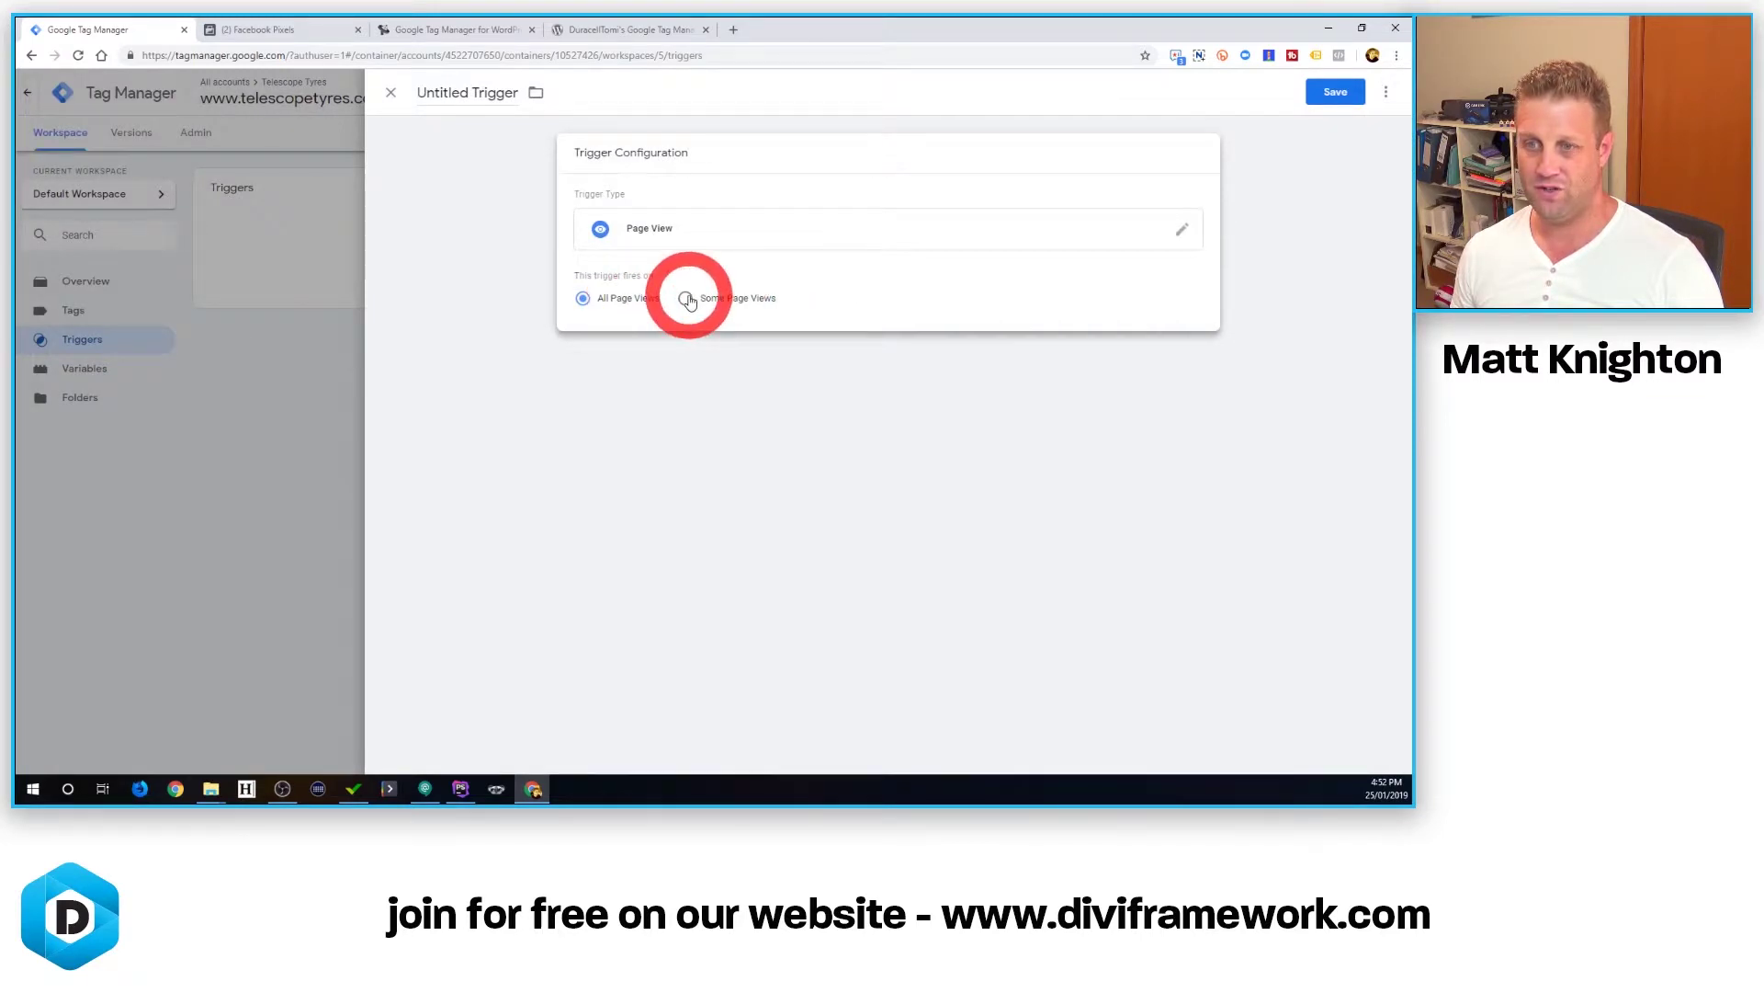
# Limit the trigger to some page views, with the condition that visitorType contains administrator.
pyautogui.click(687, 299)
pyautogui.click(659, 355)
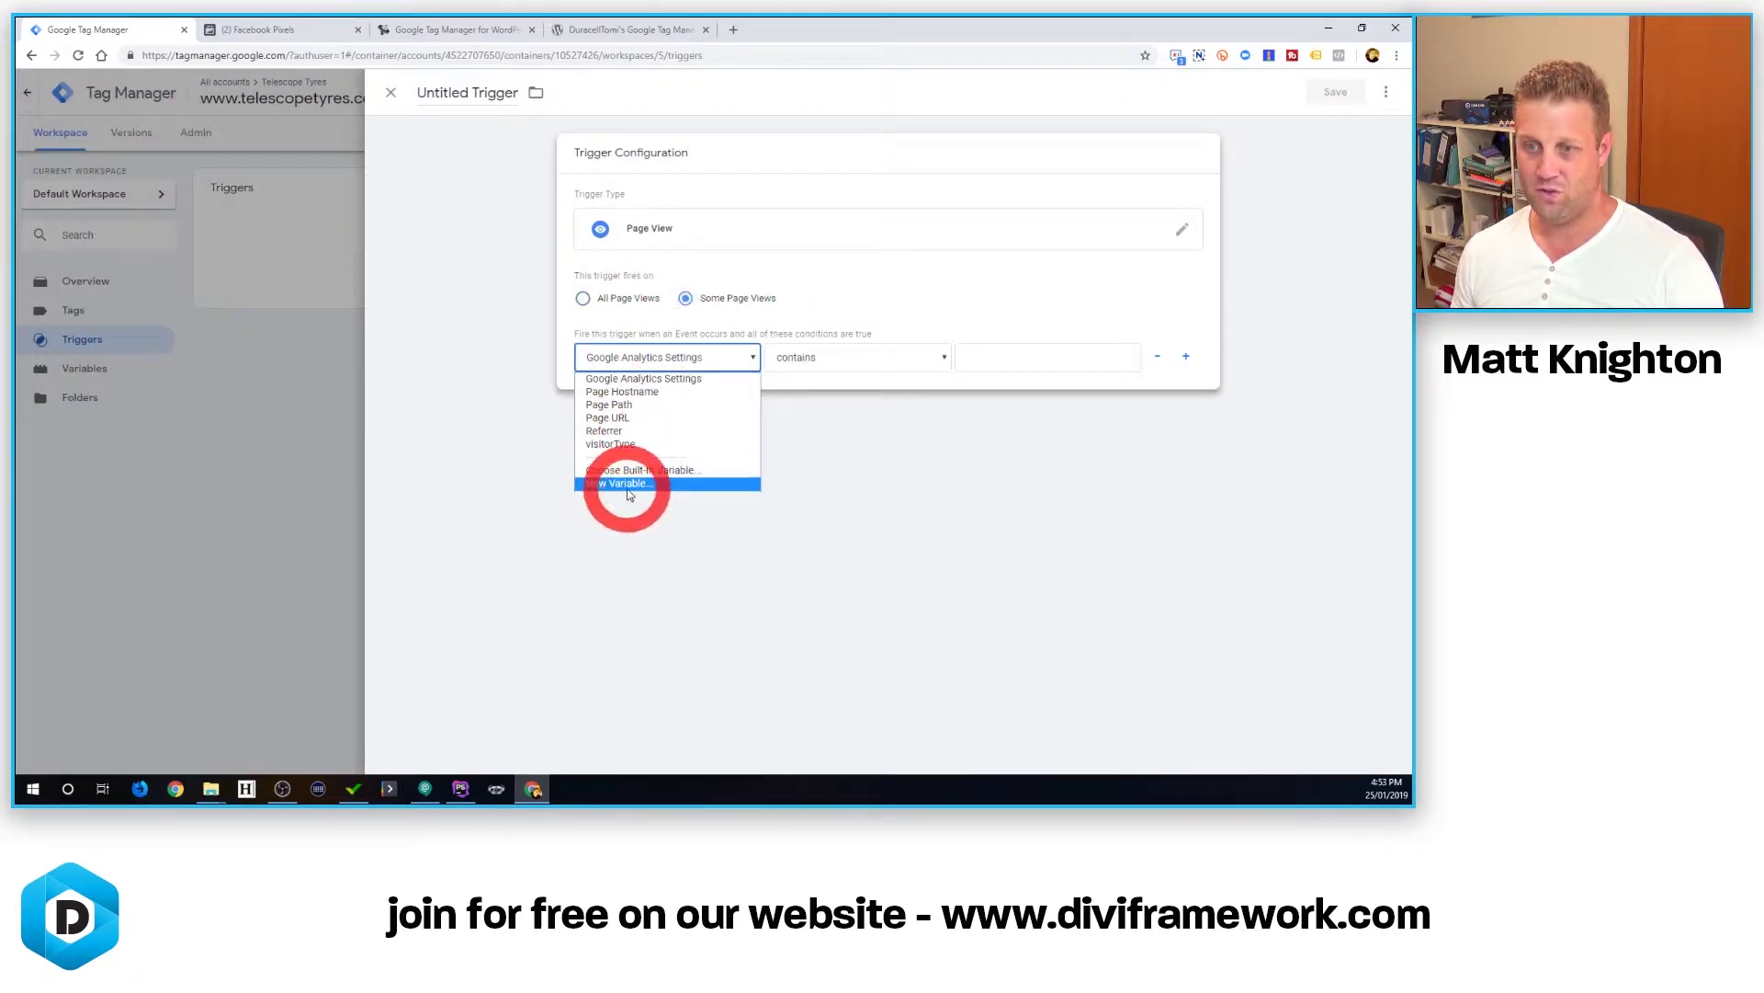
pyautogui.click(610, 444)
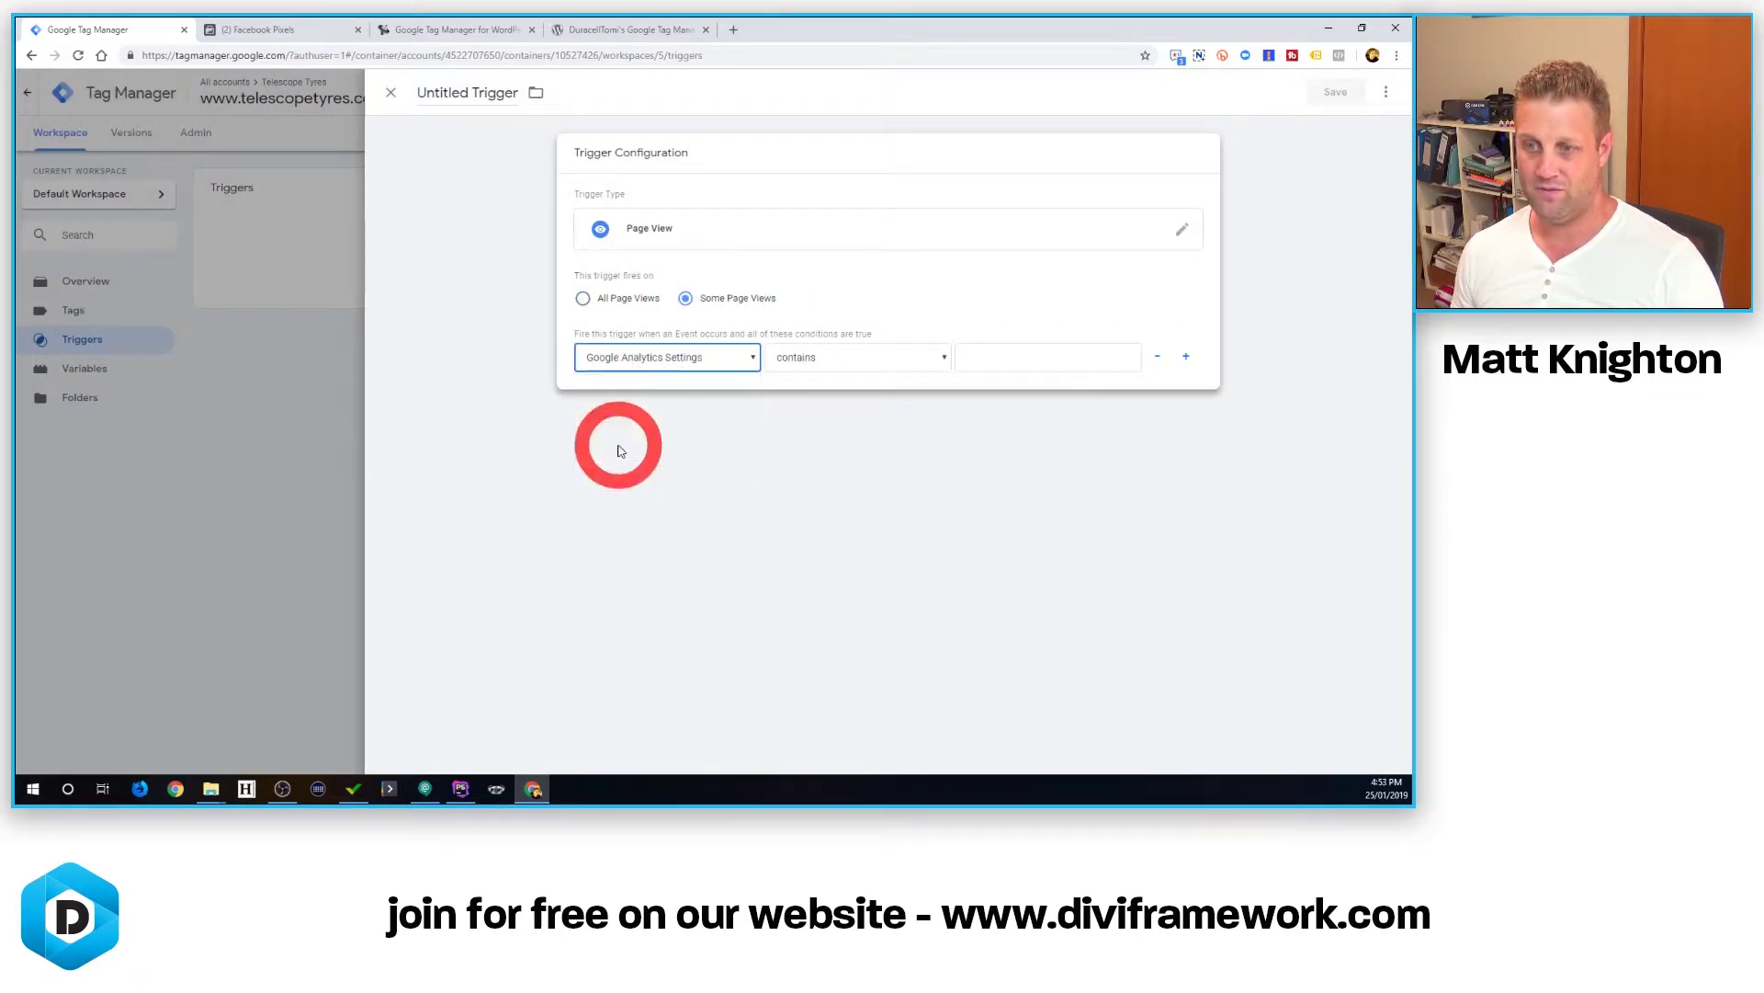
pyautogui.click(1006, 357)
pyautogui.write('administrator')
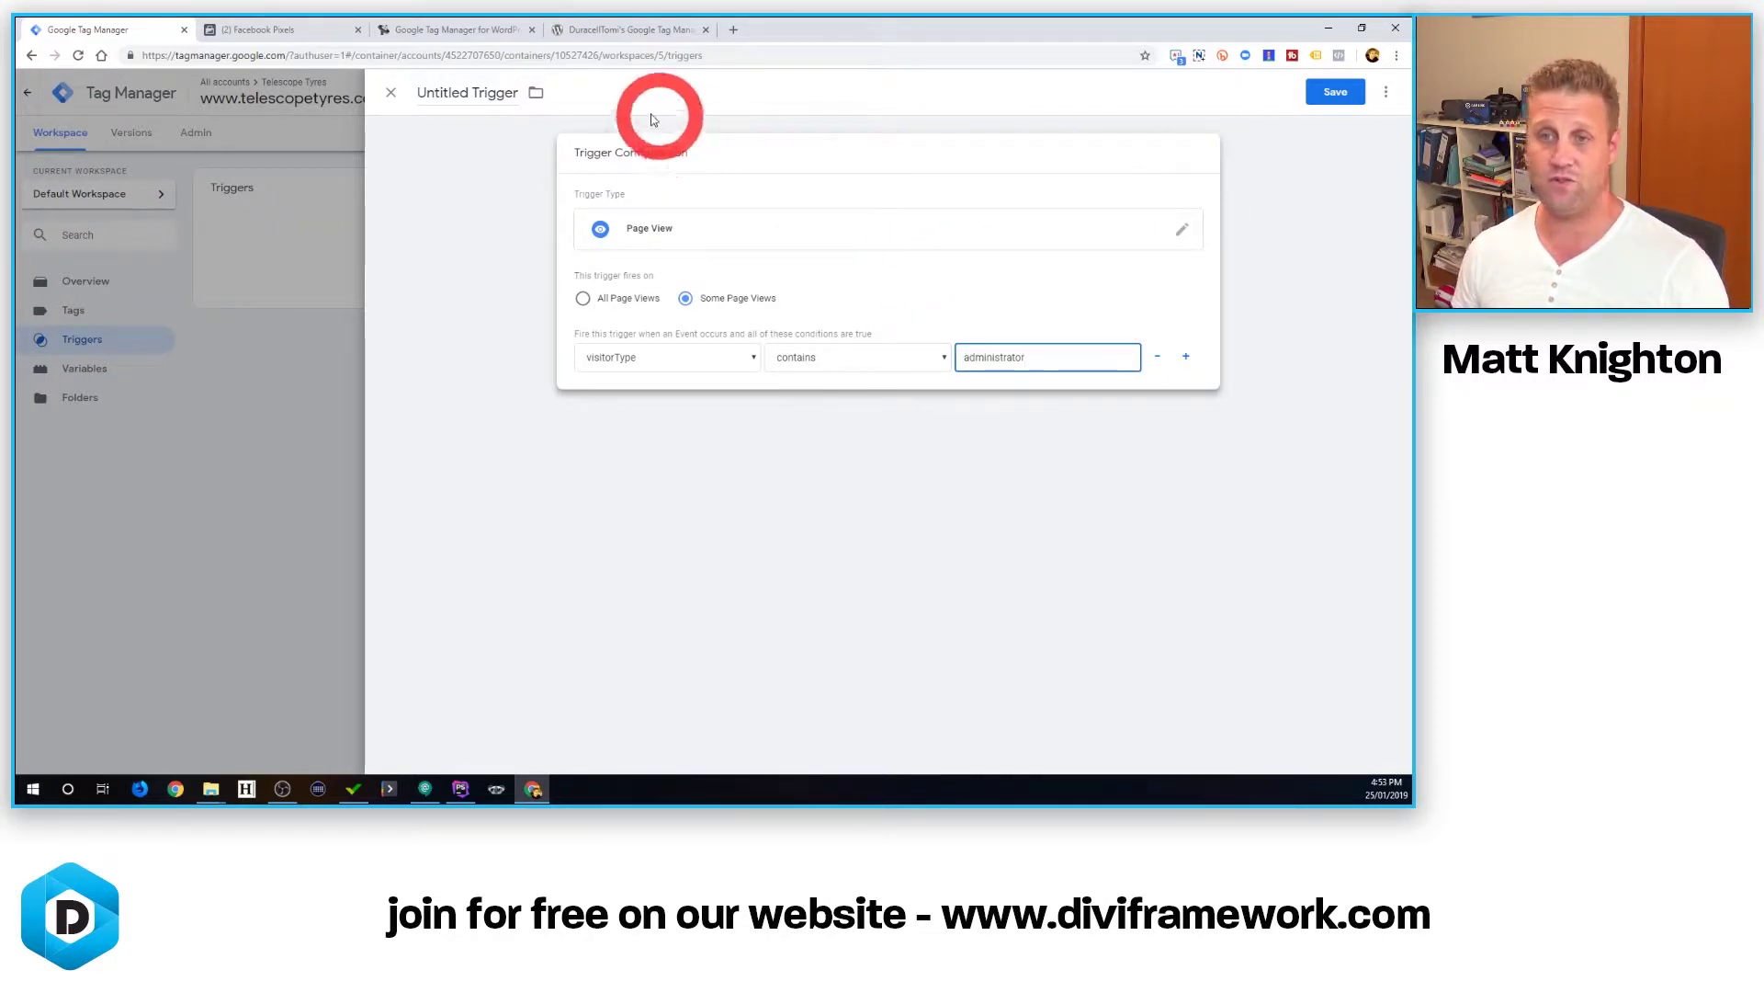
# Name the trigger Admin Page View and save it.
pyautogui.click(518, 94)
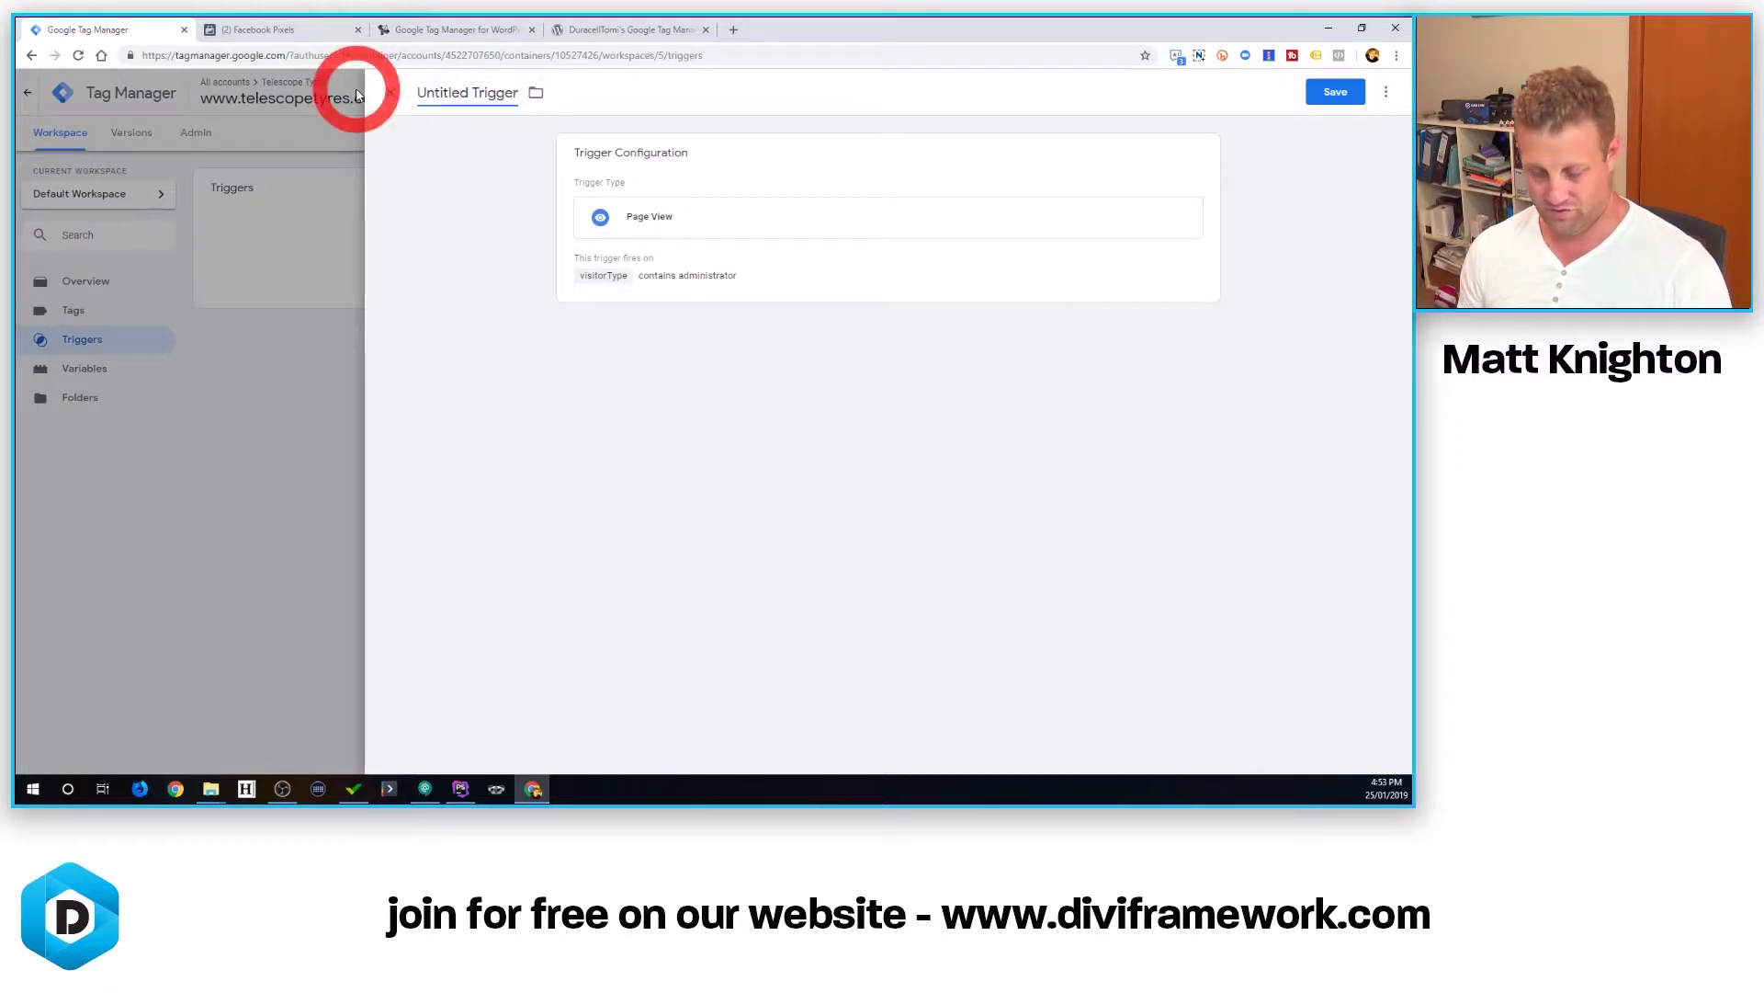
pyautogui.hotkey('ctrl', 'a')
pyautogui.write('Admi')
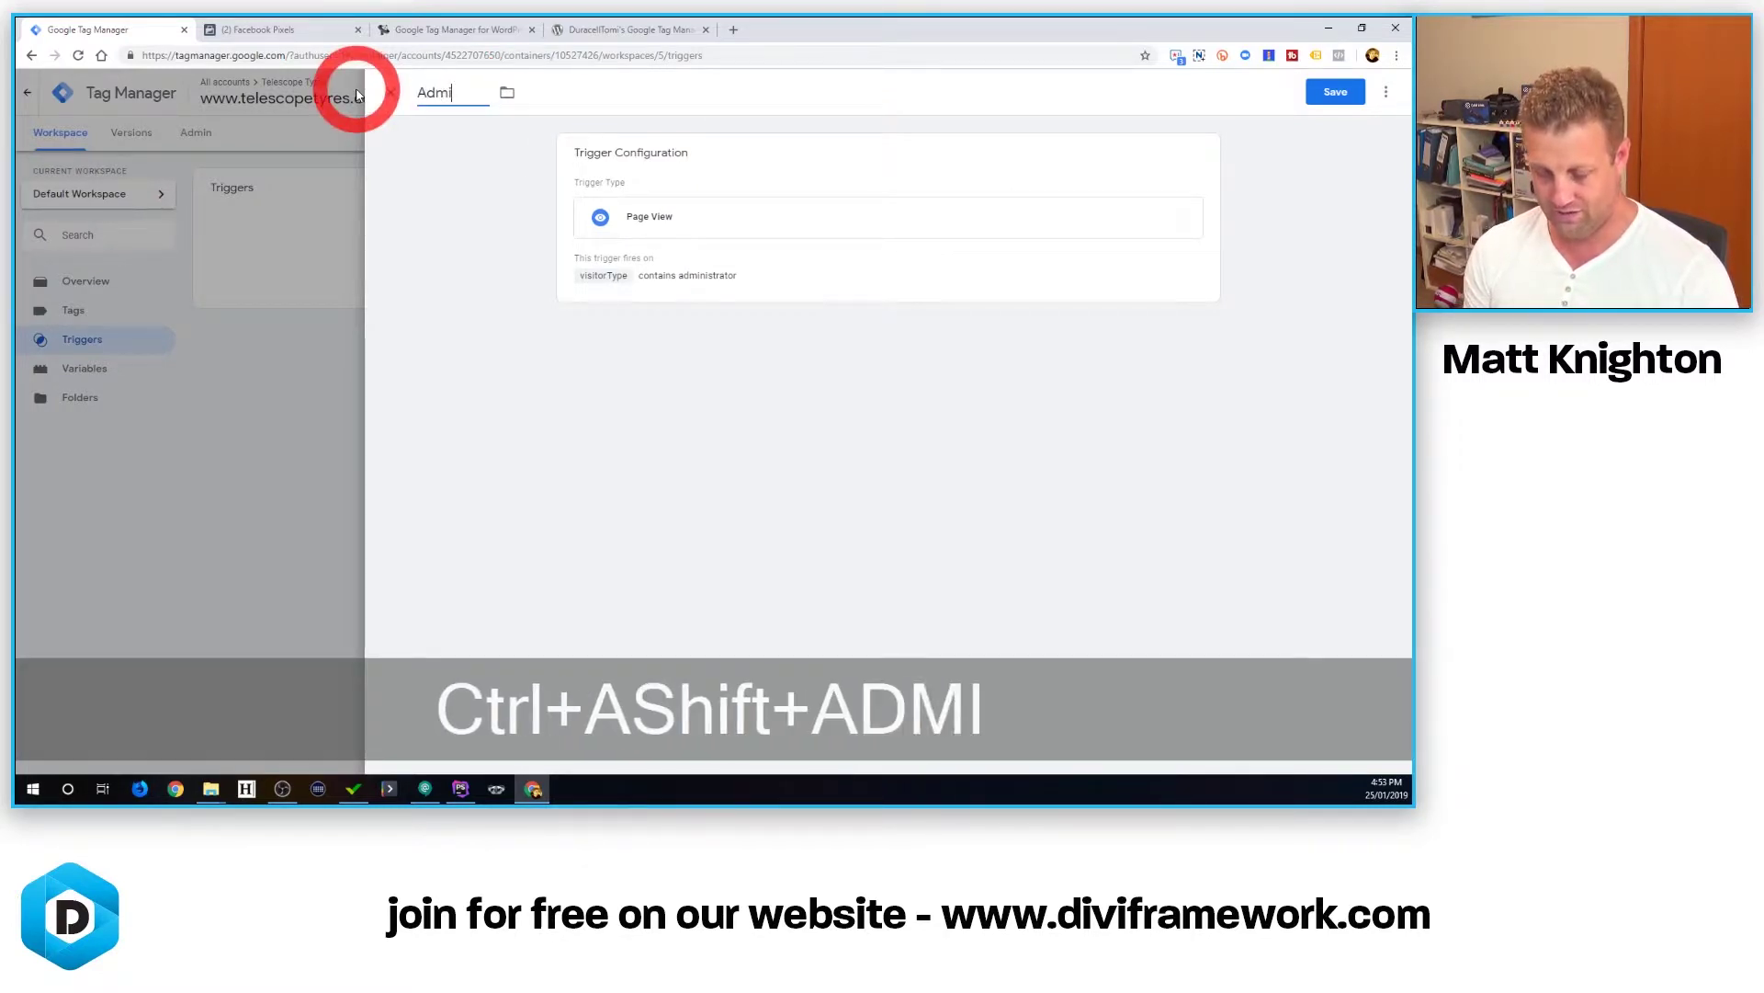
pyautogui.write('n Page View')
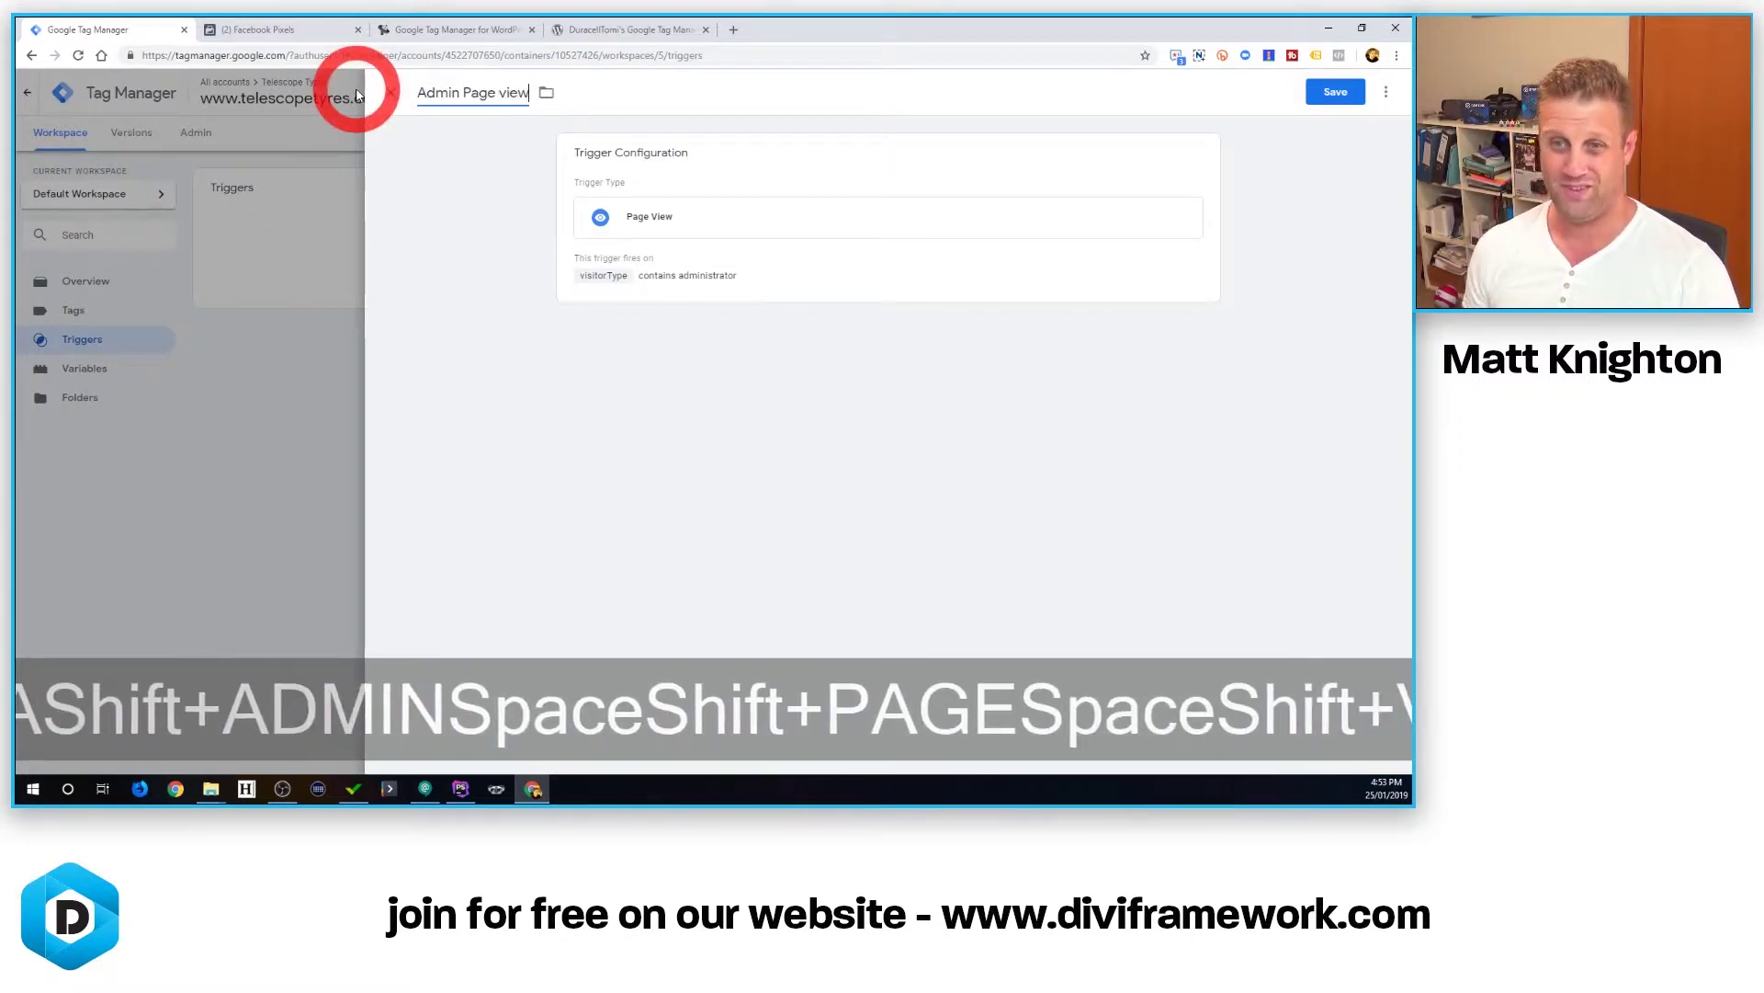
pyautogui.click(503, 97)
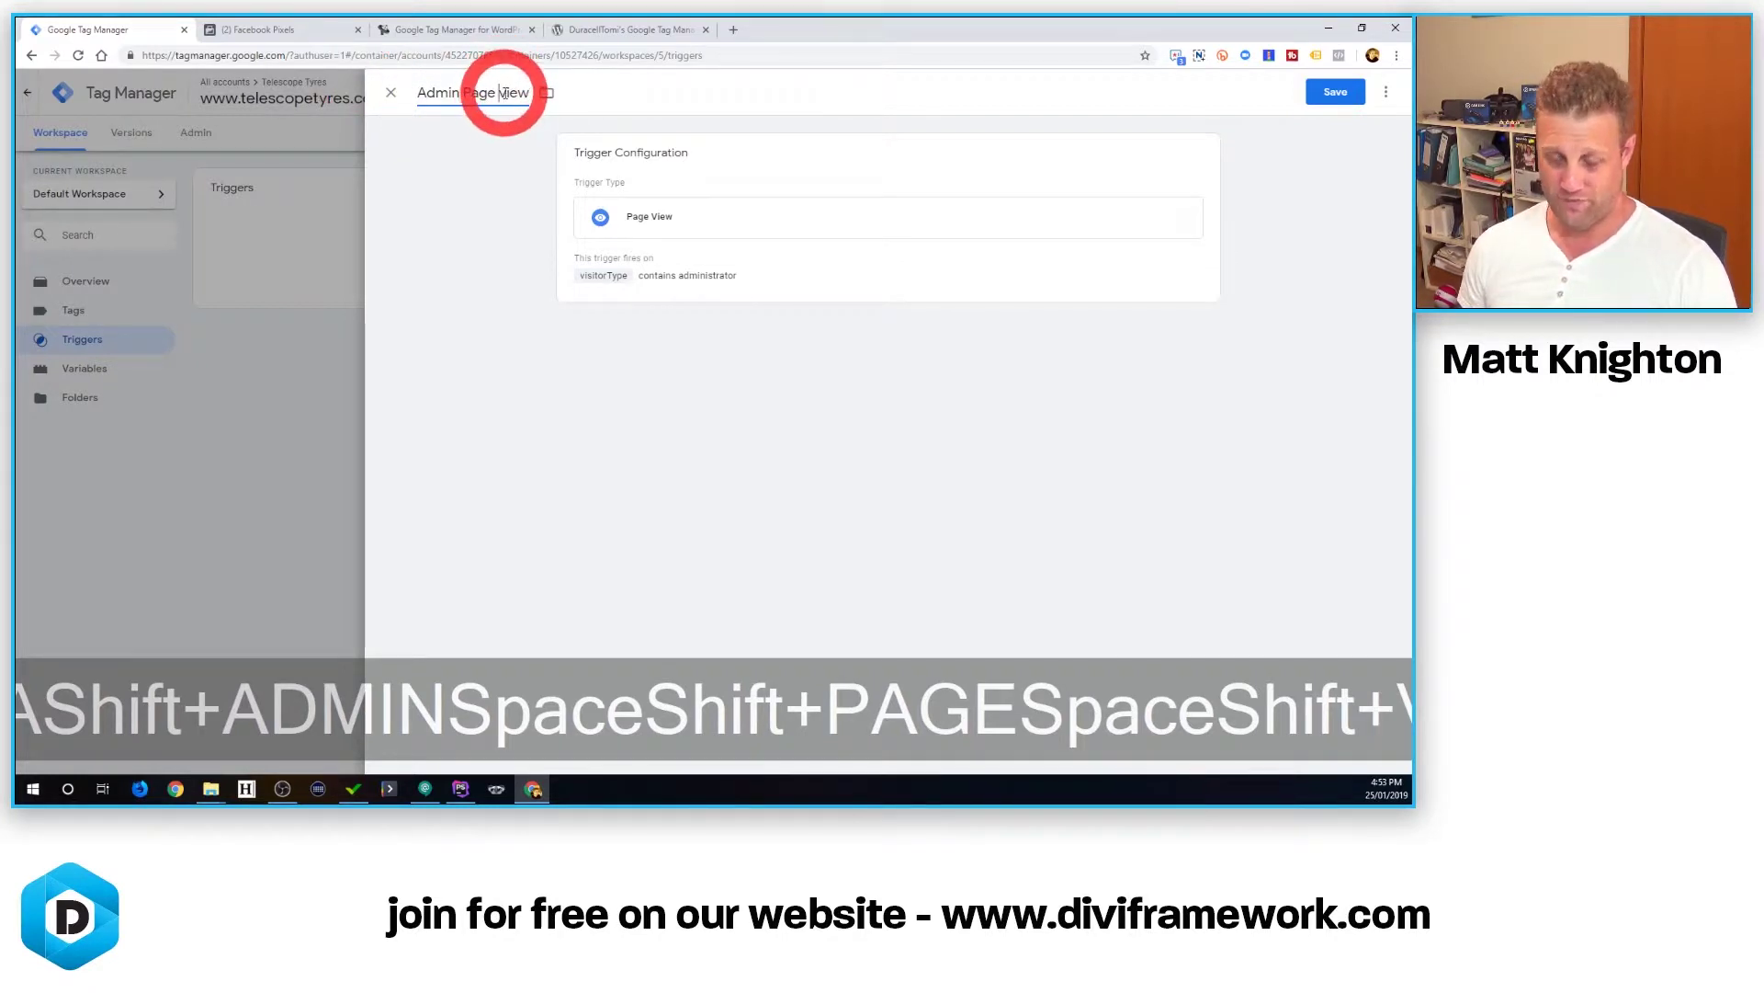
pyautogui.click(1332, 96)
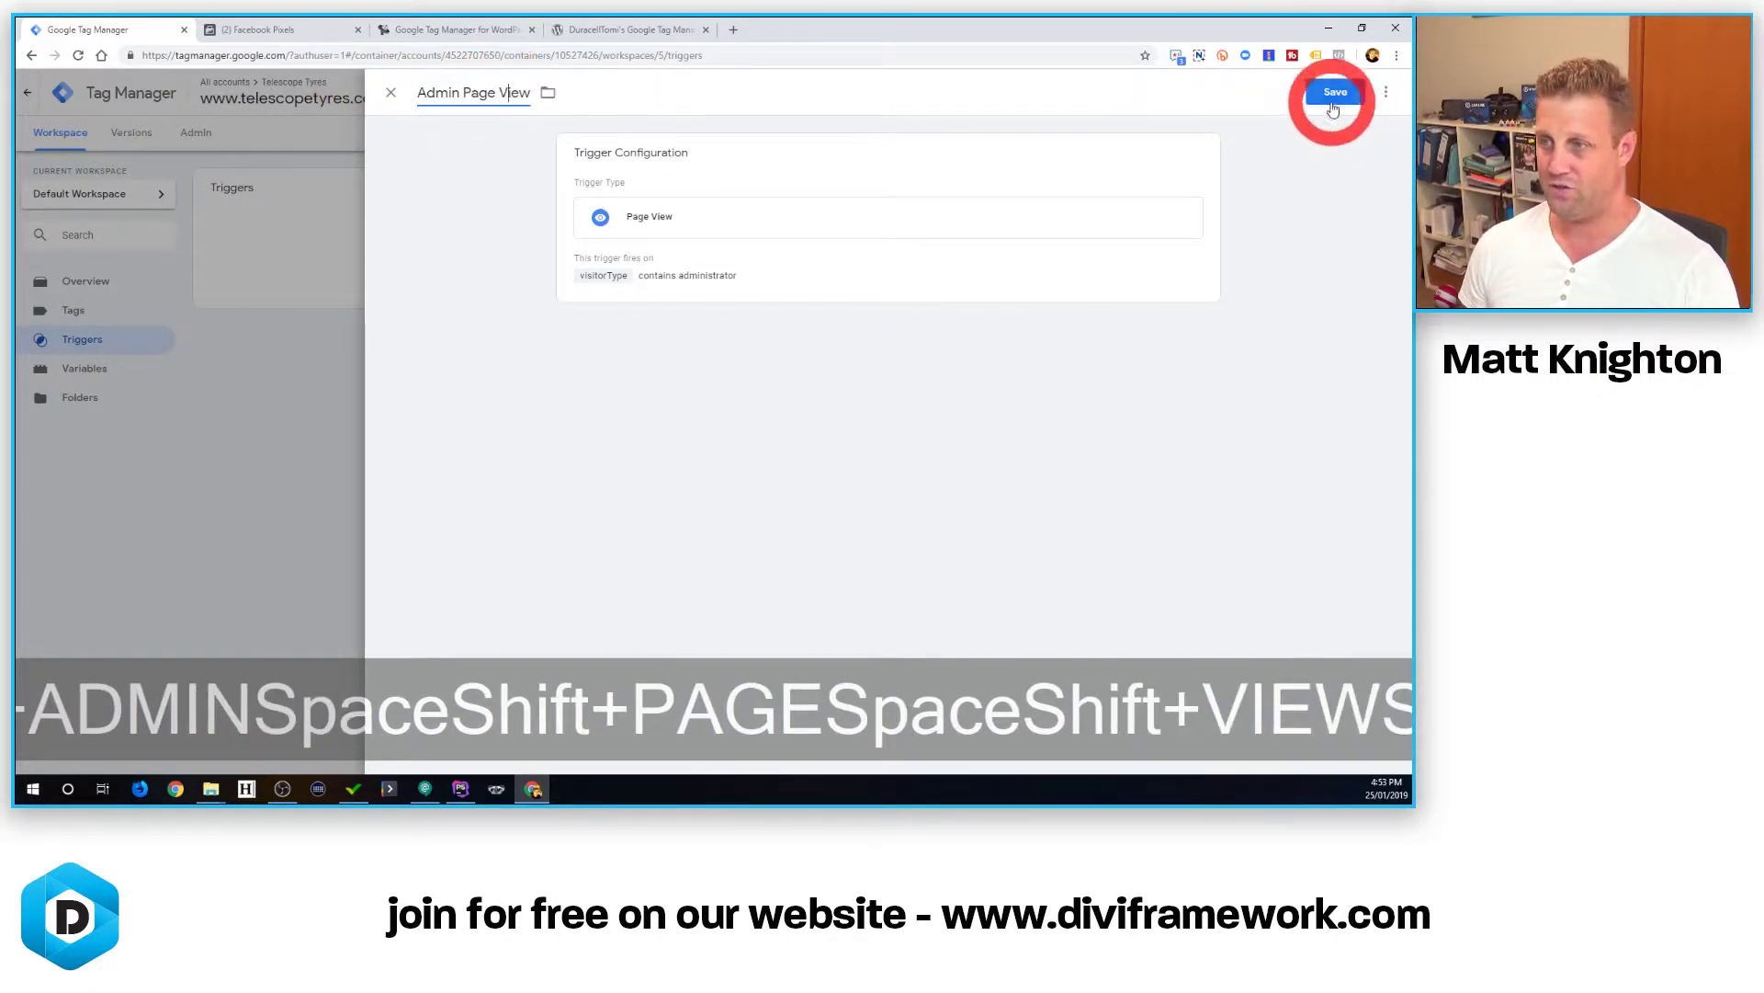
pyautogui.click(833, 494)
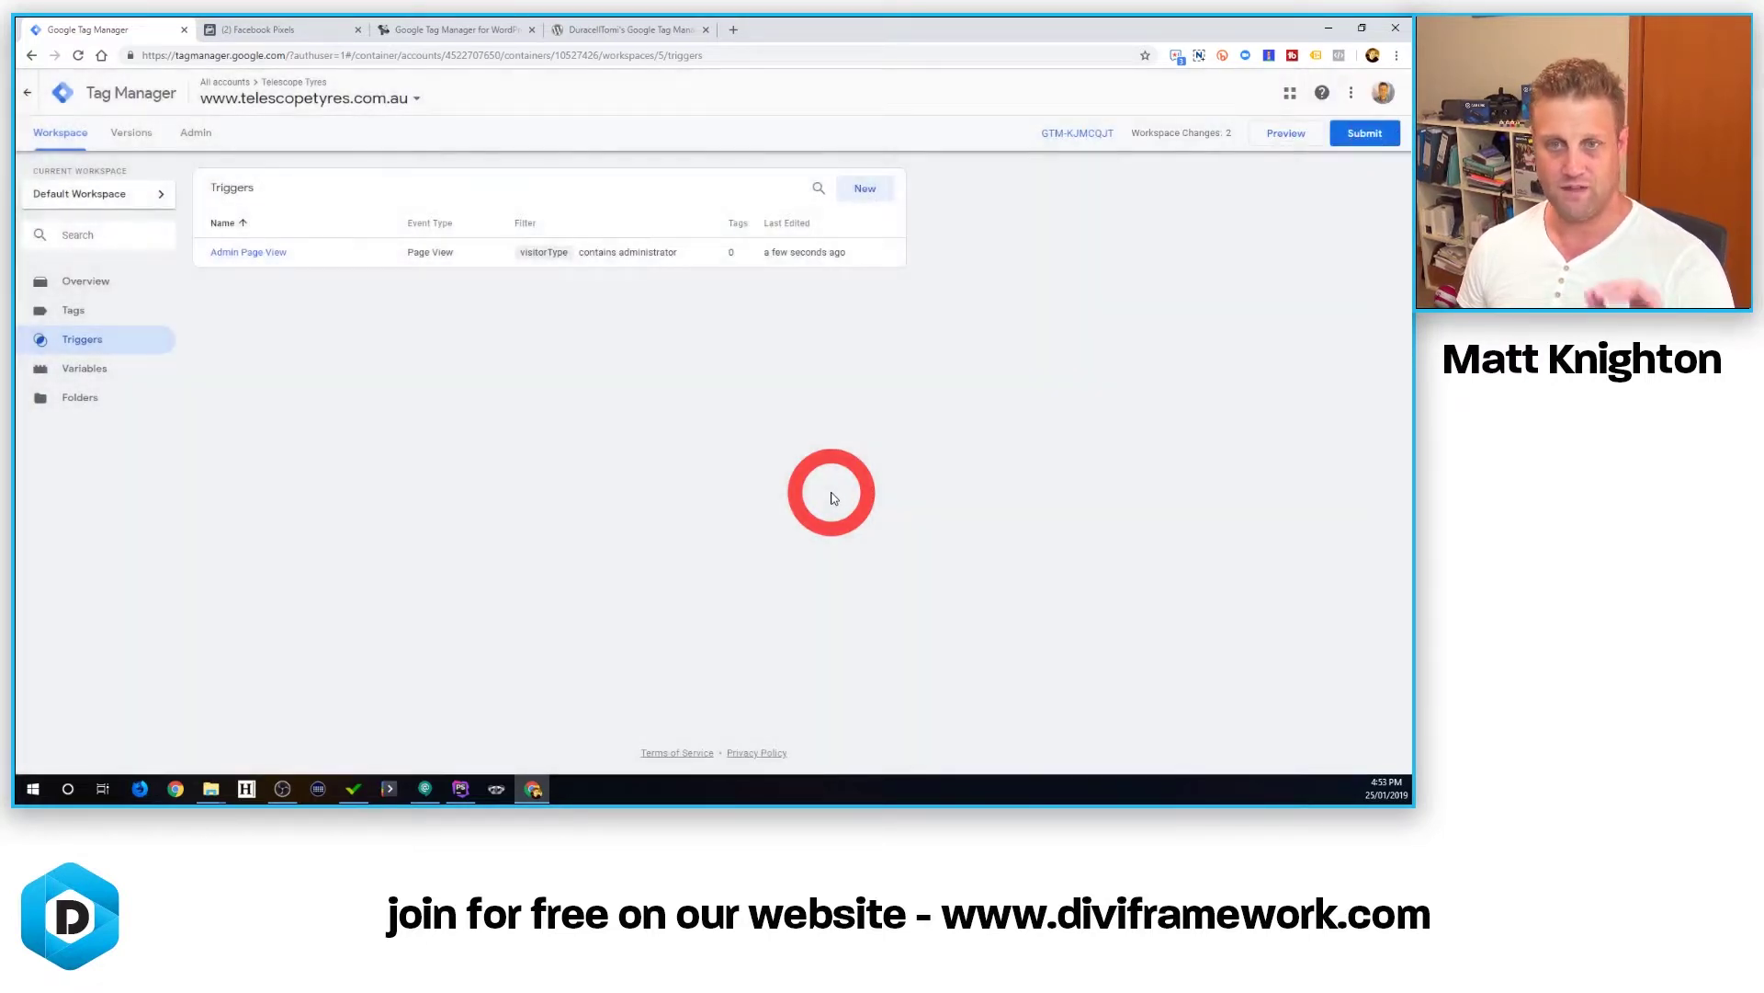
pyautogui.click(432, 401)
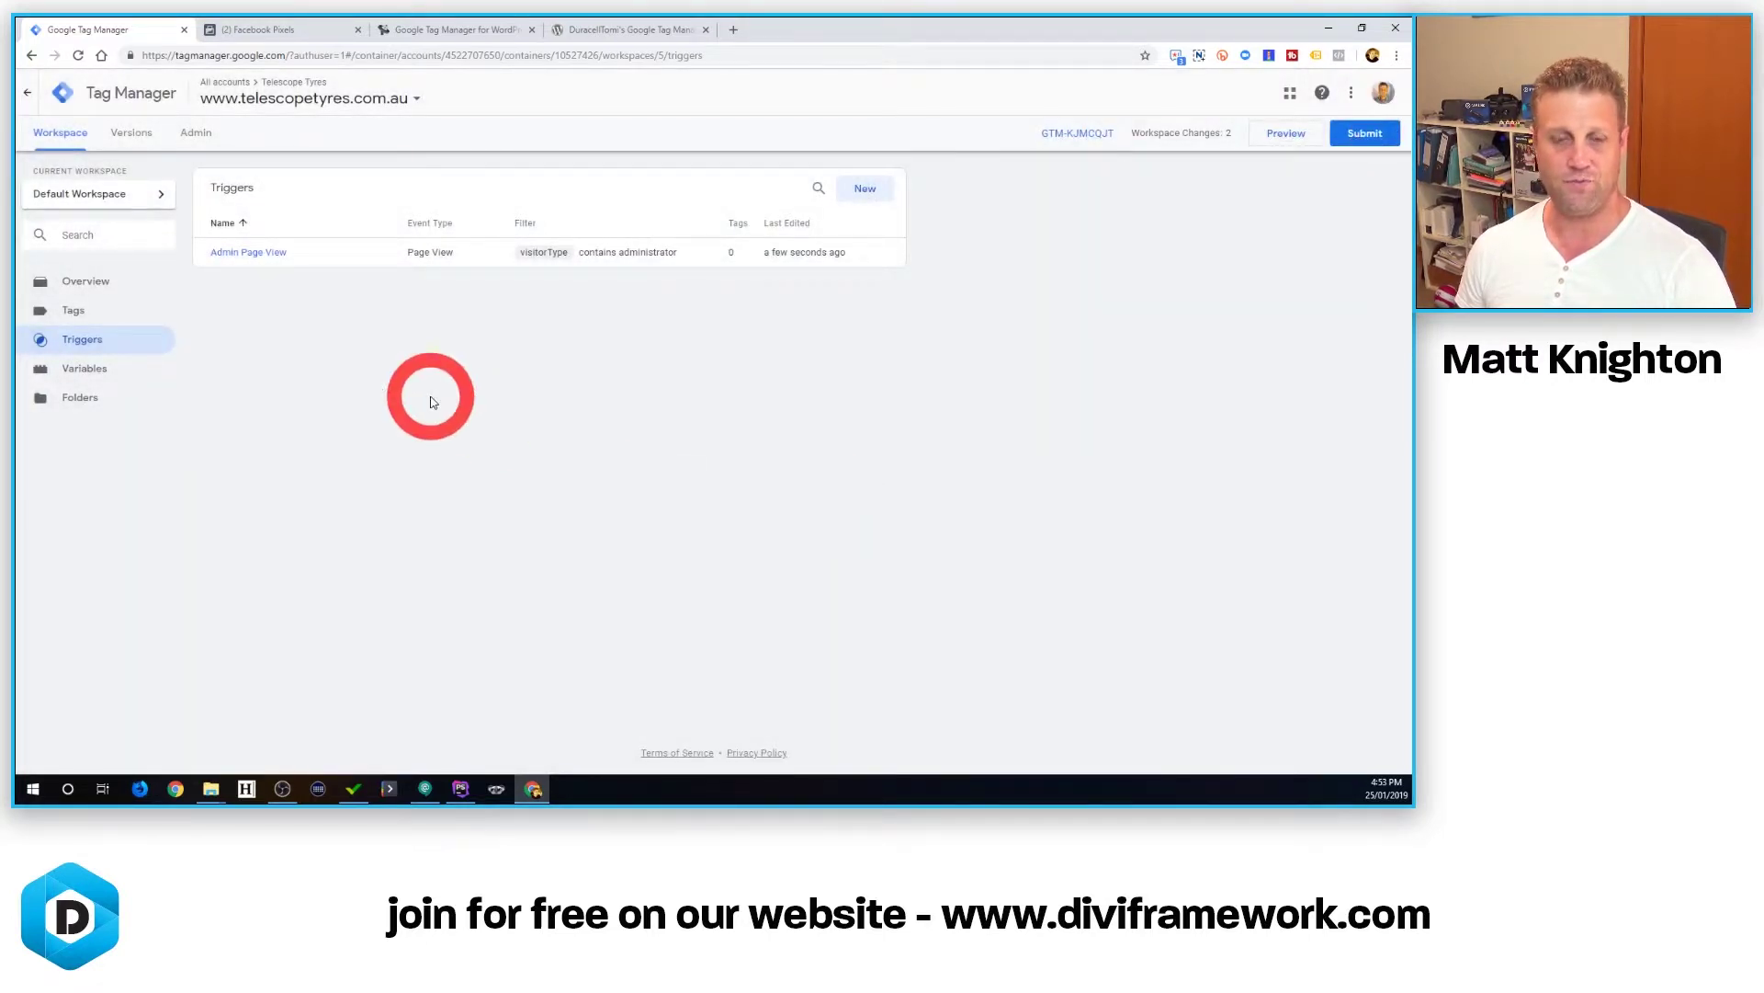
# Add the Admin Page View trigger as an exception on the Google Analytics - Universal Analytics tag and save the tag.
pyautogui.click(75, 287)
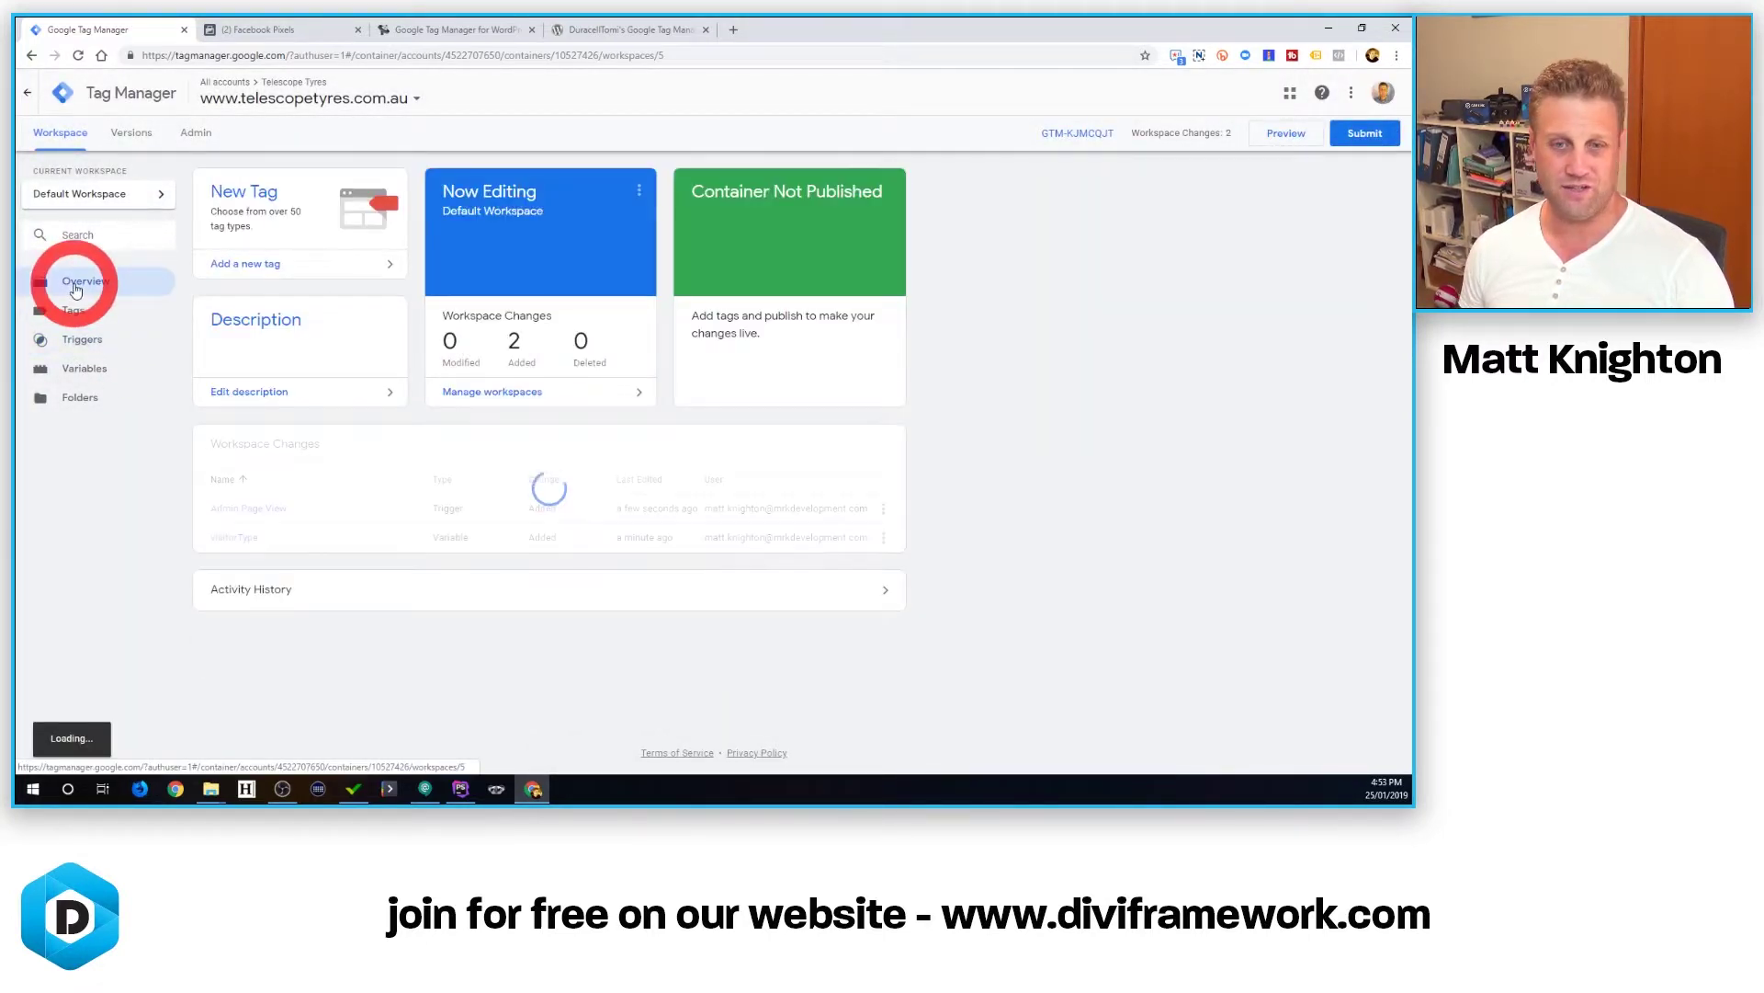
pyautogui.click(70, 310)
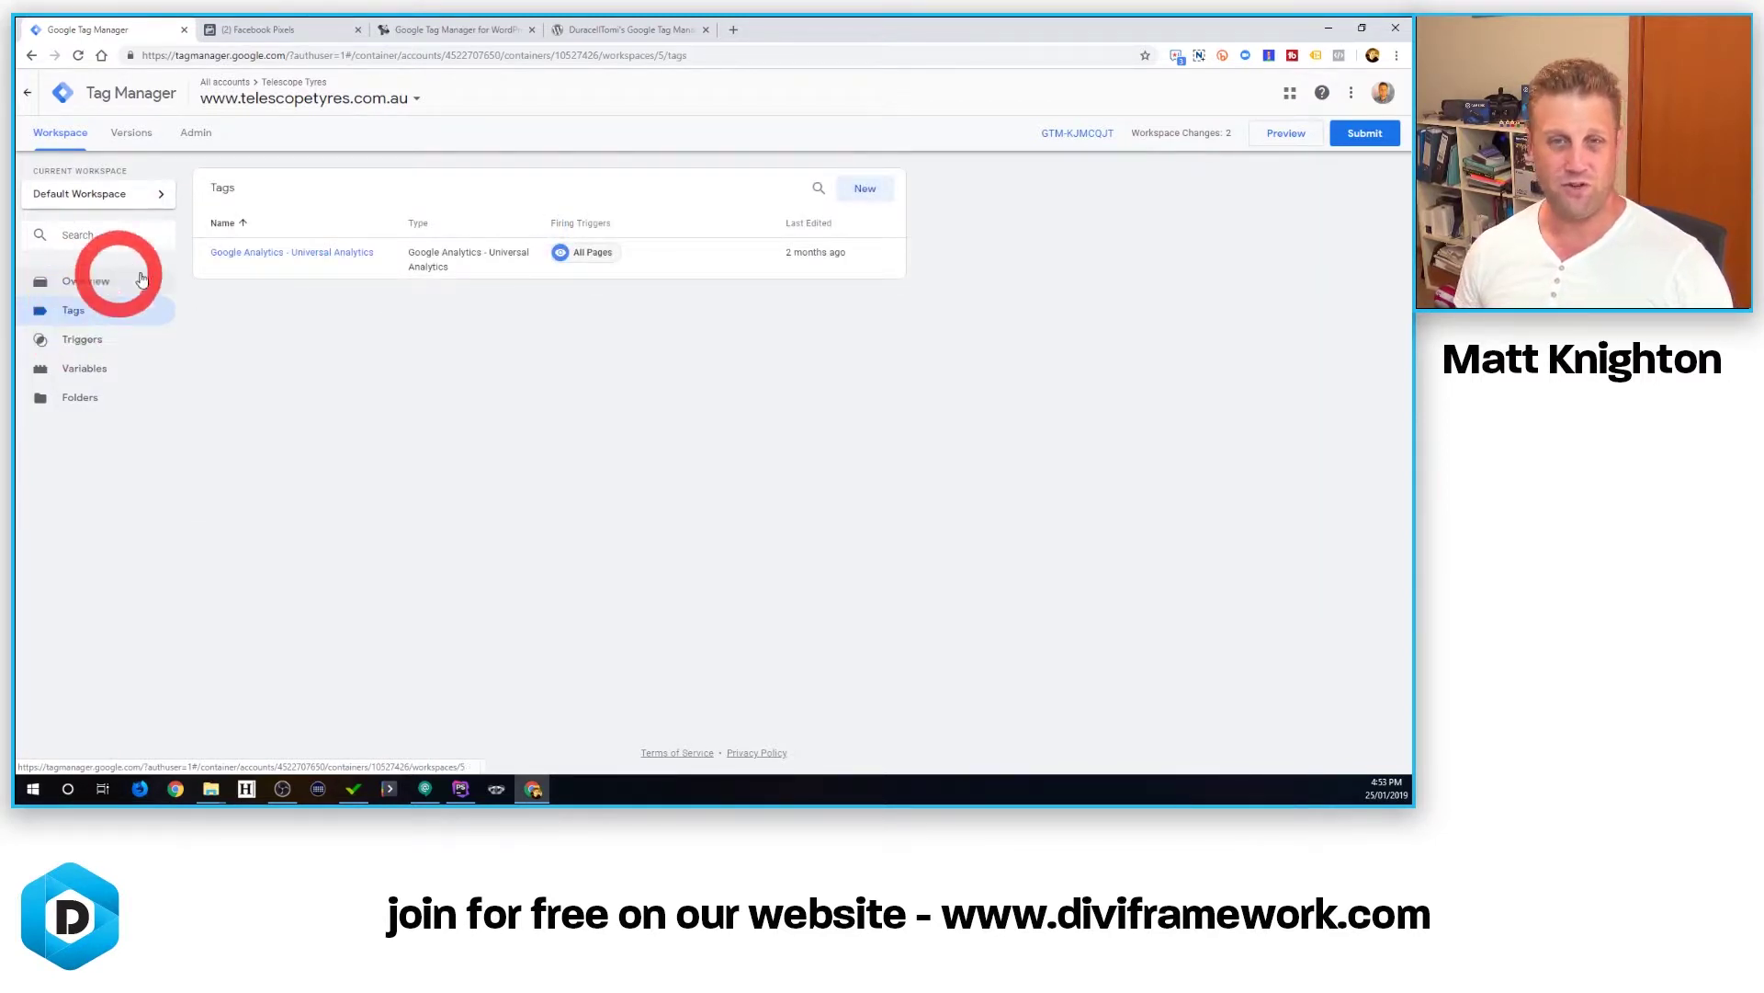
pyautogui.click(231, 253)
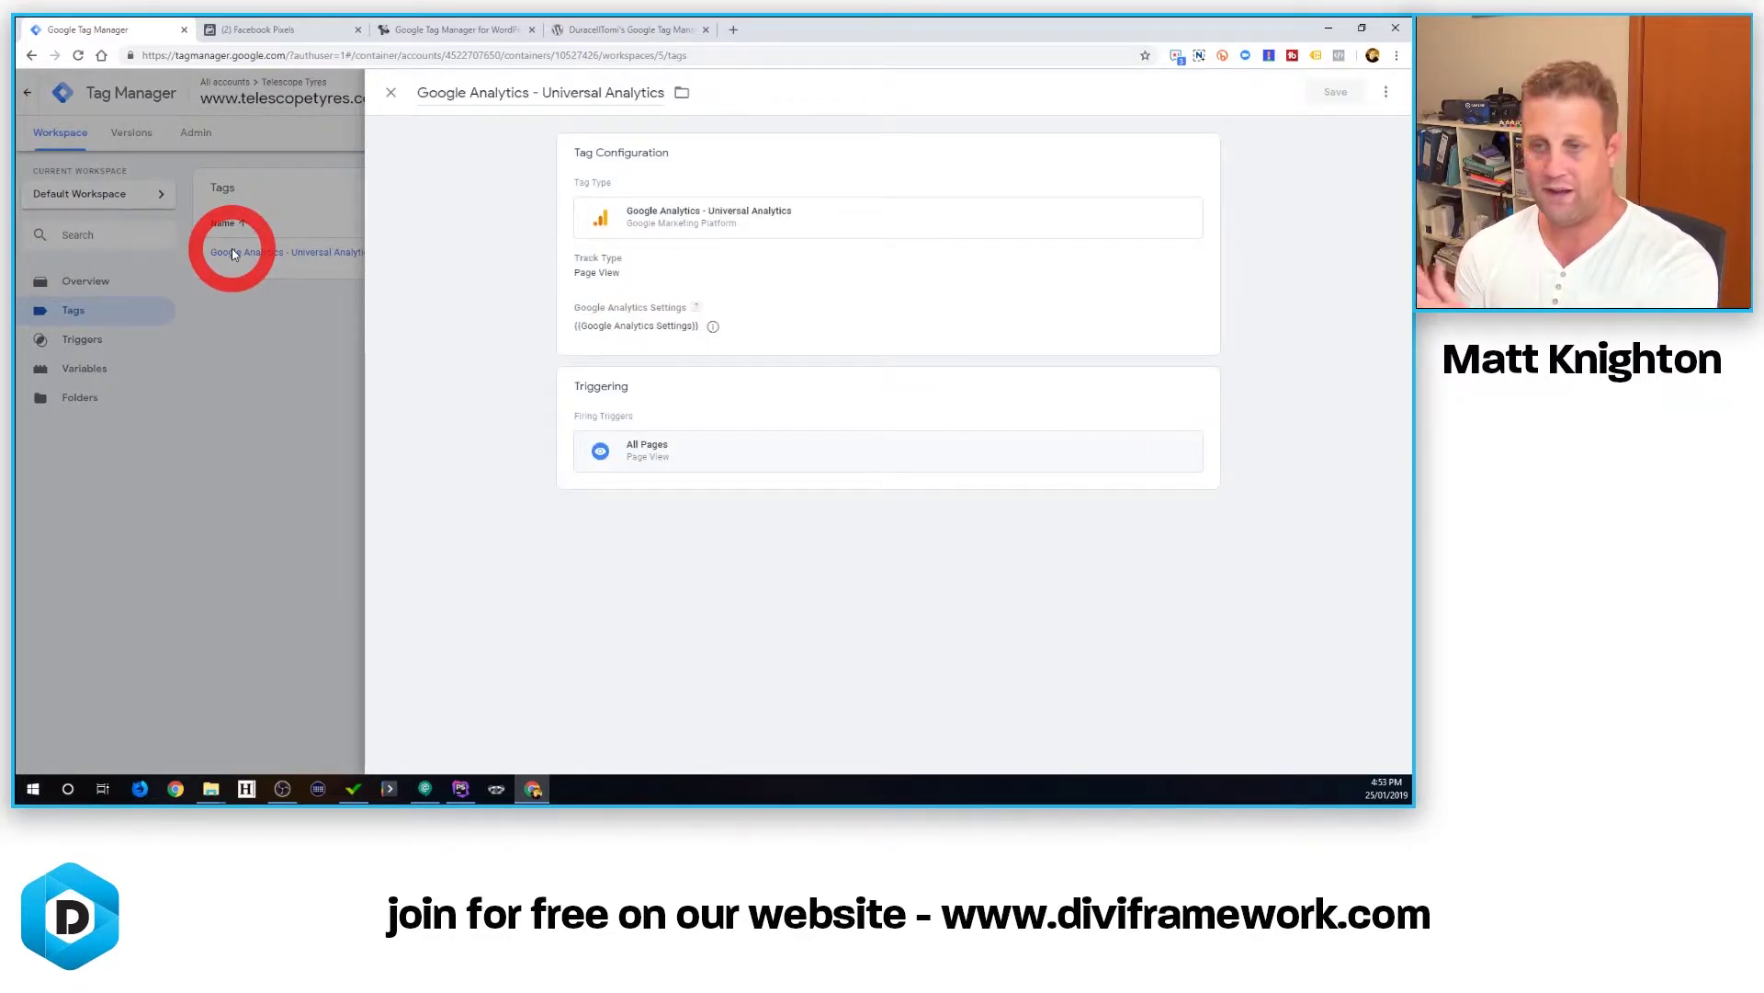
pyautogui.click(1199, 389)
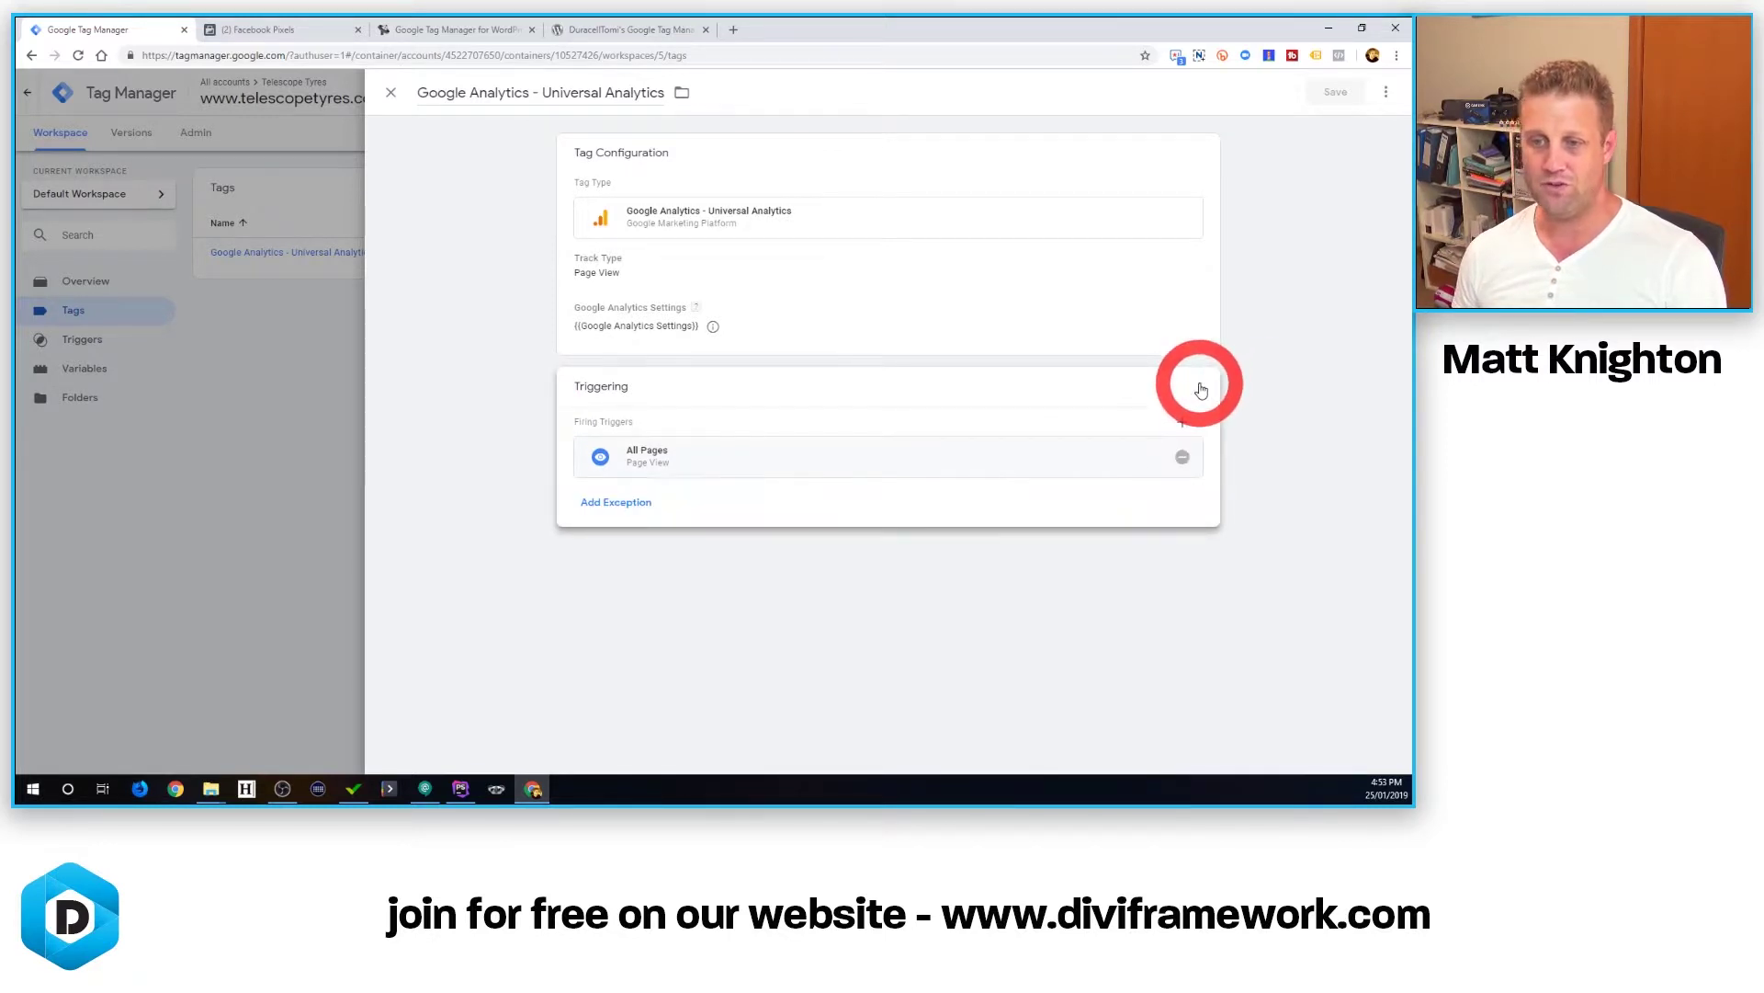
pyautogui.click(588, 504)
pyautogui.click(441, 159)
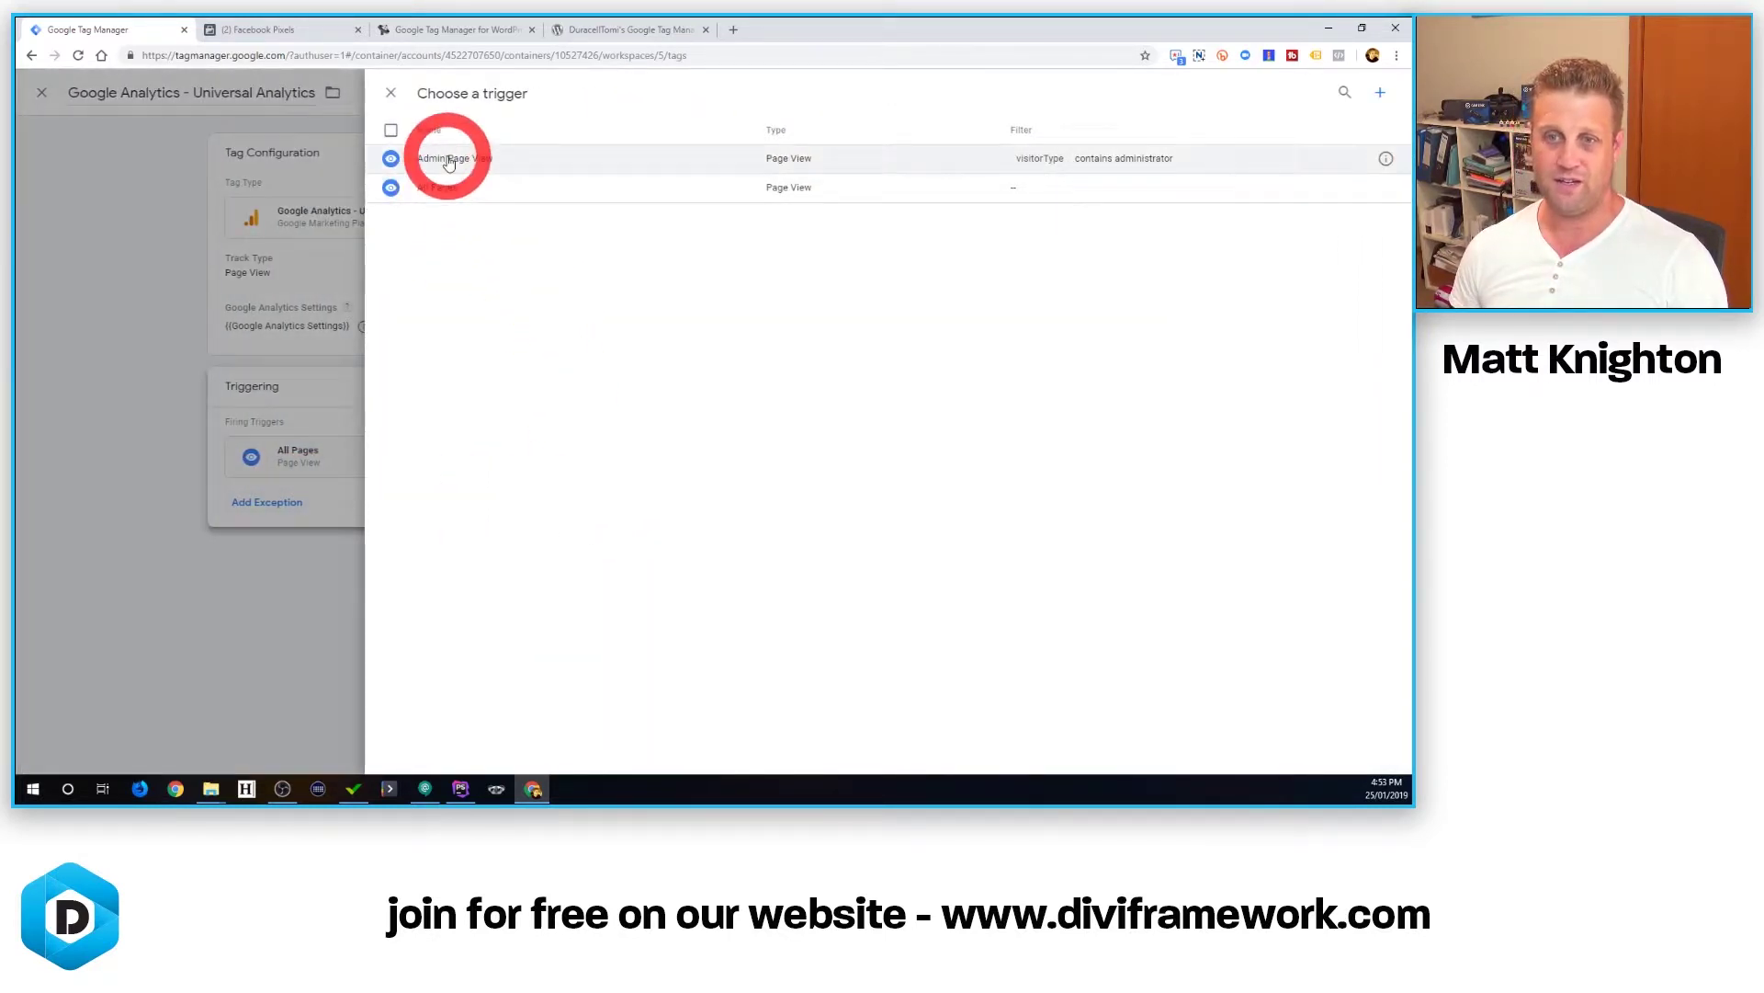
pyautogui.click(679, 571)
pyautogui.click(664, 450)
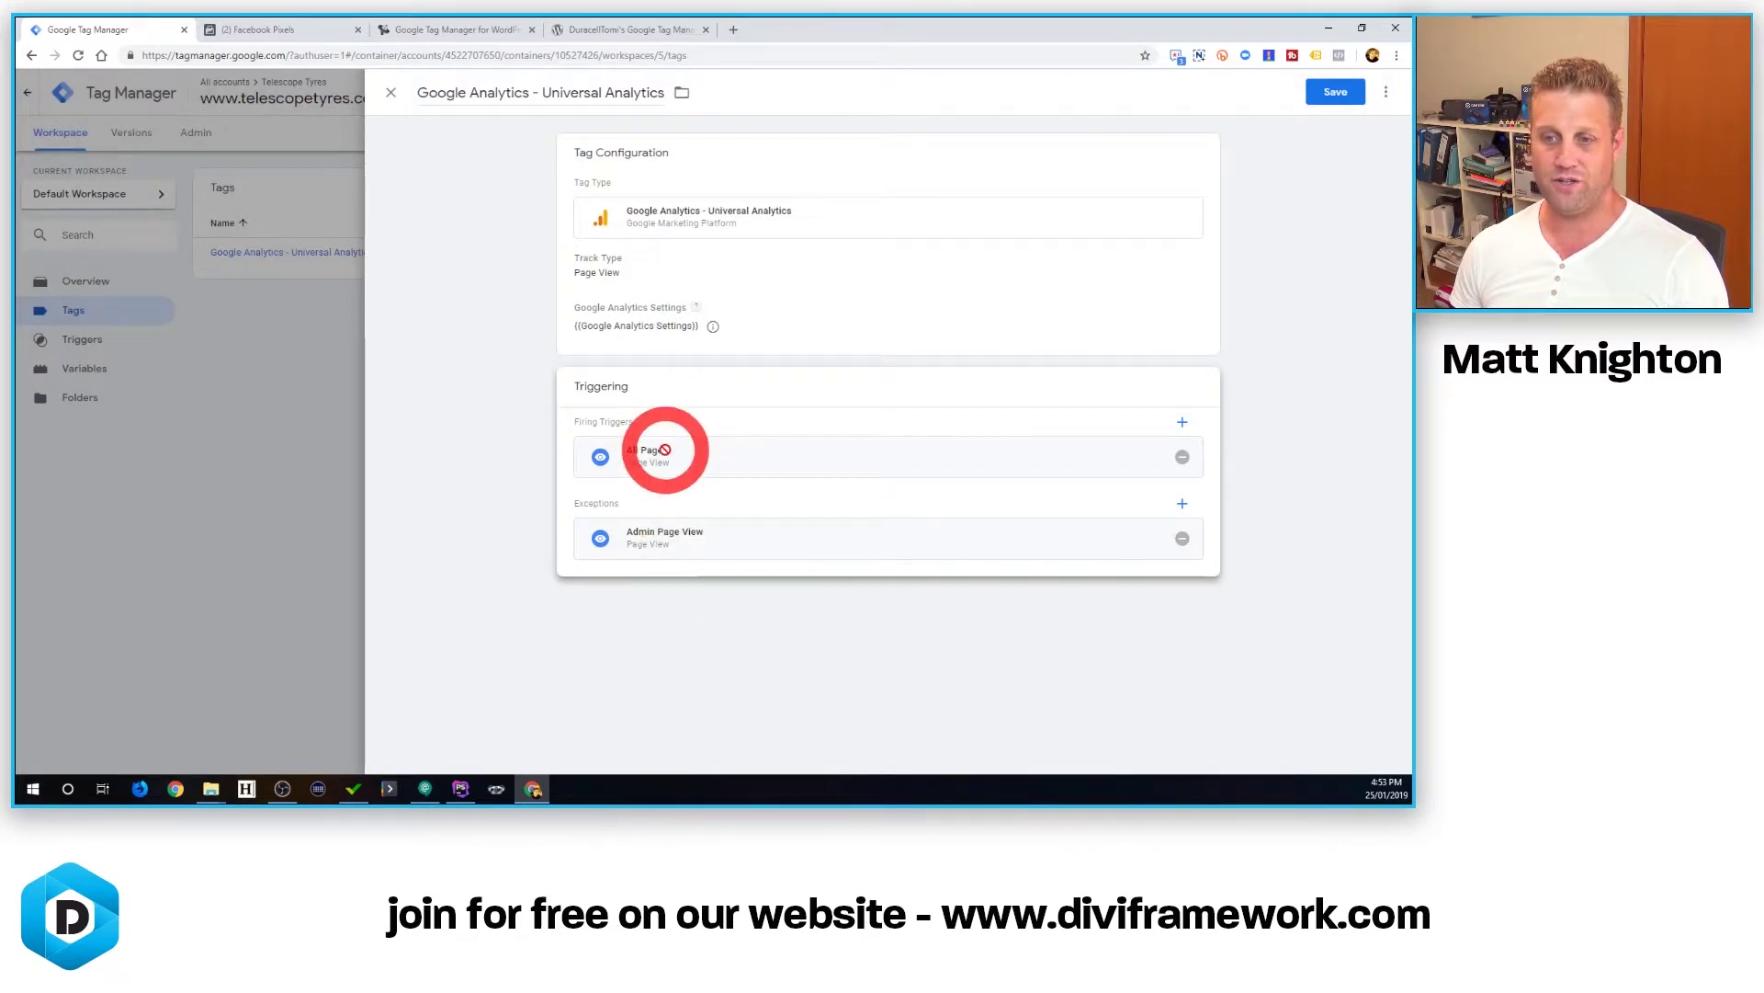
pyautogui.click(1342, 92)
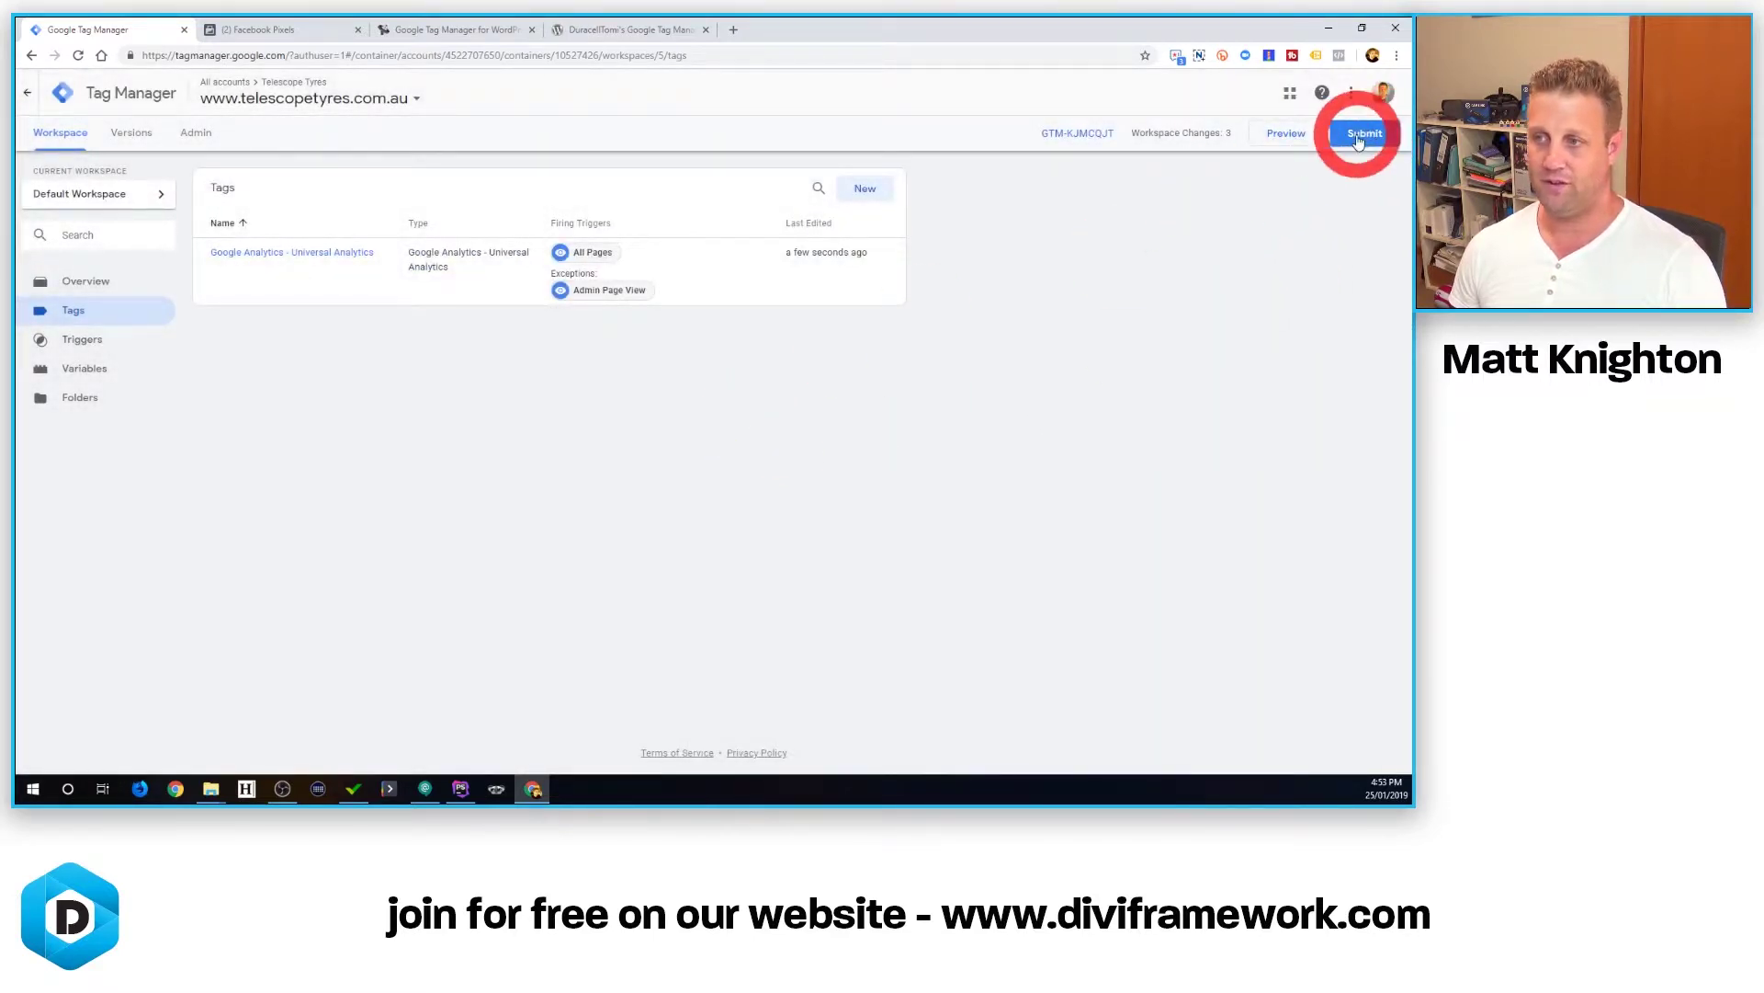
# Submit the workspace changes with the version name Added Admin Tag.
pyautogui.click(1360, 136)
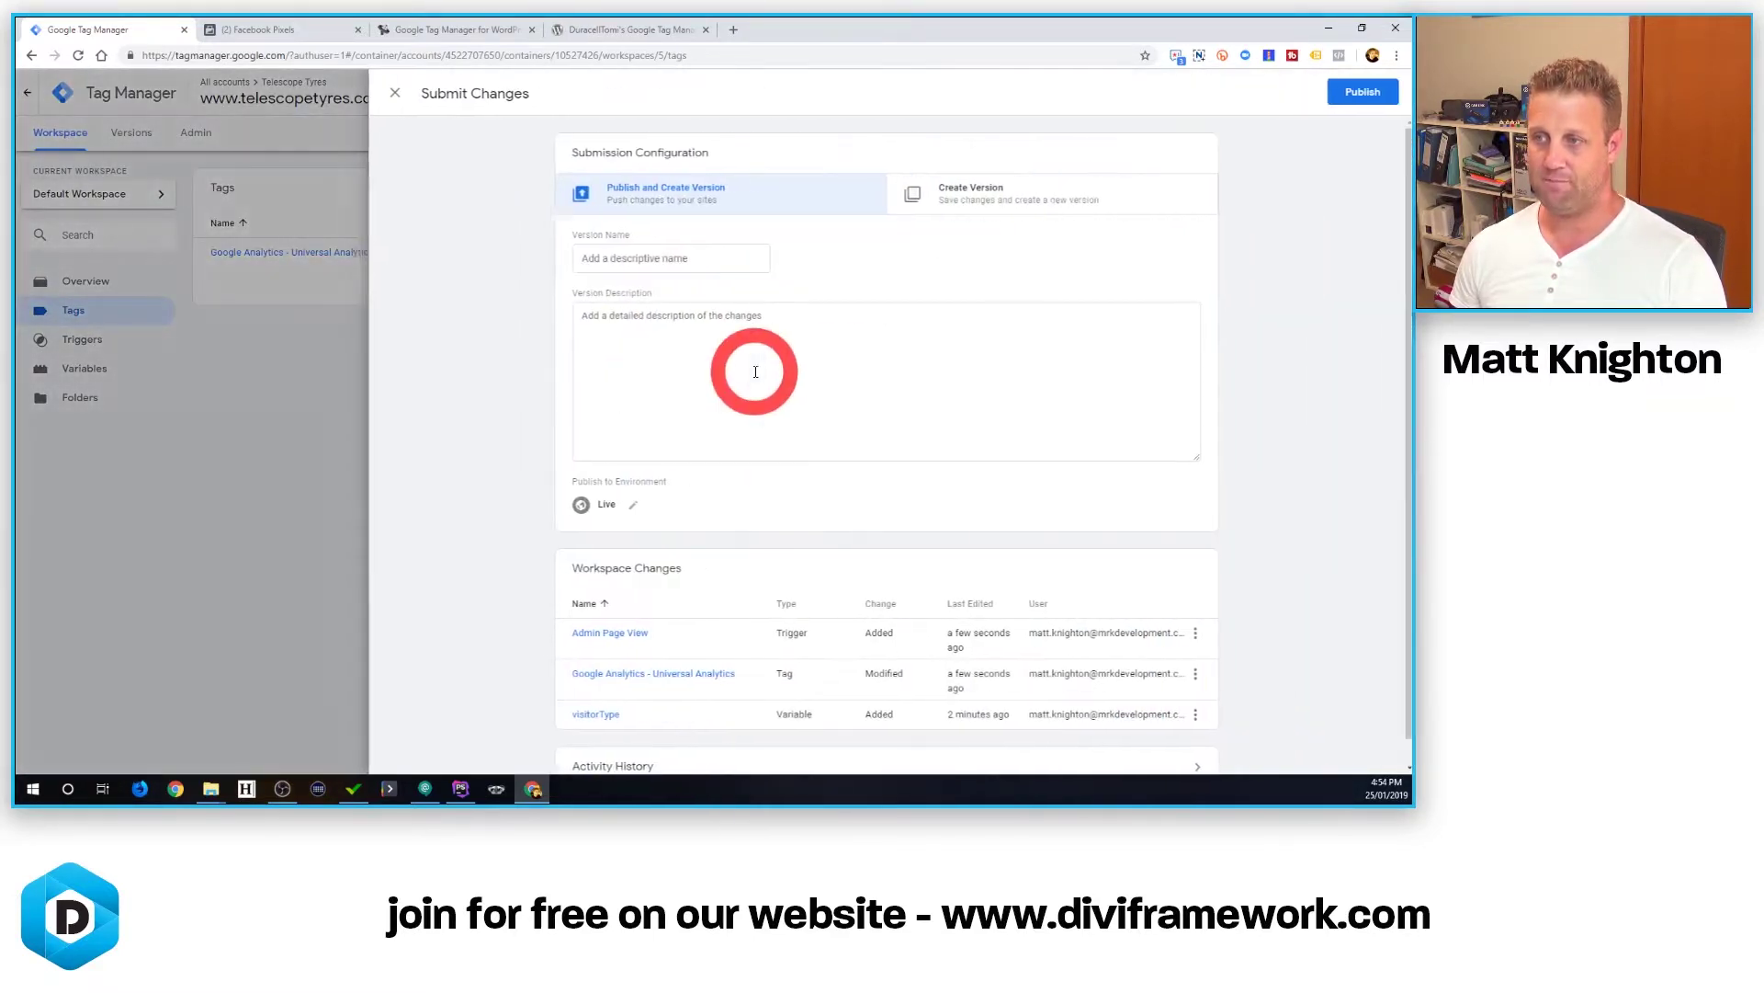
pyautogui.click(599, 258)
pyautogui.write('Add')
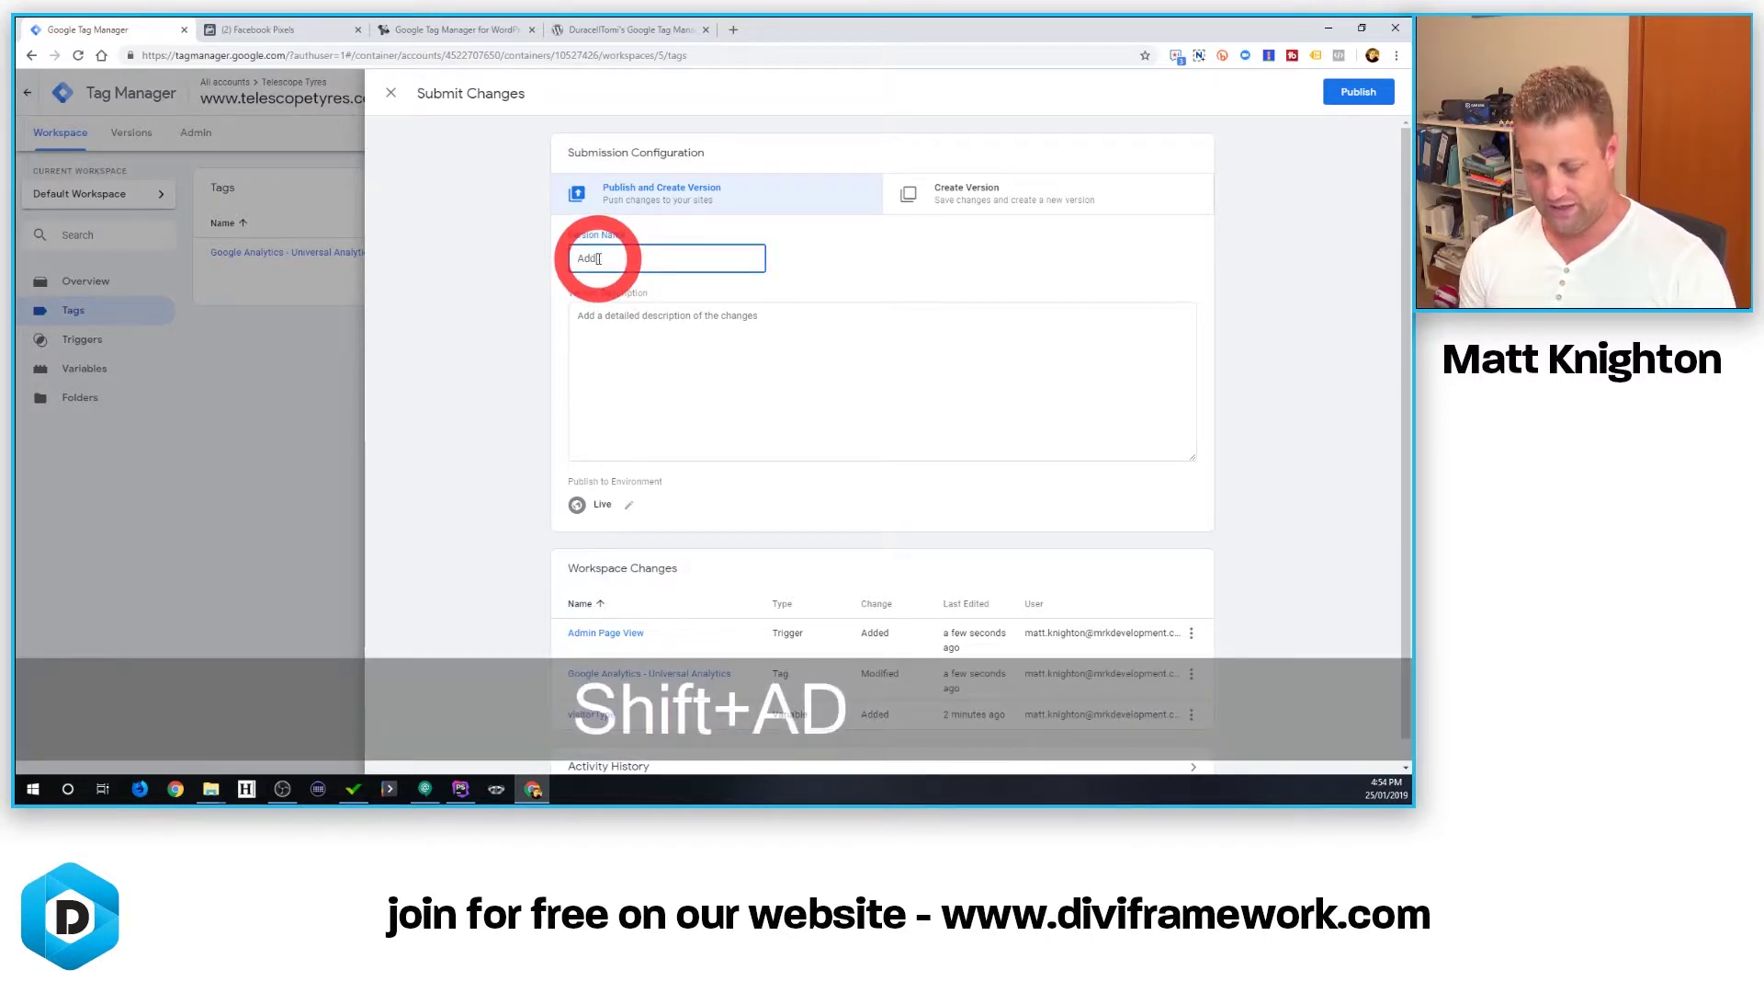
pyautogui.write('ed Admin Ta')
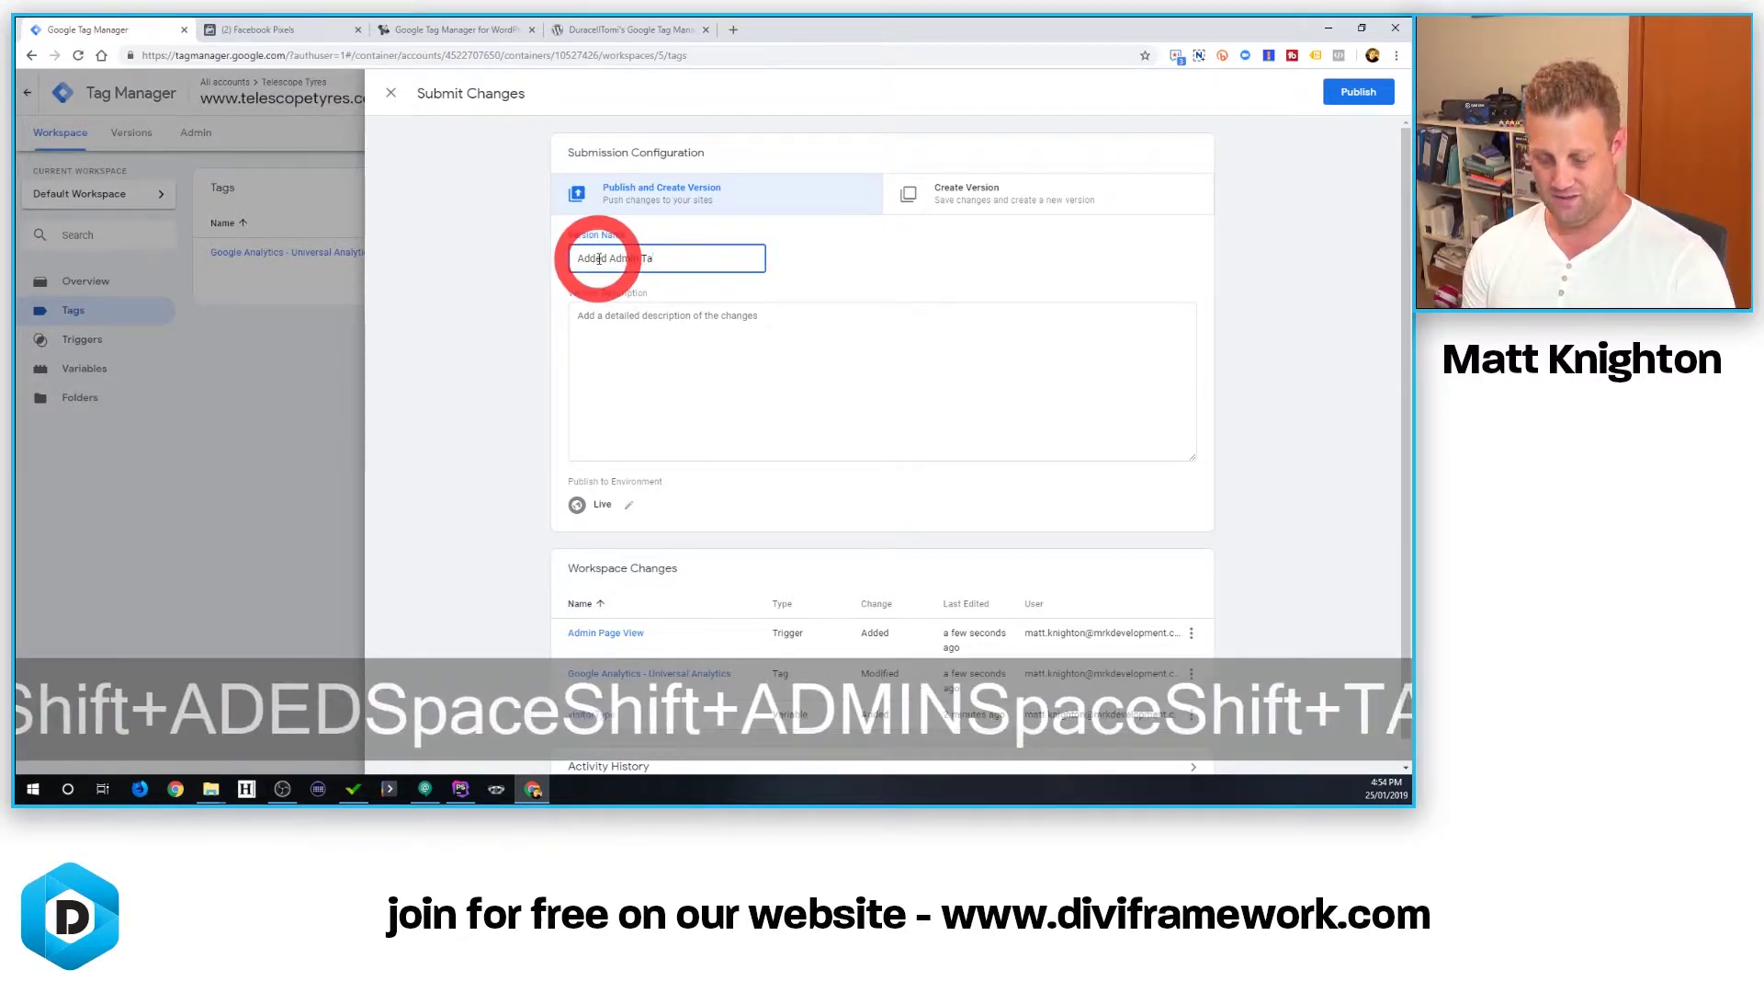
pyautogui.write('g')
# Enter the version description Added WordPress Admin Tags and publish the version to the Live environment.
pyautogui.press('Tab')
pyautogui.write('Added Wo')
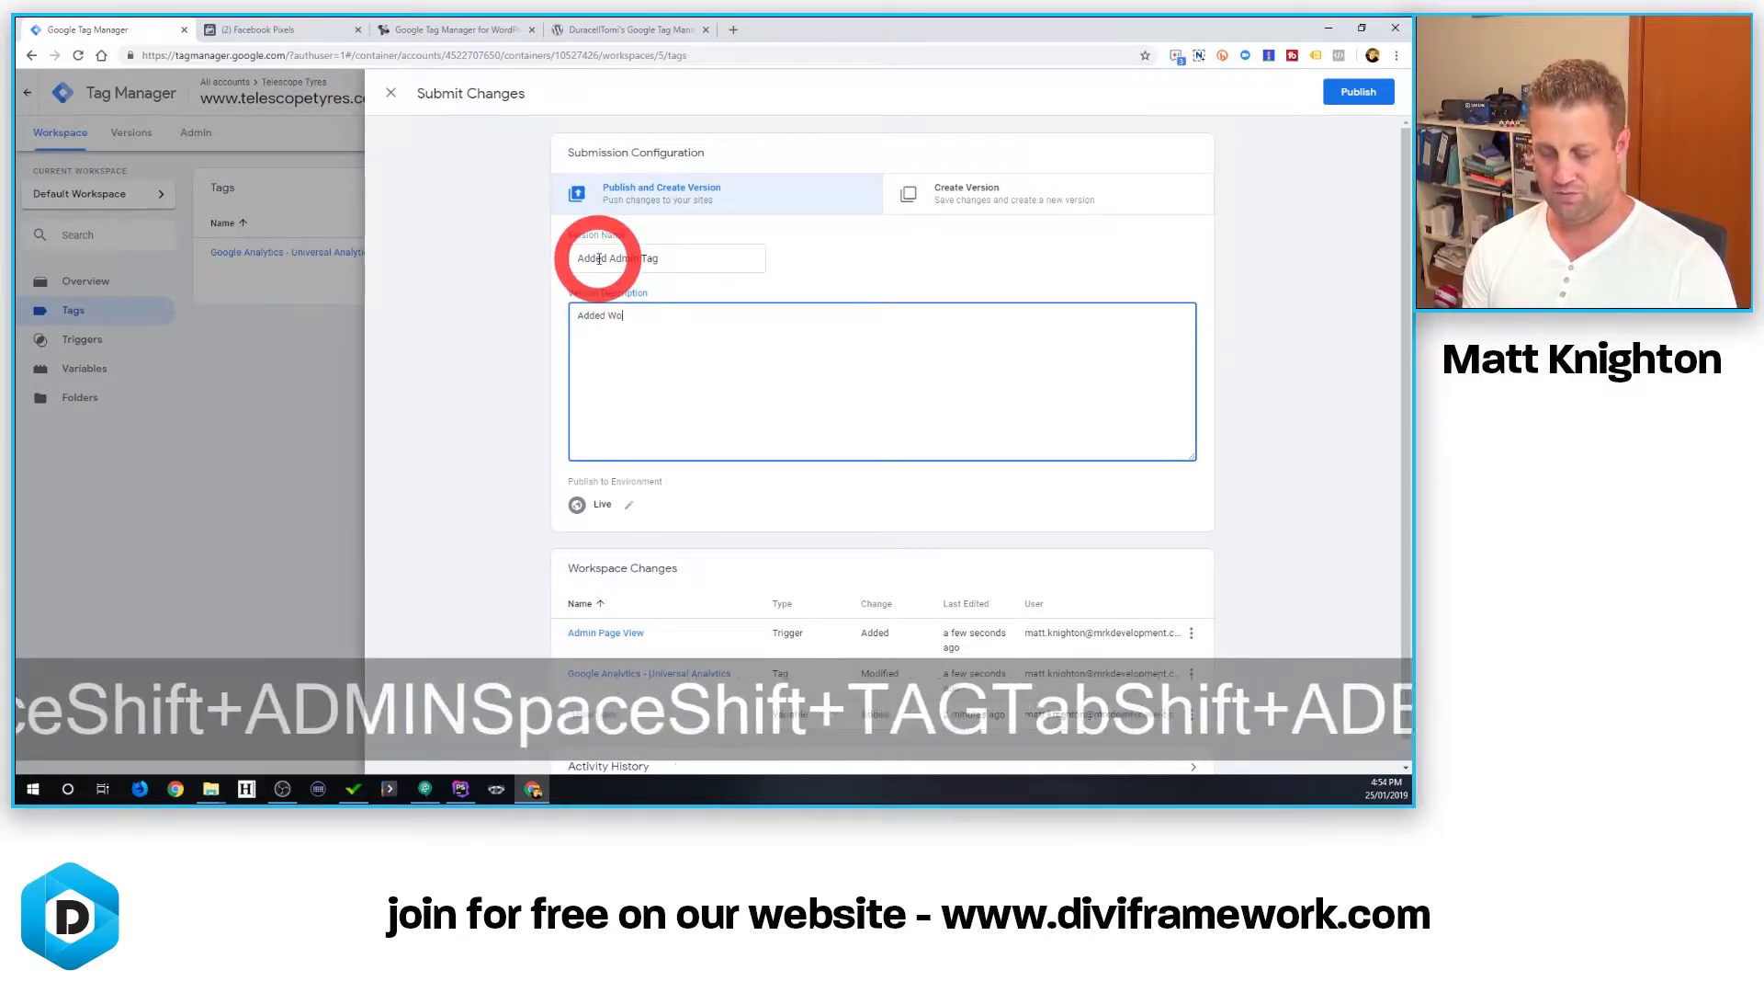
pyautogui.write('rdPres')
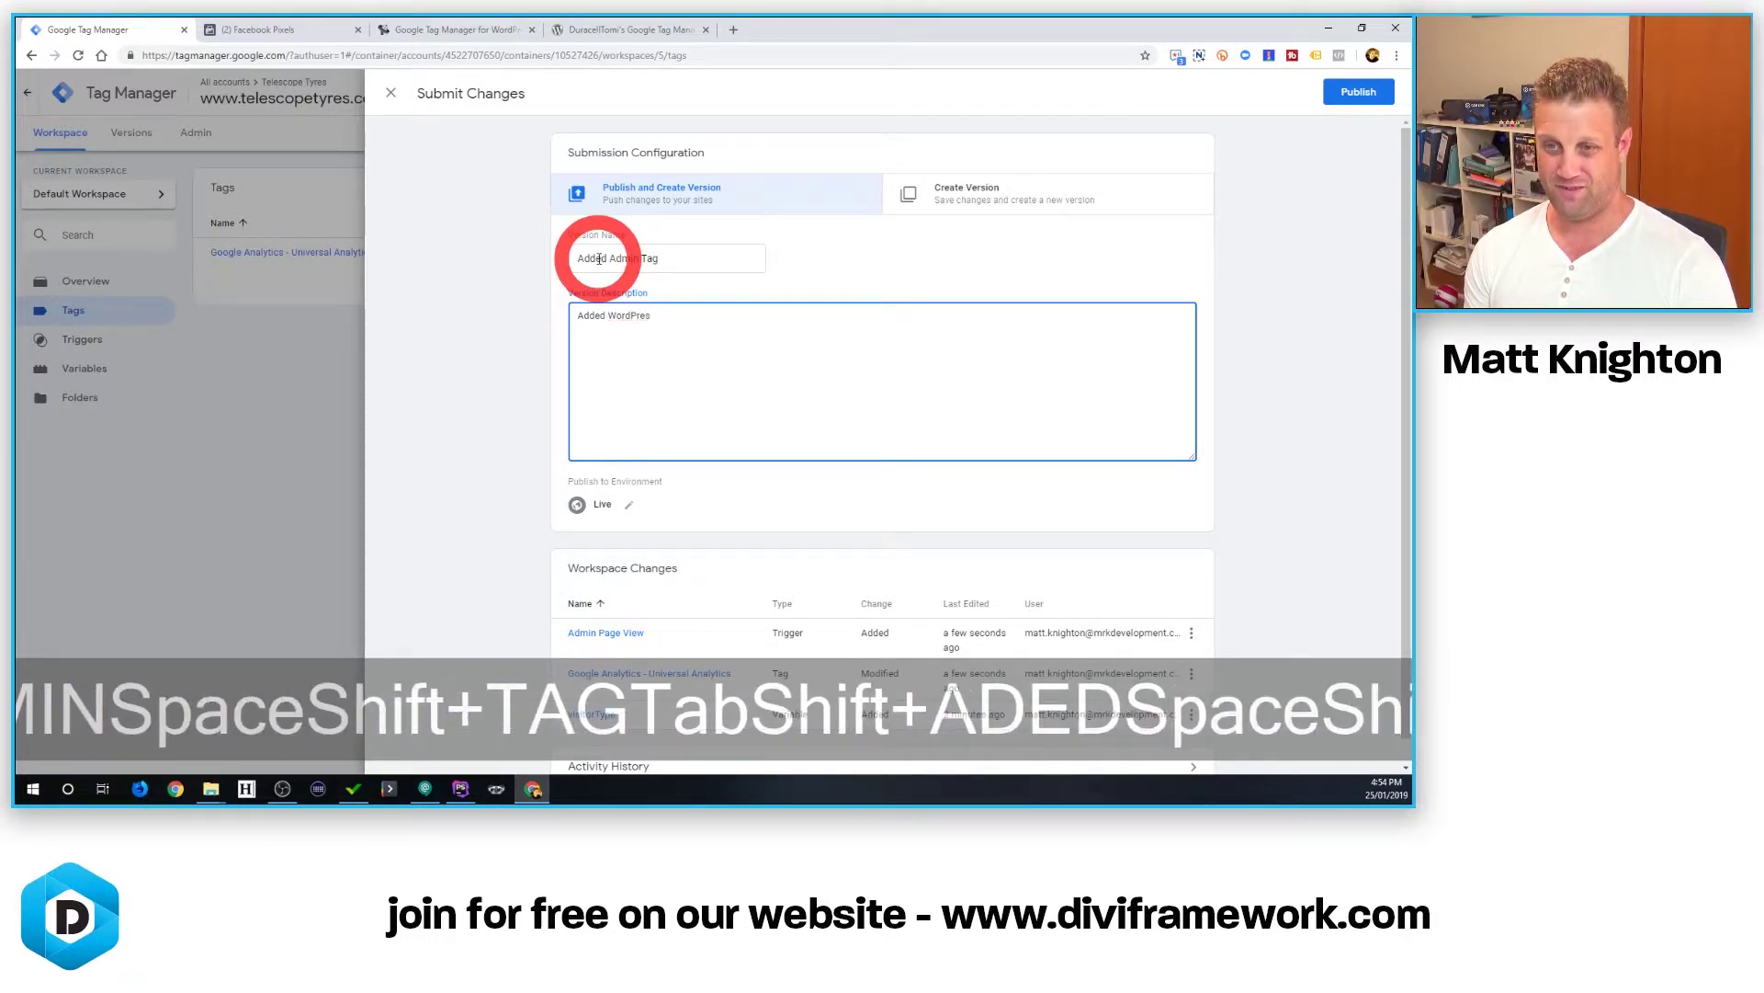
pyautogui.write('s Admi')
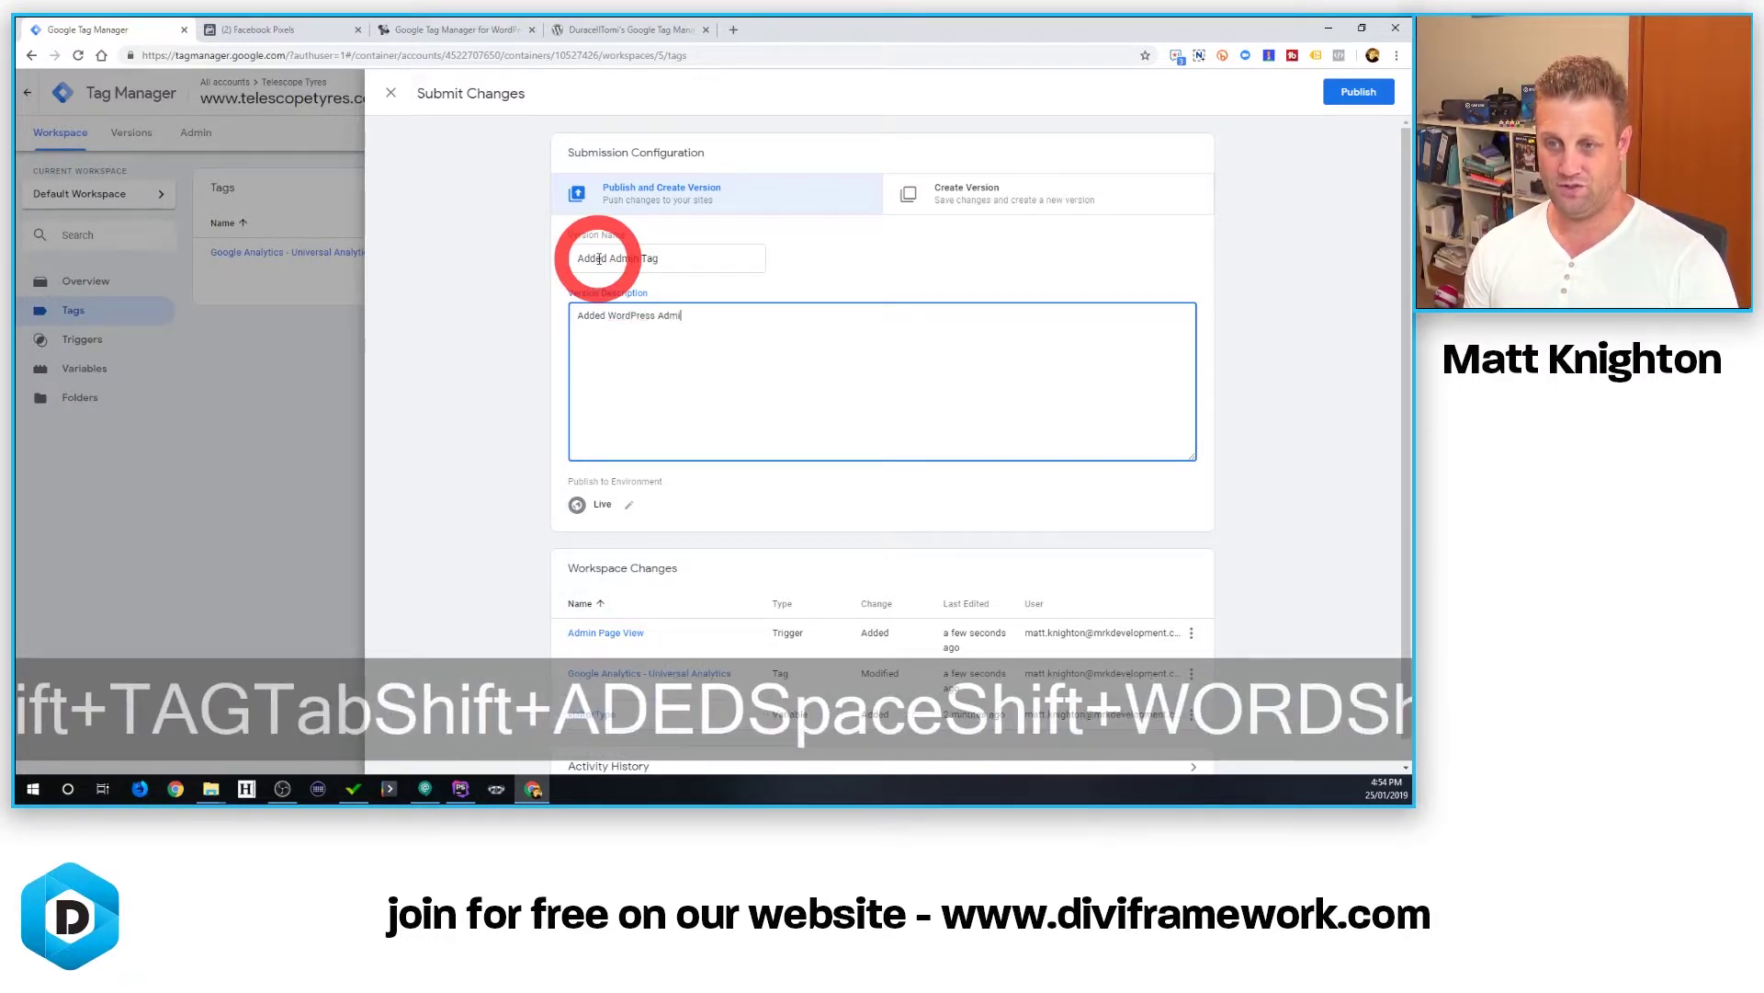
pyautogui.write('n Ta')
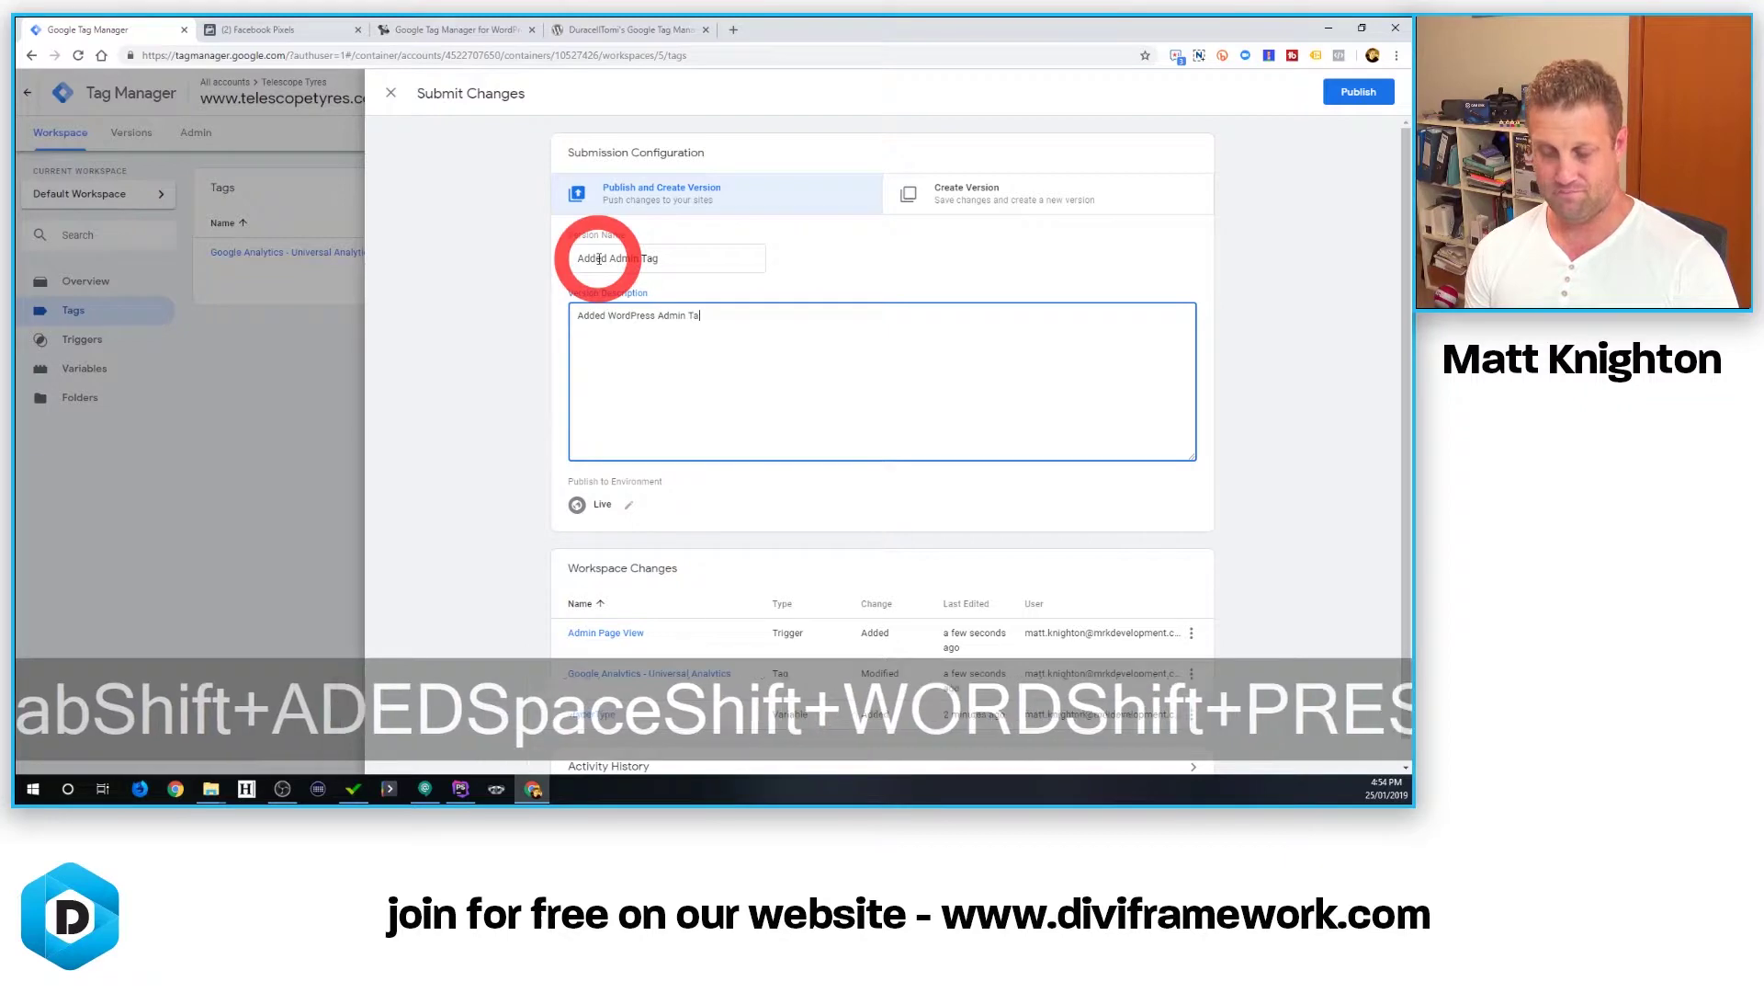
pyautogui.write('gs')
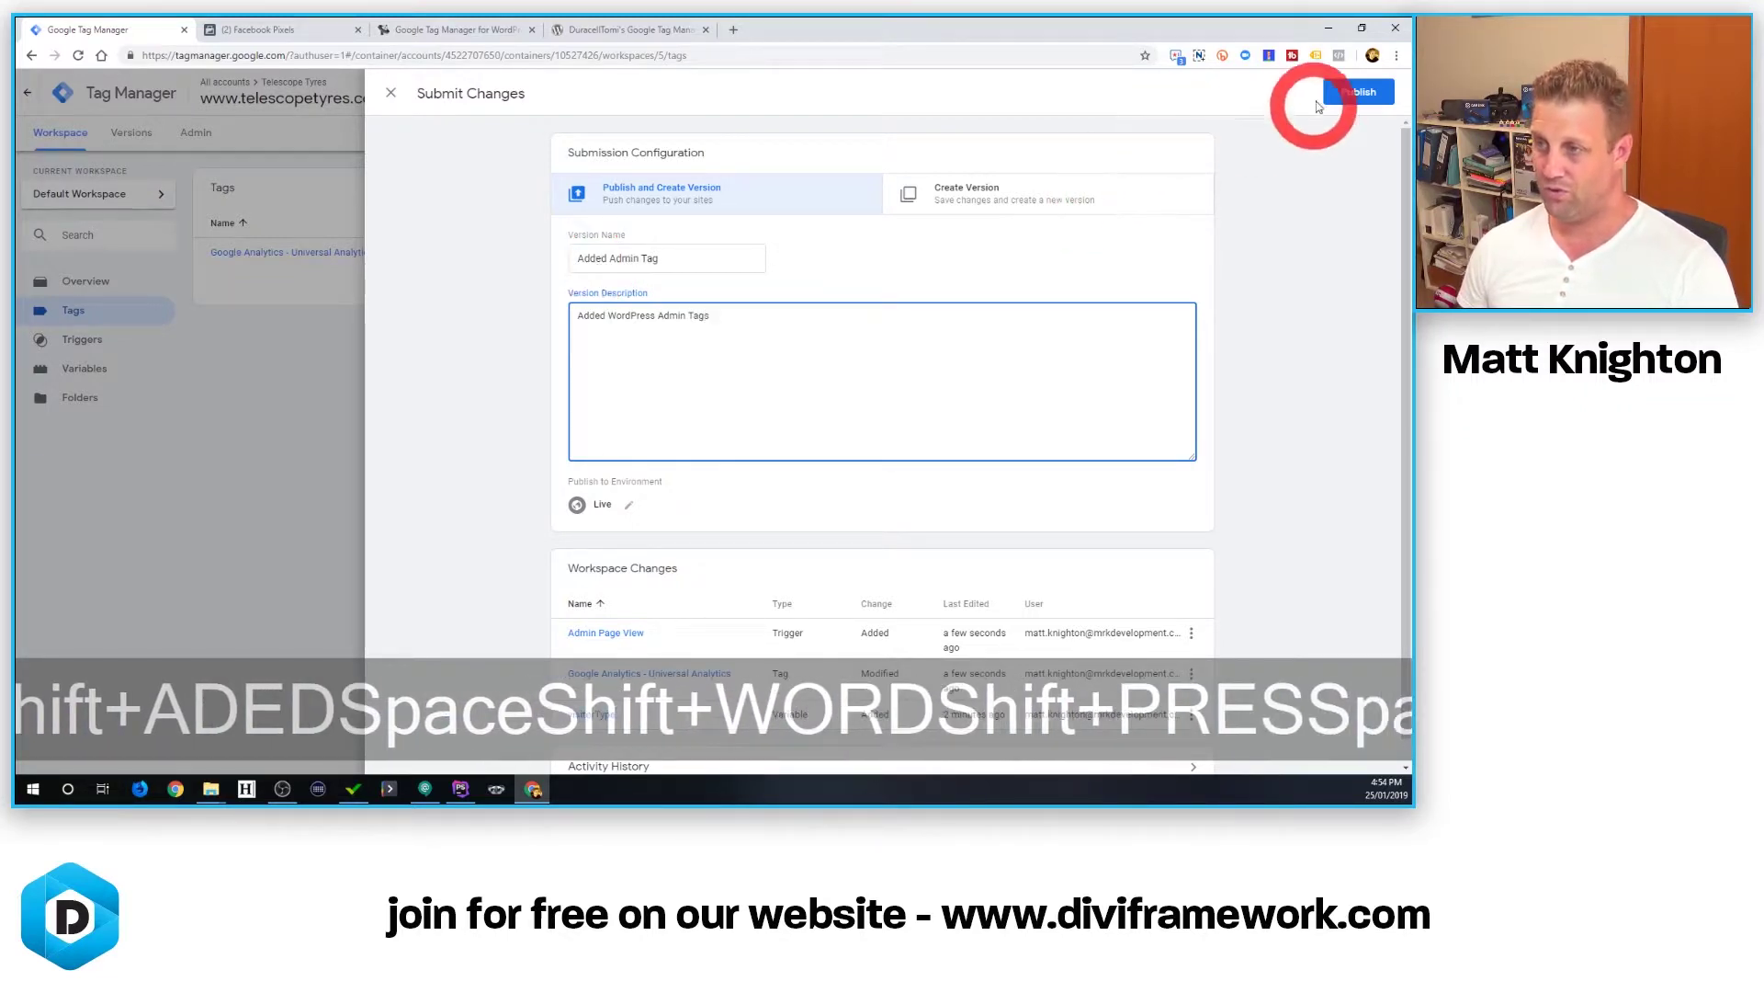
pyautogui.click(1330, 91)
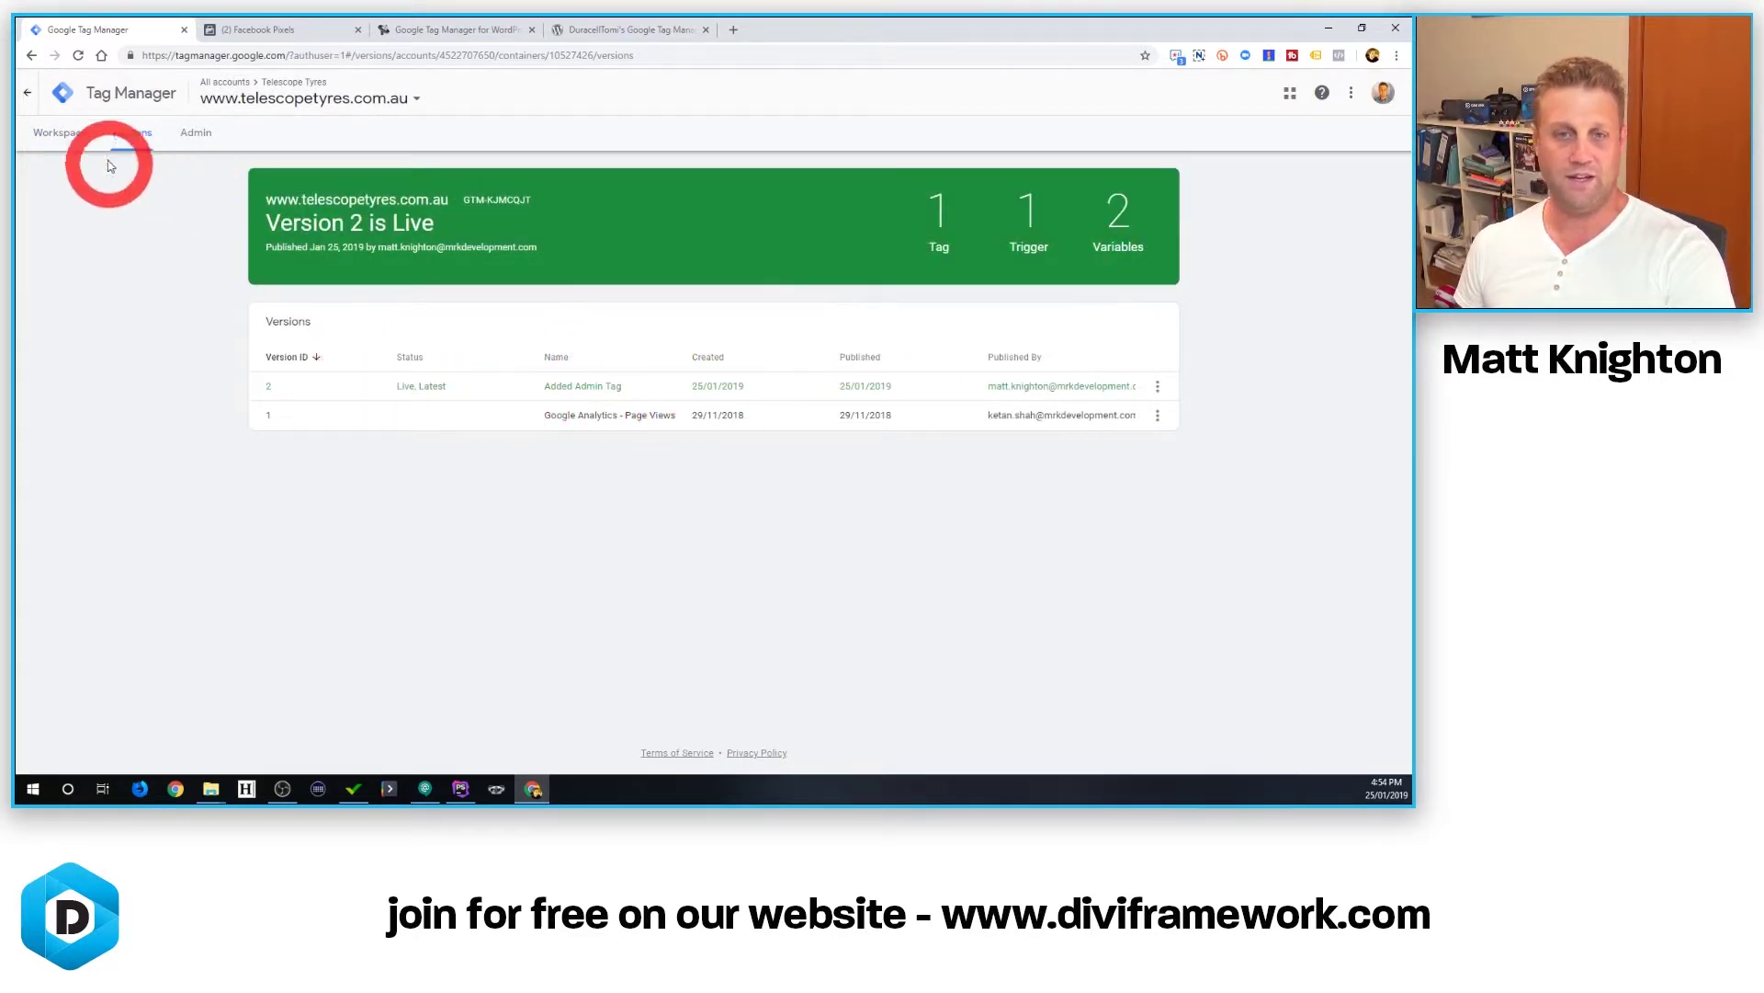
# Switch to Facebook Events Manager and create a pixel named Telescope Tyres & Batteries's Website Pixel.
pyautogui.click(72, 138)
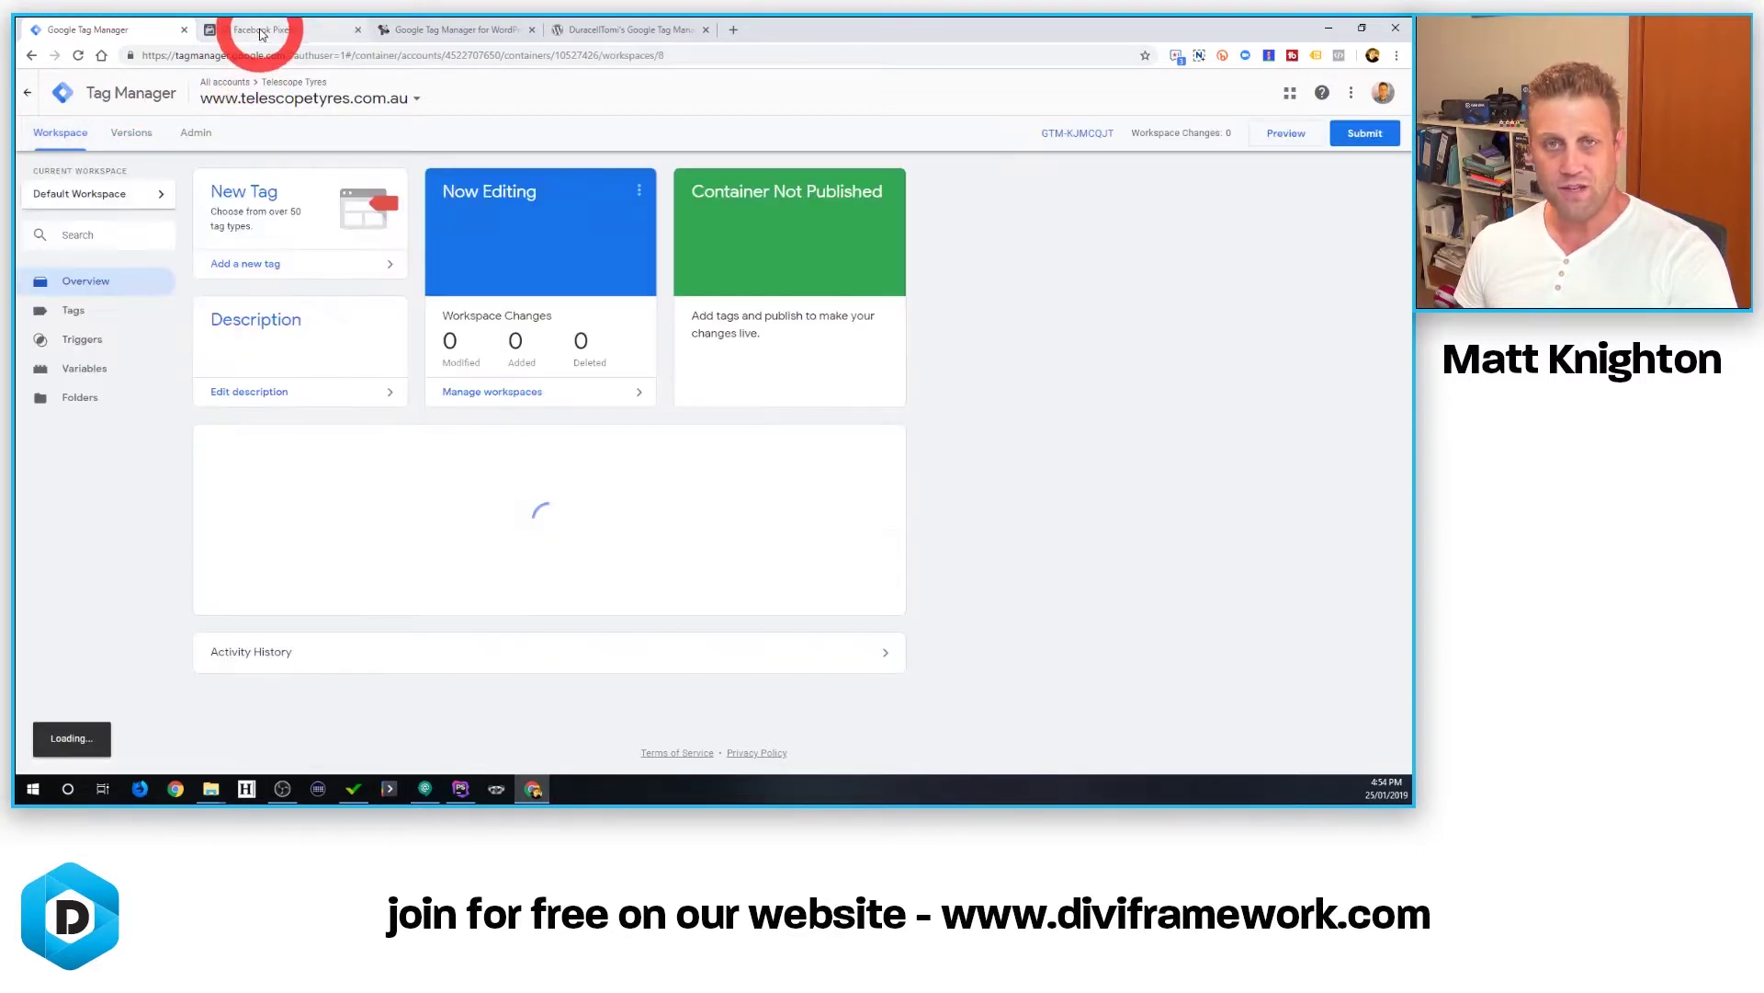
pyautogui.click(261, 35)
pyautogui.click(671, 558)
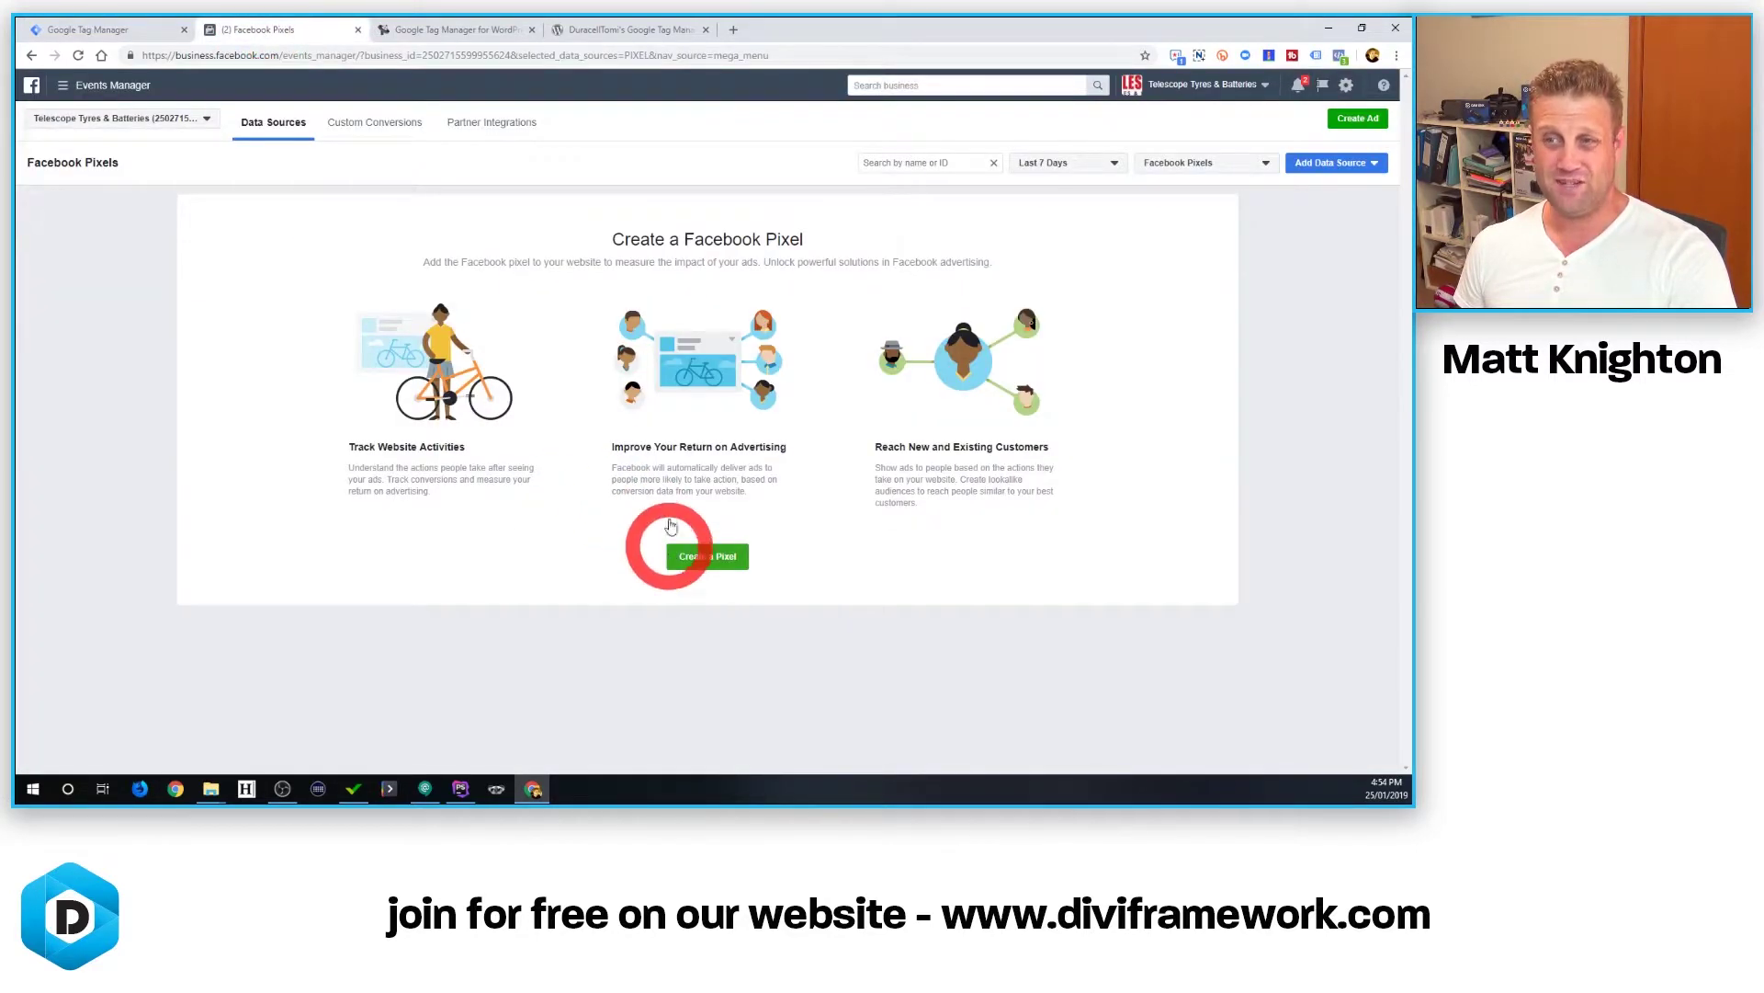
pyautogui.click(164, 139)
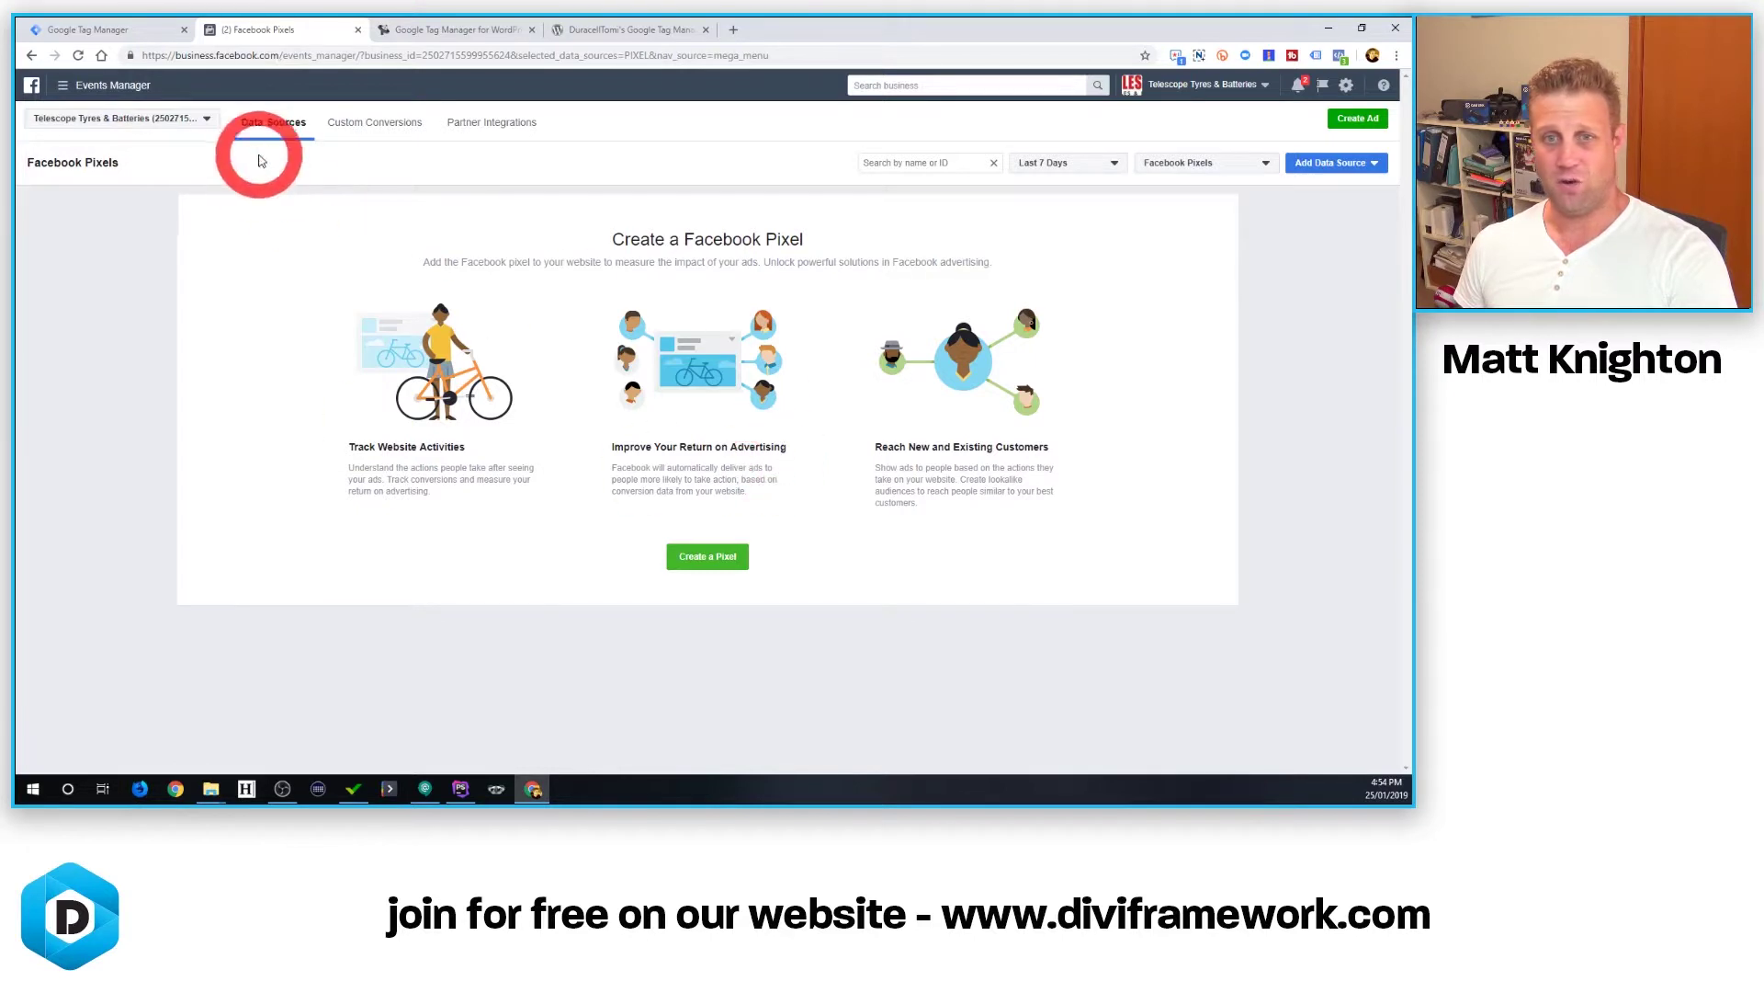
pyautogui.click(701, 557)
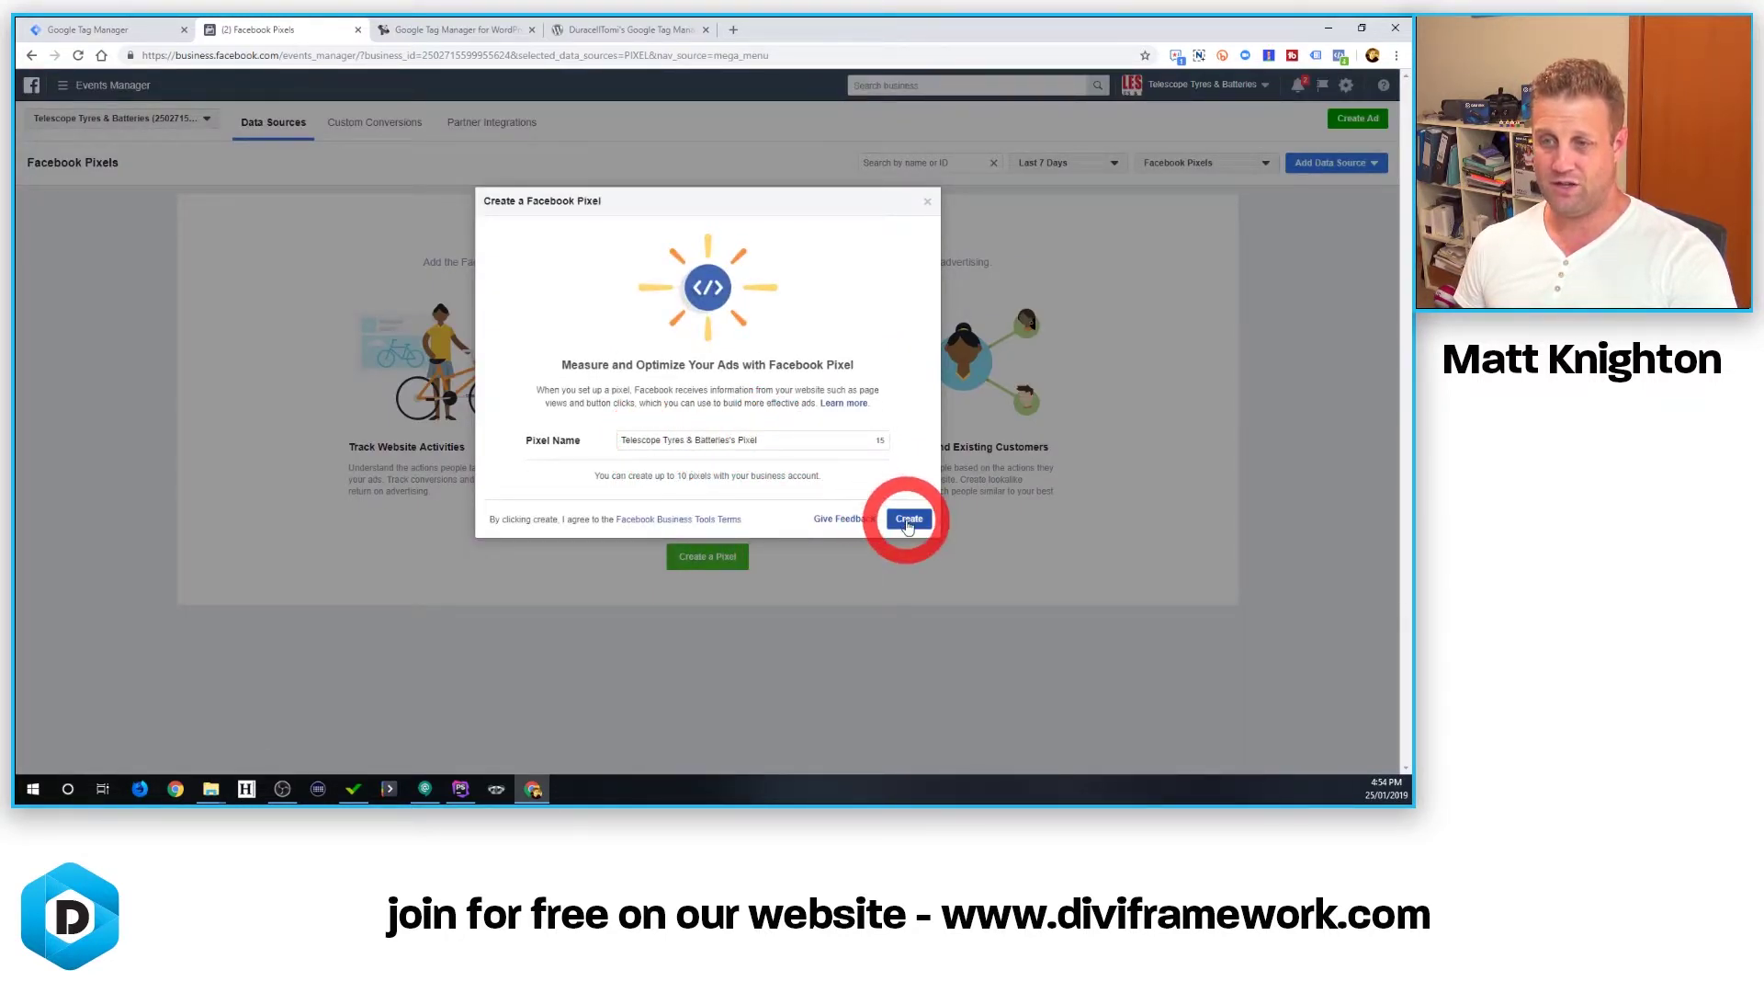
pyautogui.click(740, 442)
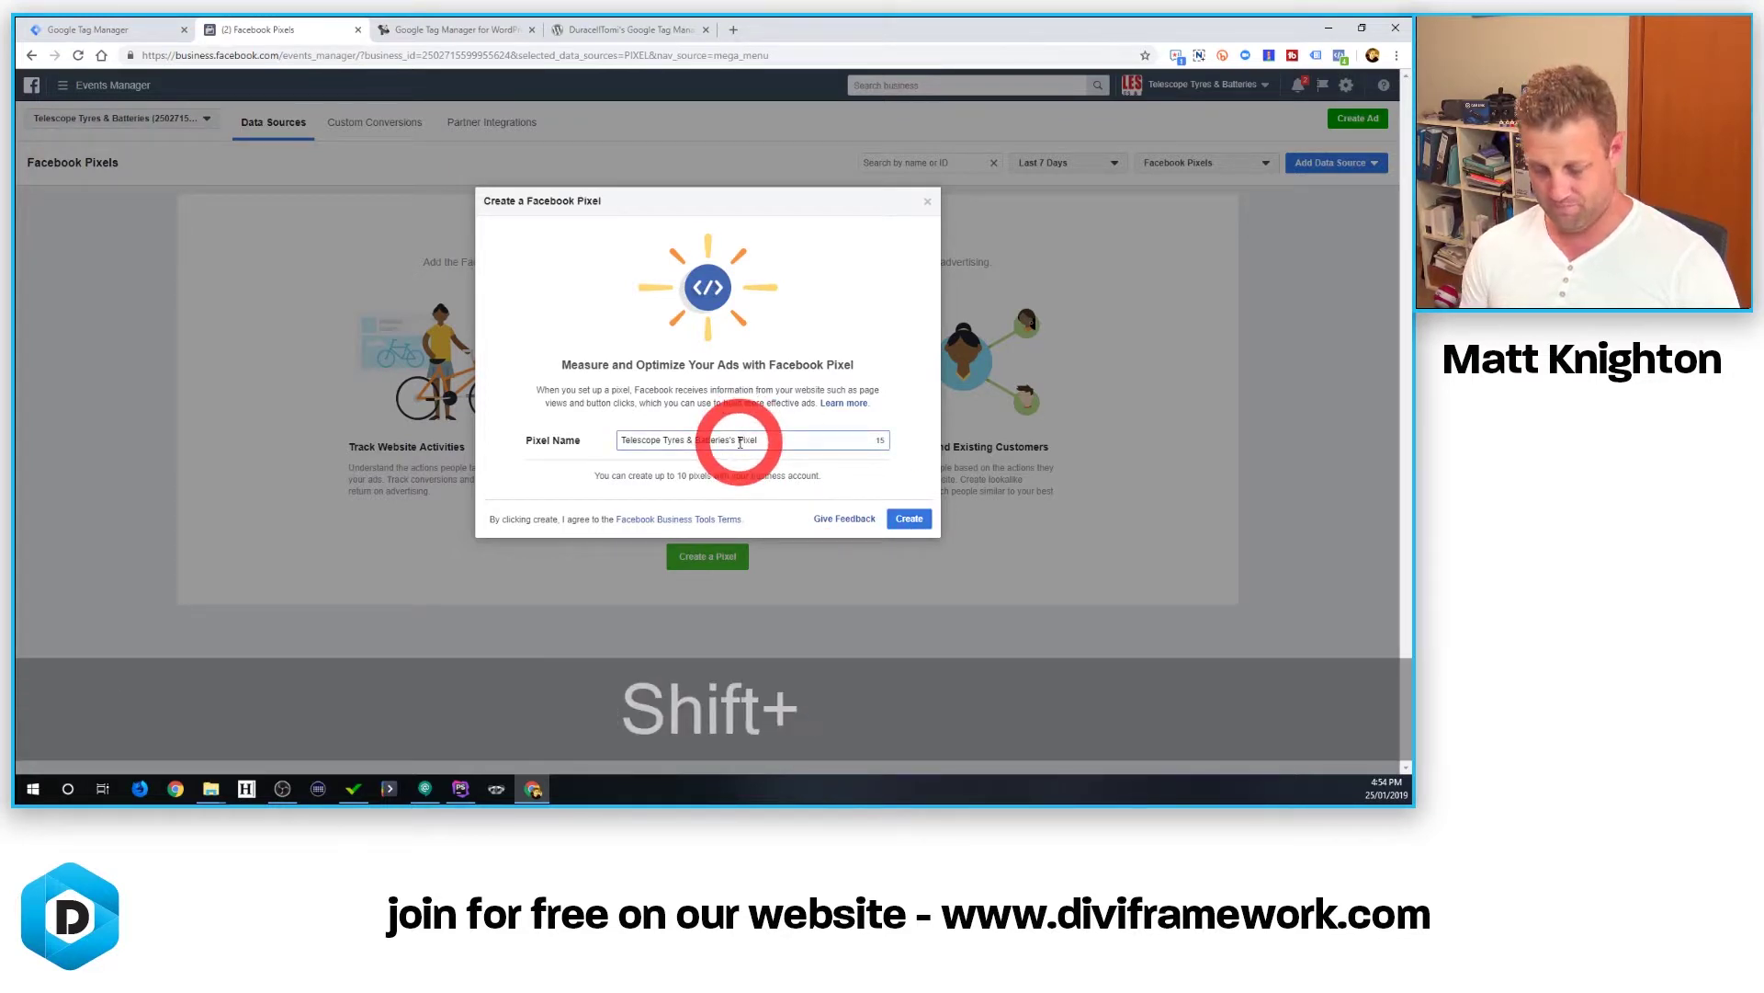
pyautogui.write('Website')
pyautogui.click(926, 539)
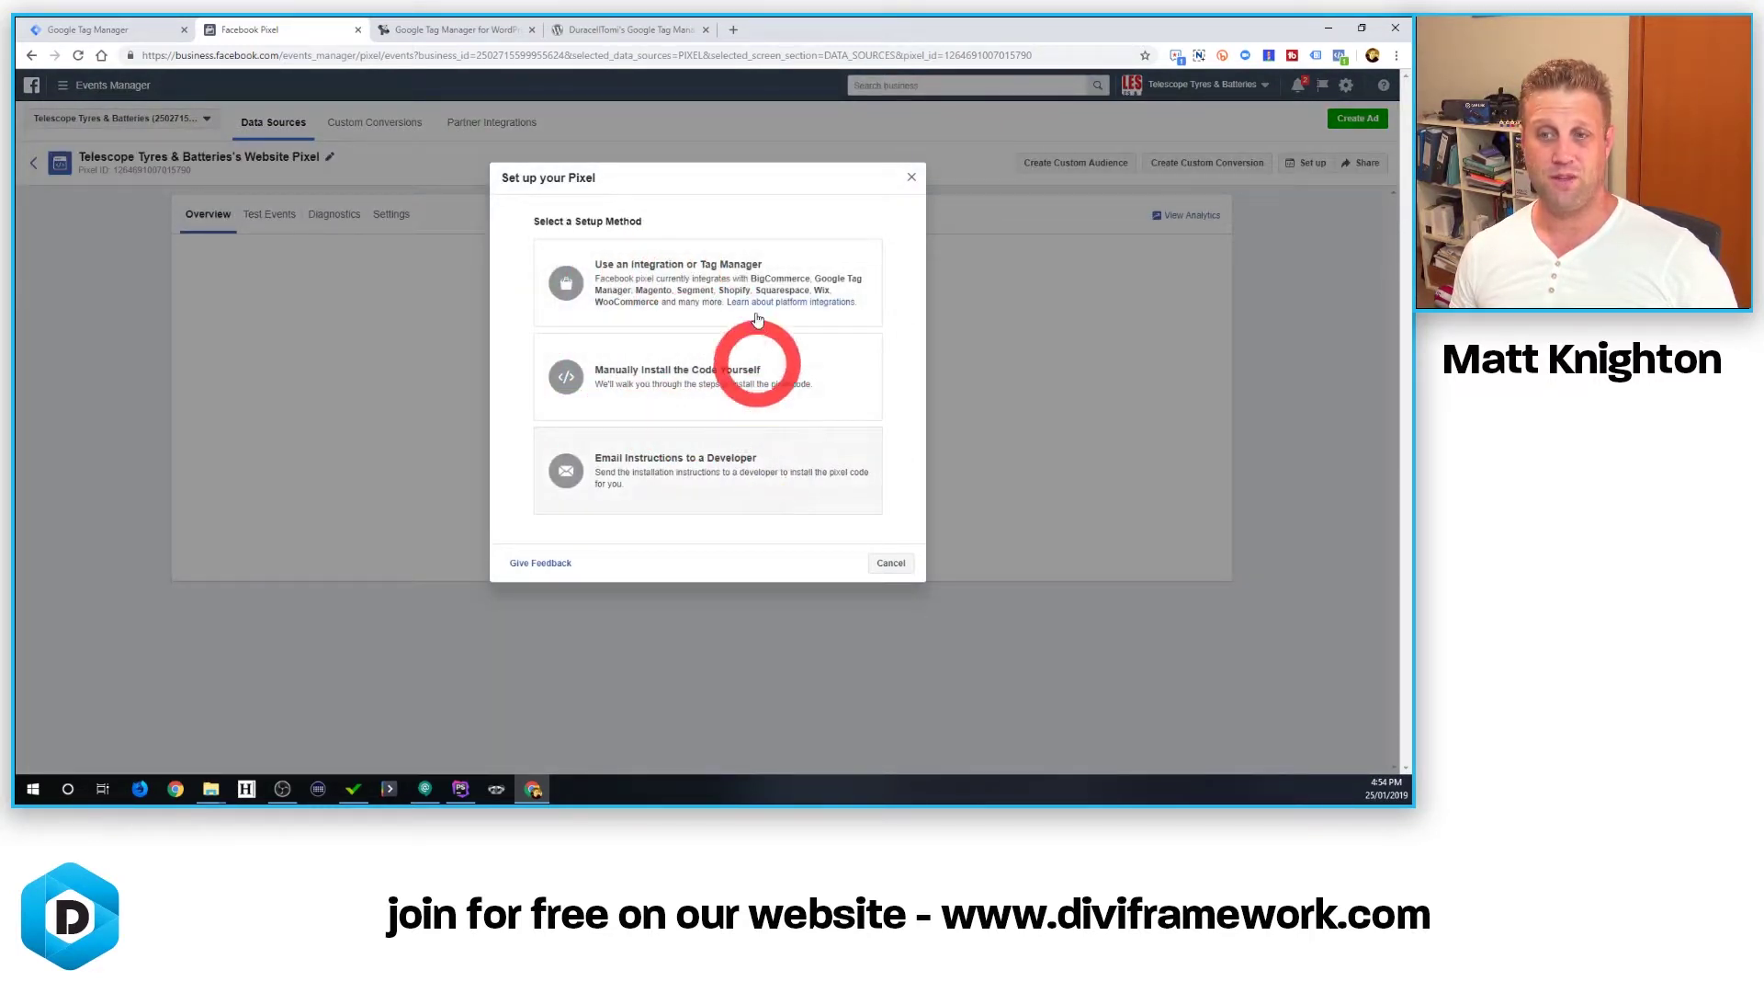
# Choose Google Tag Manager as the pixel's setup integration and connect it with the work Google account.
pyautogui.click(701, 267)
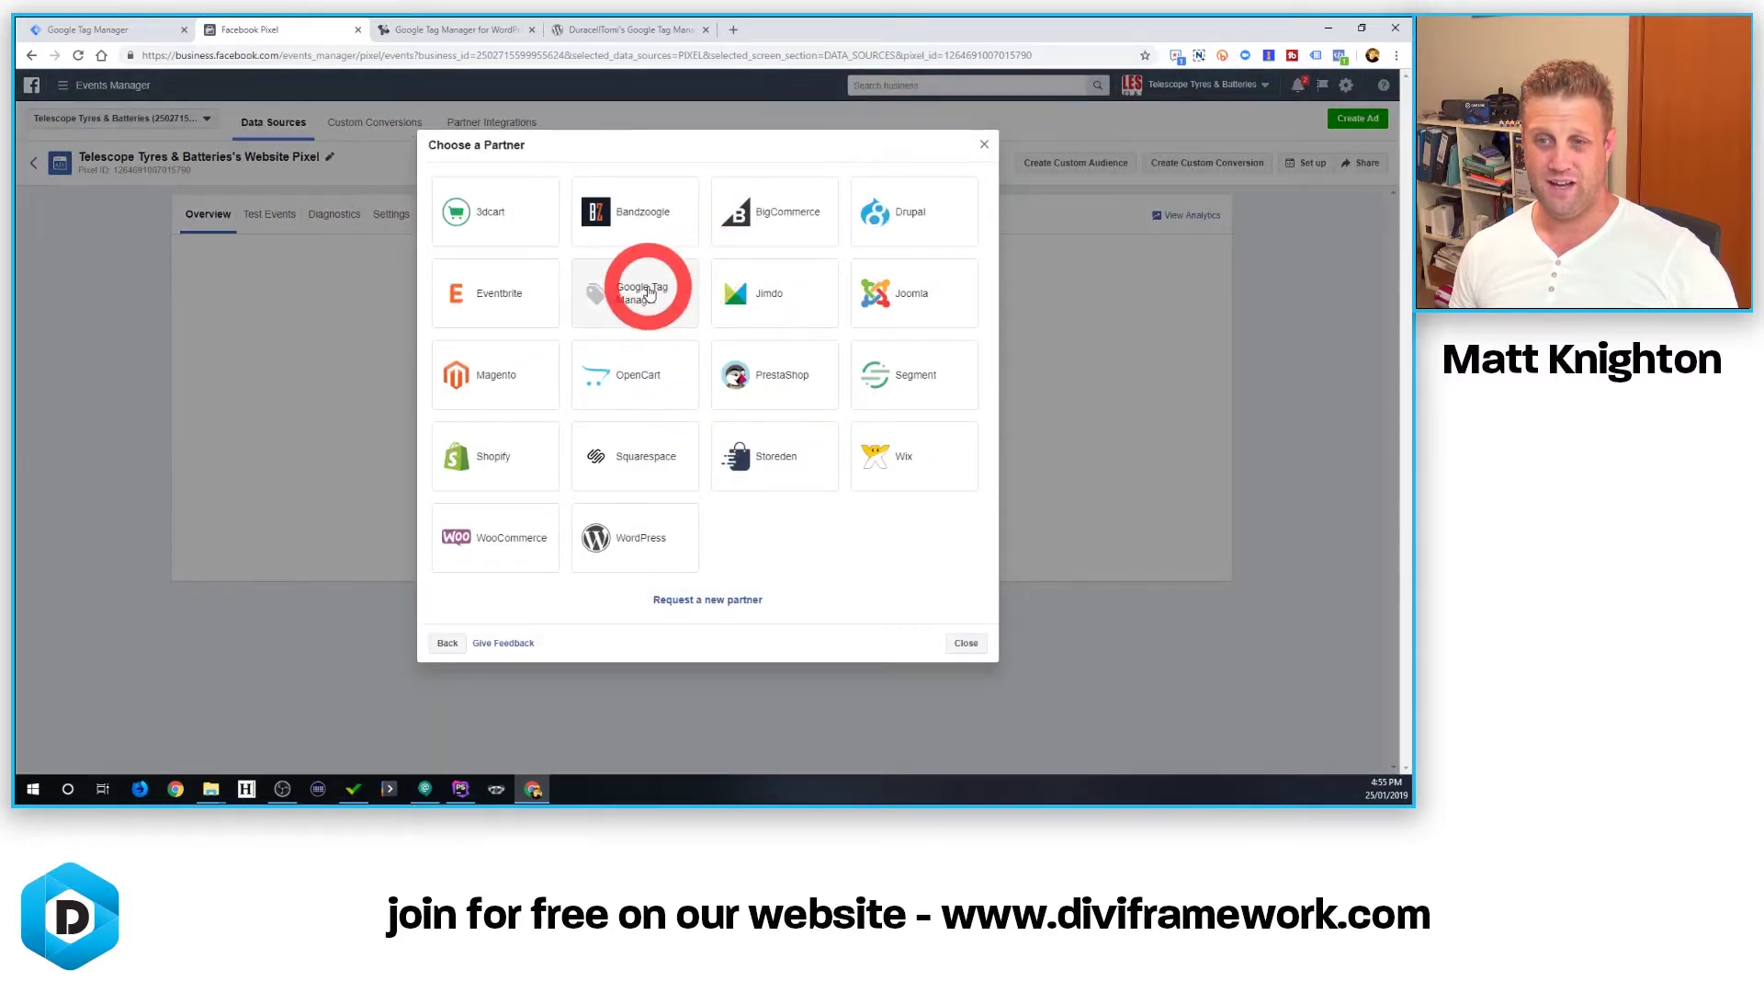
pyautogui.click(649, 292)
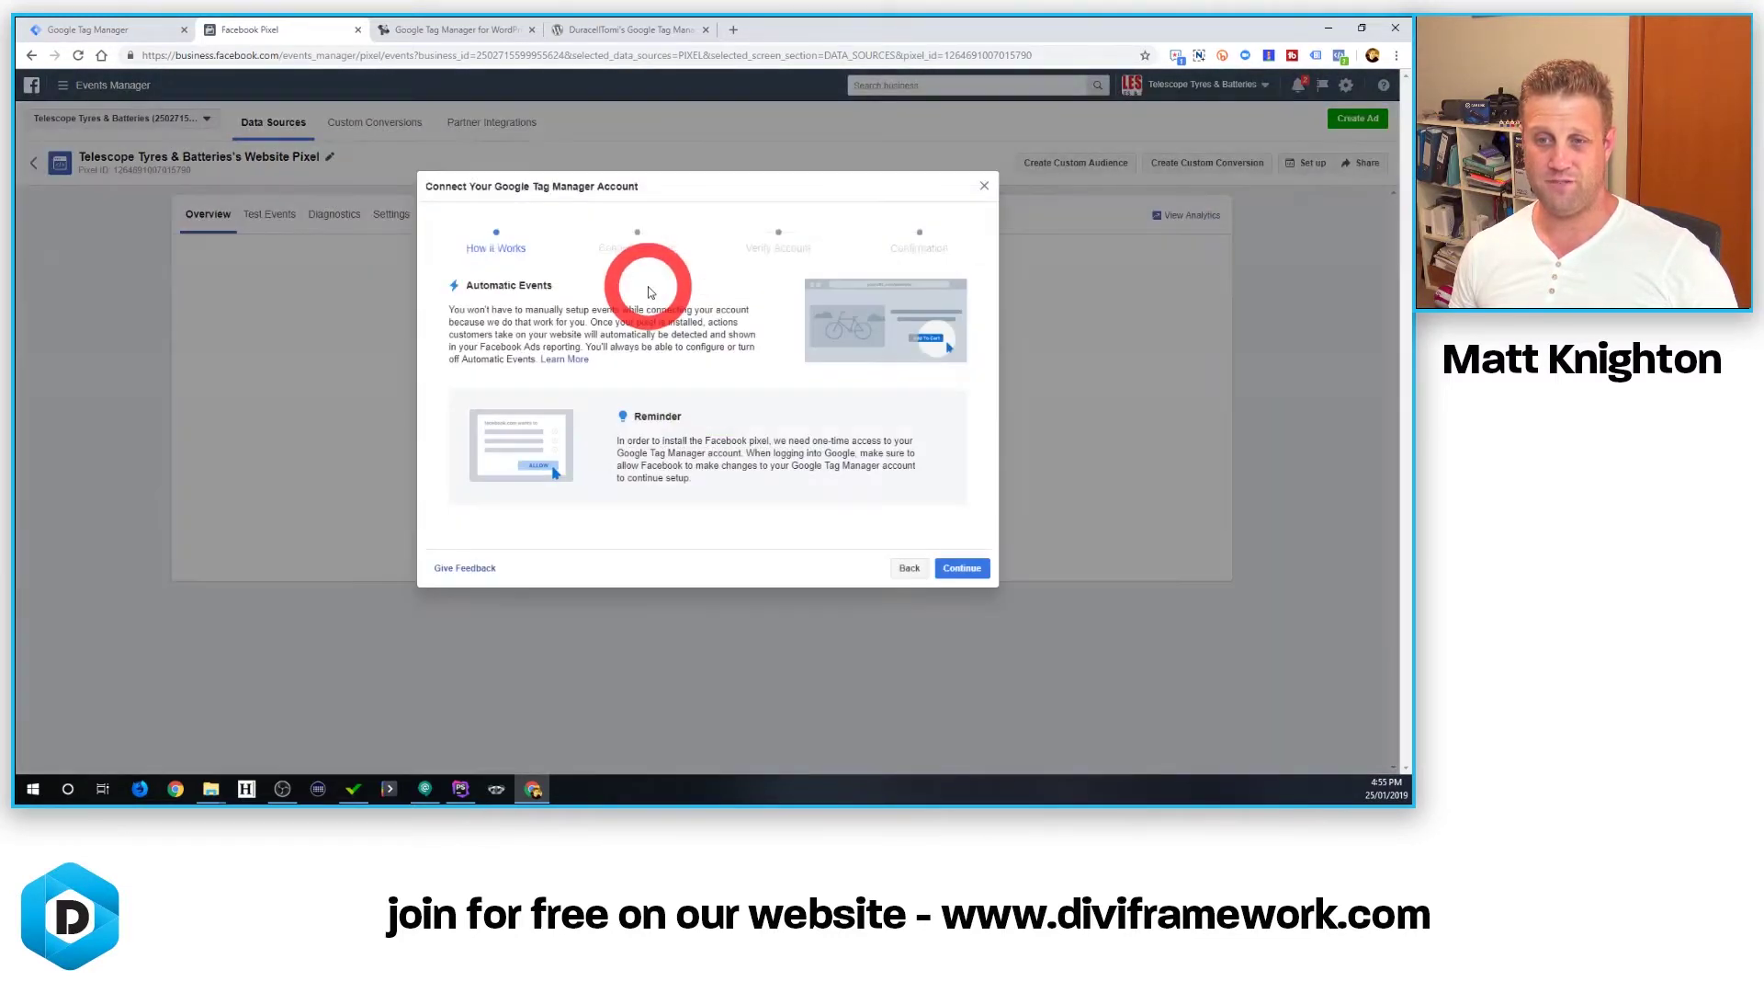
pyautogui.click(967, 570)
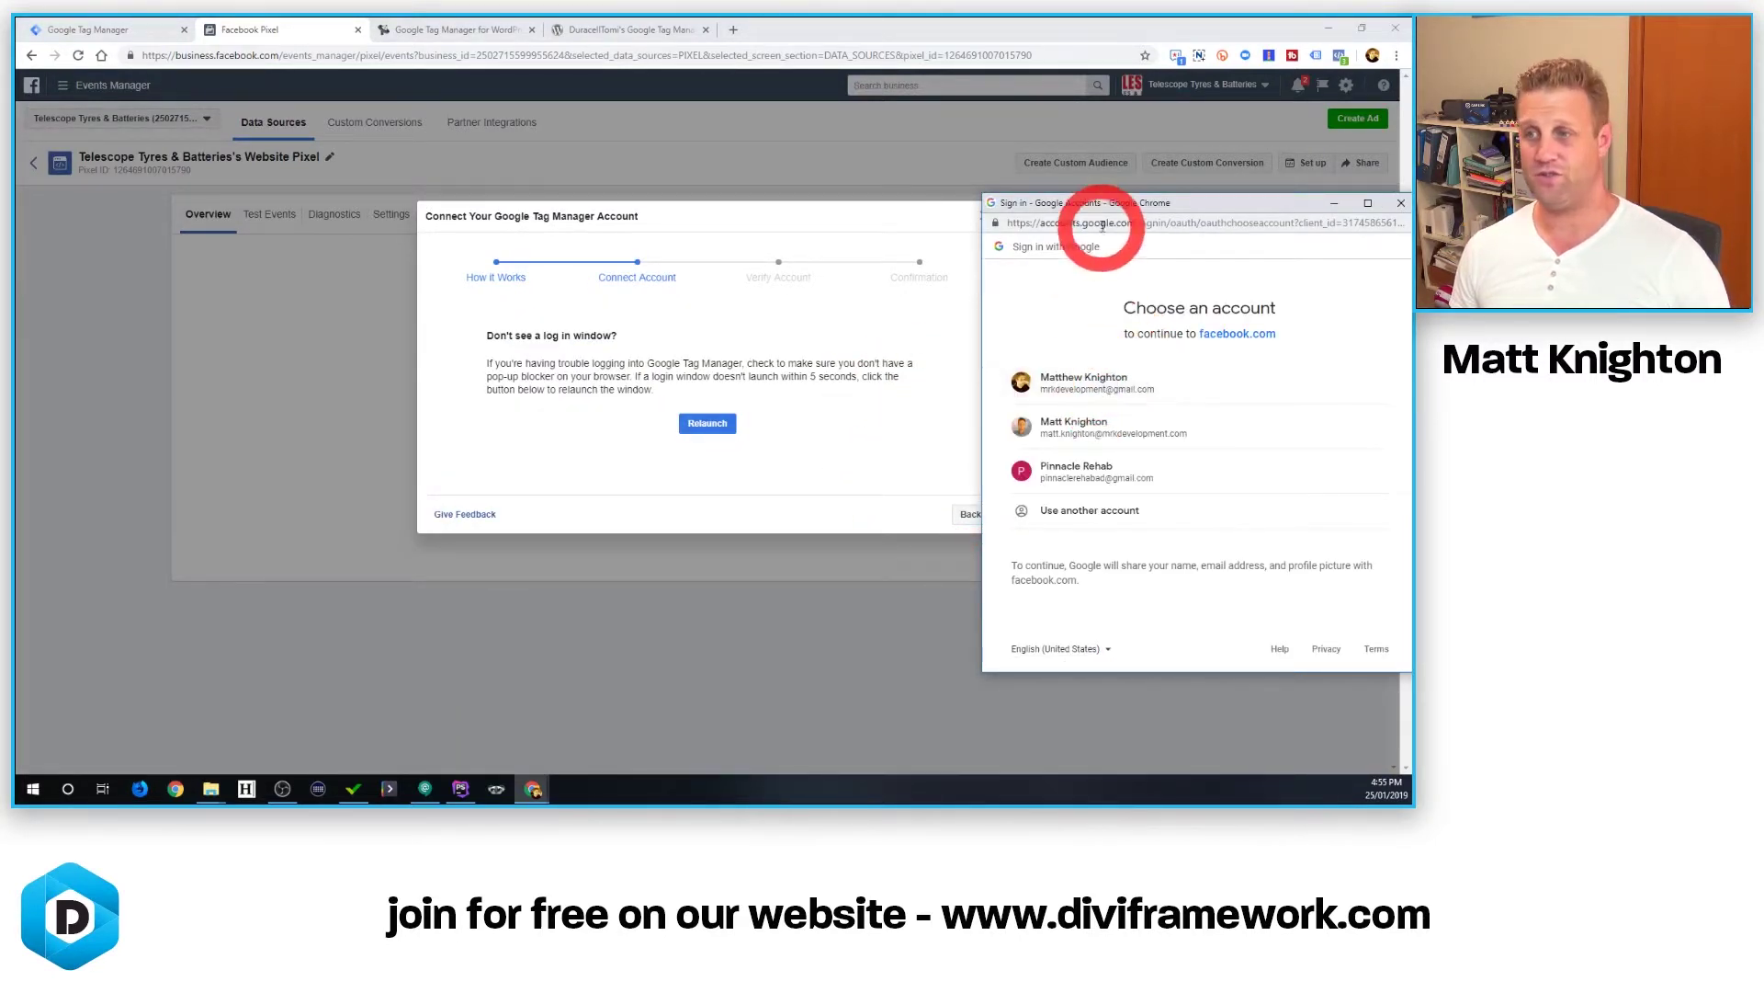
pyautogui.moveTo(1095, 209); pyautogui.dragTo(818, 204)
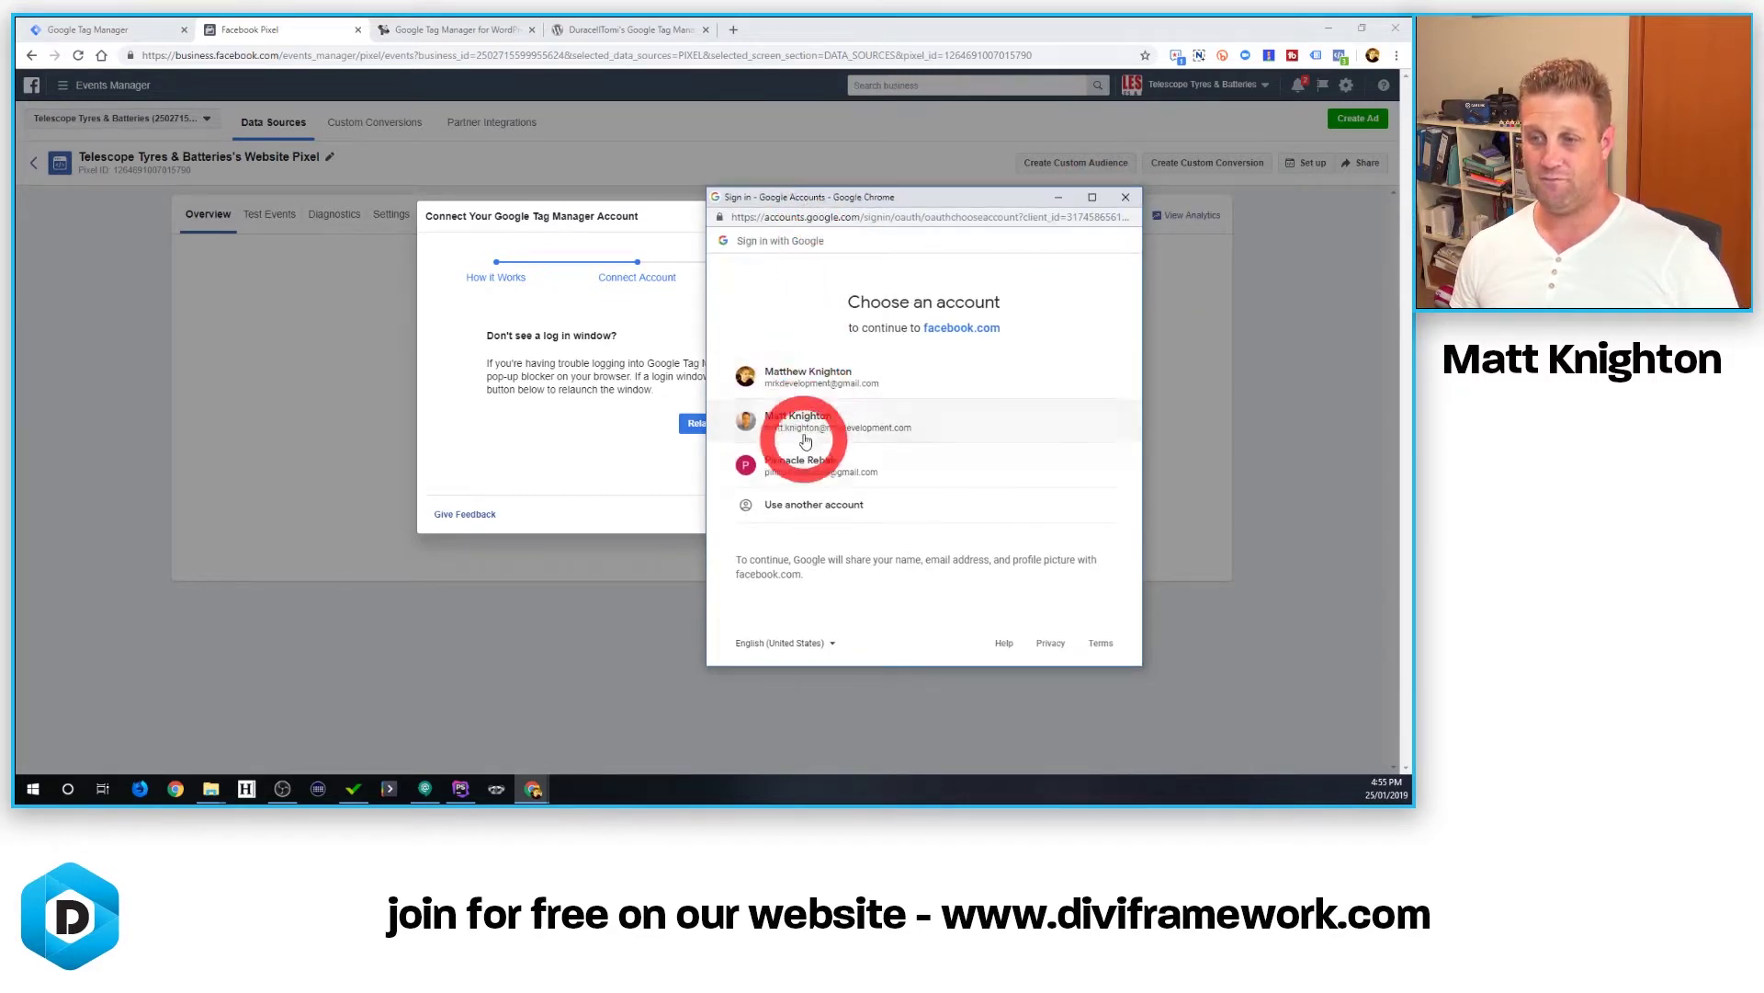
pyautogui.click(772, 423)
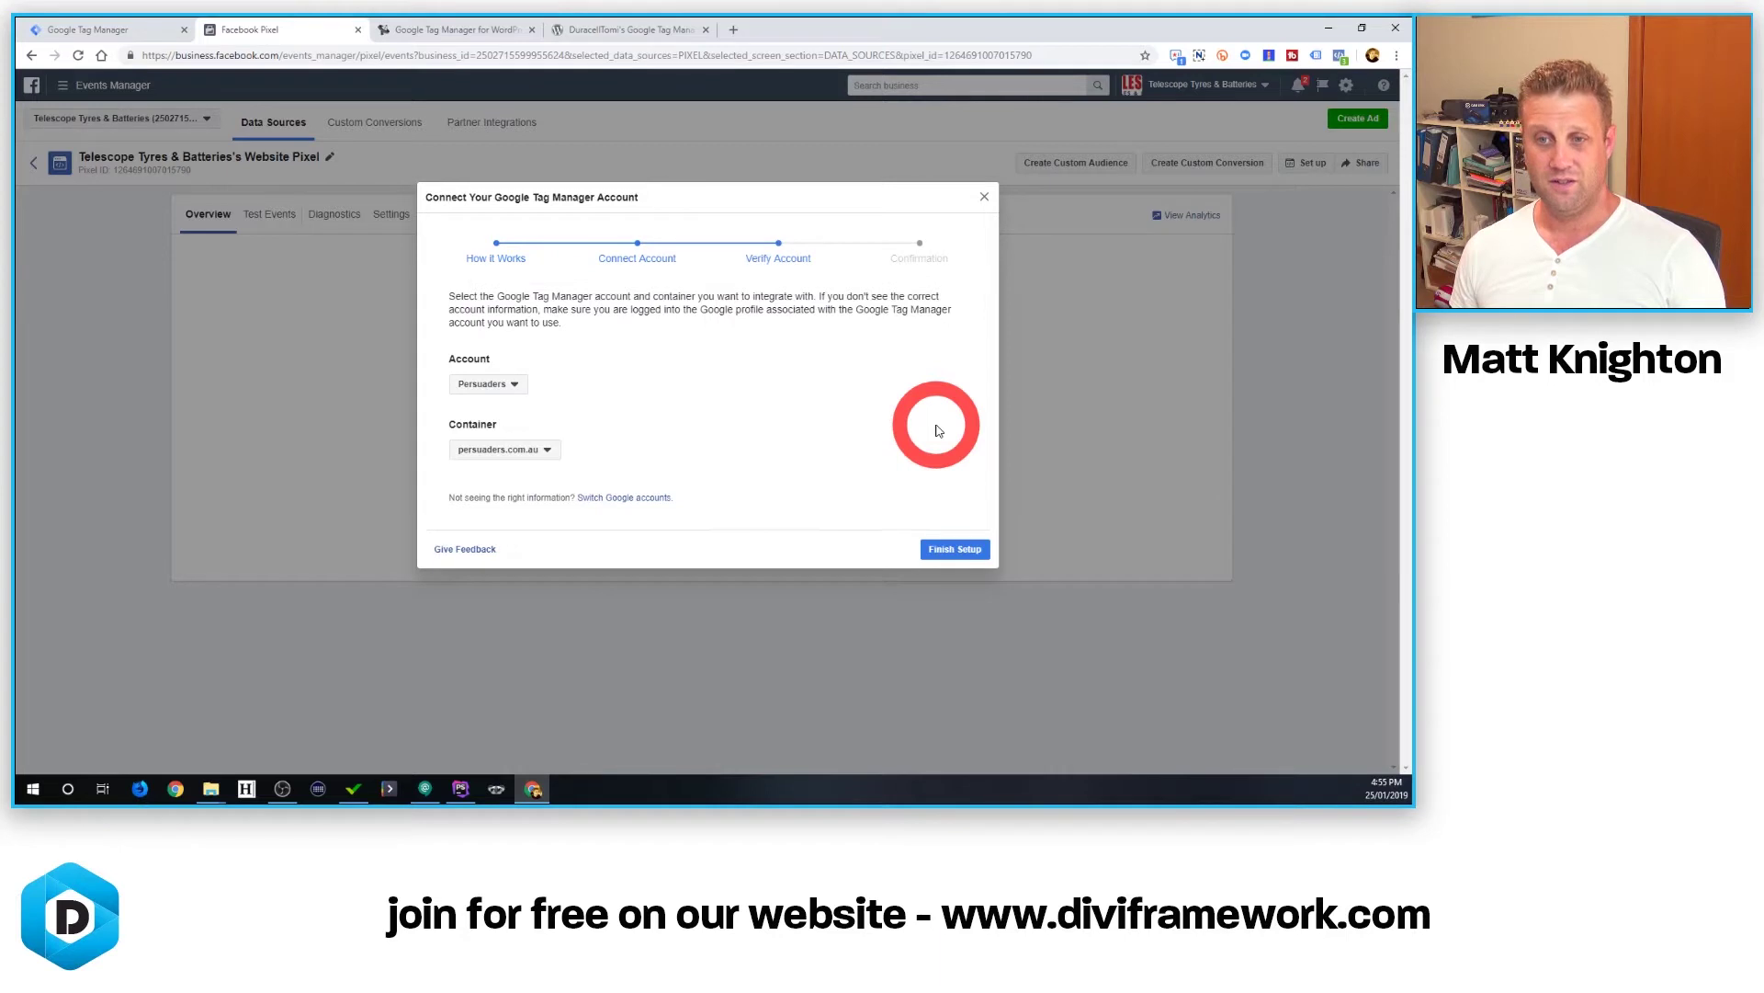
pyautogui.click(499, 384)
pyautogui.scroll(-2, 533, 434)
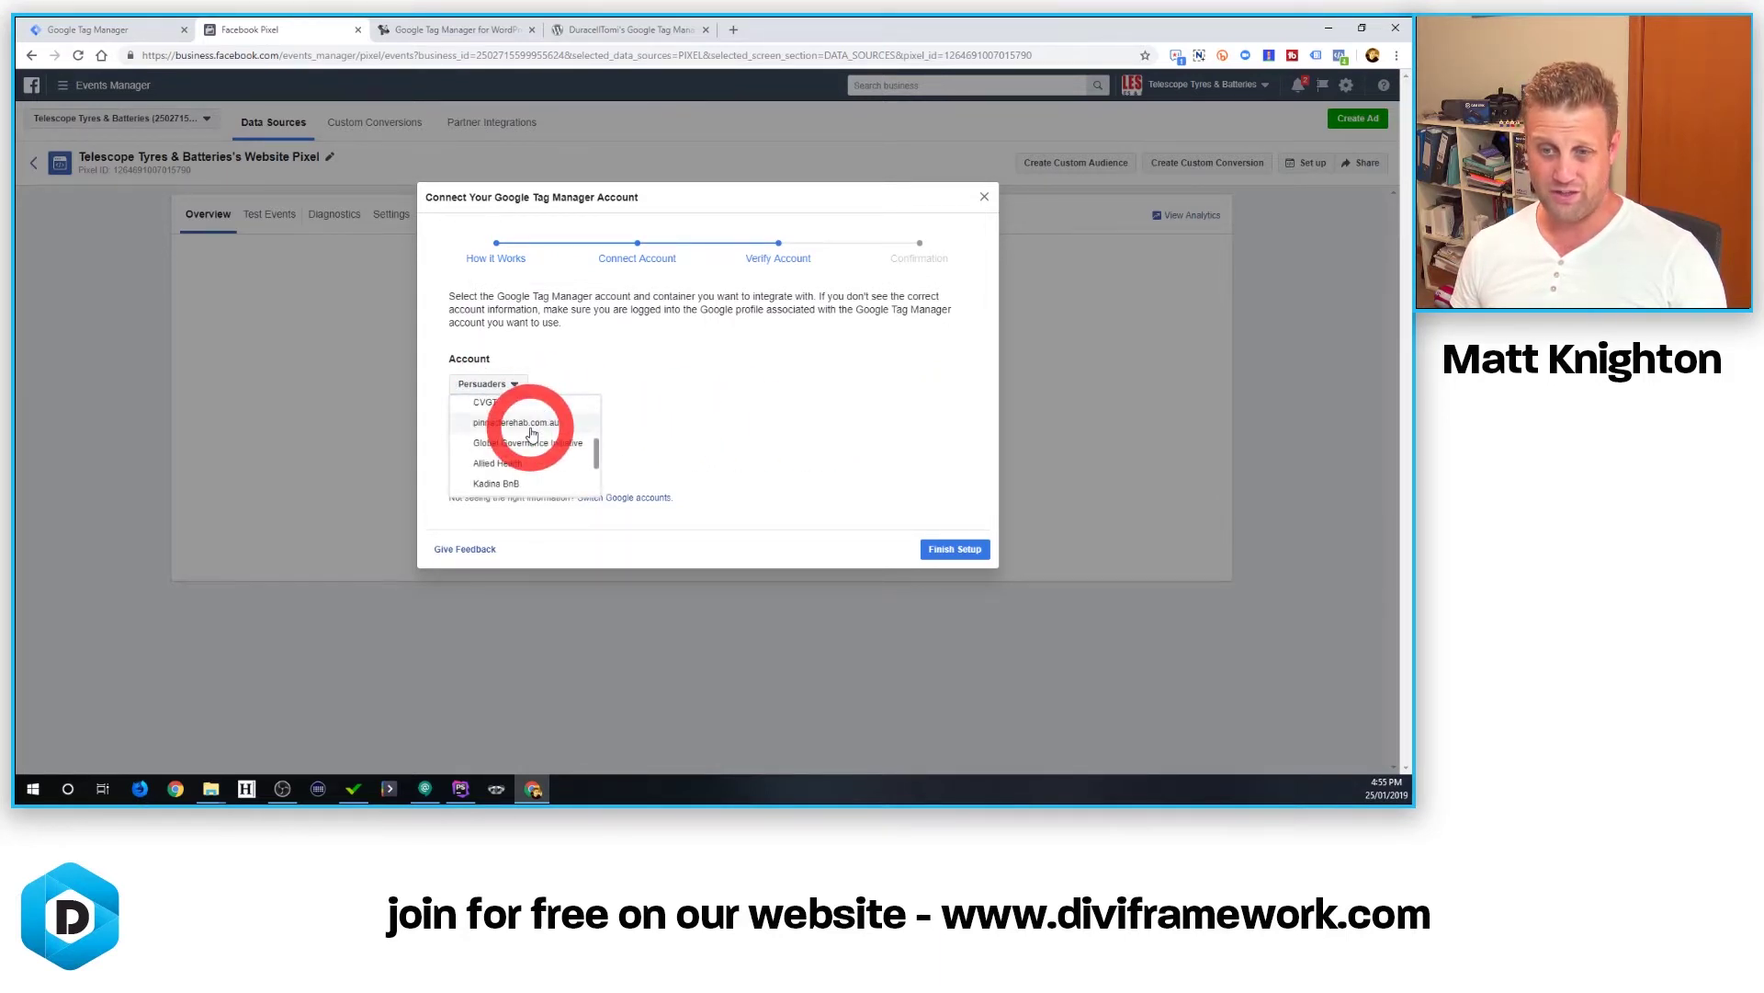
pyautogui.scroll(-5, 532, 434)
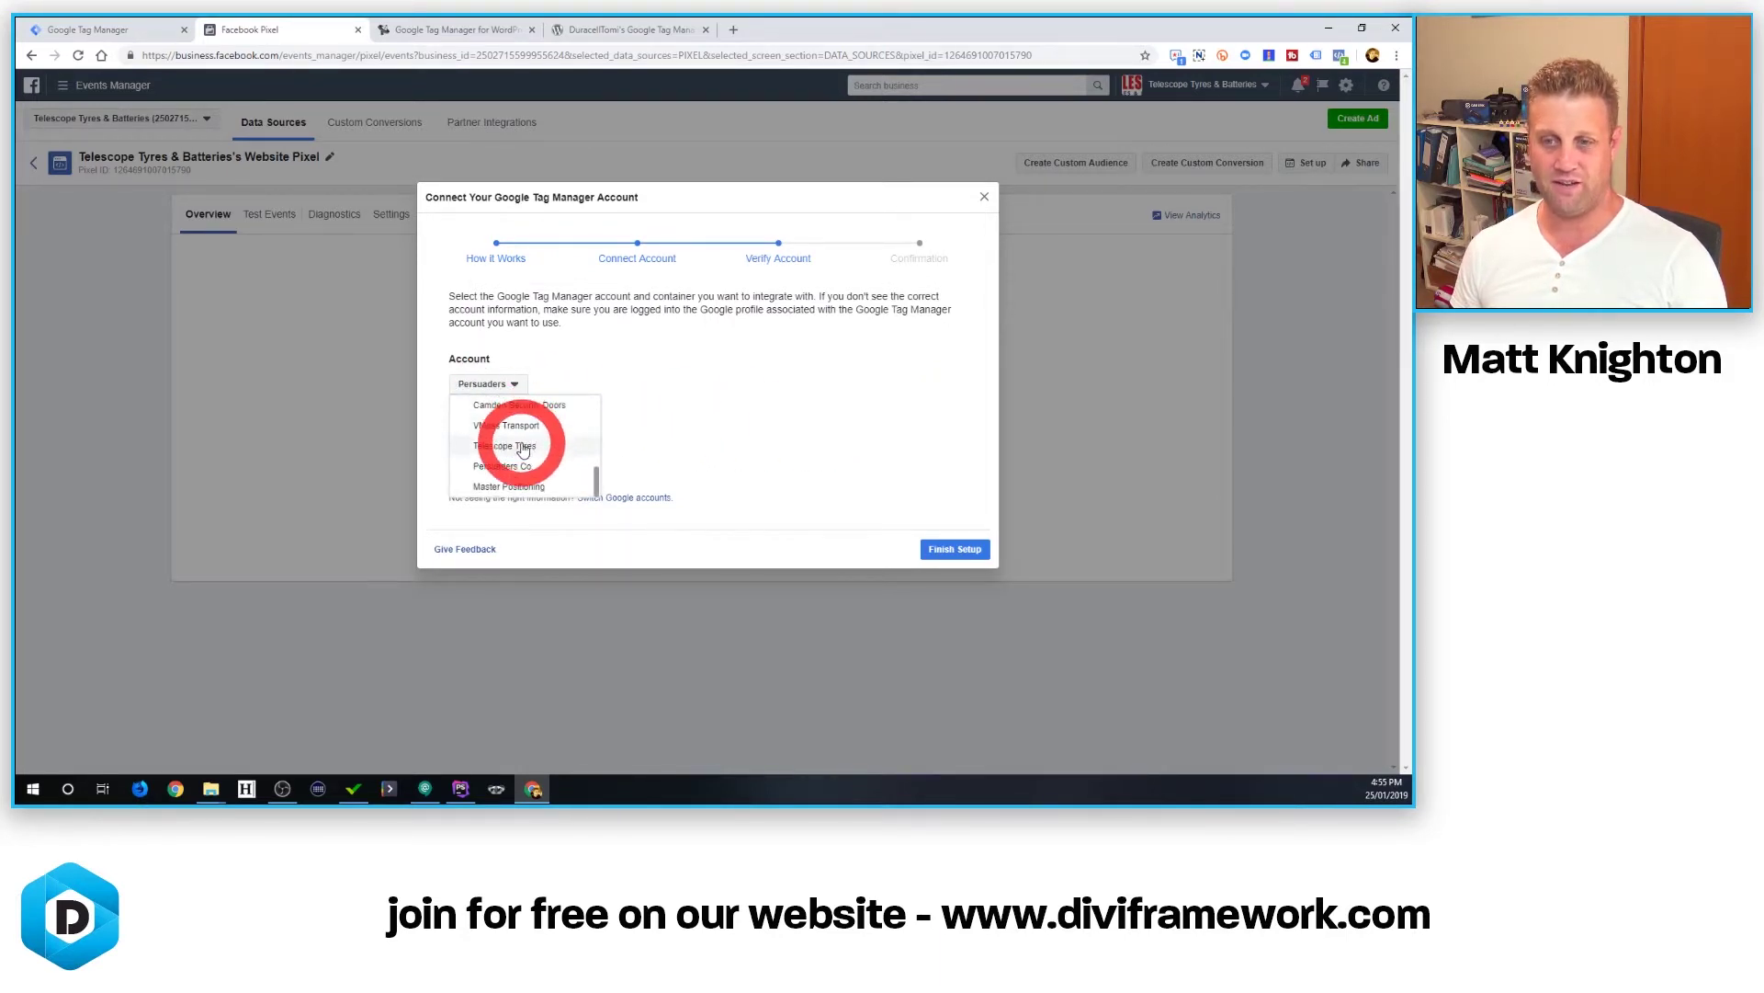
pyautogui.click(524, 448)
pyautogui.click(963, 549)
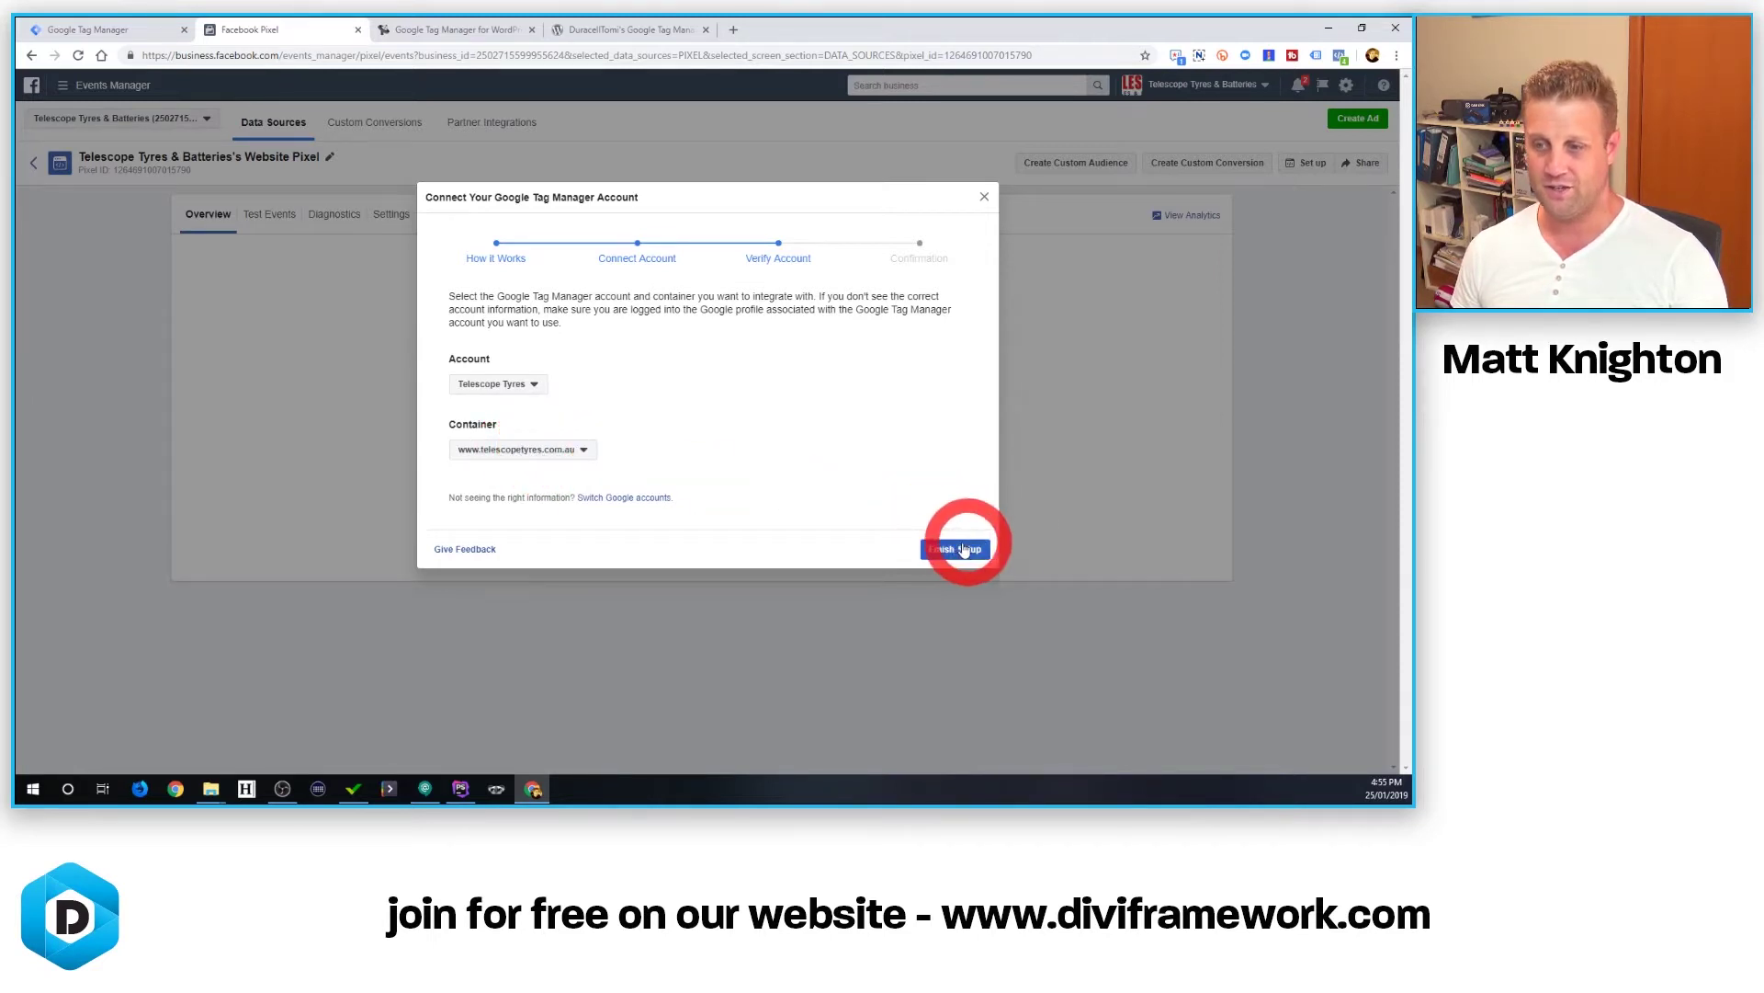
pyautogui.click(959, 550)
pyautogui.click(919, 432)
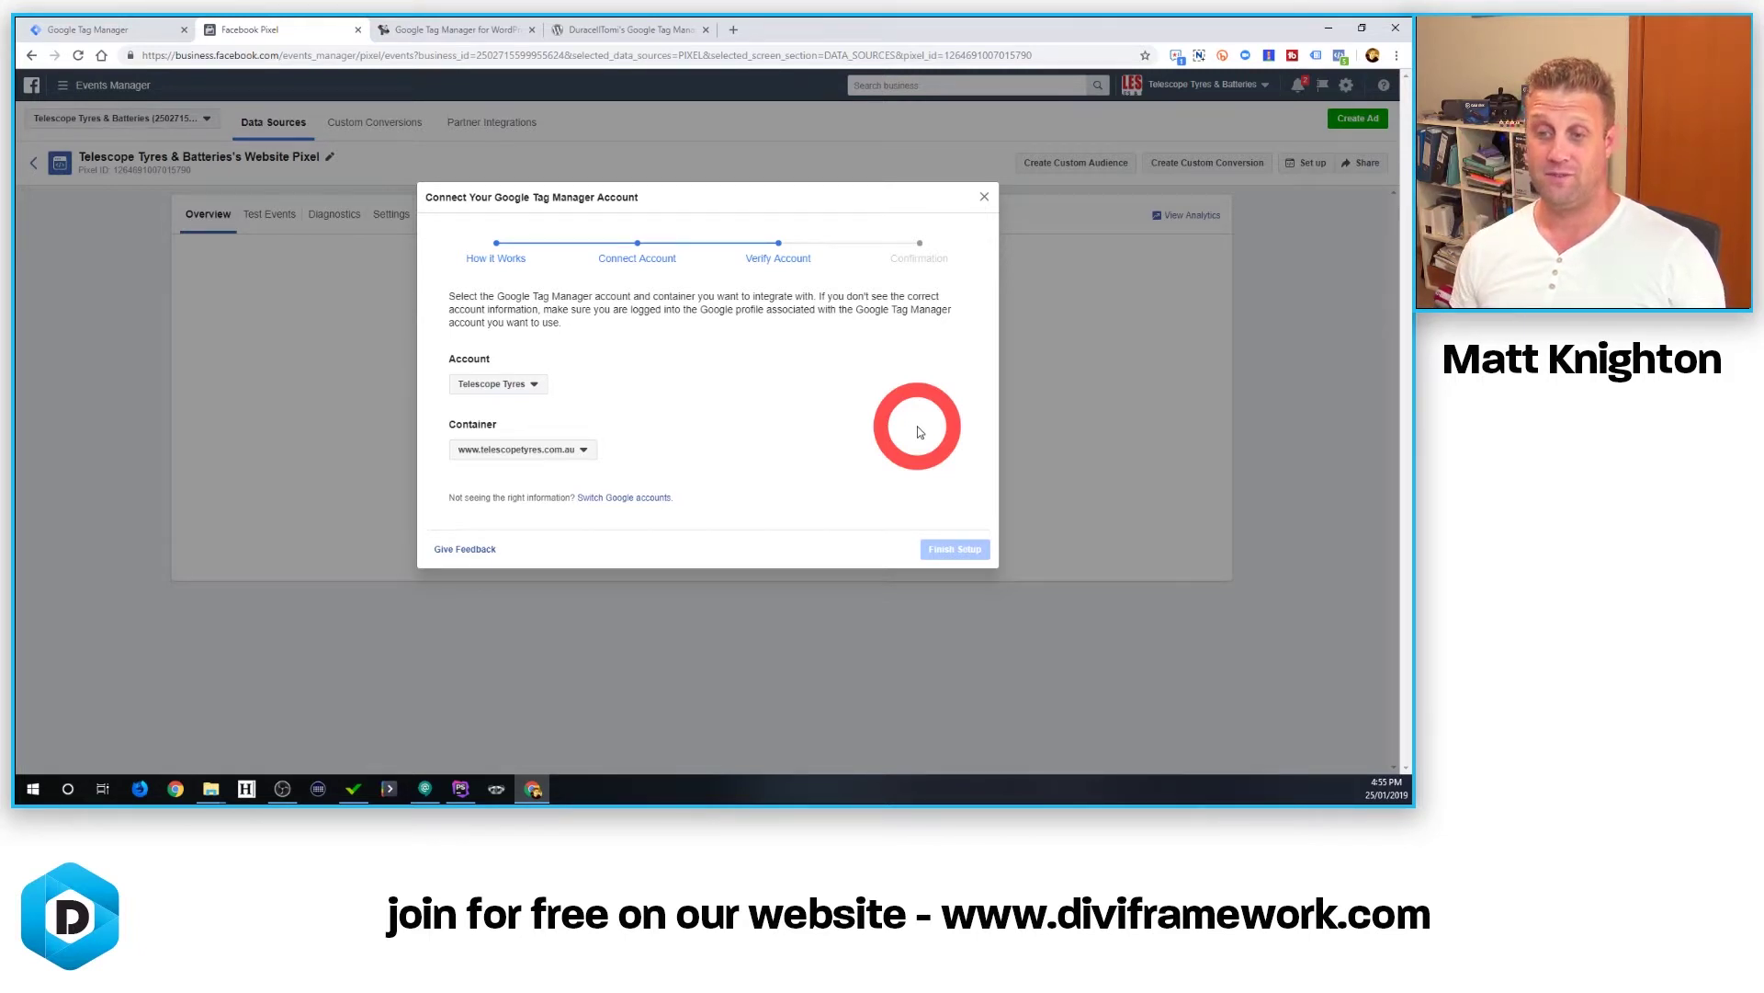
pyautogui.click(559, 516)
pyautogui.click(619, 510)
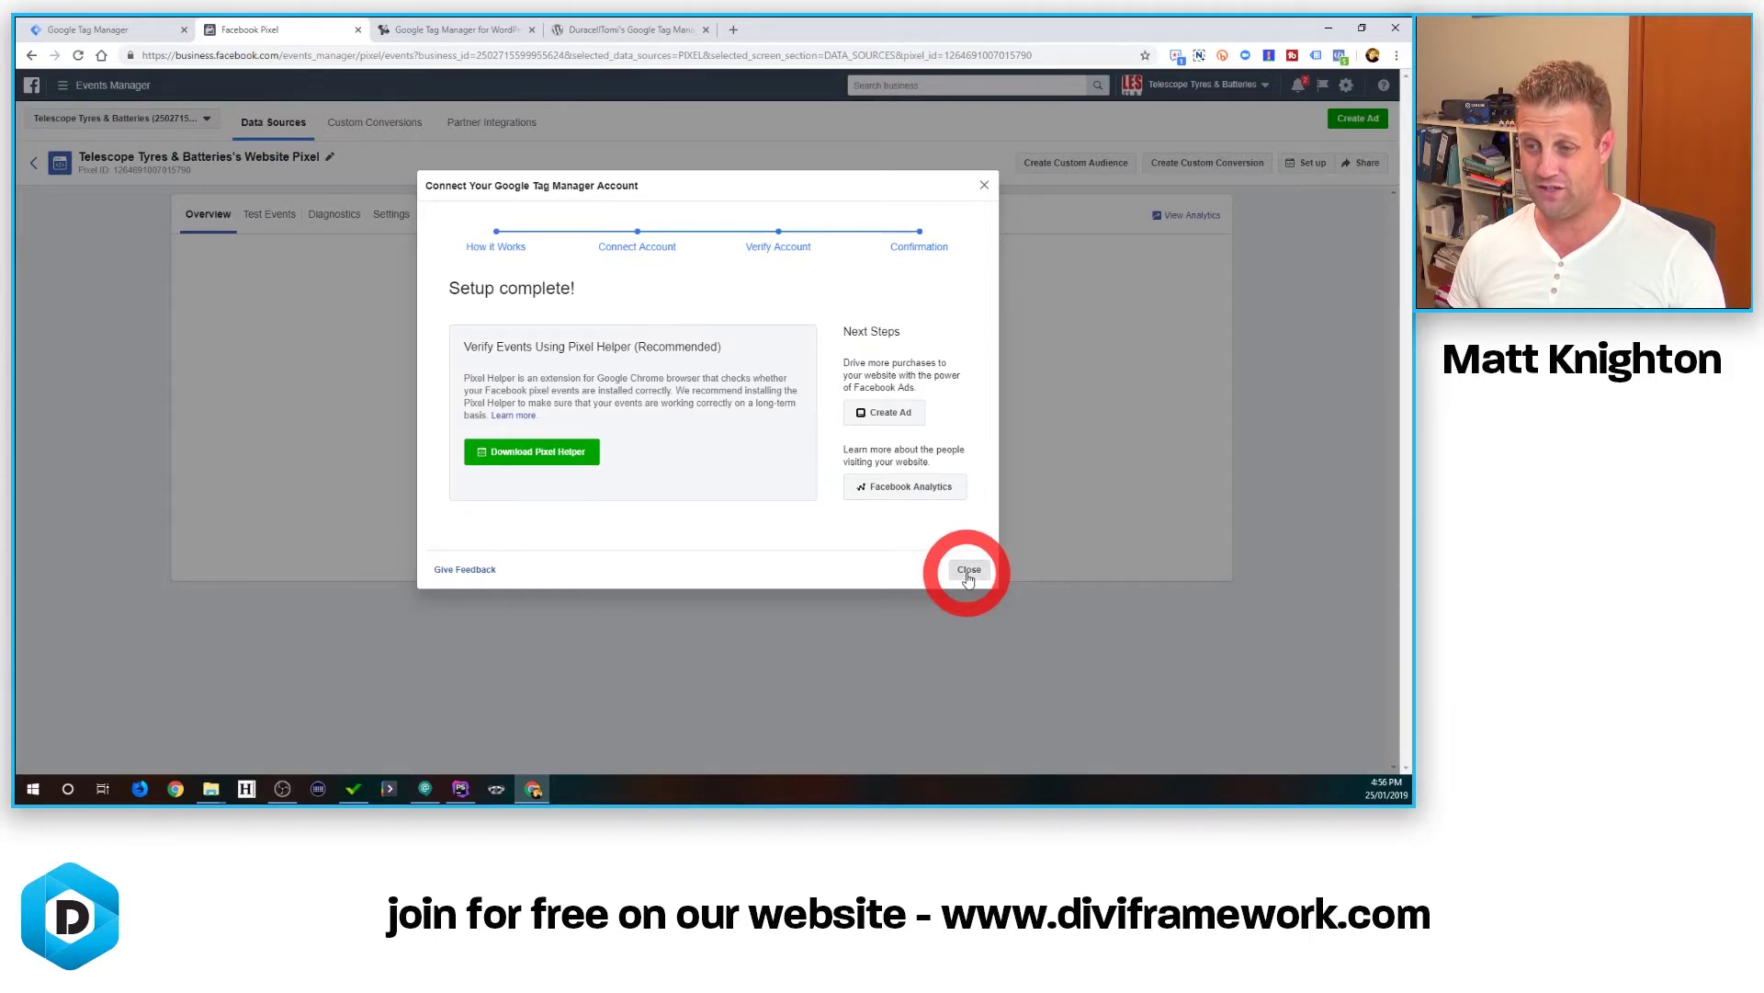
pyautogui.click(968, 566)
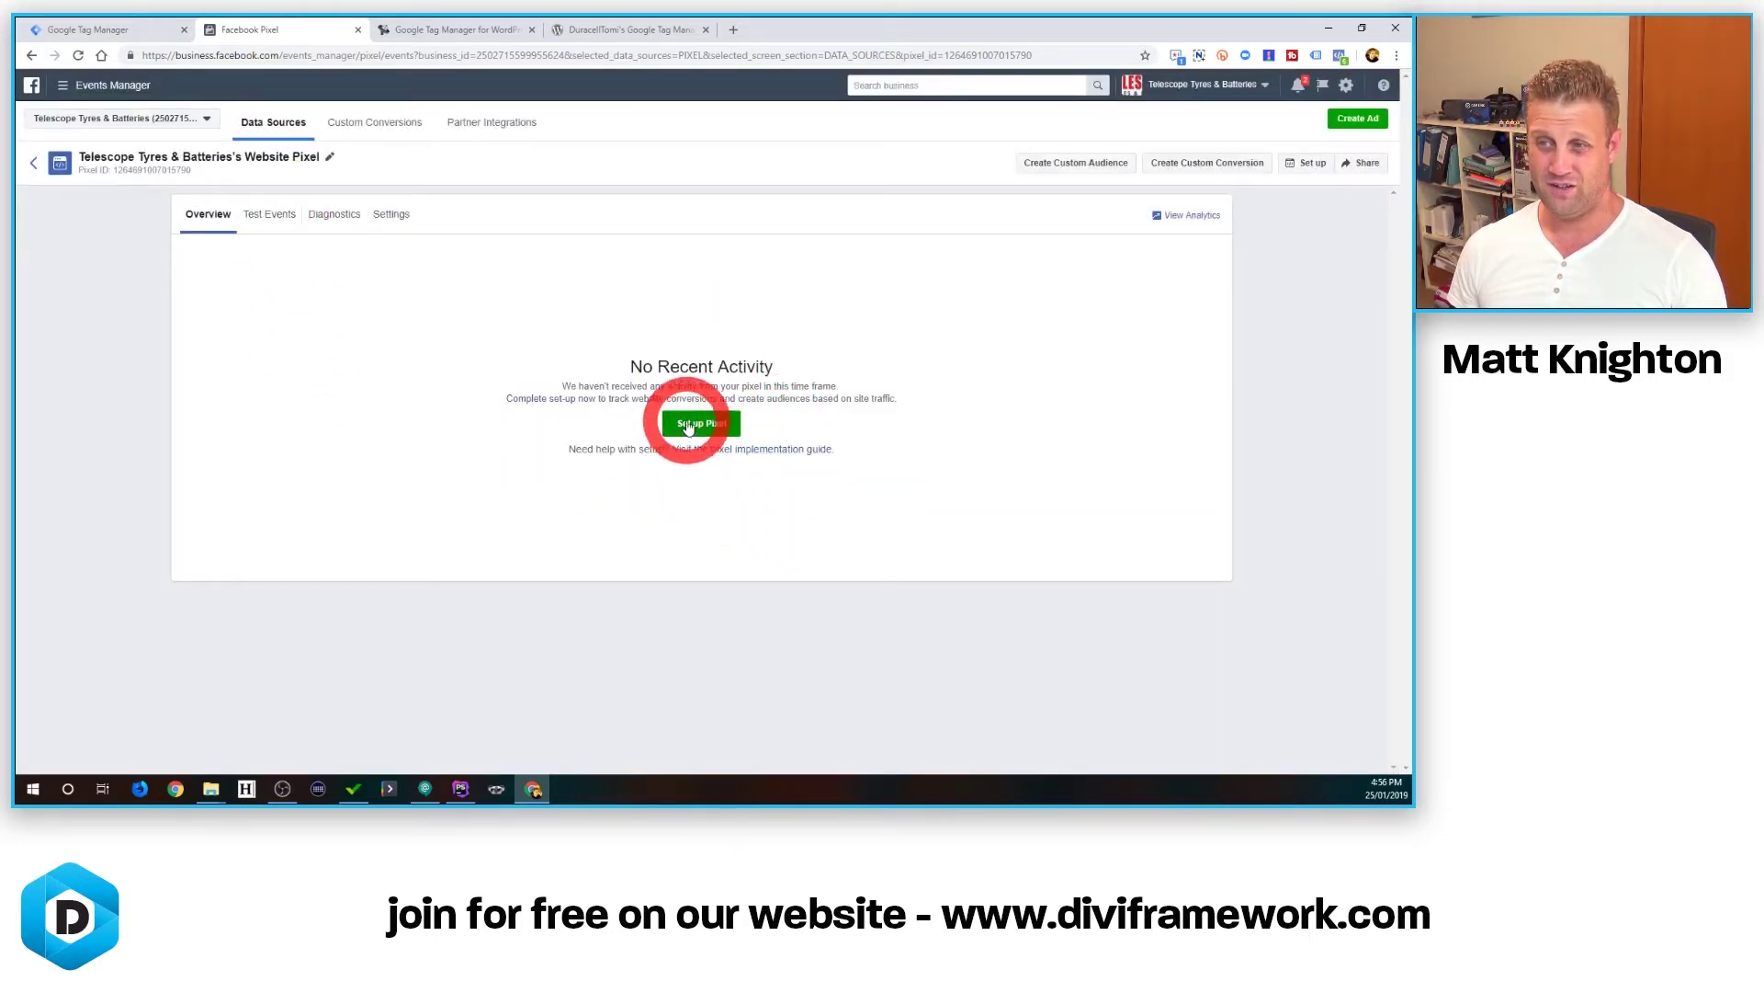
# Check the pixel's Test Events page and the tags and triggers in the Google Tag Manager workspace.
pyautogui.click(266, 217)
pyautogui.click(197, 221)
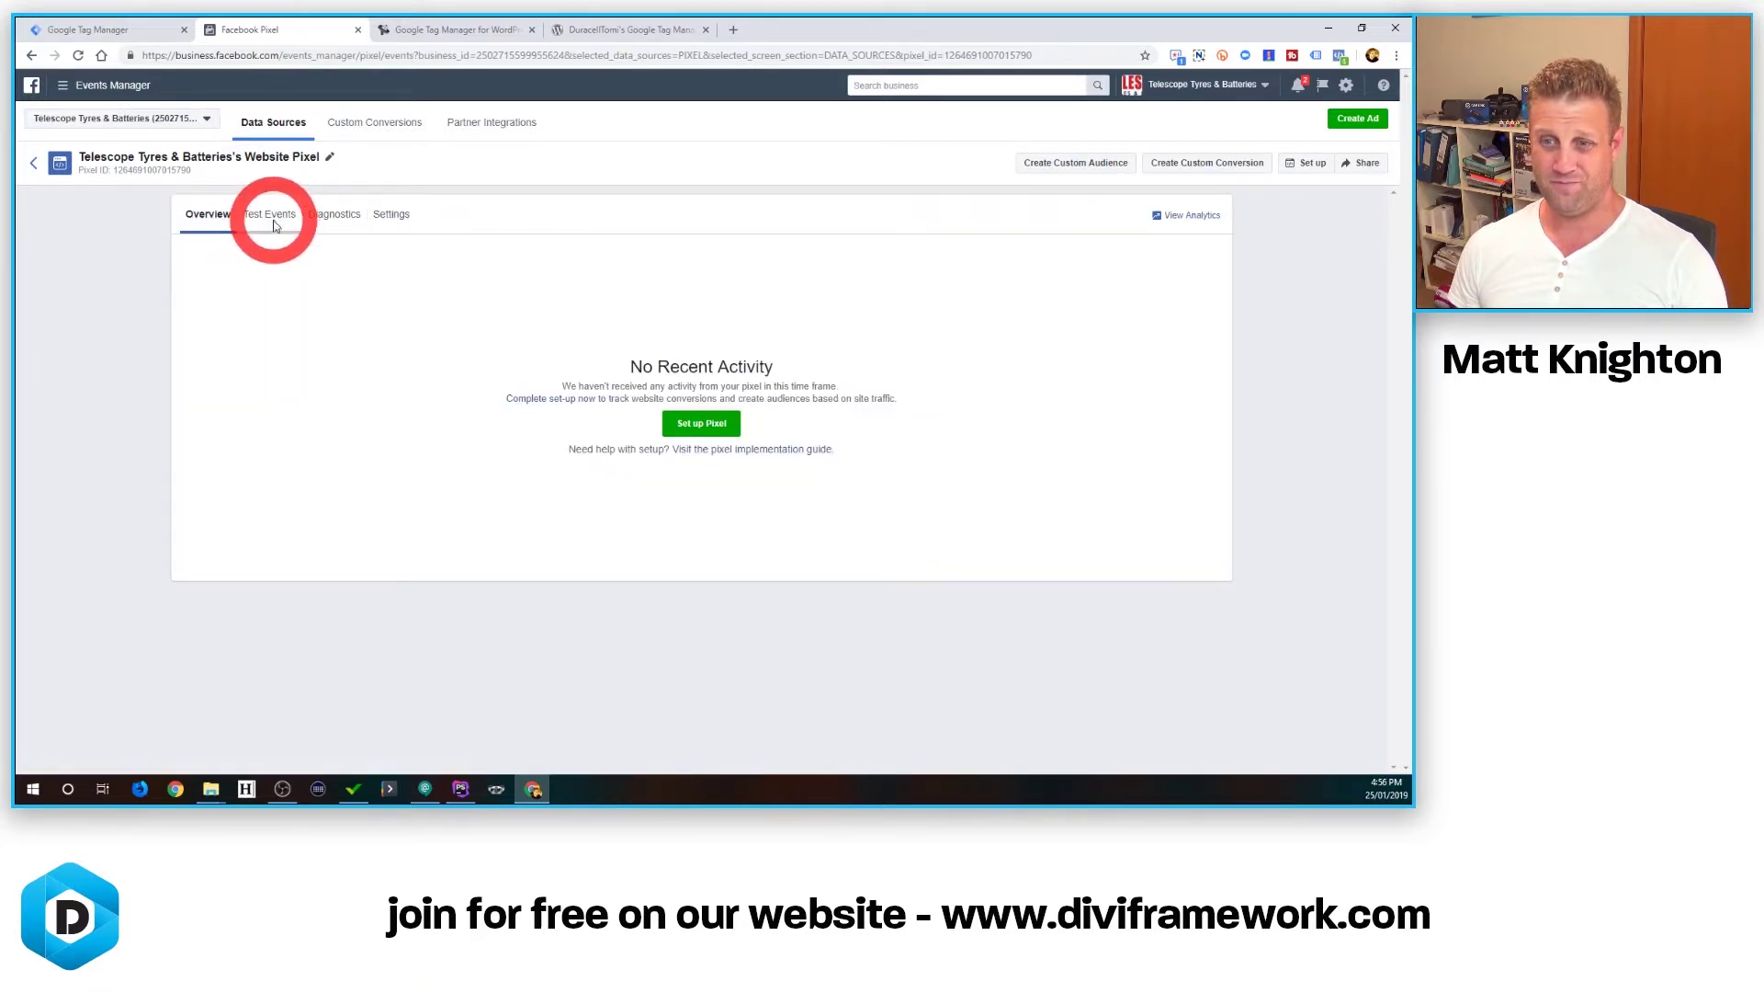
pyautogui.click(278, 227)
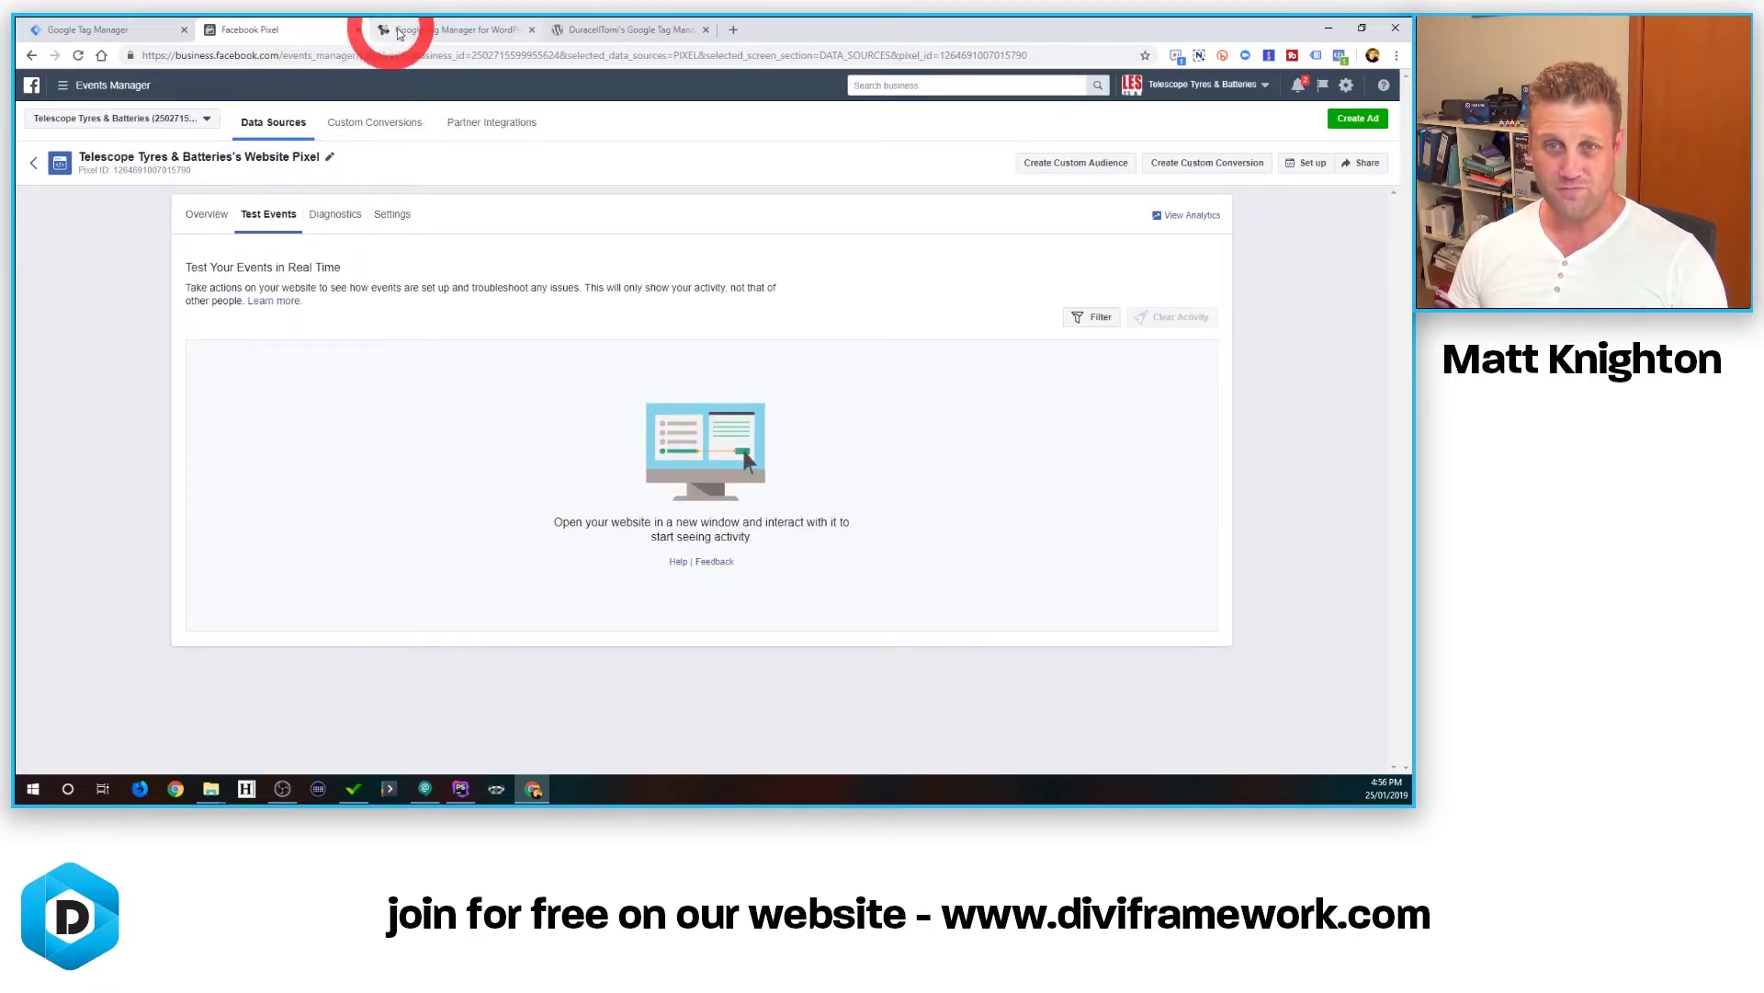
pyautogui.click(101, 31)
pyautogui.click(77, 312)
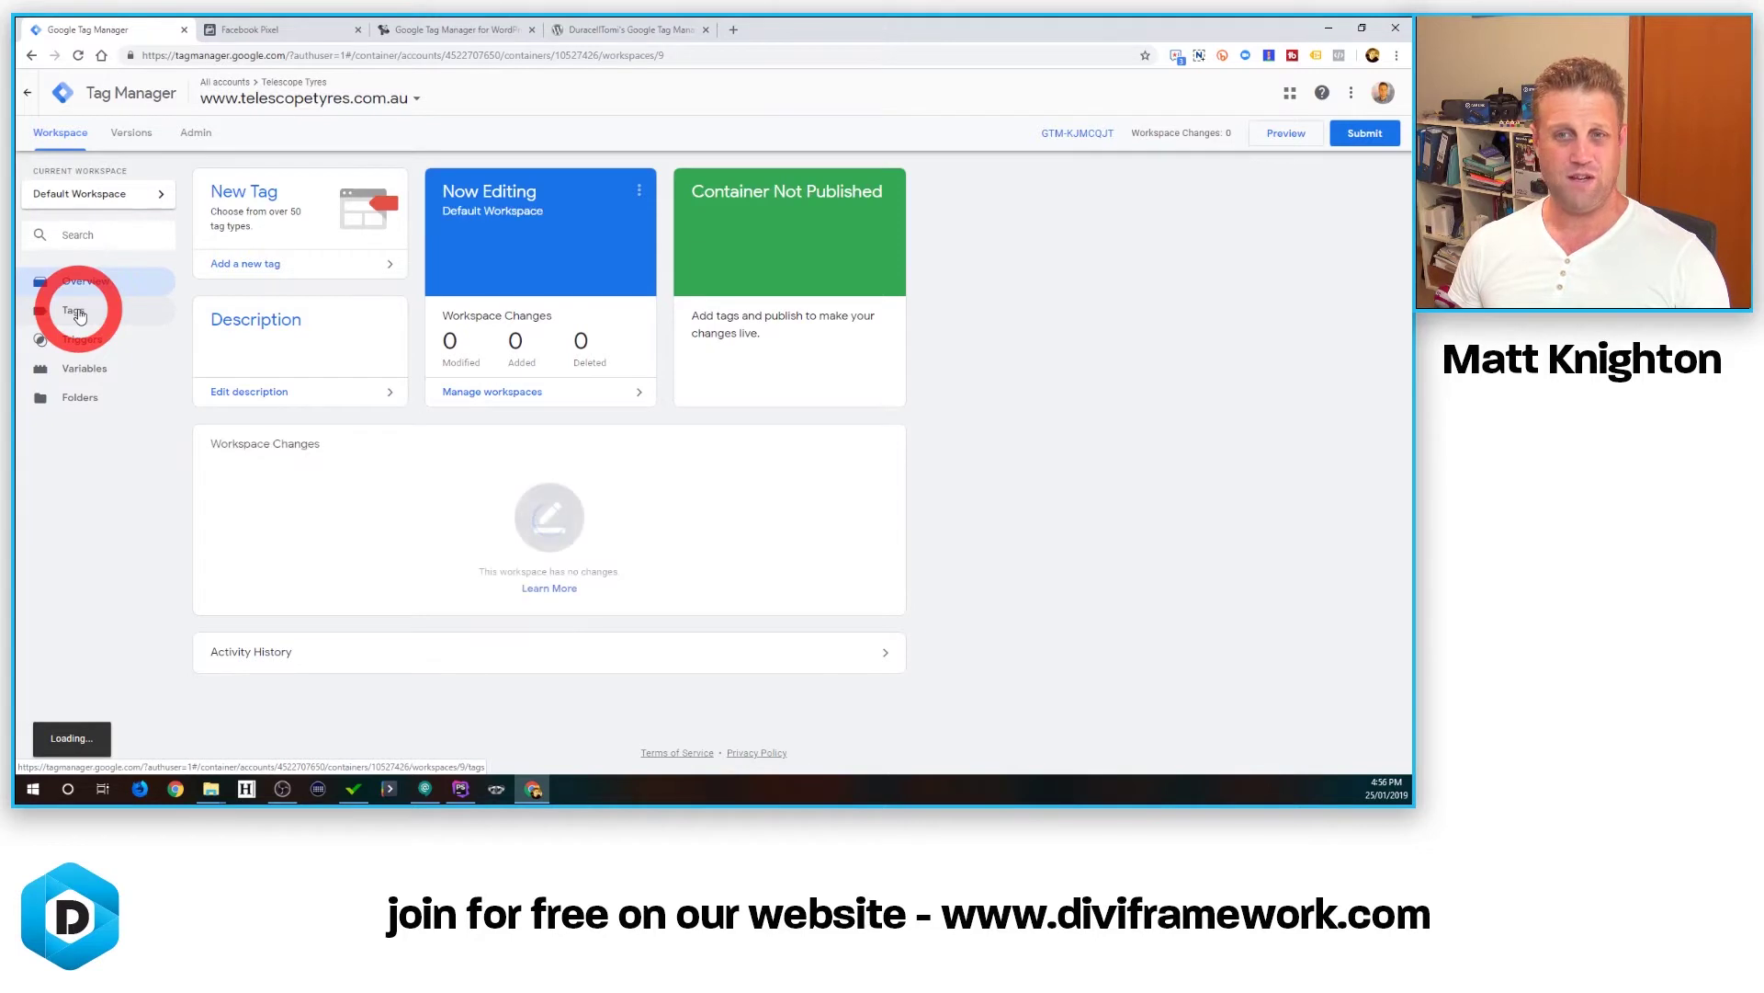
pyautogui.click(80, 335)
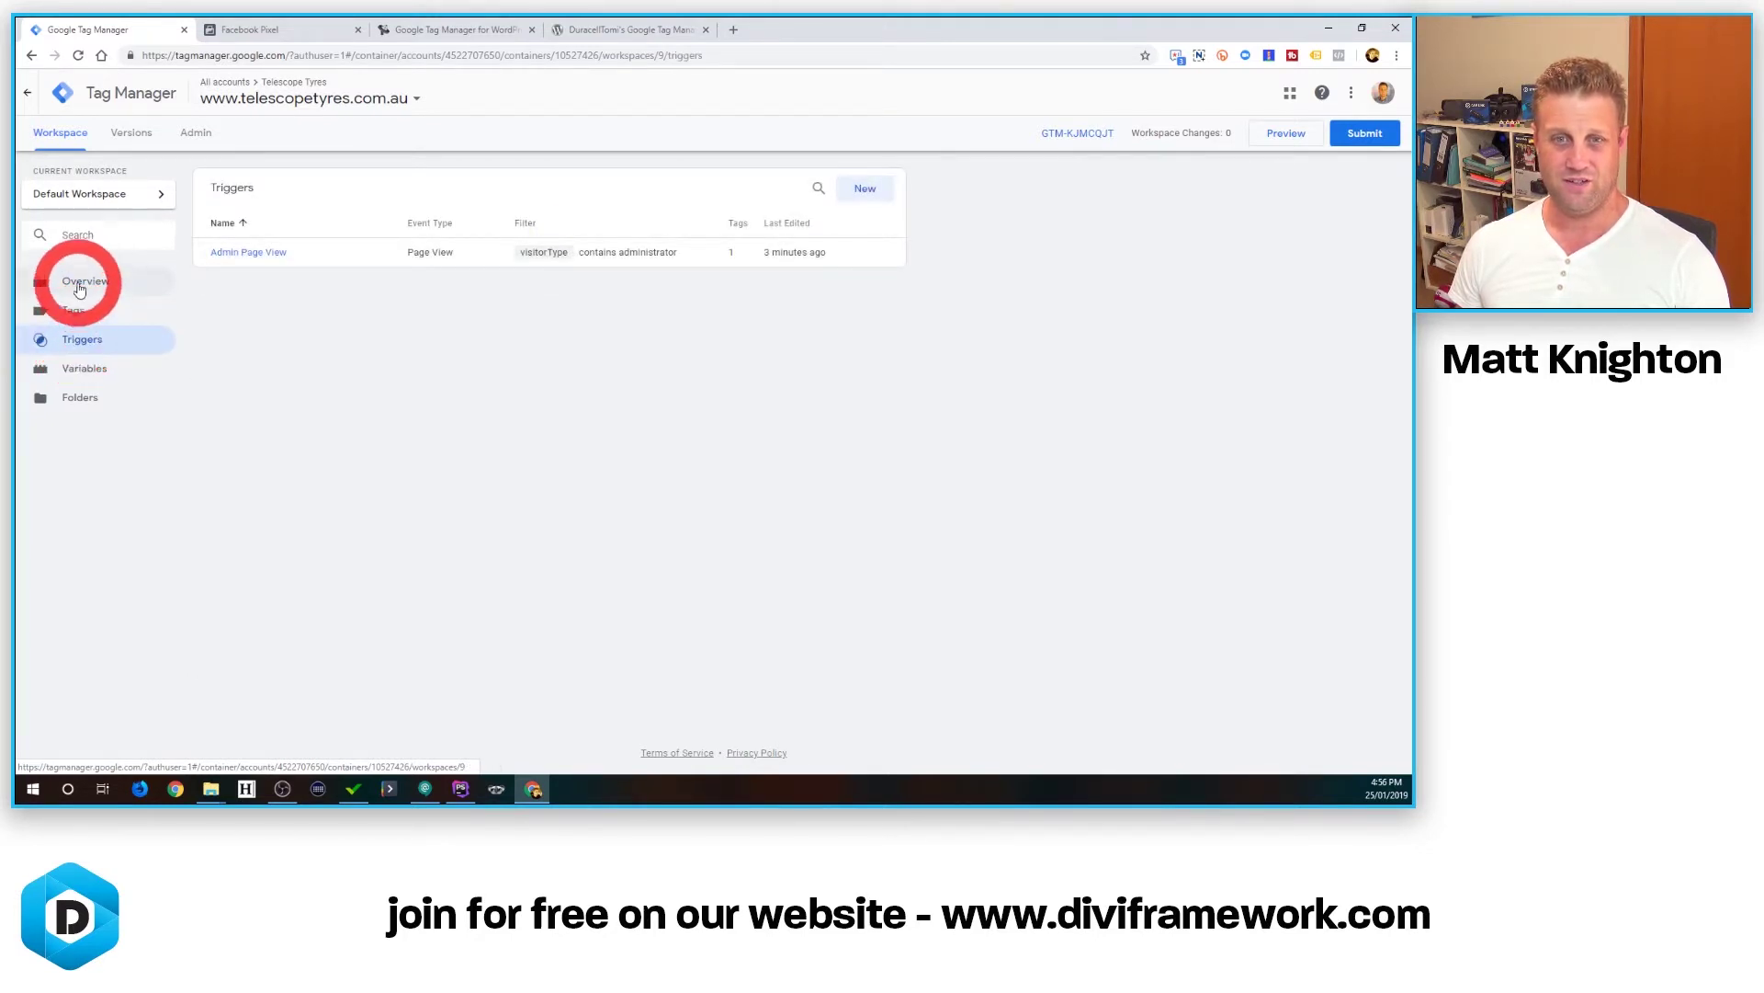
# Return to the Facebook pixel and restart its Google Tag Manager integration, connecting the work Google account again.
pyautogui.click(252, 28)
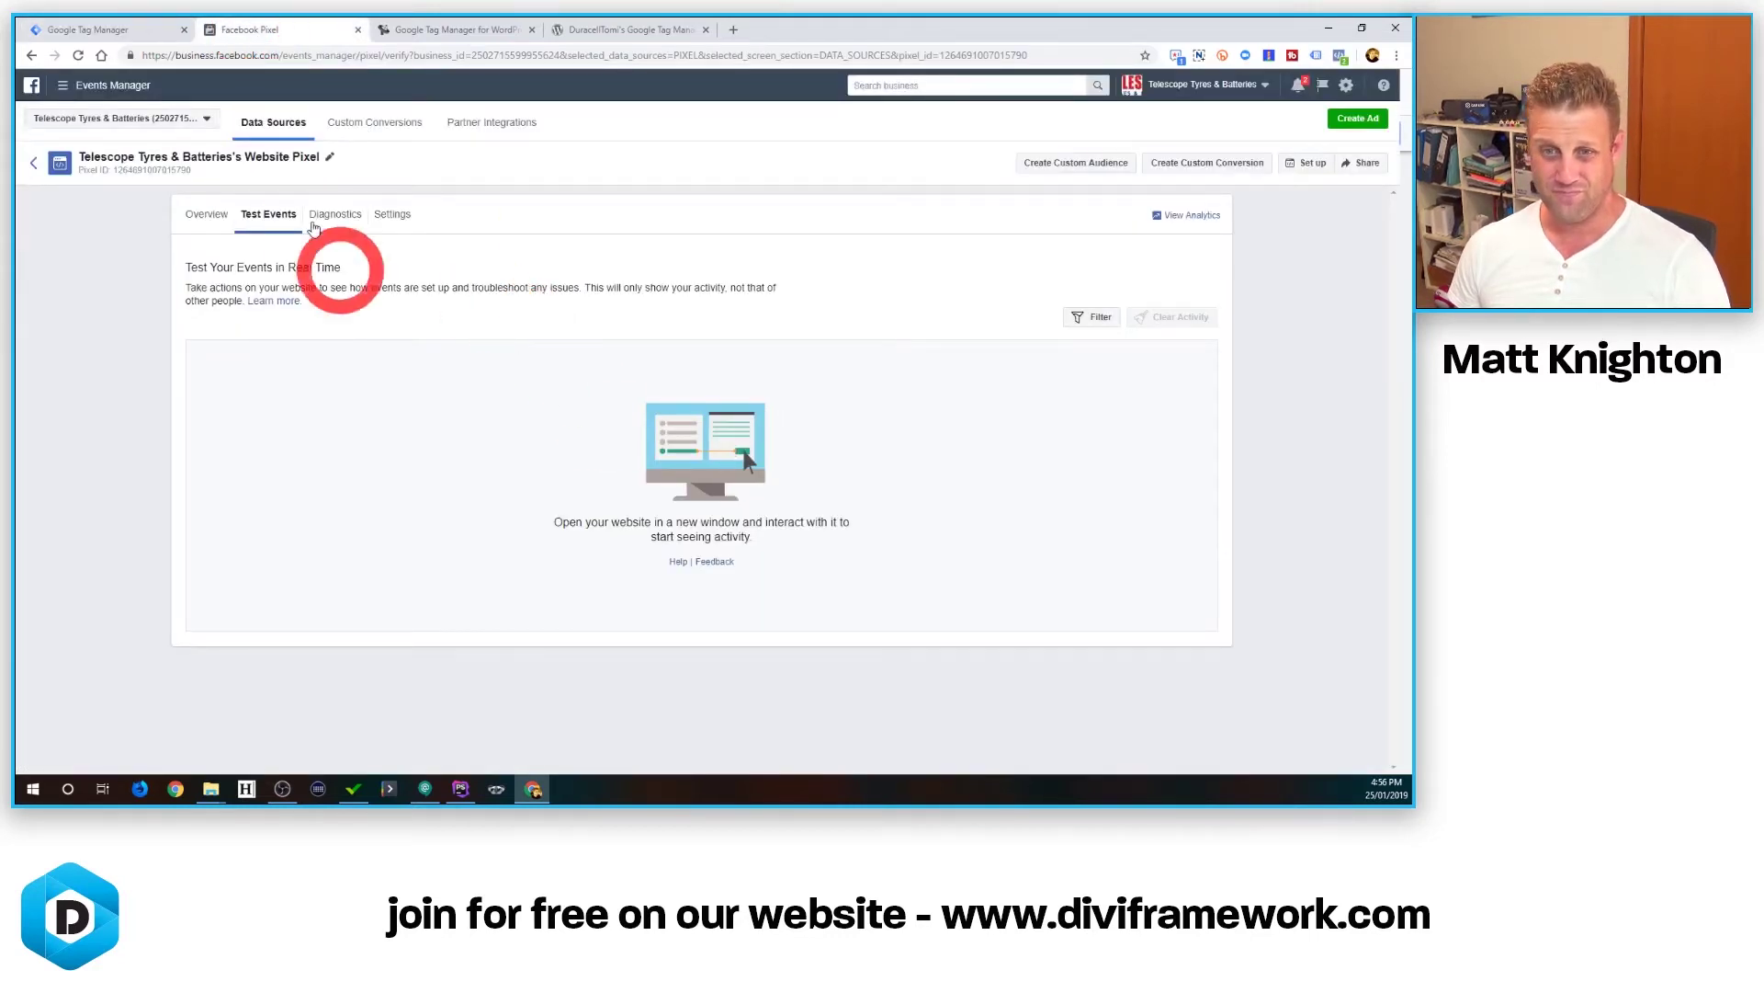
pyautogui.click(217, 221)
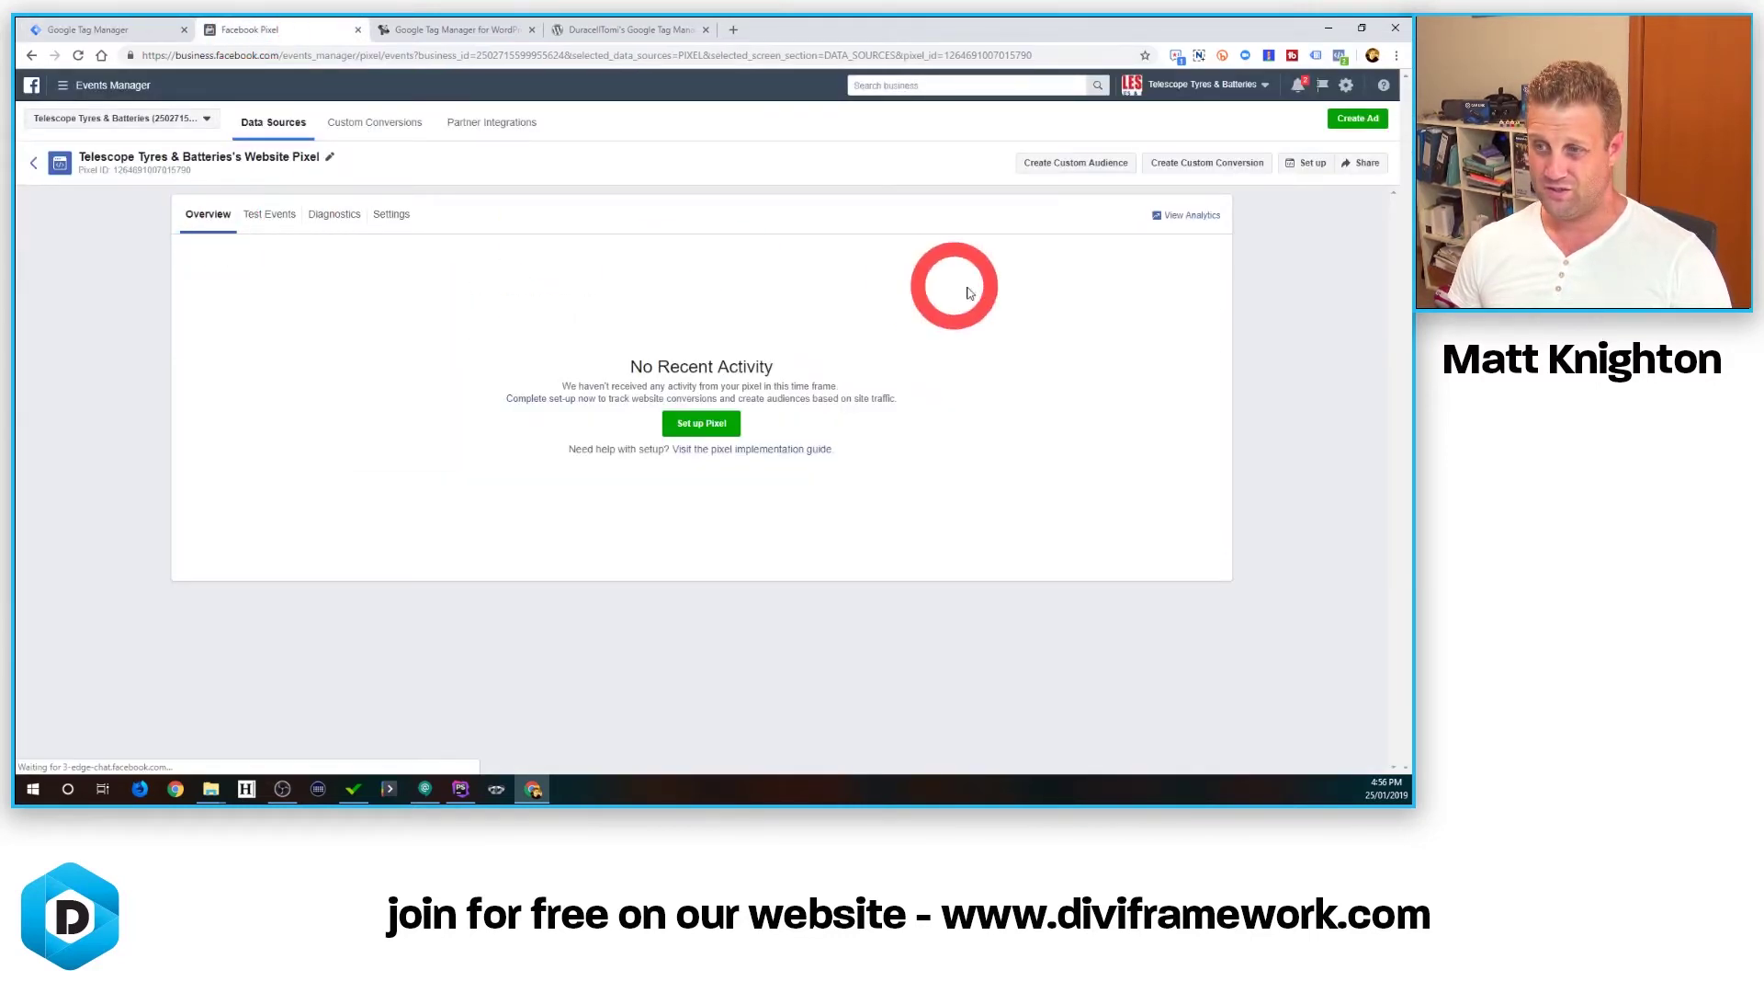
pyautogui.click(695, 421)
pyautogui.click(661, 258)
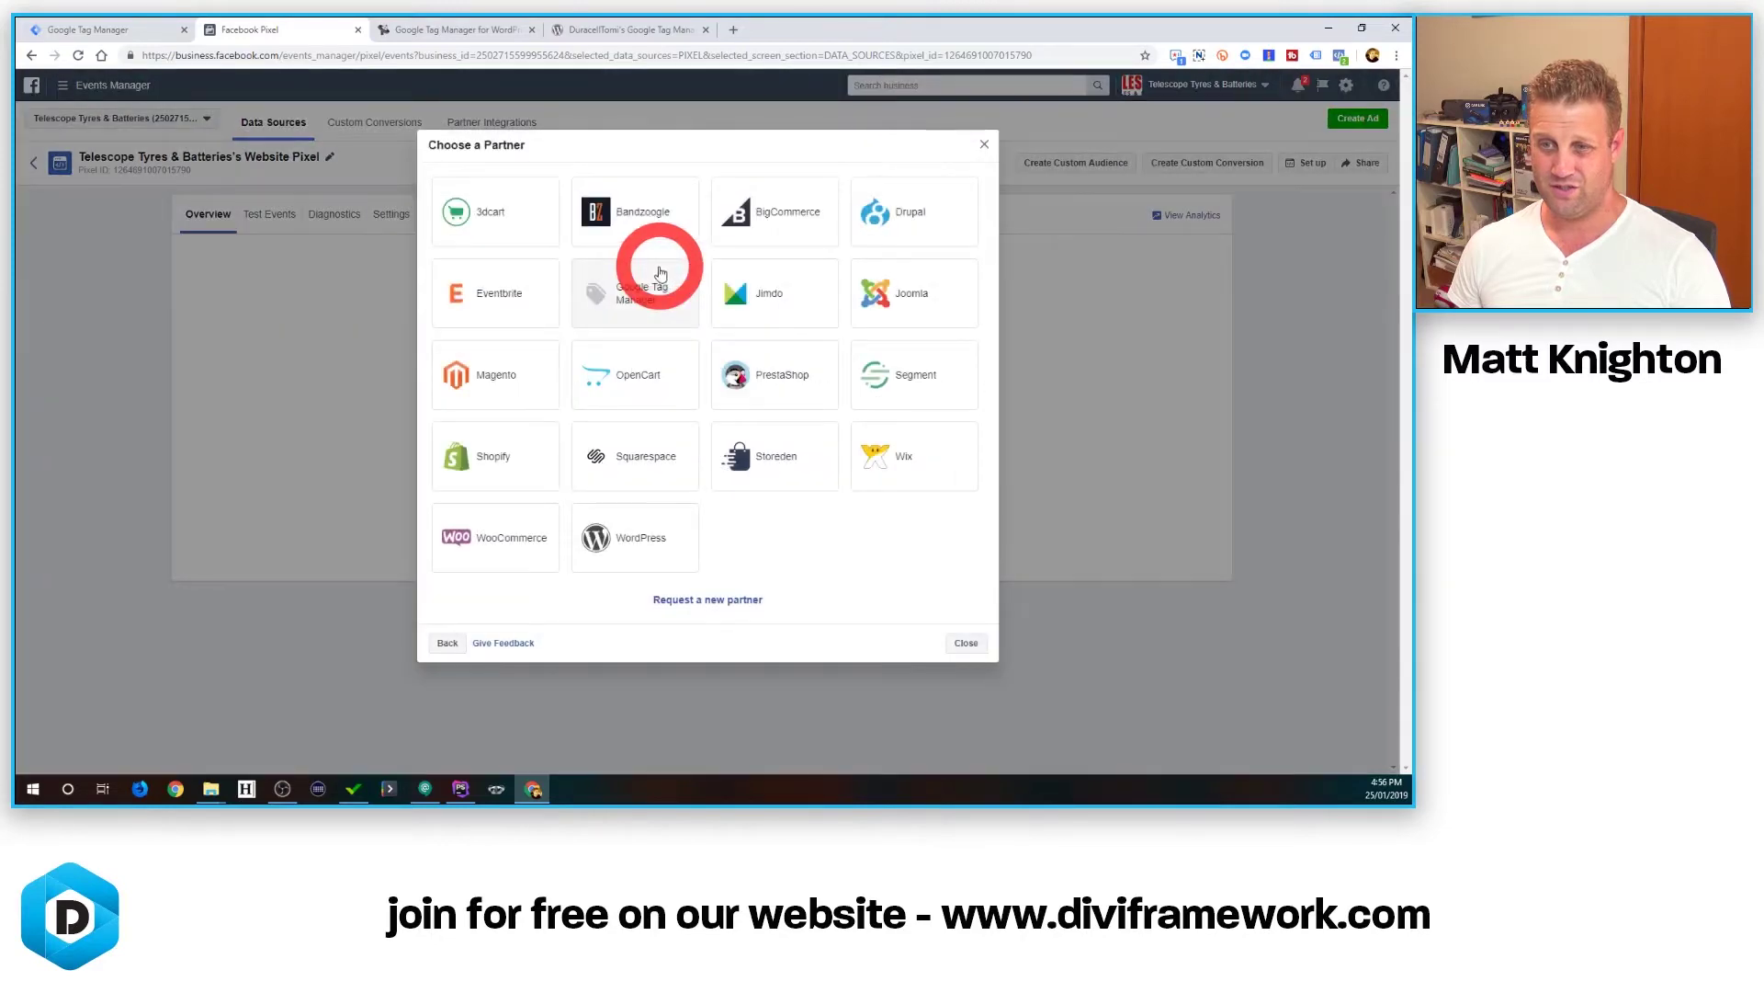
pyautogui.click(632, 292)
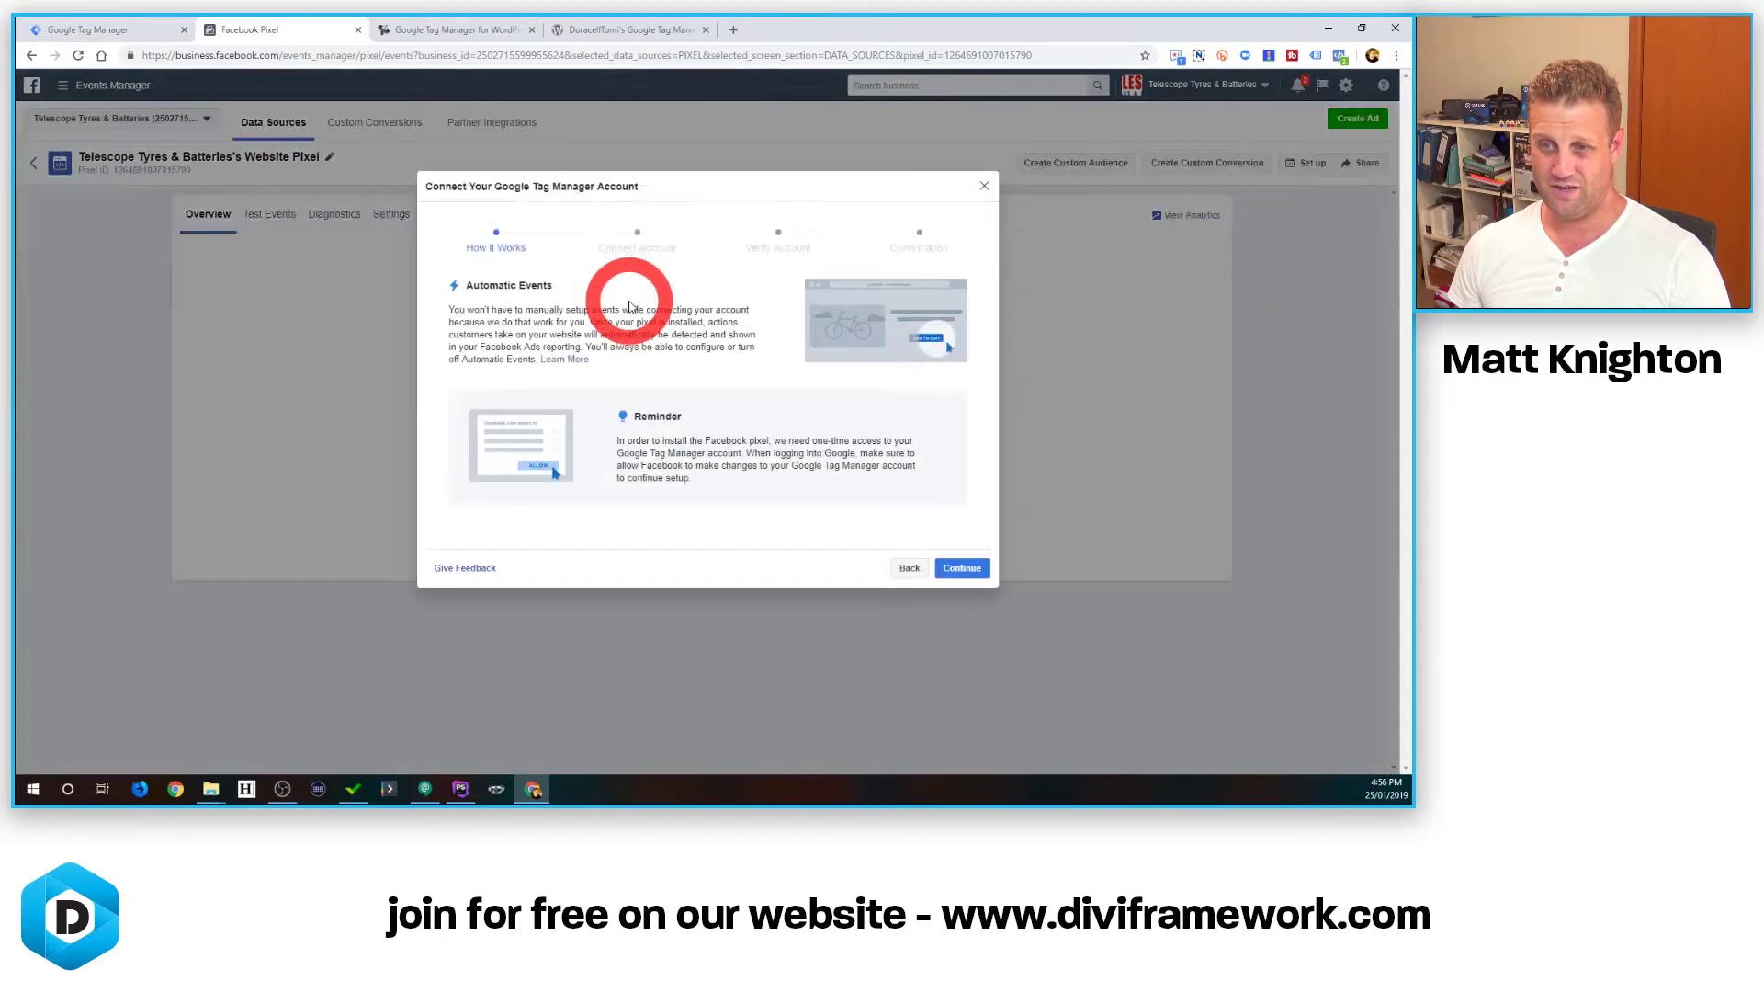
pyautogui.click(936, 540)
pyautogui.click(963, 567)
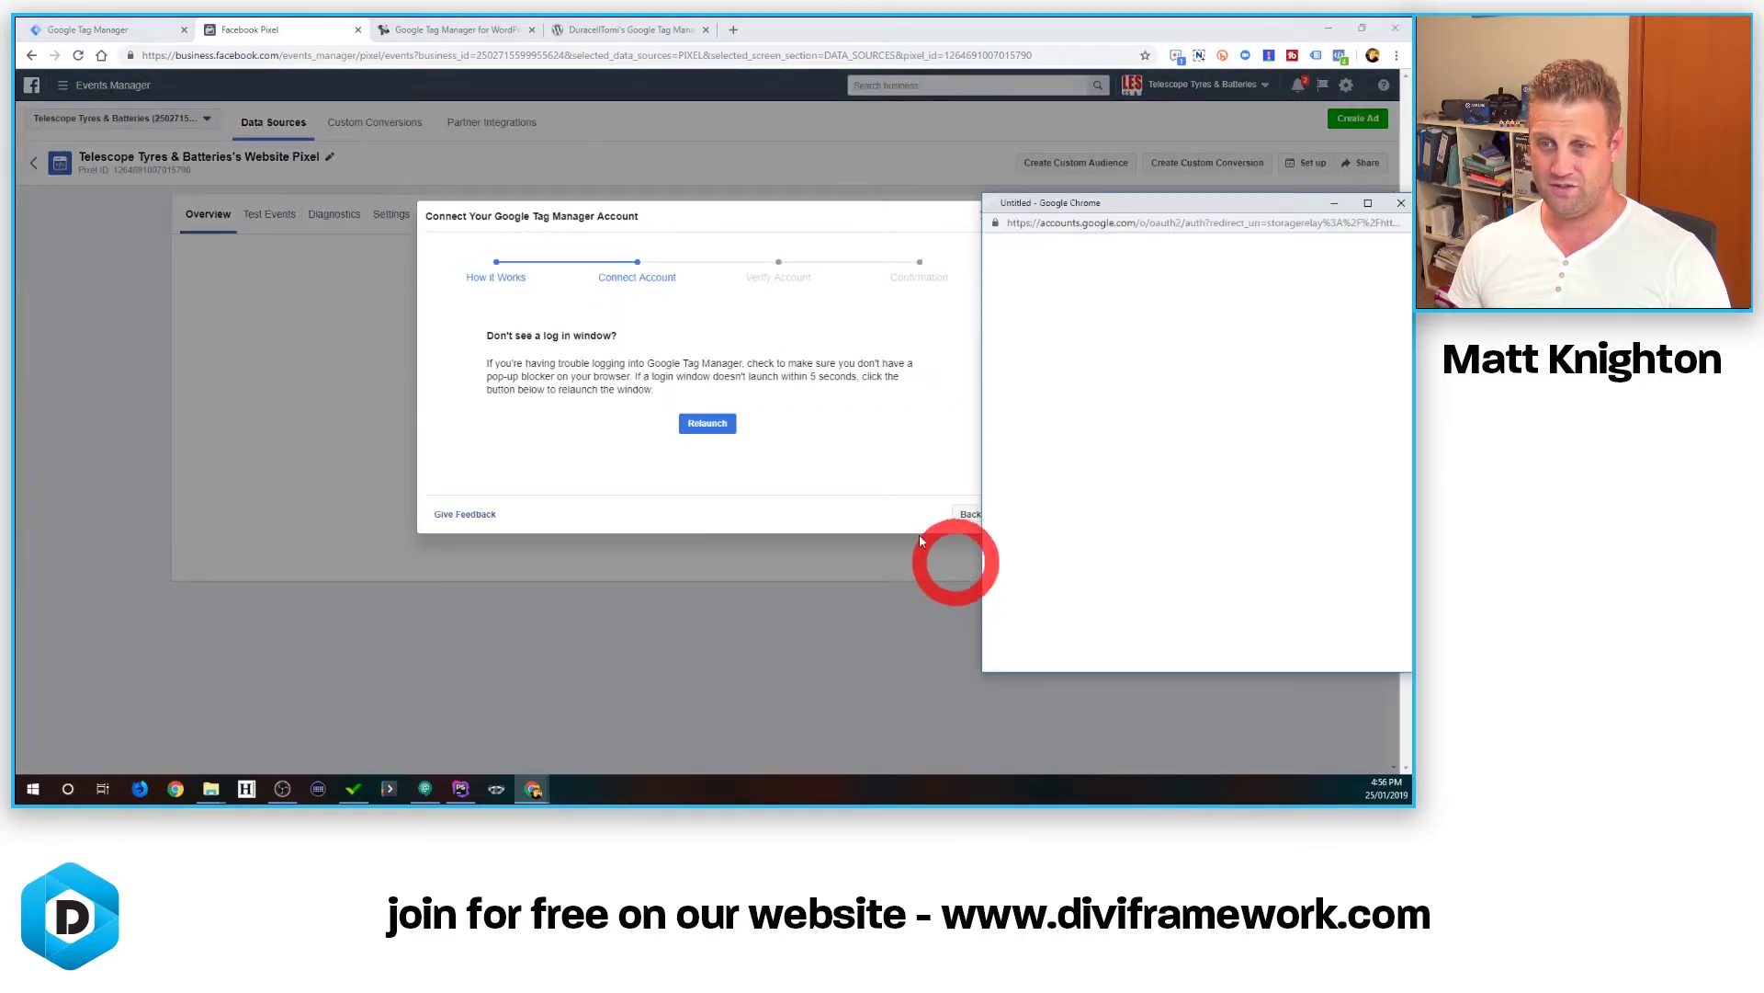
pyautogui.click(716, 432)
pyautogui.click(1083, 323)
pyautogui.click(1095, 423)
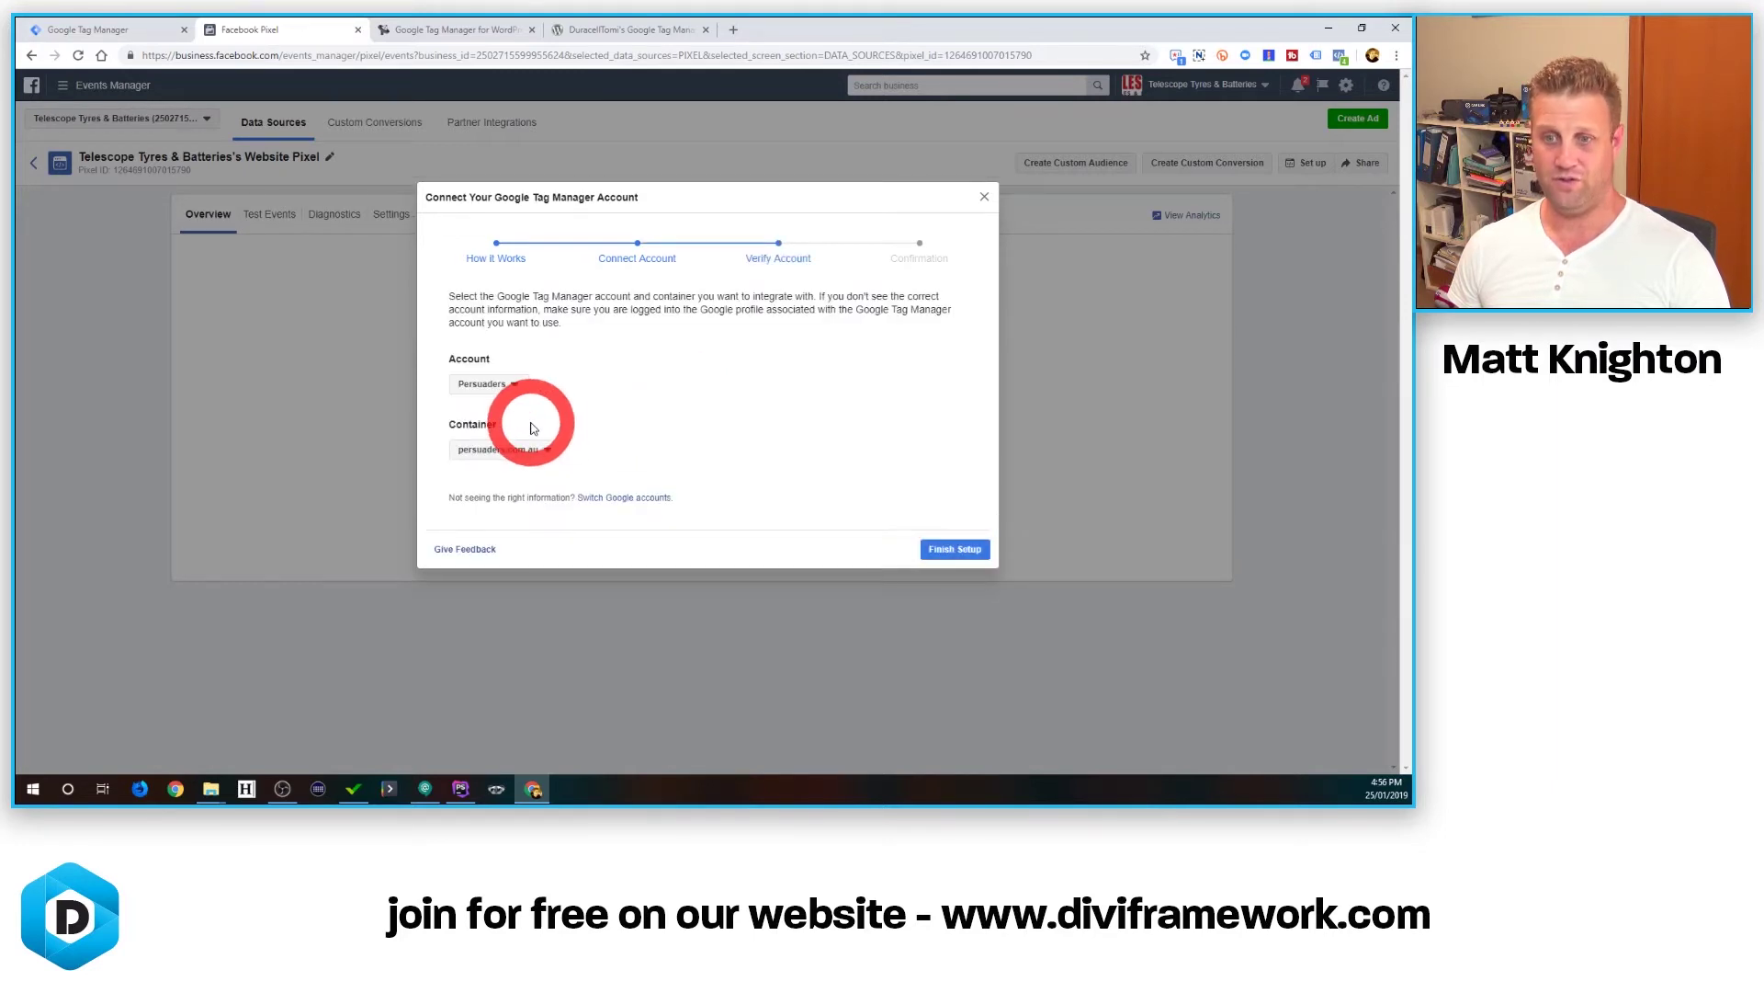
pyautogui.click(499, 385)
pyautogui.scroll(-5, 503, 462)
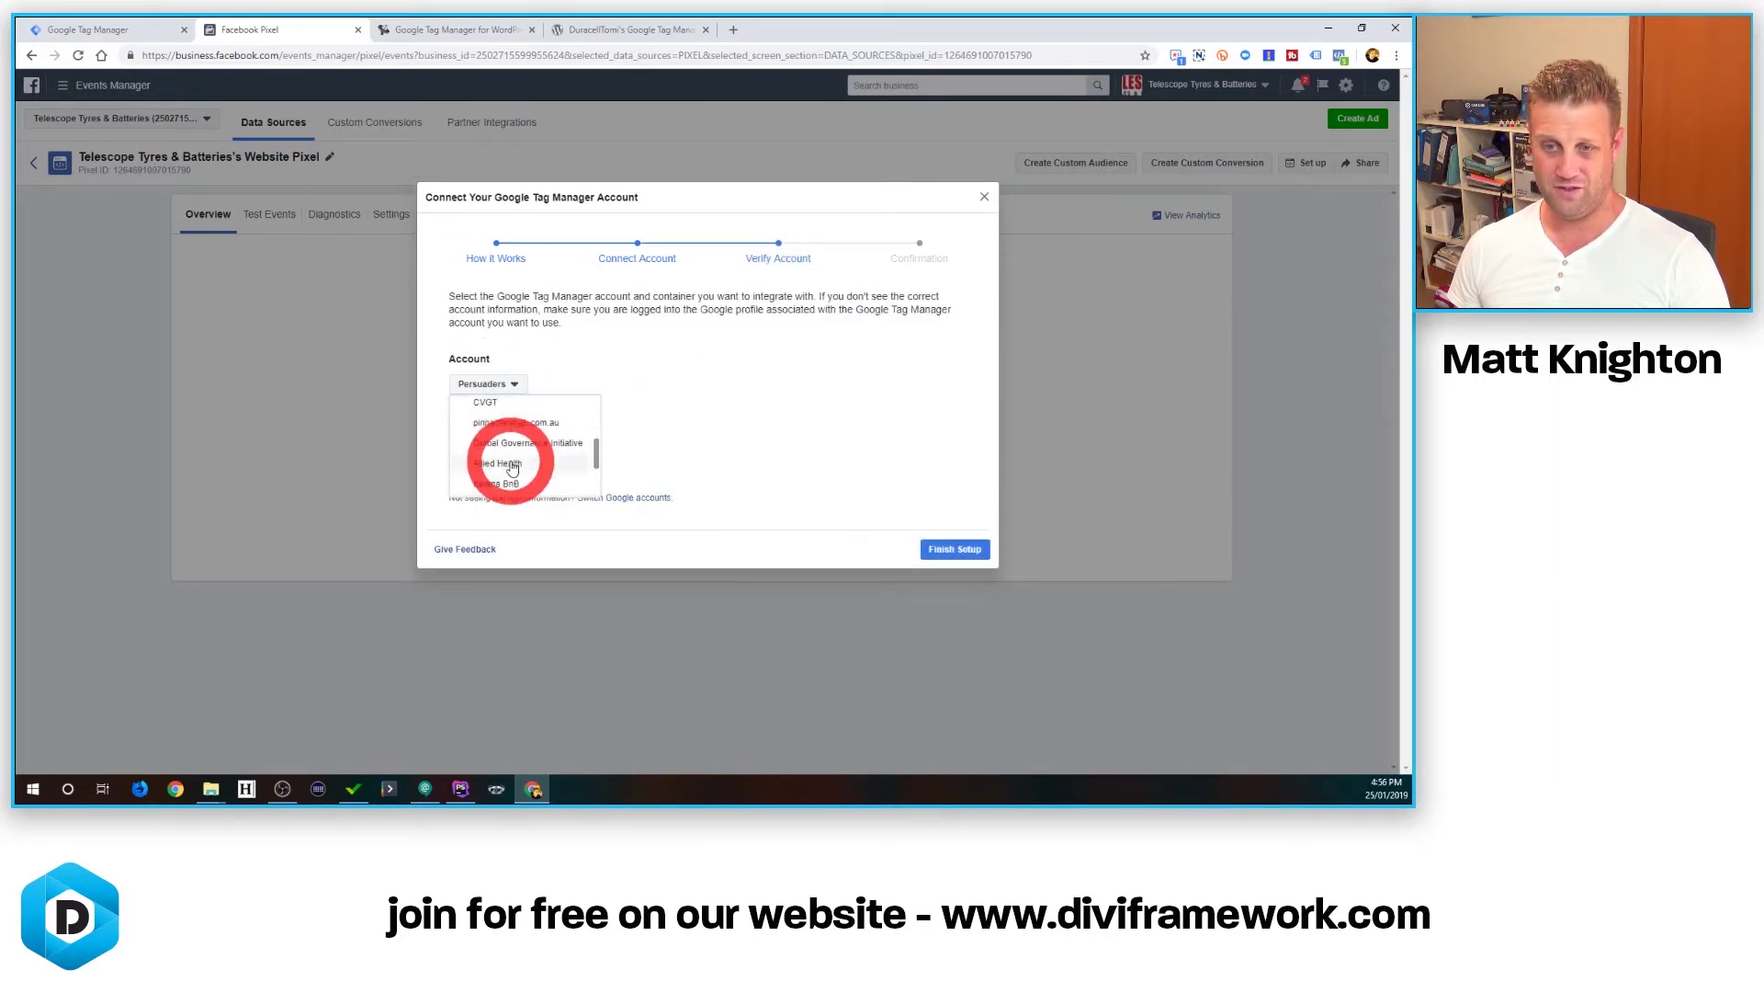
pyautogui.click(505, 445)
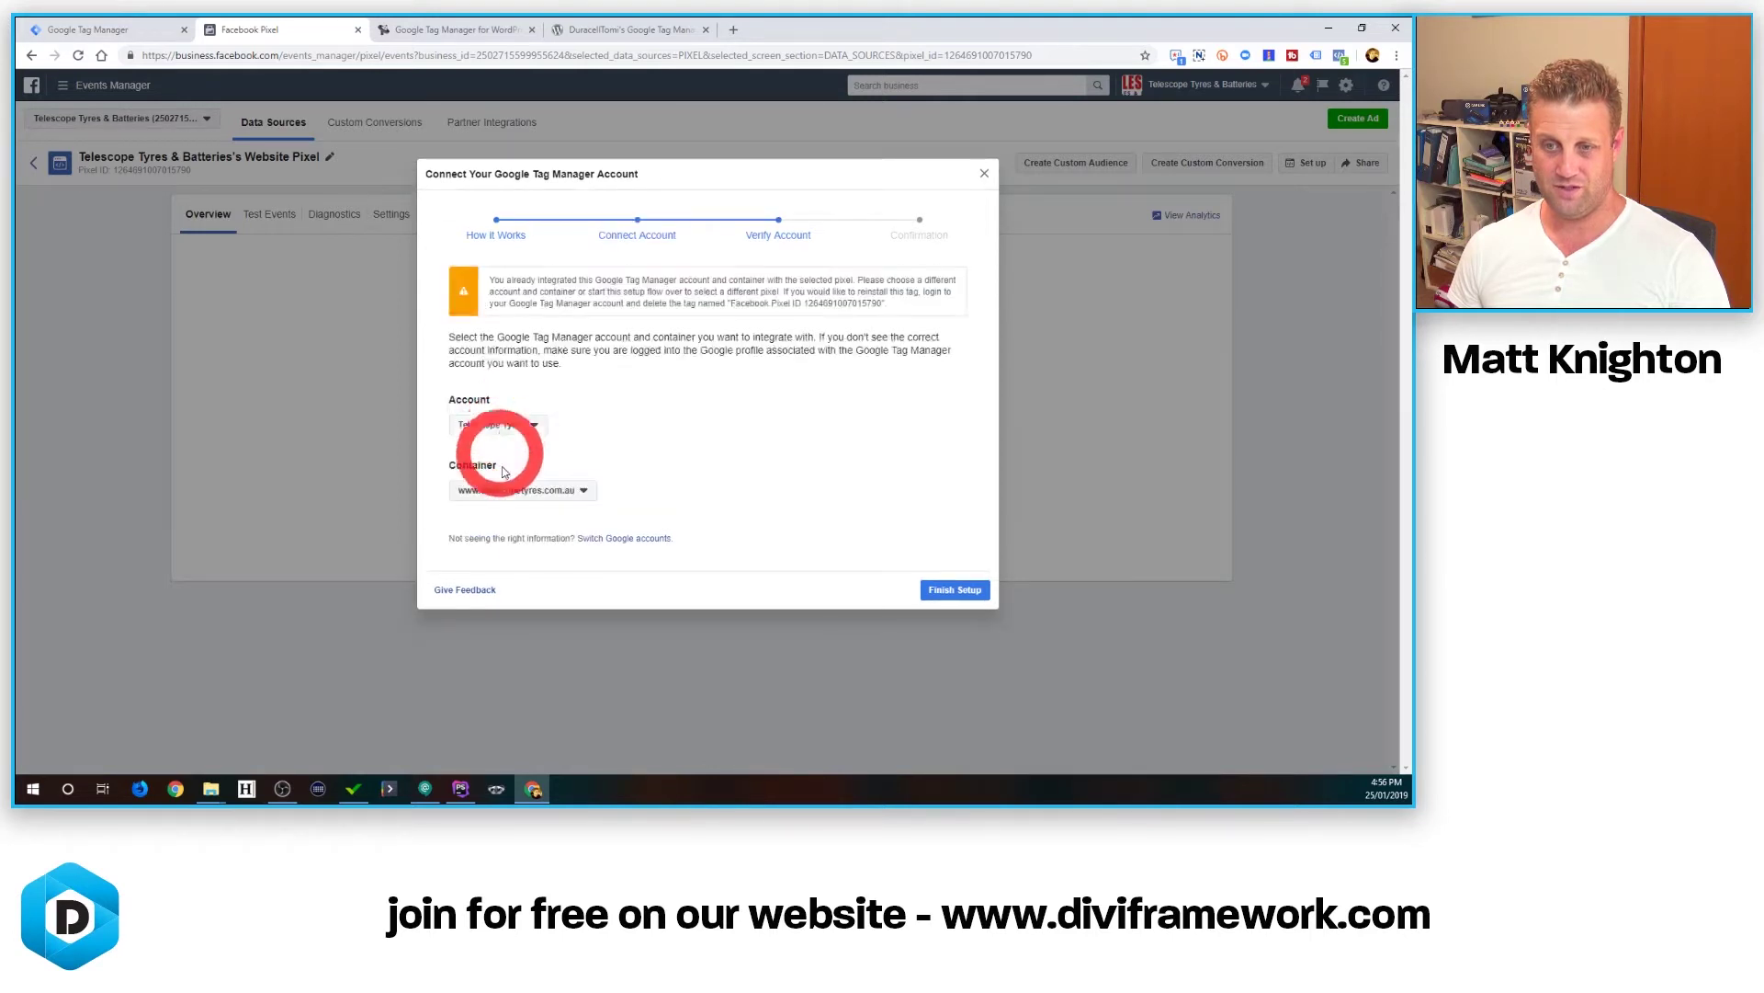
pyautogui.click(512, 492)
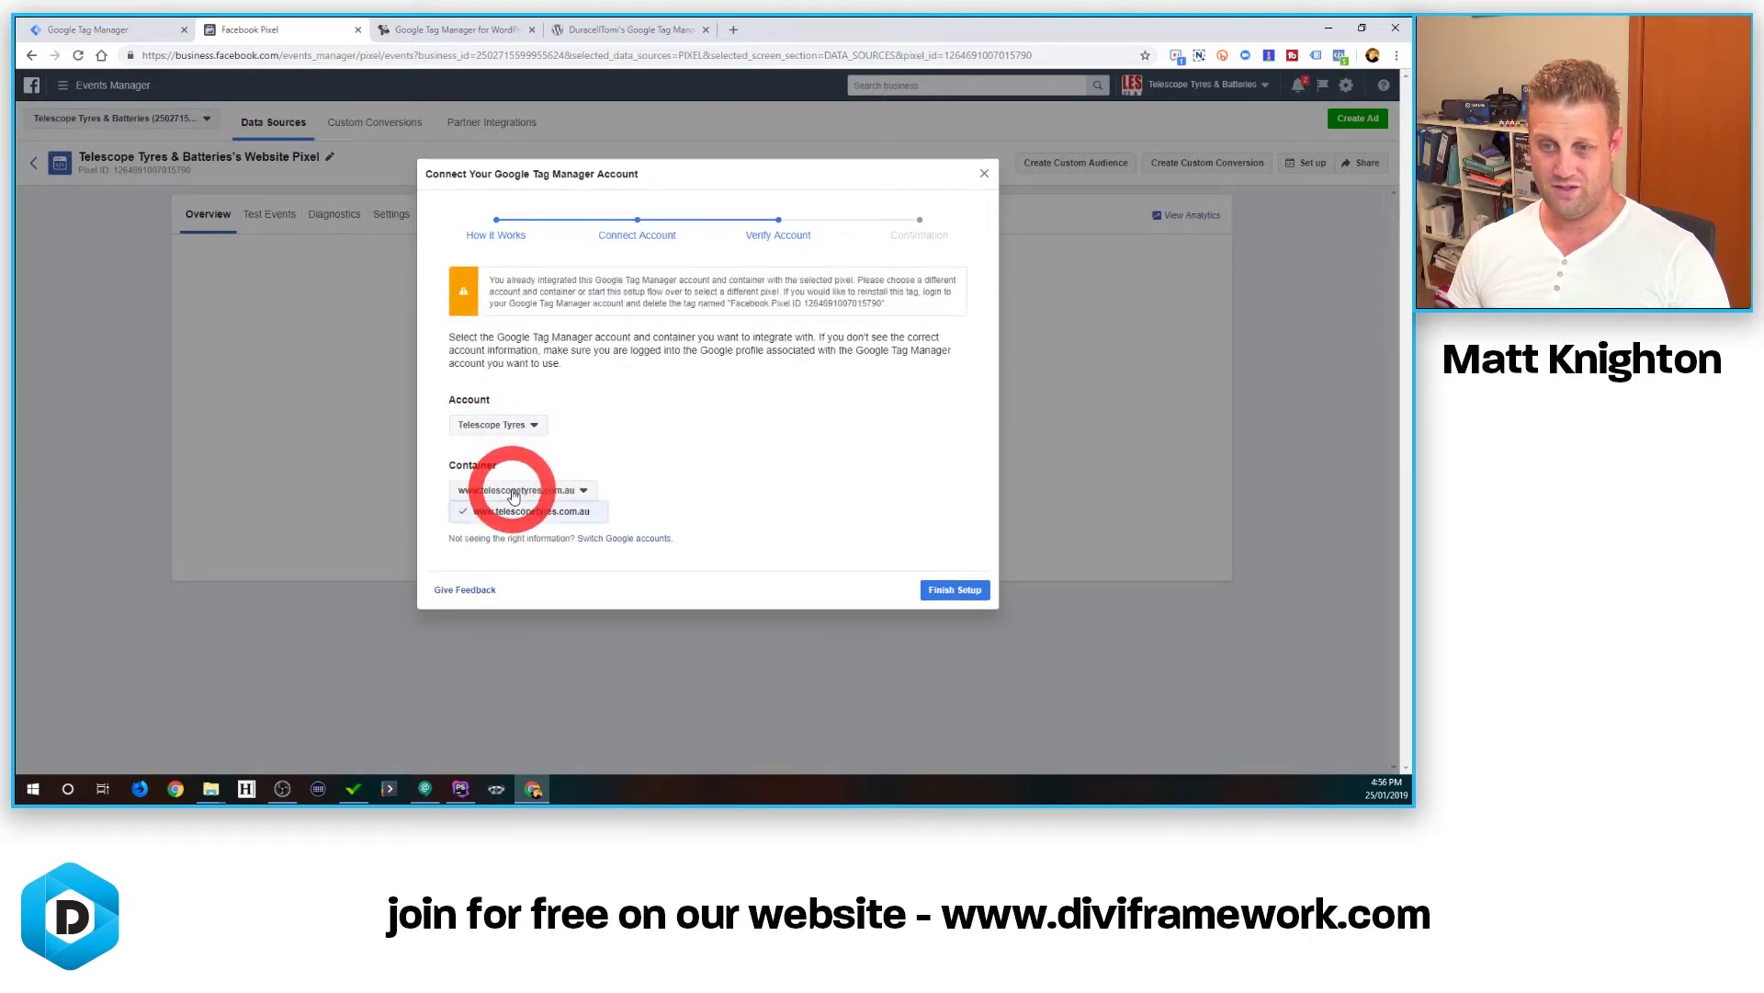
pyautogui.click(952, 590)
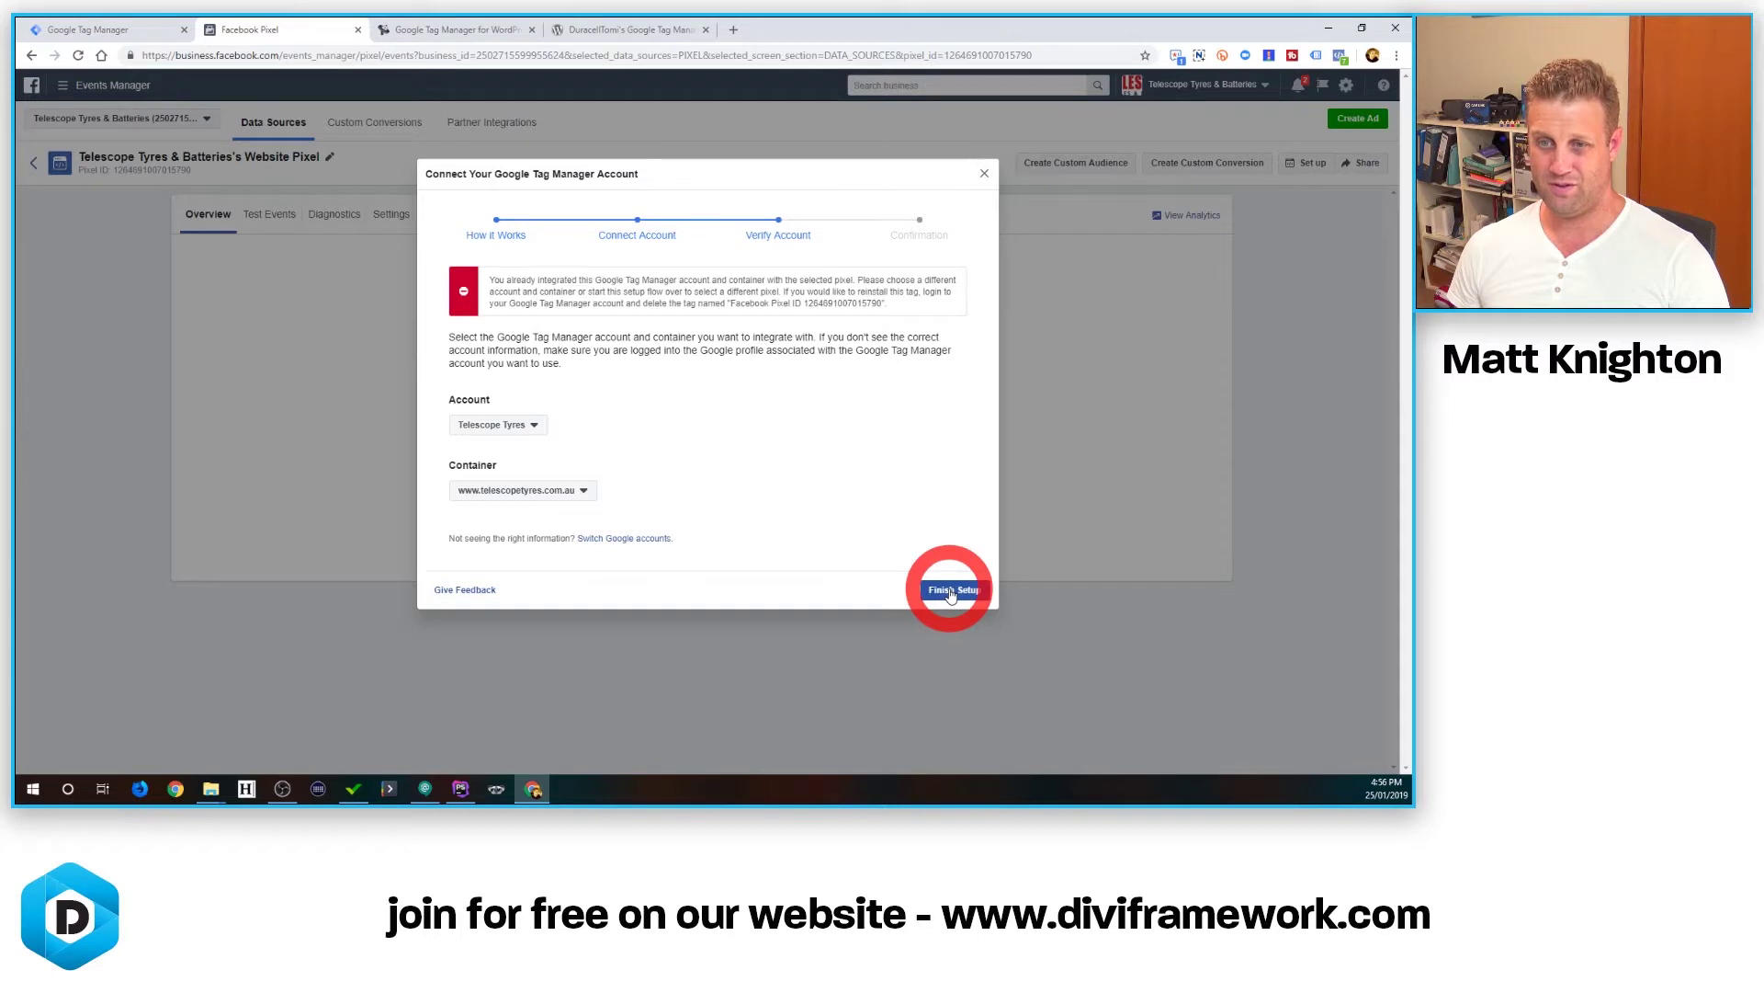
# Reload the Google Tag Manager workspace, inspect its tags for the Facebook pixel, and return to the WordPress plugin options.
pyautogui.click(104, 32)
pyautogui.click(78, 55)
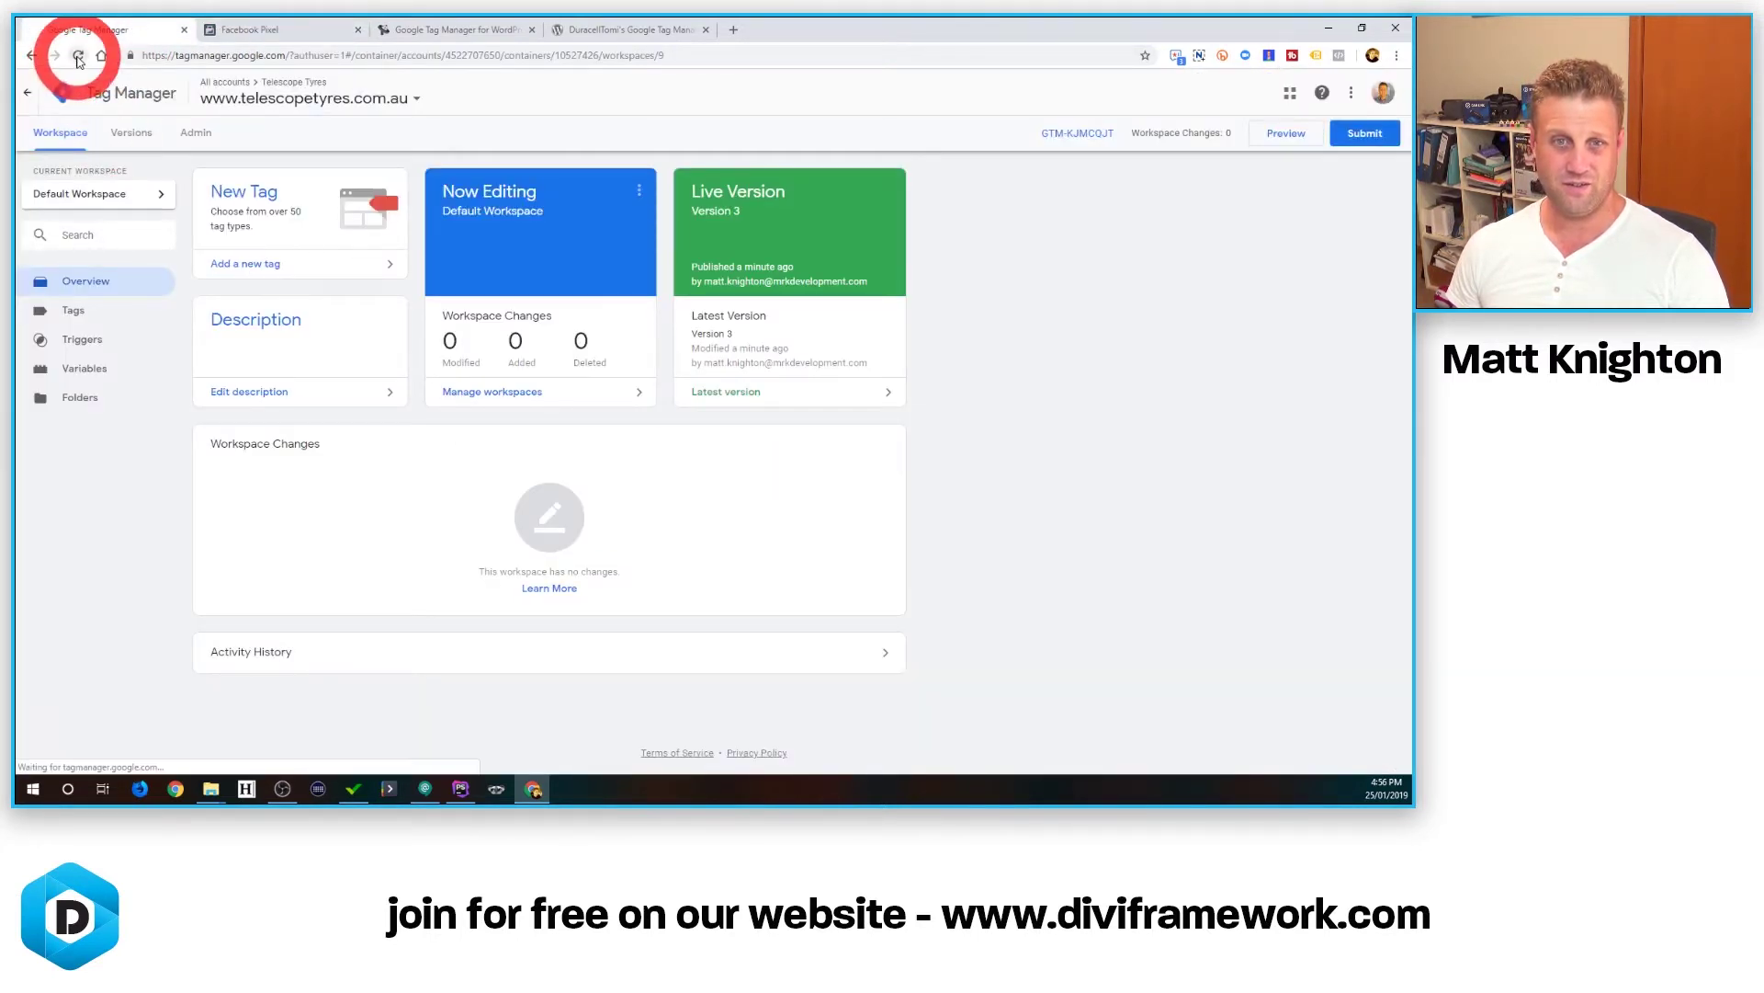
pyautogui.click(105, 292)
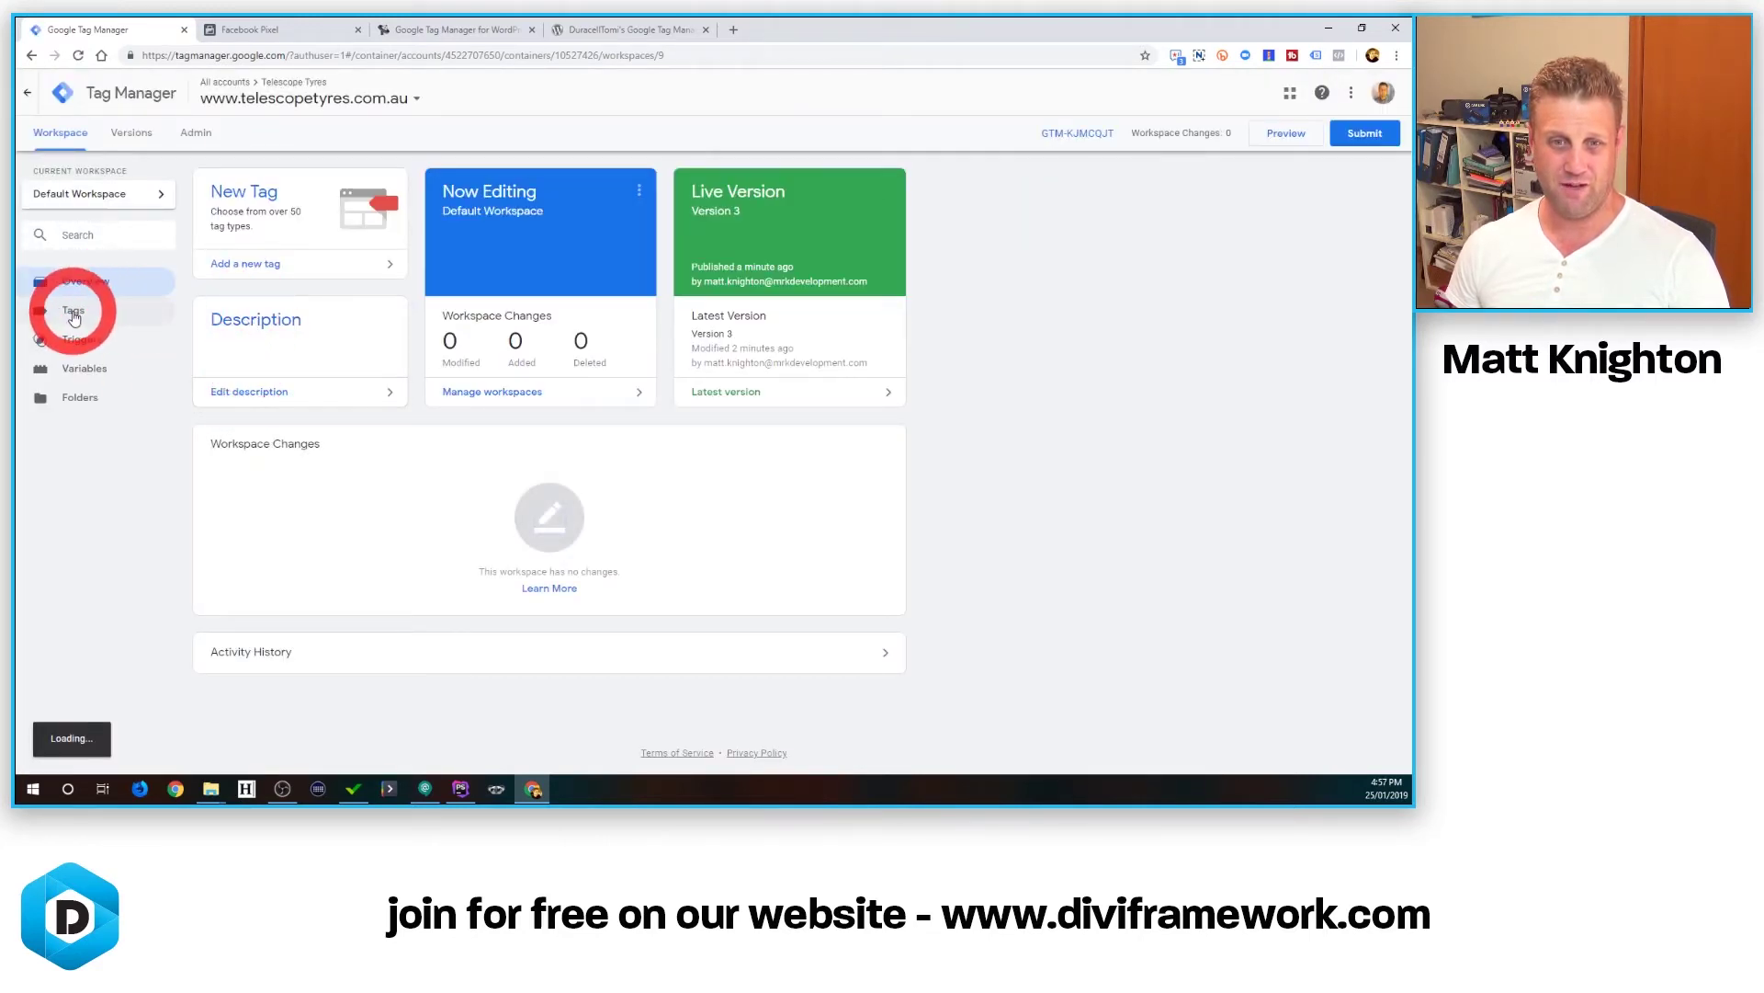
pyautogui.click(74, 312)
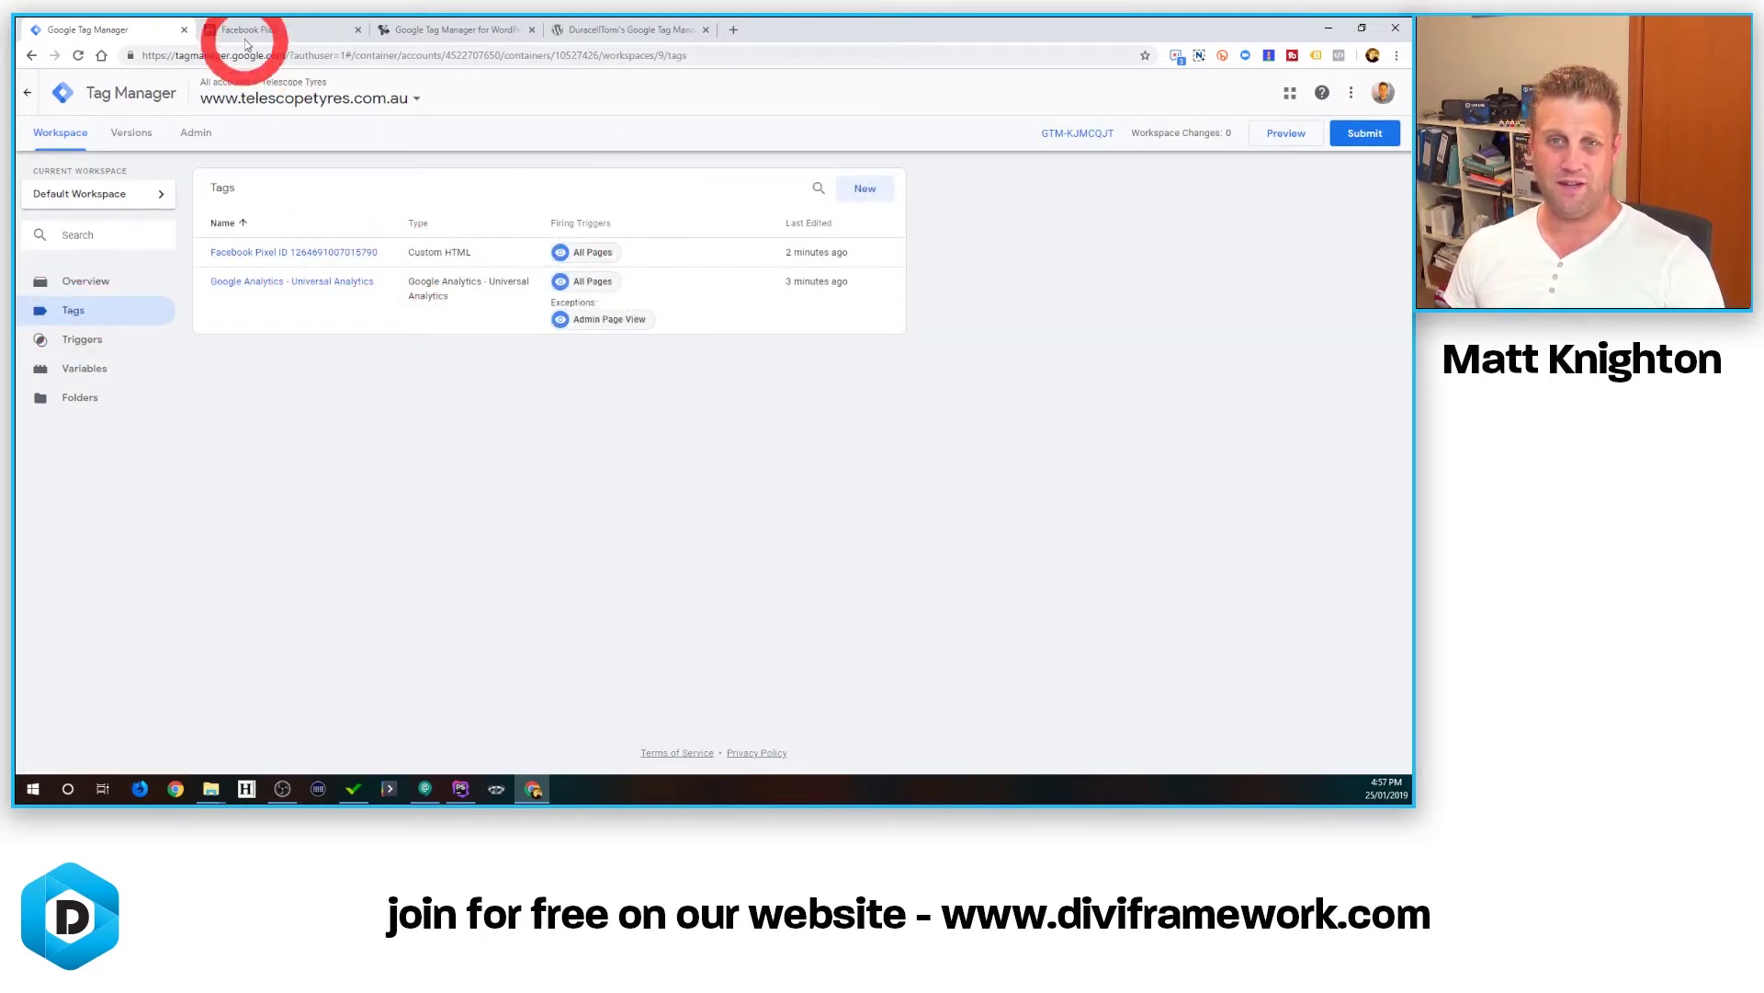
pyautogui.click(427, 33)
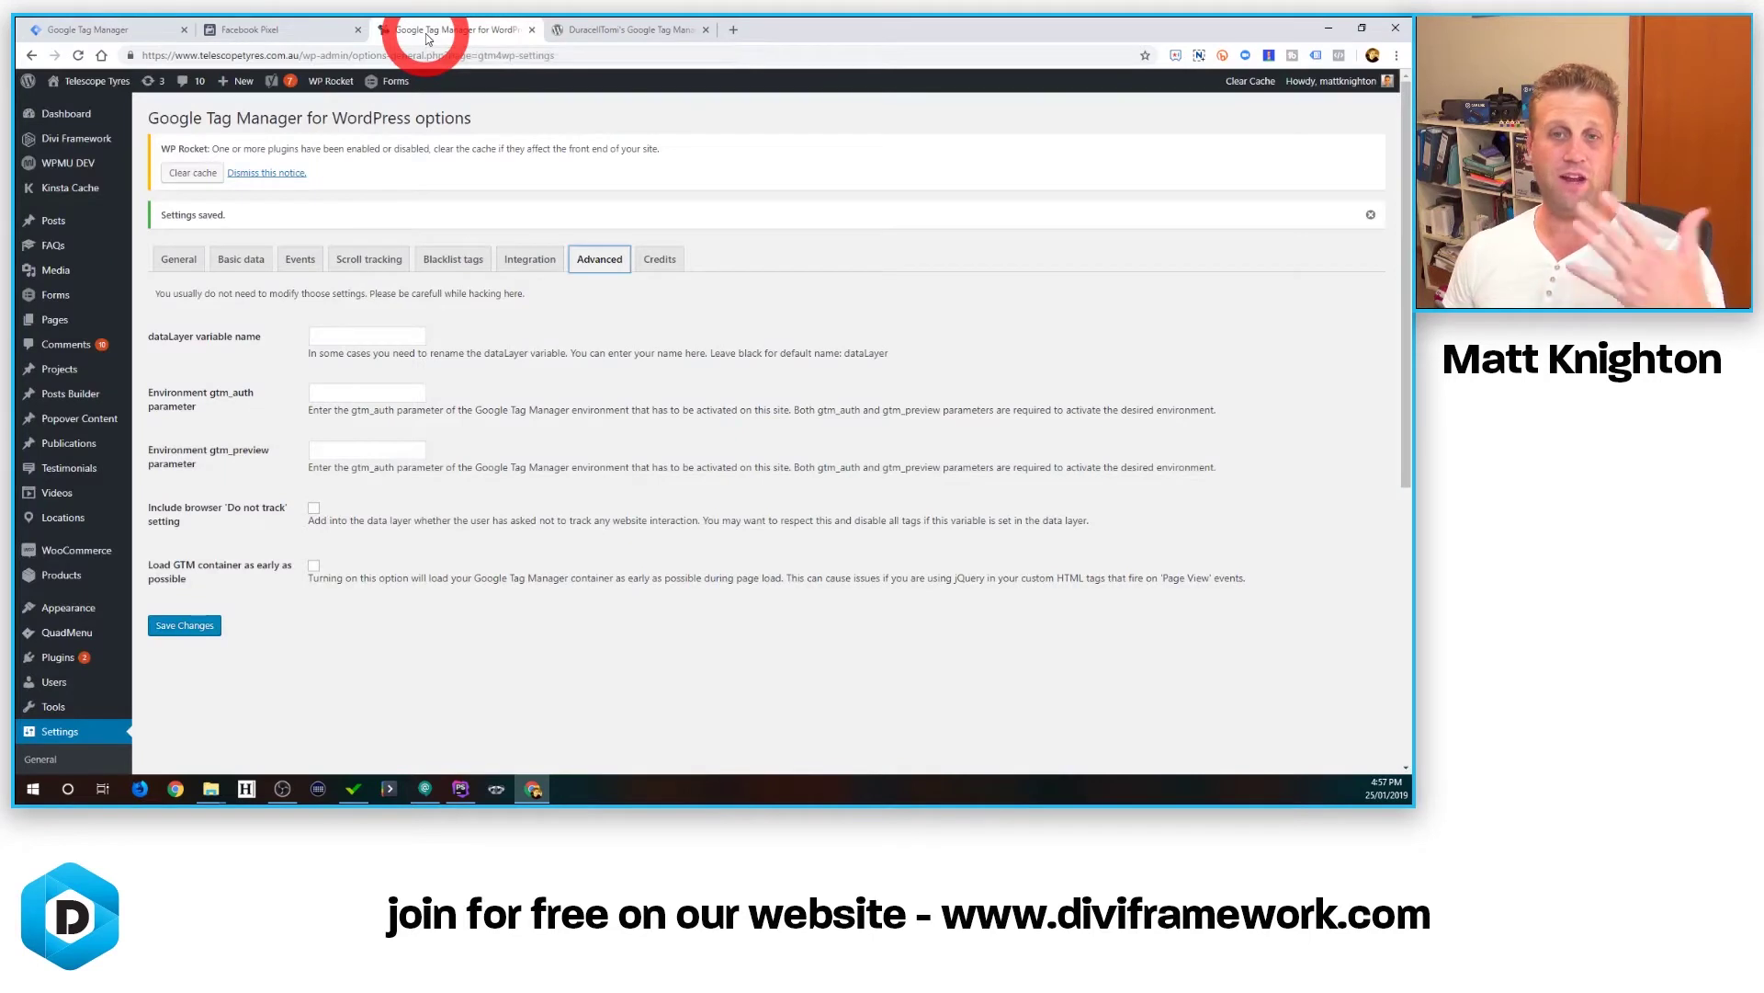